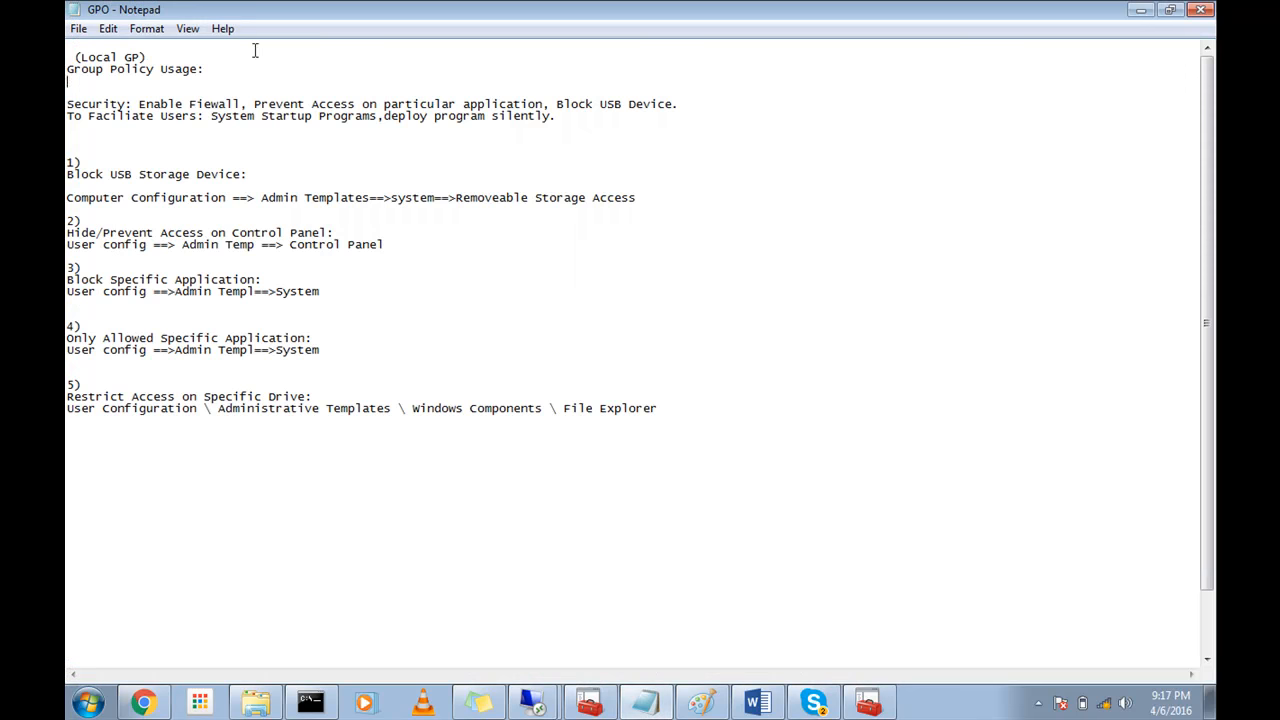
Review the GPO notes on group policy usage and the five numbered policy tasks, highlighting the Block USB Storage Device entry
drag(212, 72, 80, 70)
click(211, 86)
click(216, 72)
drag(216, 72, 68, 70)
click(188, 96)
click(209, 71)
click(273, 458)
drag(408, 454, 183, 148)
click(190, 146)
drag(72, 152, 148, 395)
click(154, 408)
drag(248, 174, 66, 174)
click(229, 197)
click(118, 160)
drag(250, 176, 70, 180)
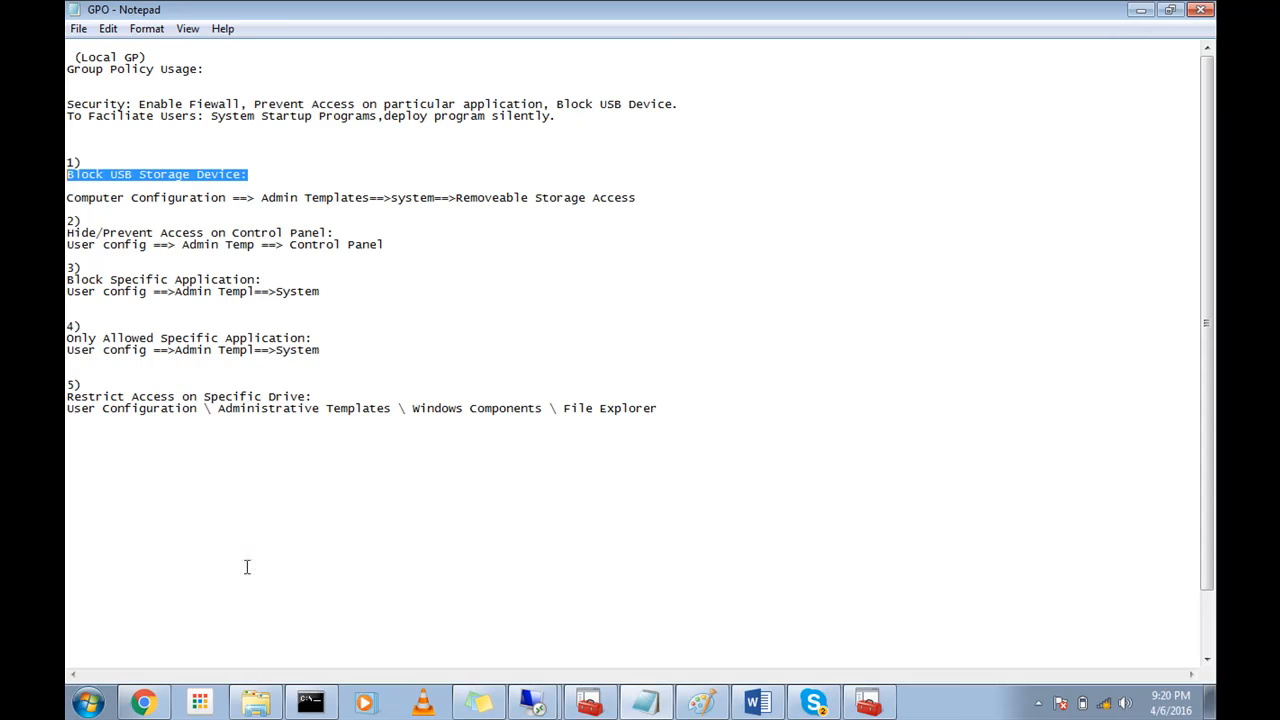
Launch gpedit.msc, maximize the Local Group Policy Editor window and widen its console tree to show the full folder names
click(87, 704)
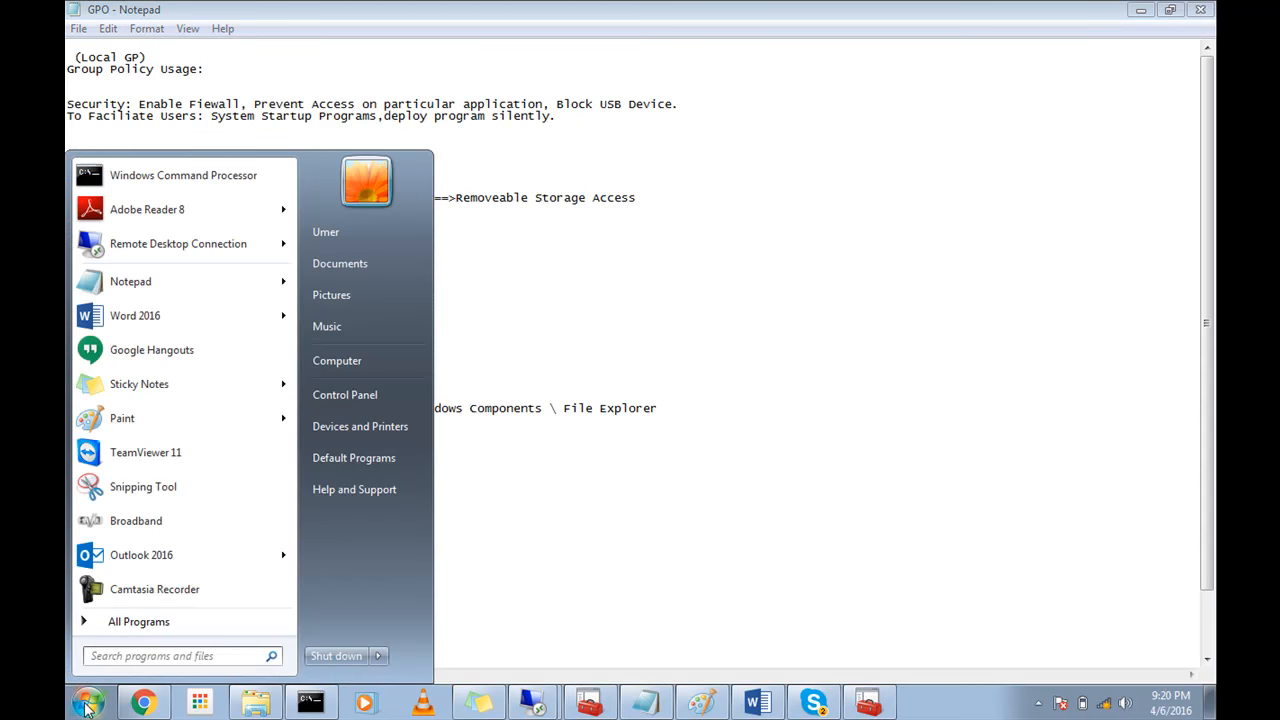
text(gp)
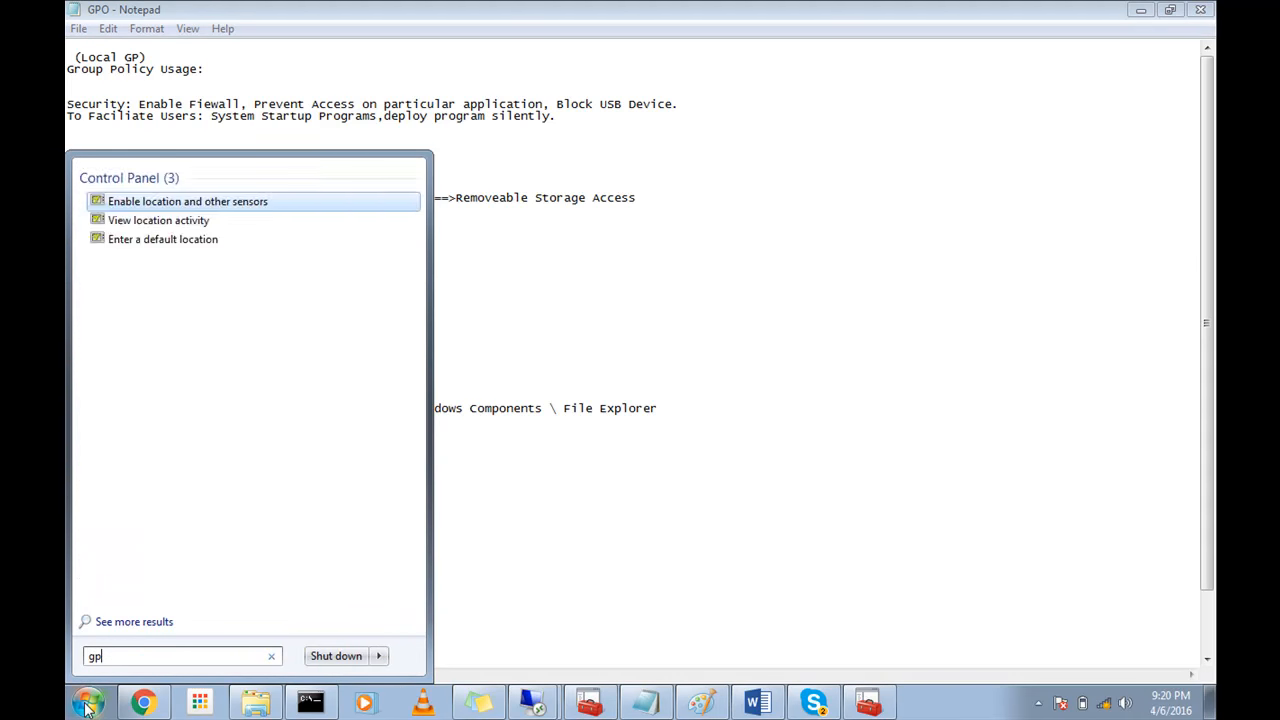
text(edit.msc)
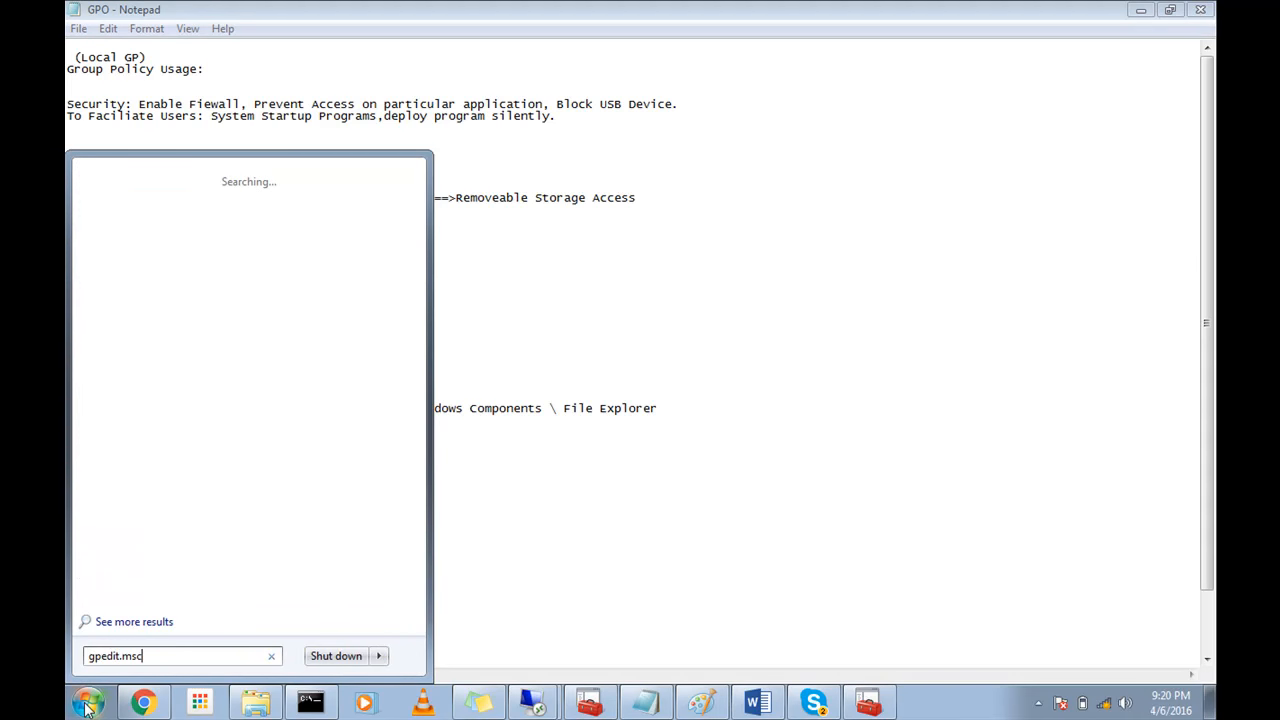
drag(145, 656, 86, 664)
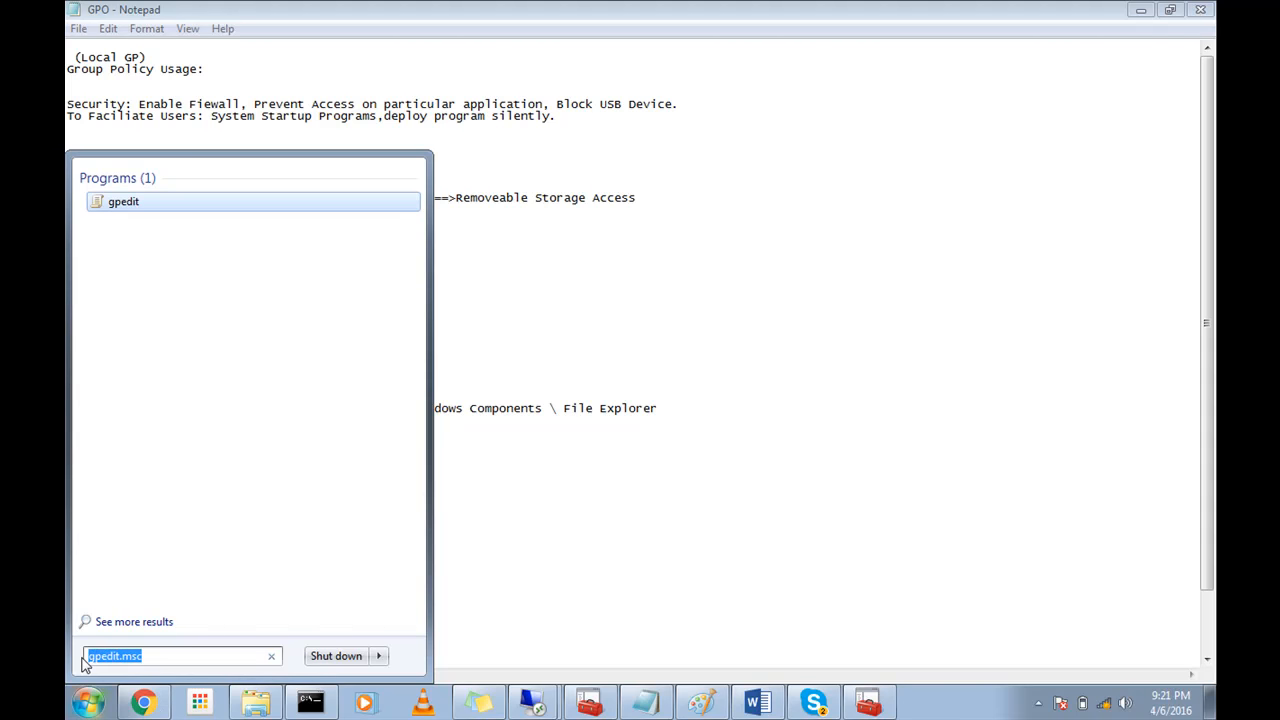
click(120, 208)
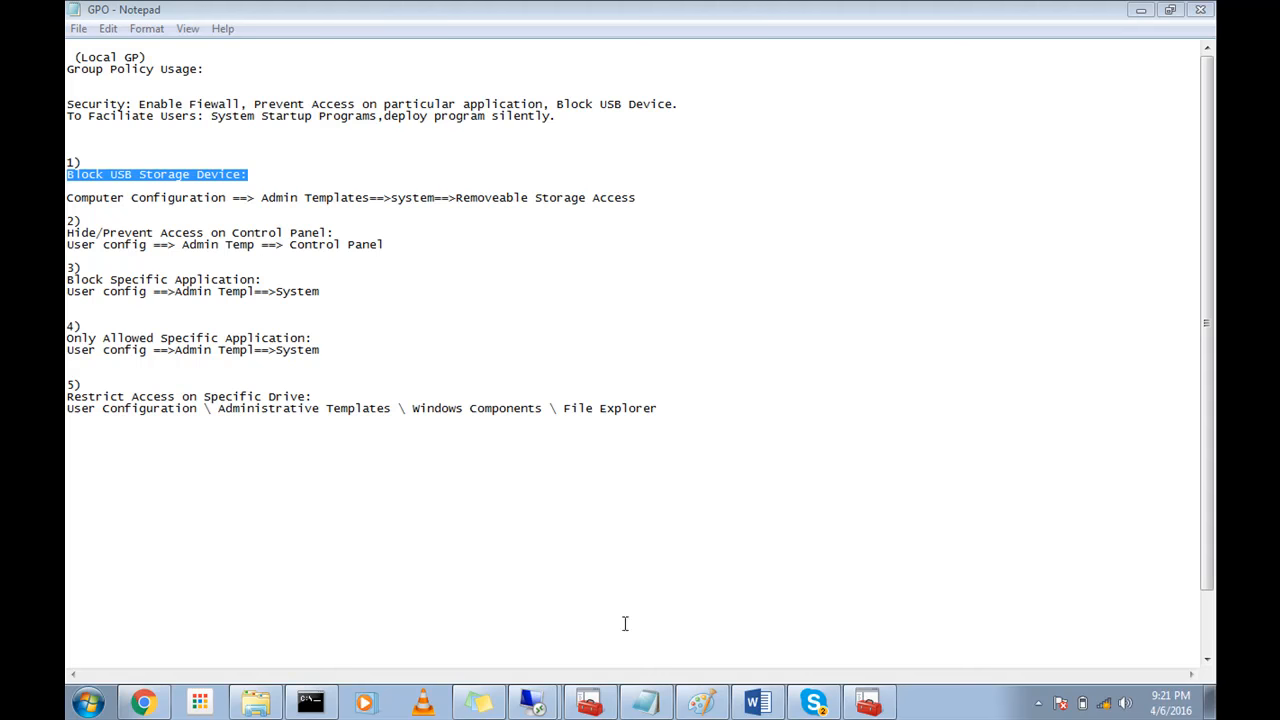
mouse_move(560, 680)
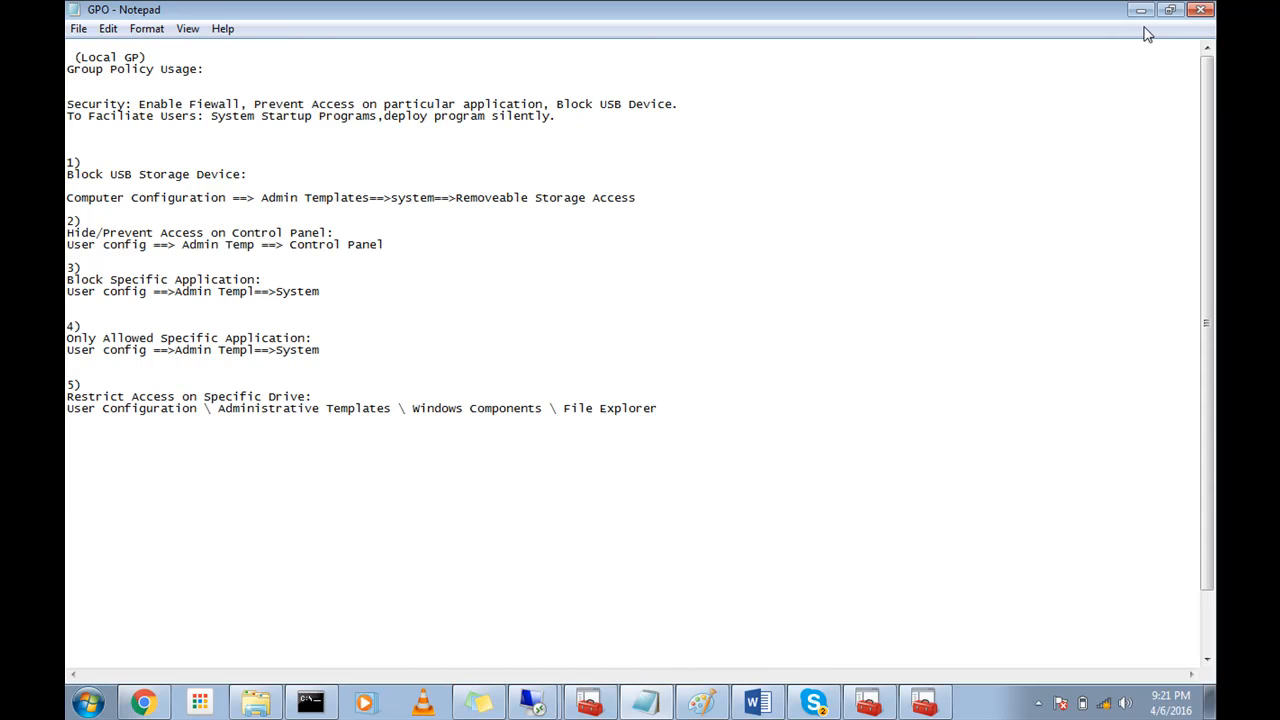
click(924, 703)
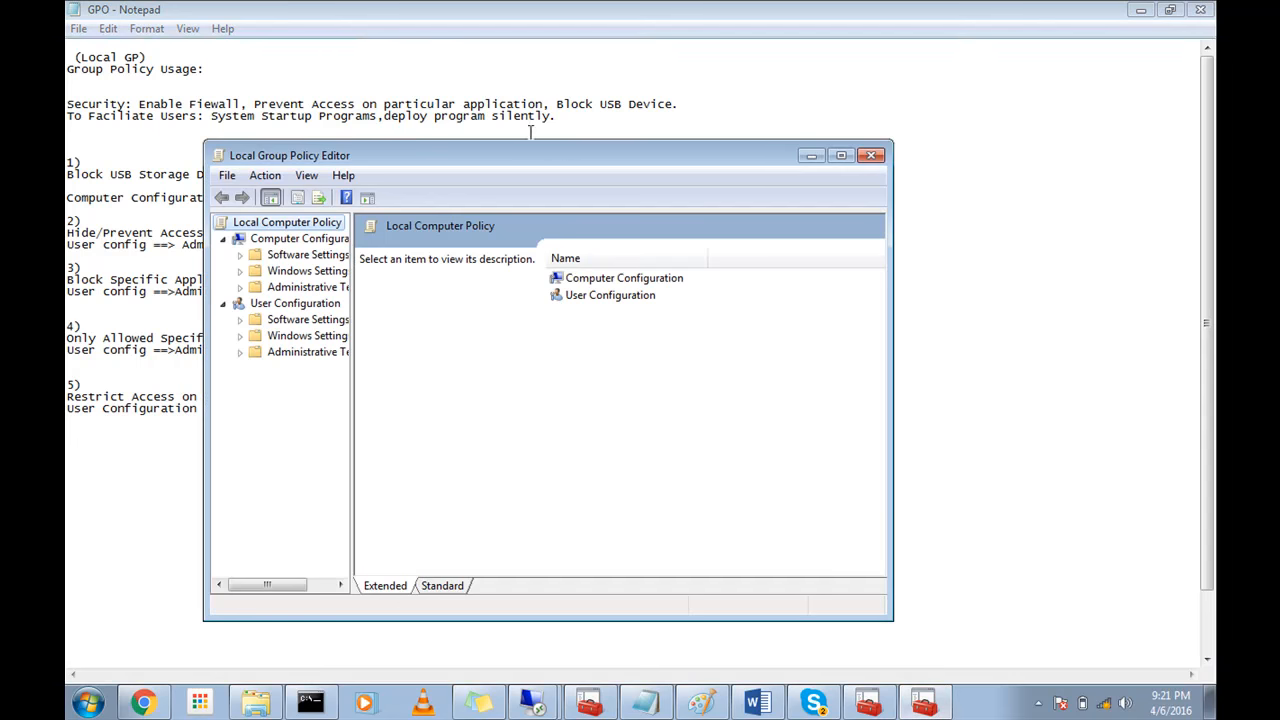
double_click(590, 156)
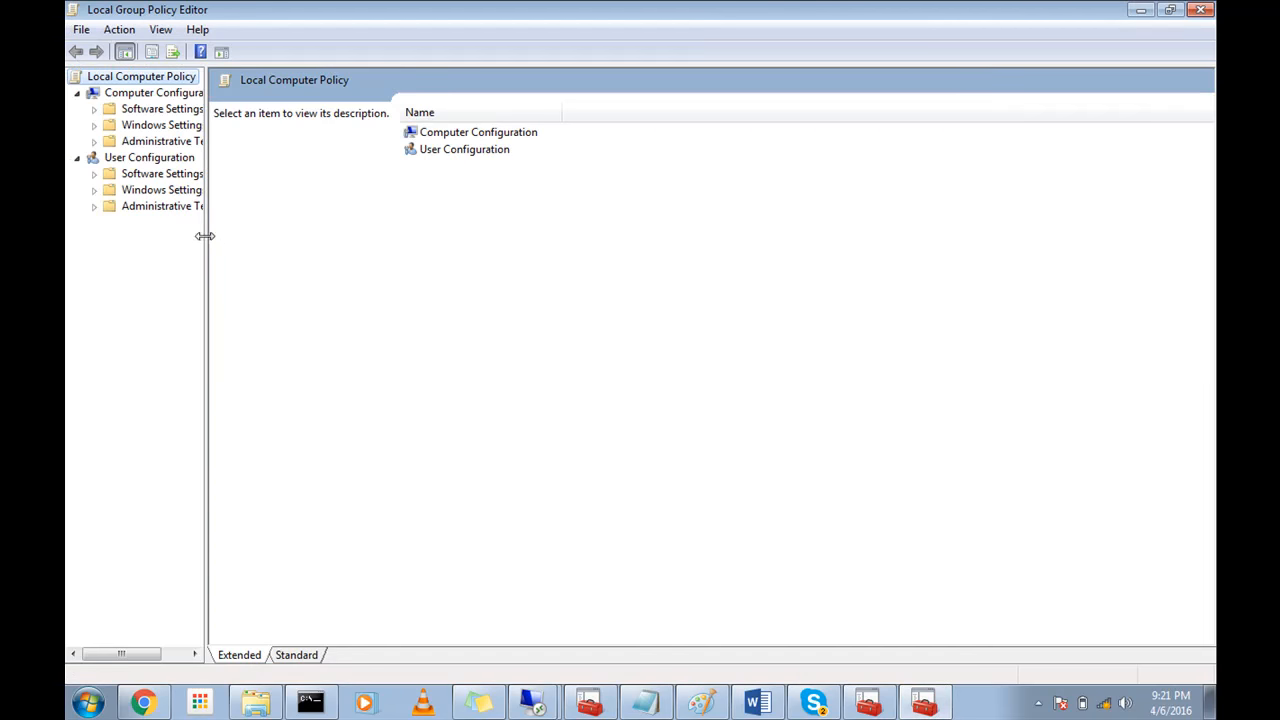
drag(205, 240, 285, 242)
Launch an empty Microsoft Management Console with mmc and position its window over the policy editor
click(88, 703)
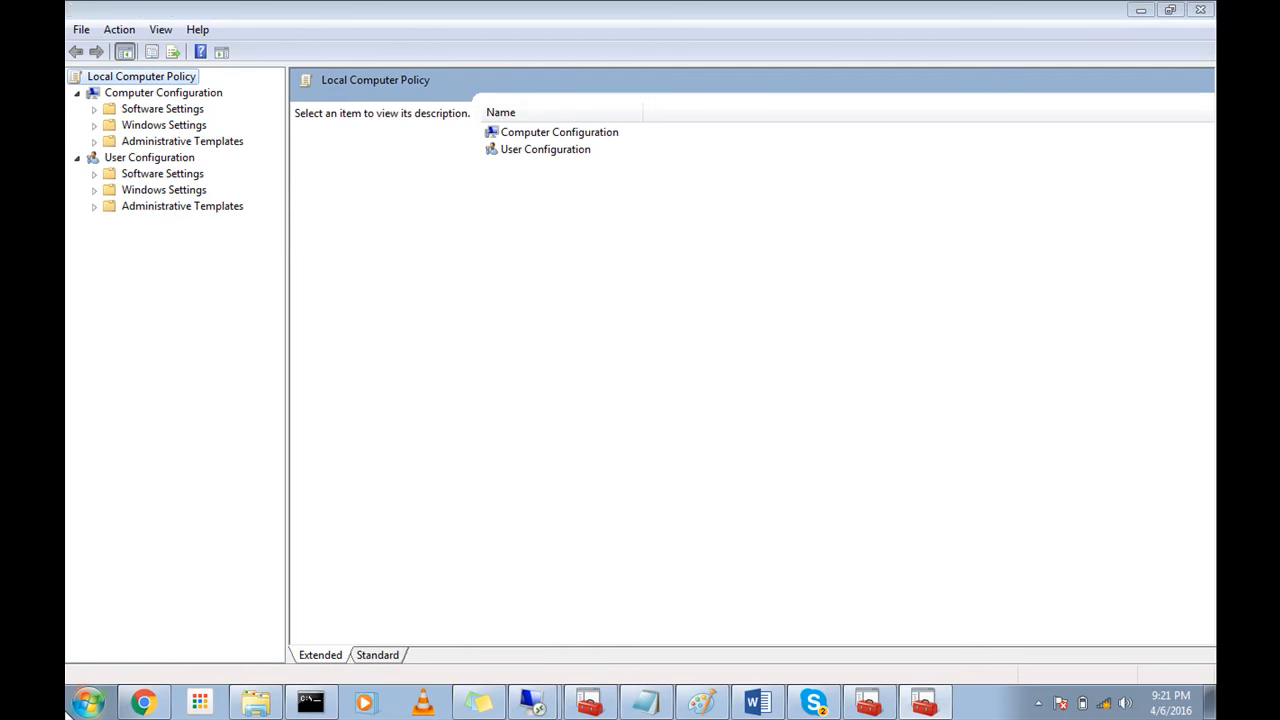
mouse_move(632, 6)
mouse_down()
mouse_move(638, 64)
mouse_move(622, 3)
mouse_up()
click(86, 703)
text(mmc)
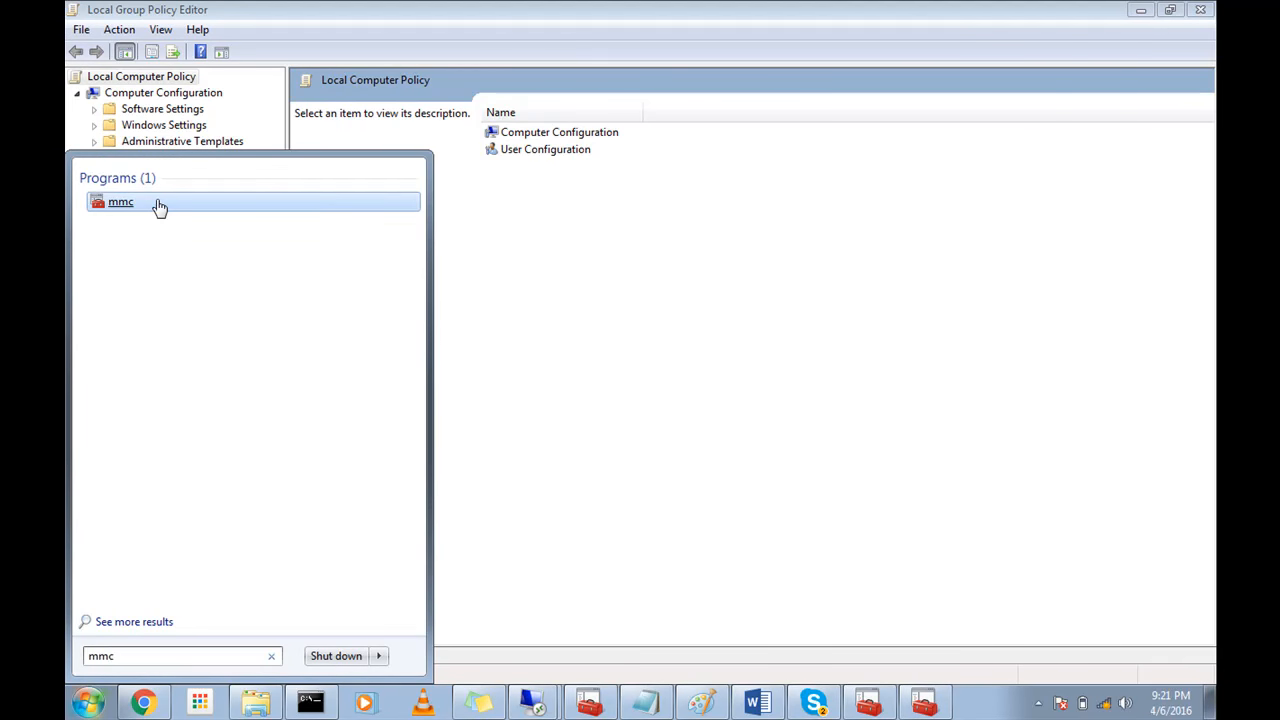
click(158, 206)
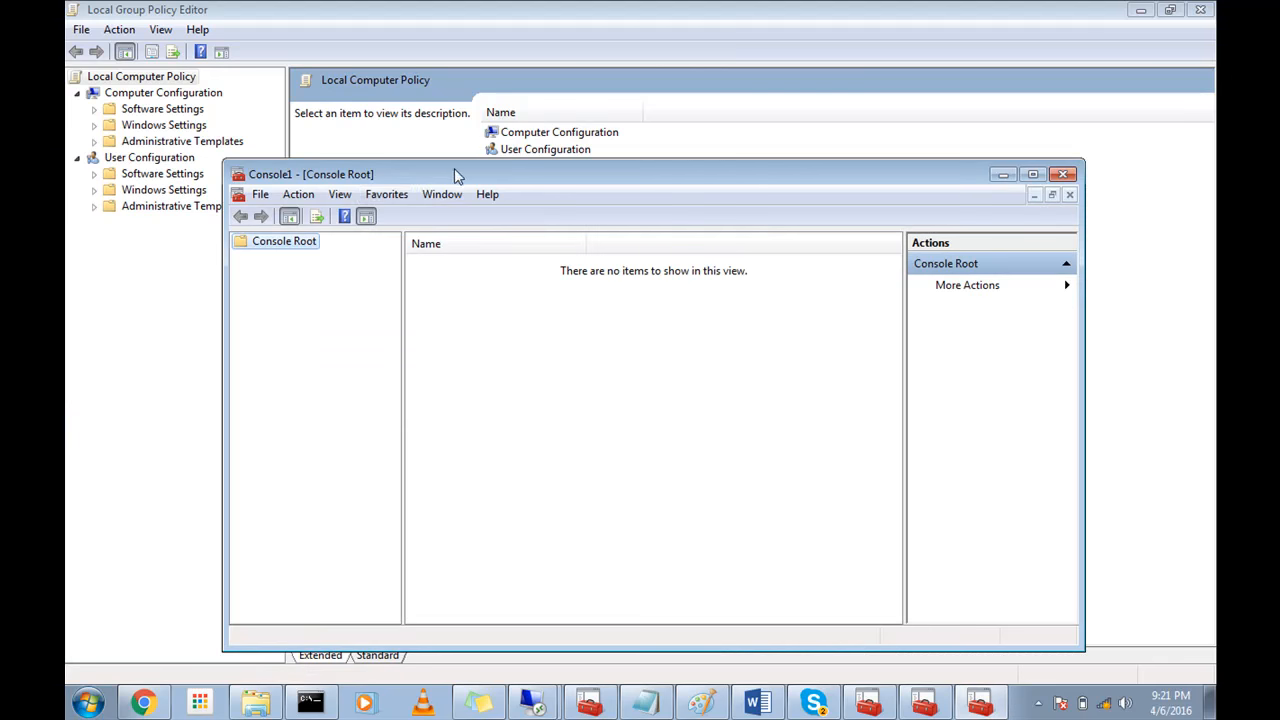
double_click(454, 168)
drag(454, 160, 424, 134)
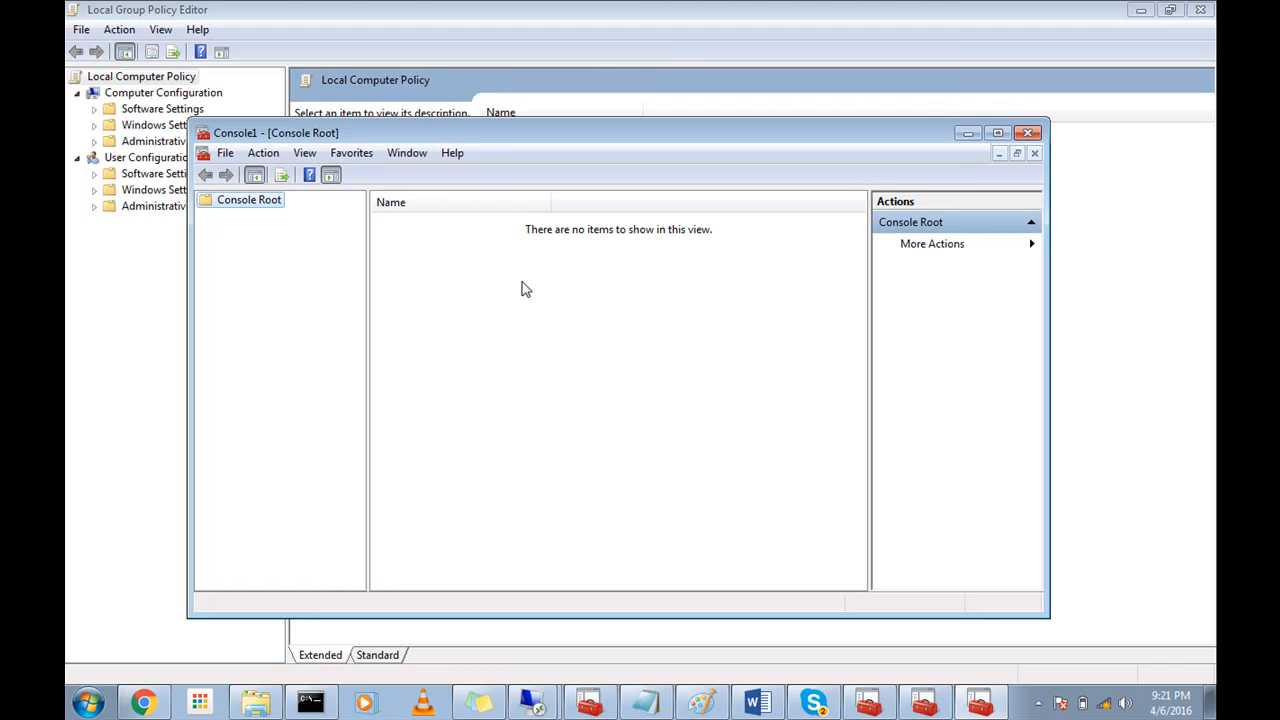
Add the Group Policy Object Editor snap-in to the console, targeting the Local Computer policy object
click(220, 156)
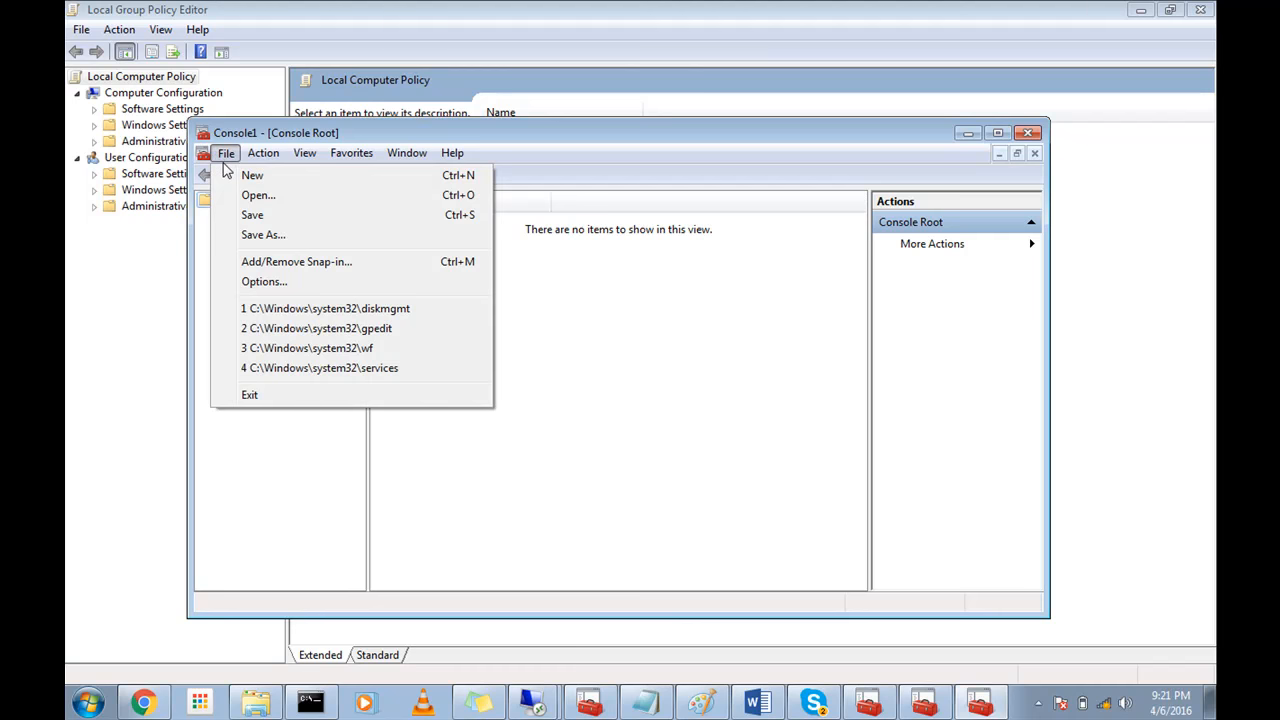
click(310, 263)
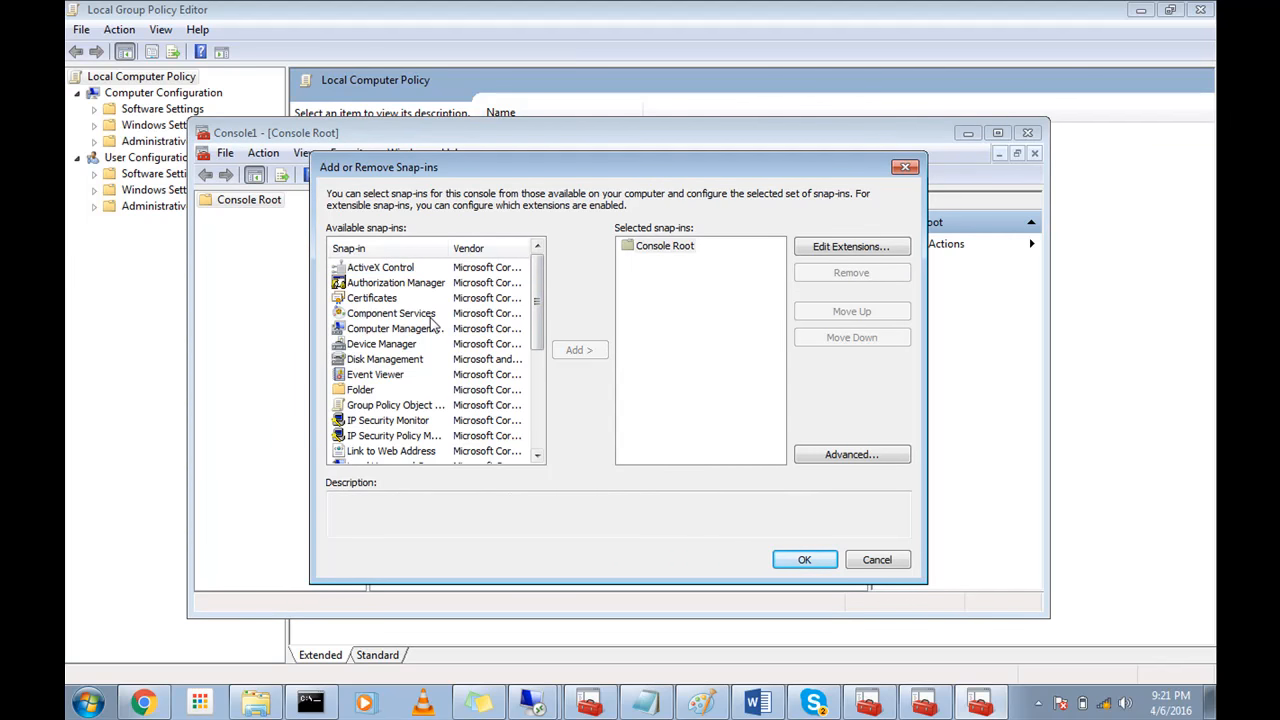
click(404, 407)
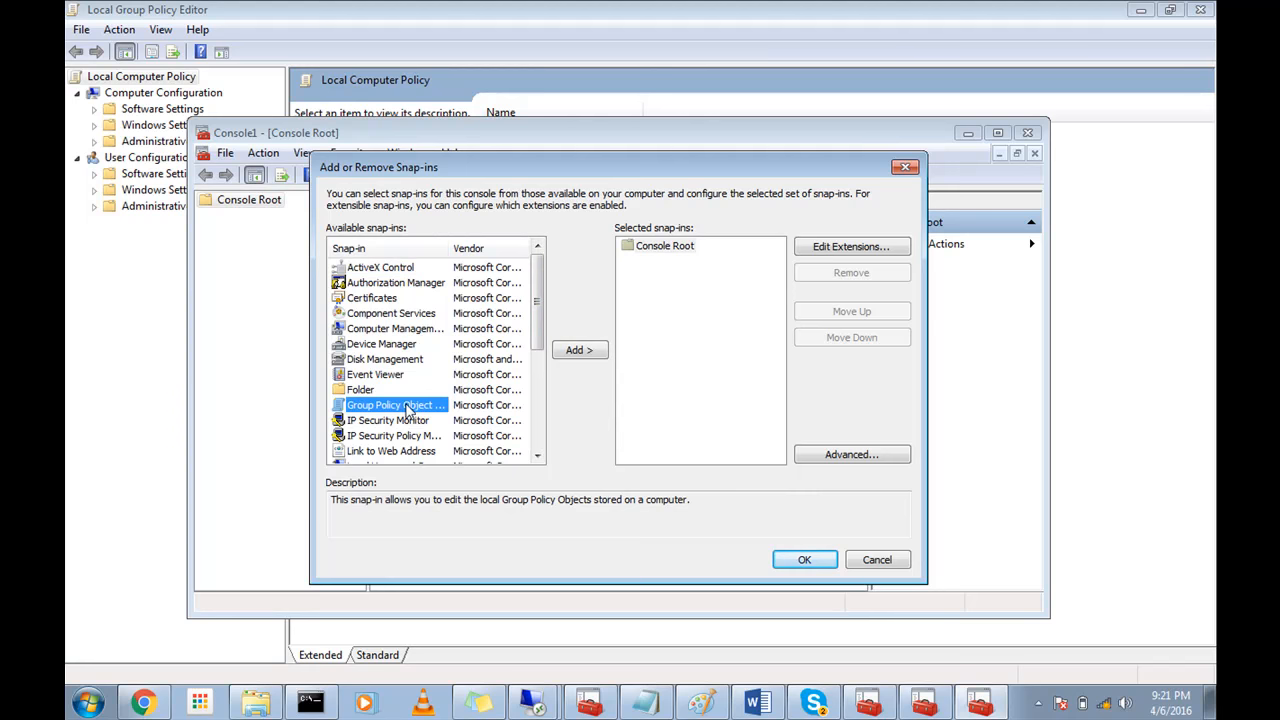
click(576, 357)
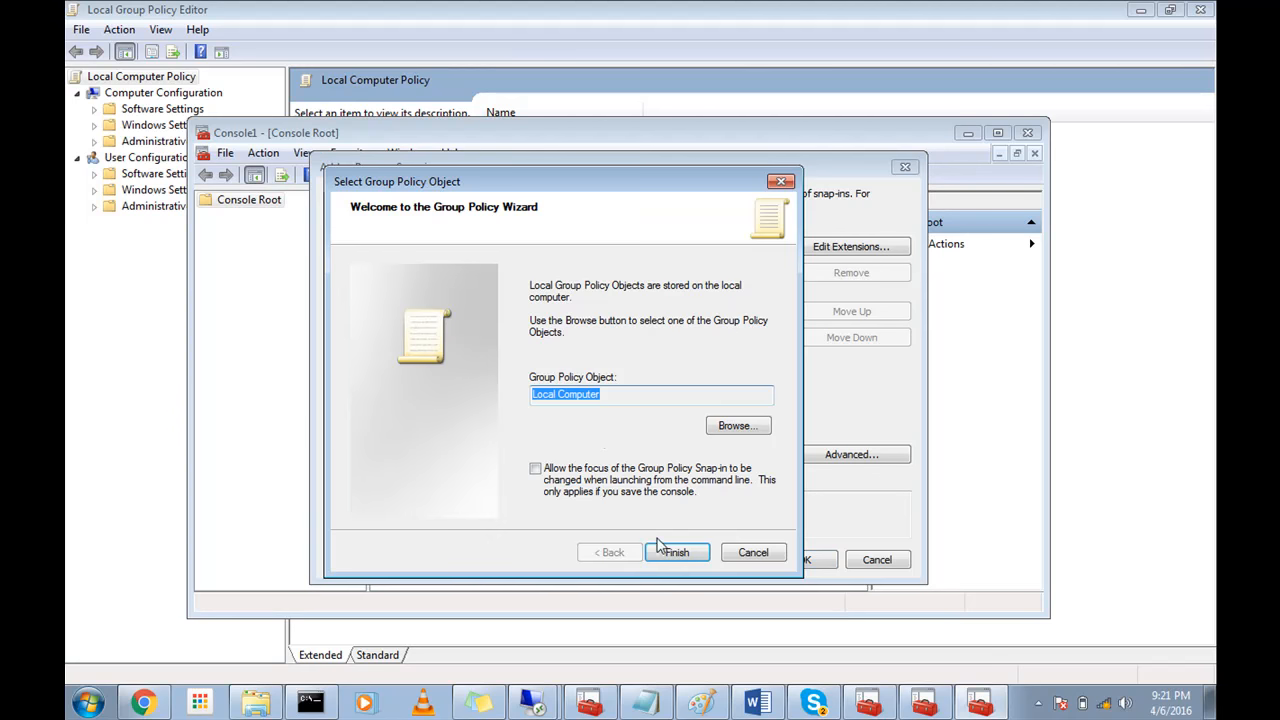
click(662, 550)
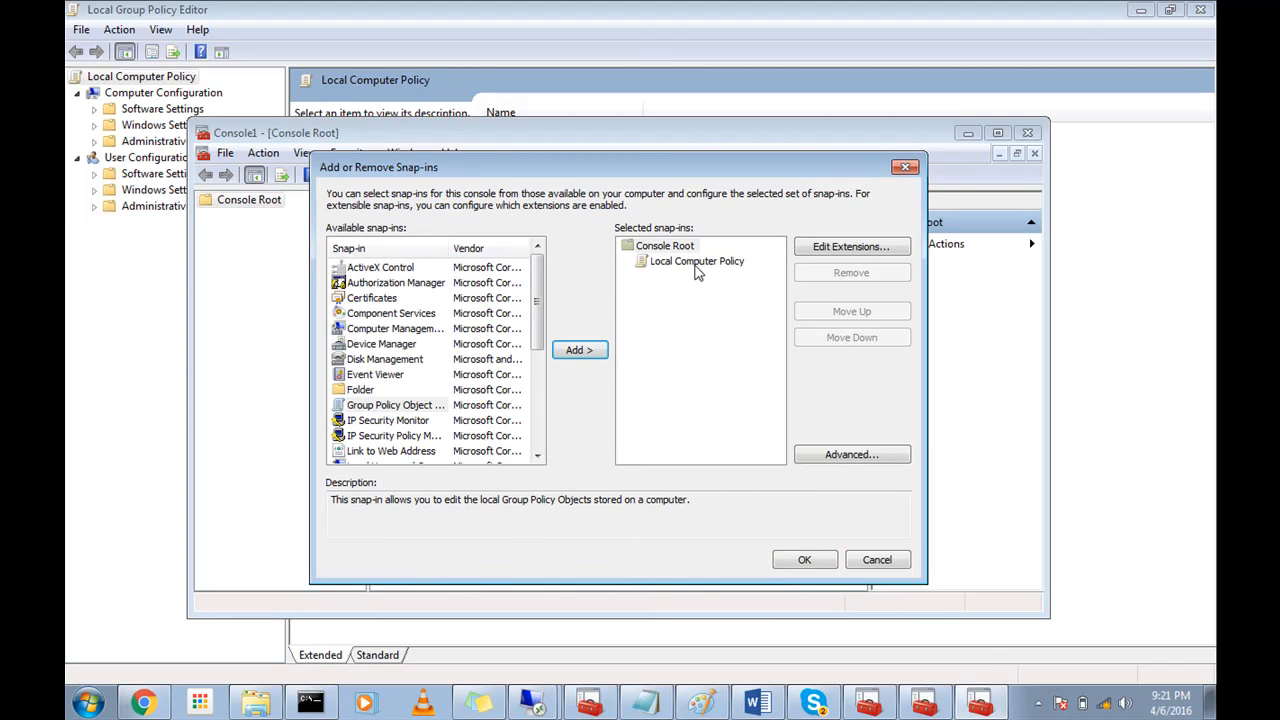
click(697, 272)
click(790, 562)
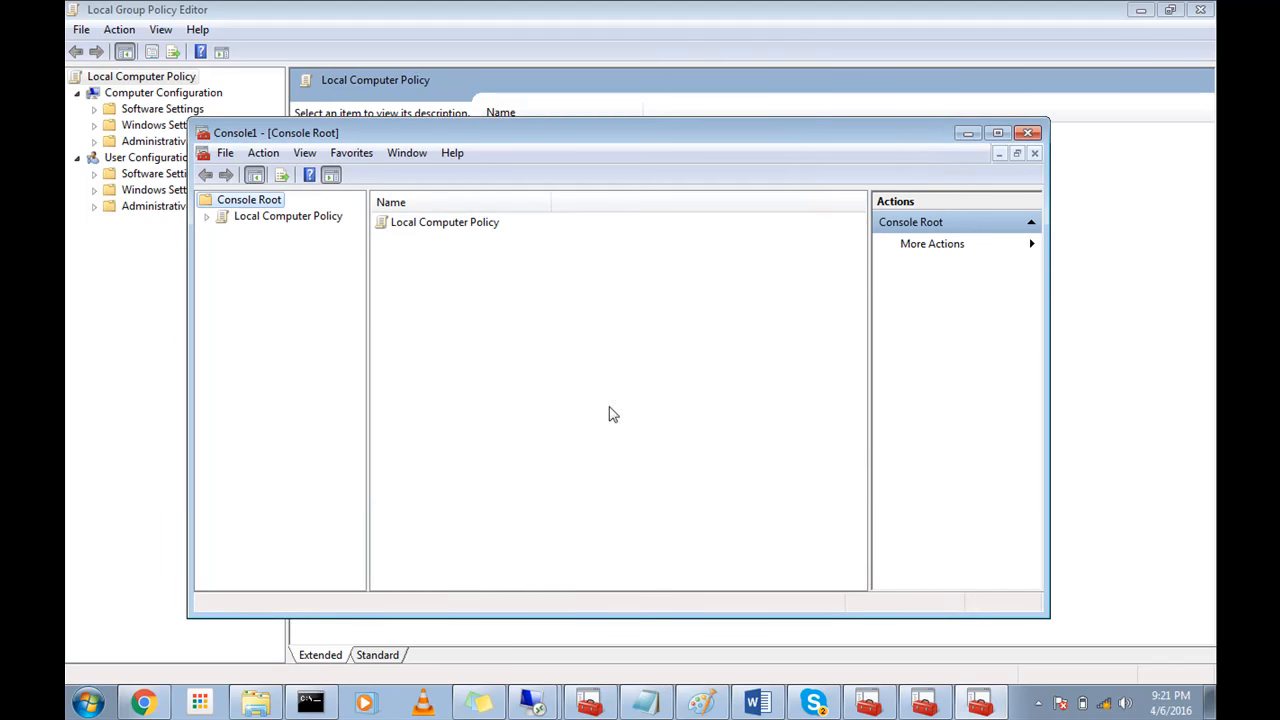
Examine the Computer Configuration and User Configuration folders under Local Computer Policy in the console tree, and collapse the policy node
click(206, 217)
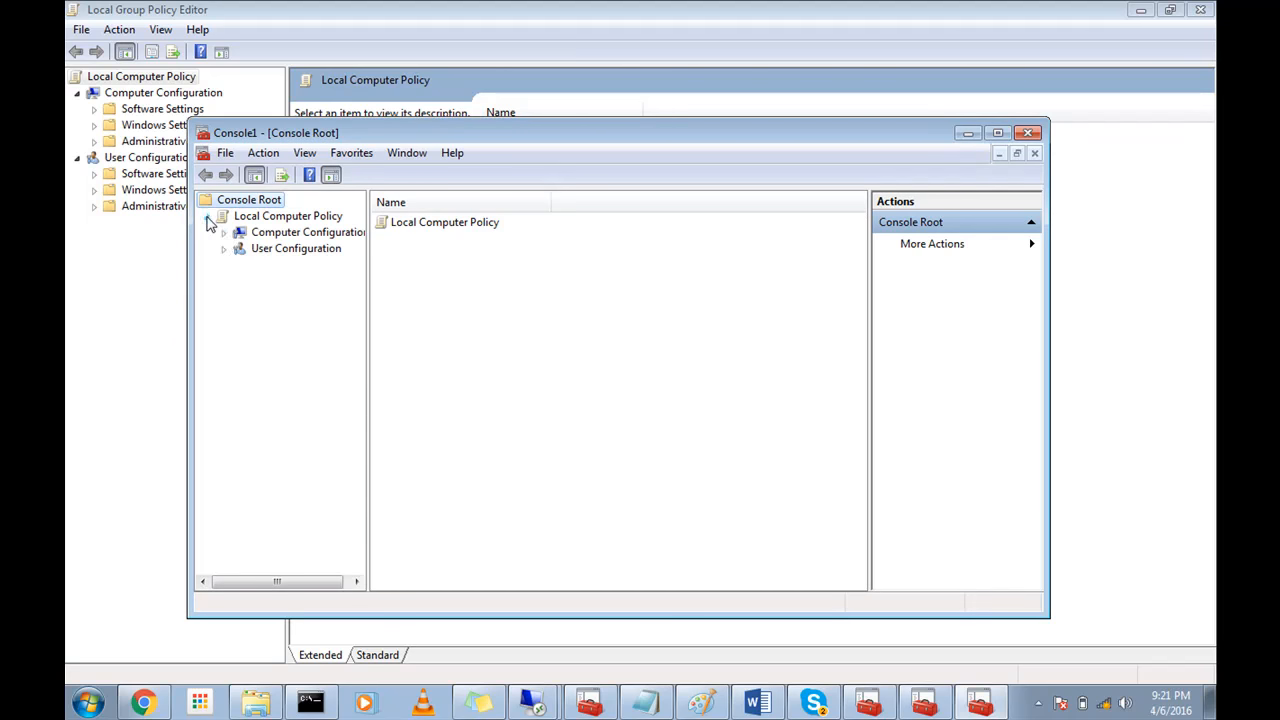
click(224, 233)
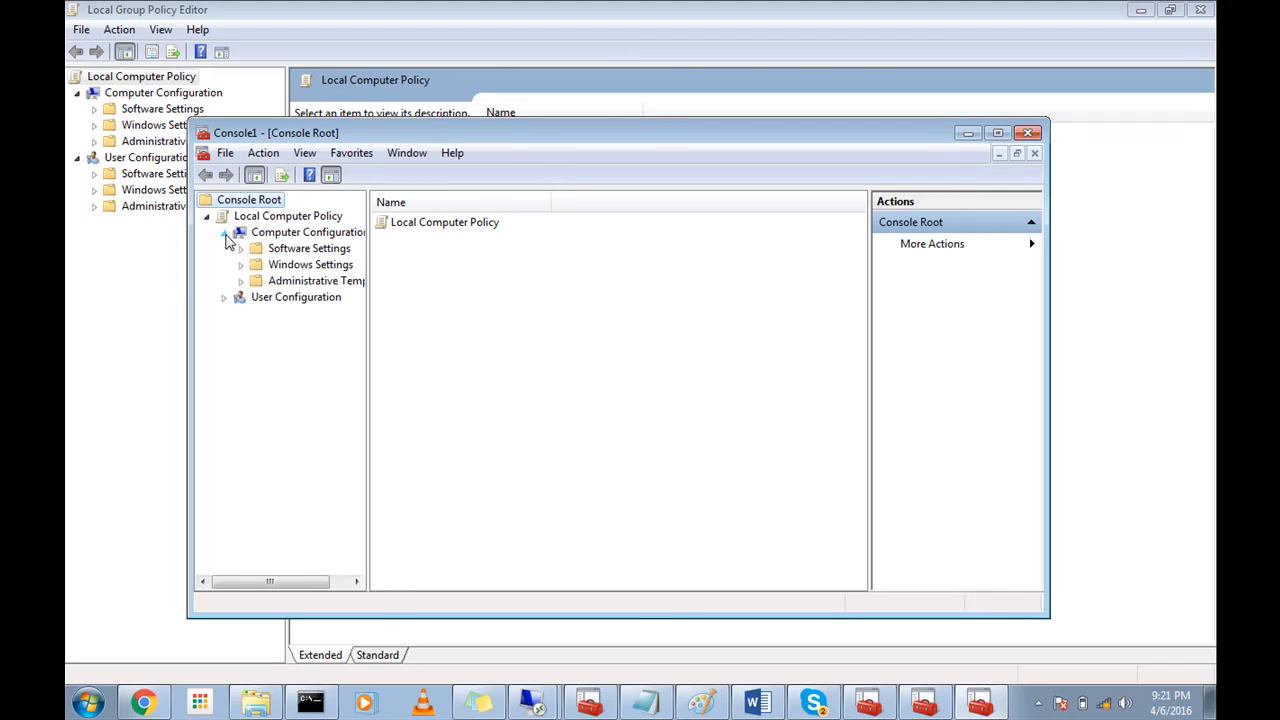
click(224, 298)
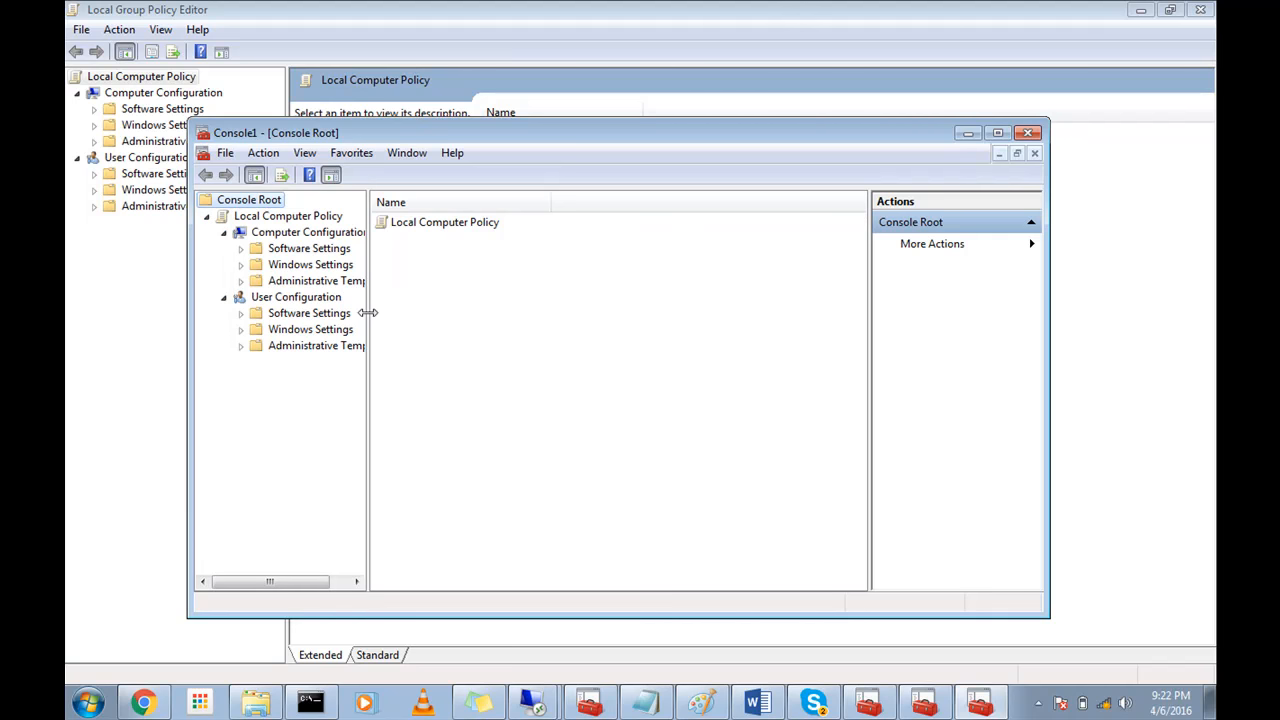
drag(368, 312, 438, 310)
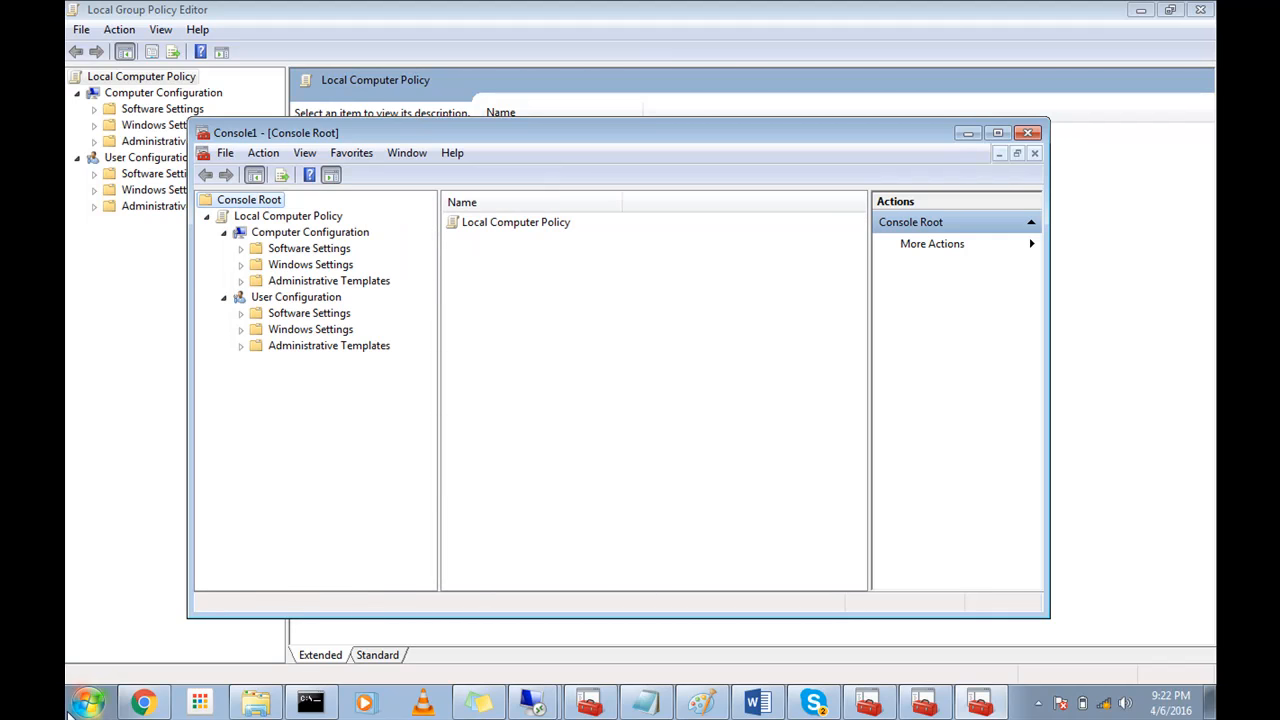
click(72, 708)
click(484, 530)
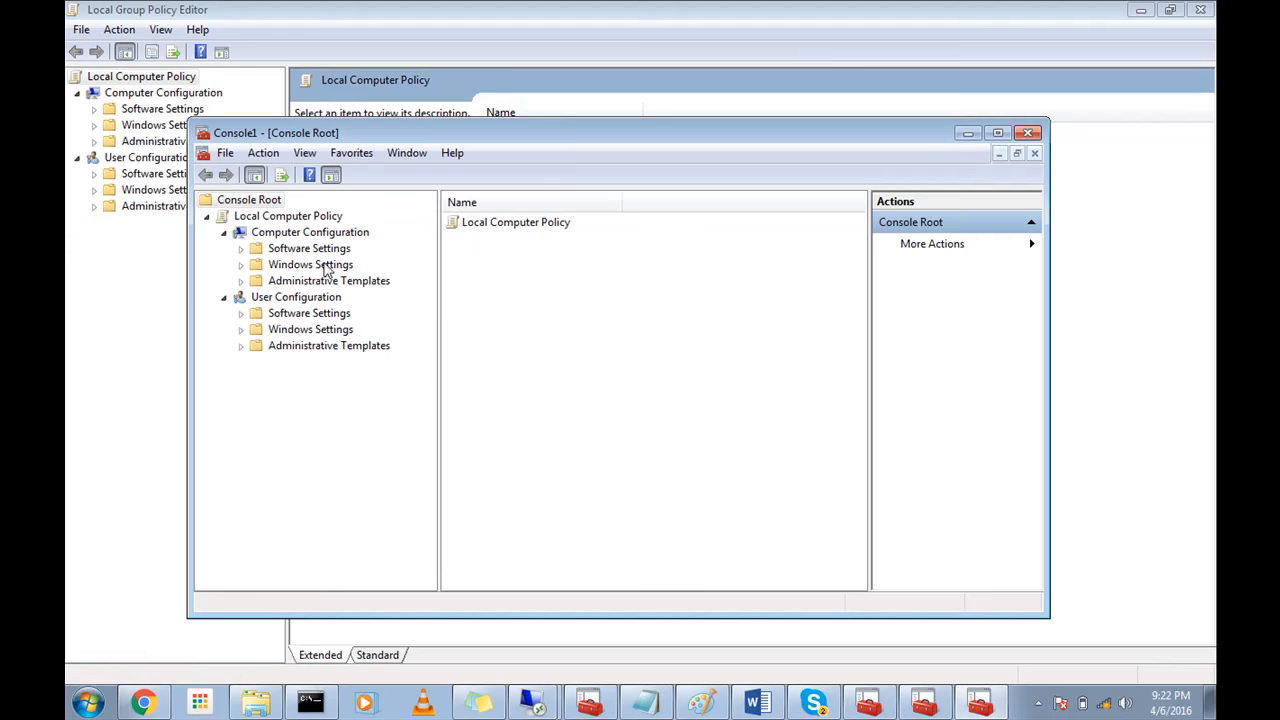
click(210, 218)
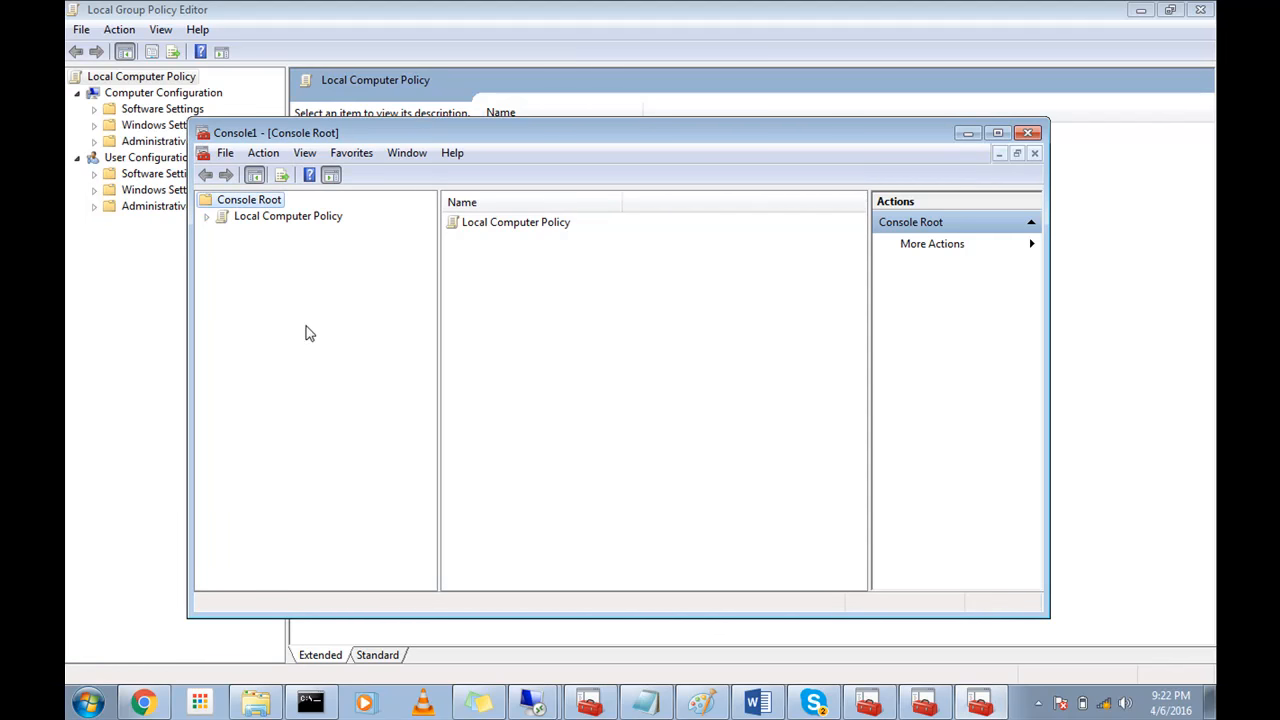
Close the Console1 window without saving the console settings
click(1026, 133)
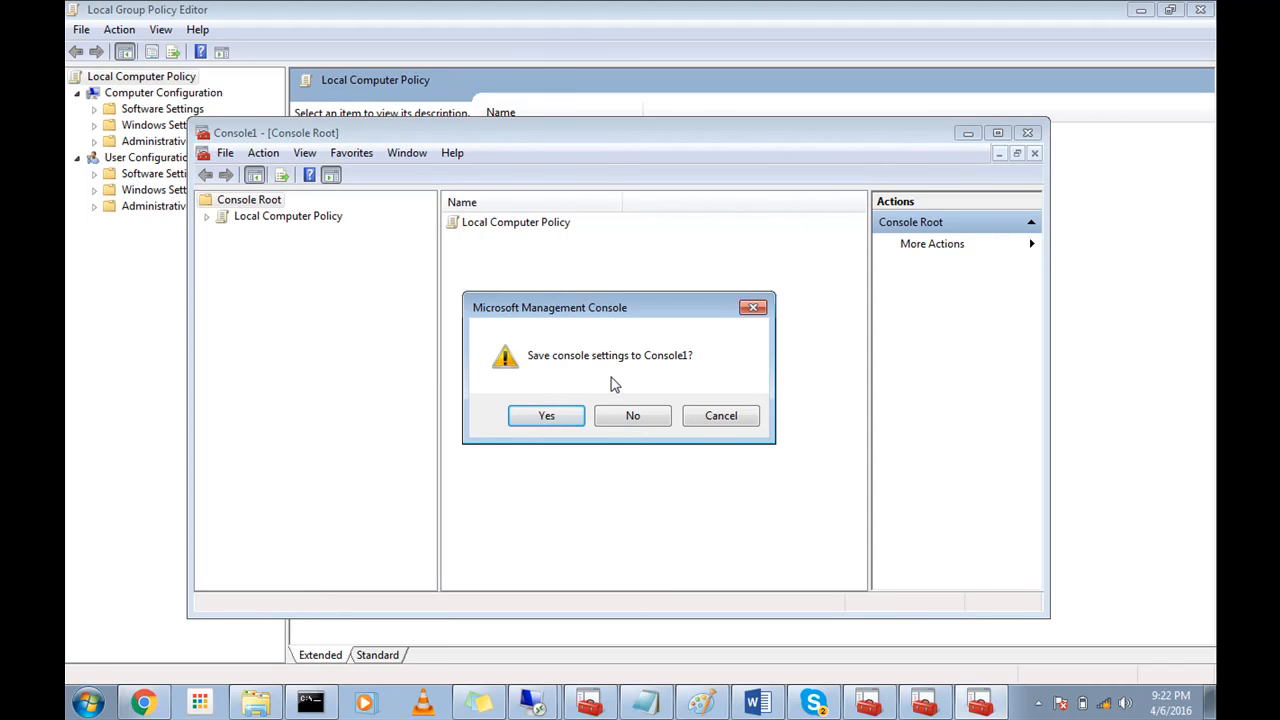
click(744, 424)
click(1029, 133)
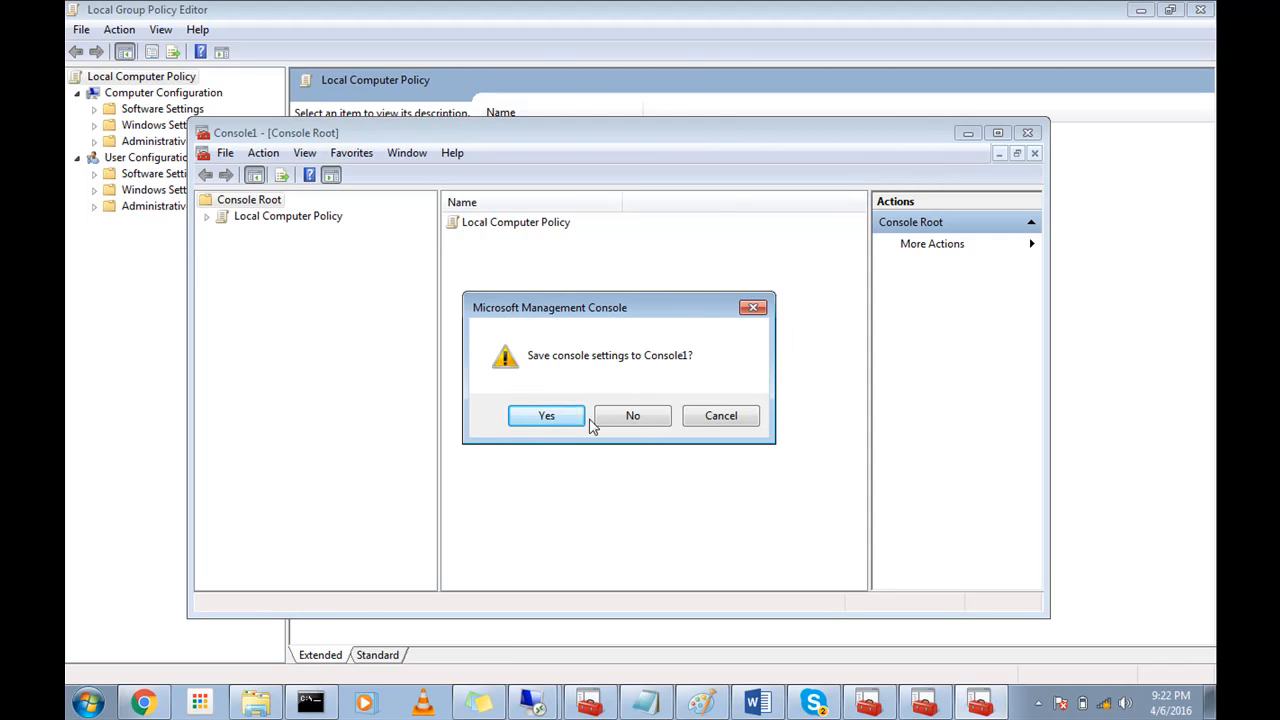
click(625, 418)
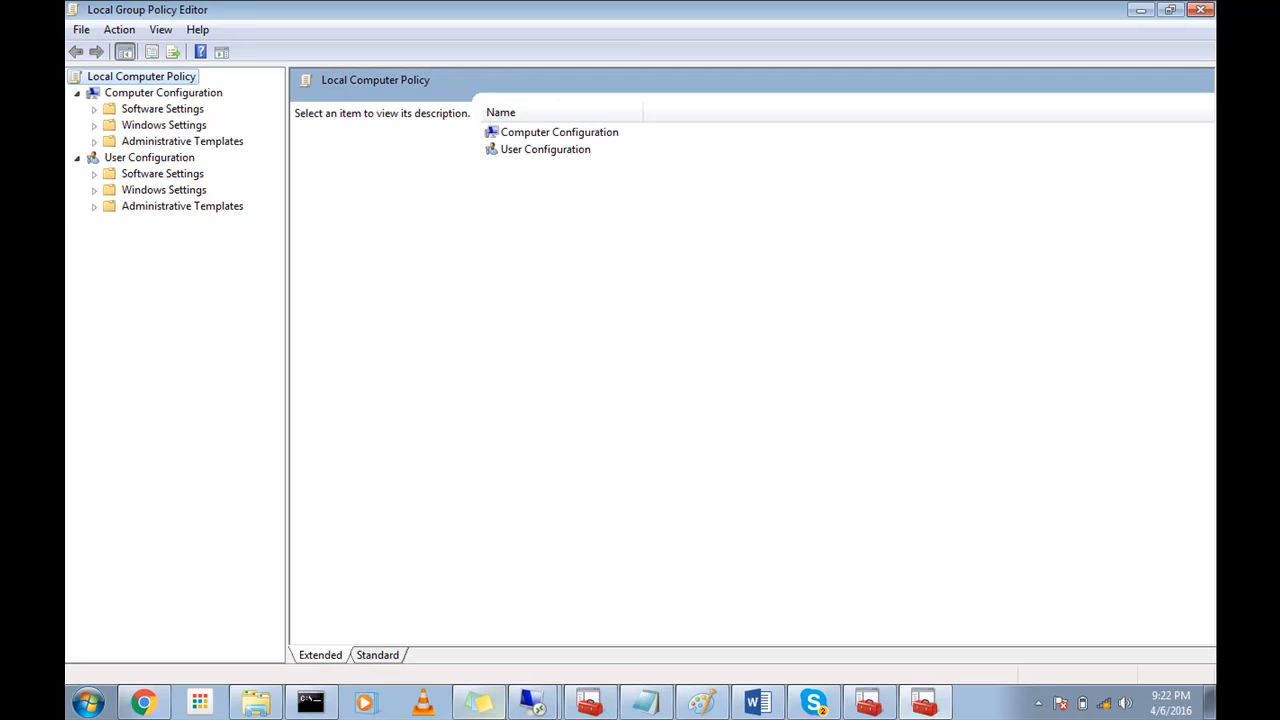
Check the GPO notes, and compare the contents of Computer Configuration and User Configuration in the Local Group Policy Editor
click(652, 702)
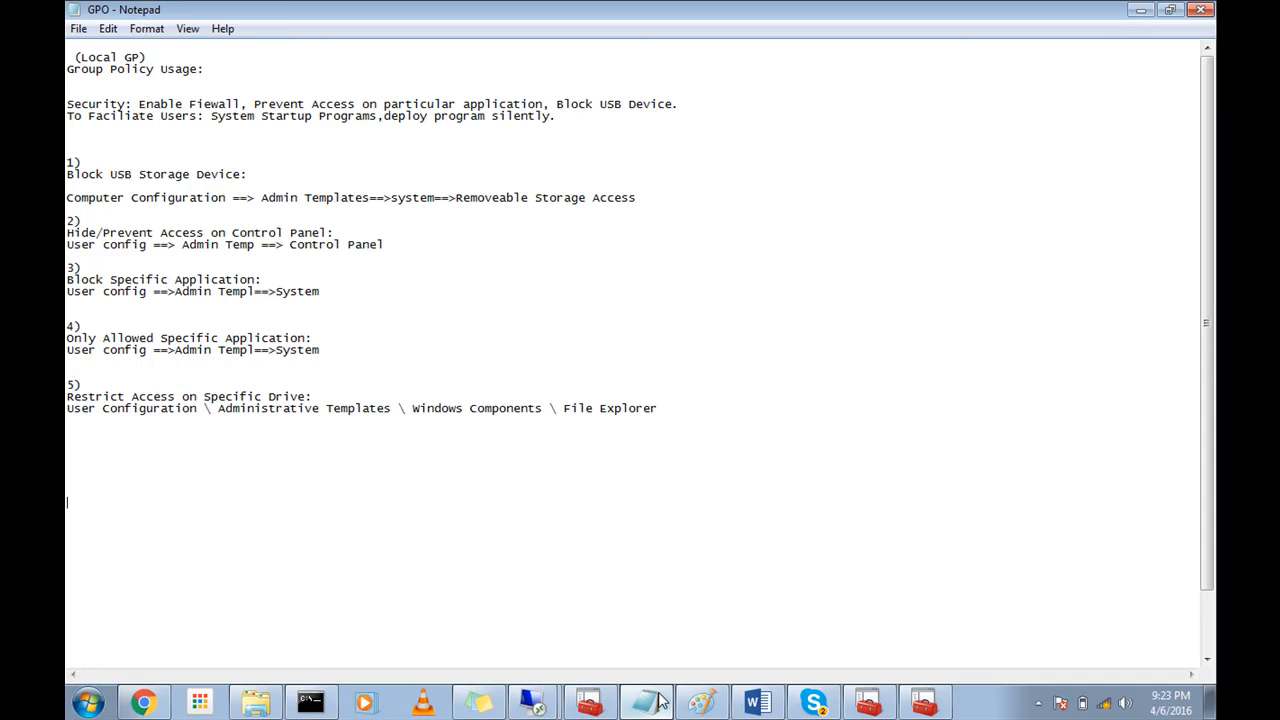
click(658, 697)
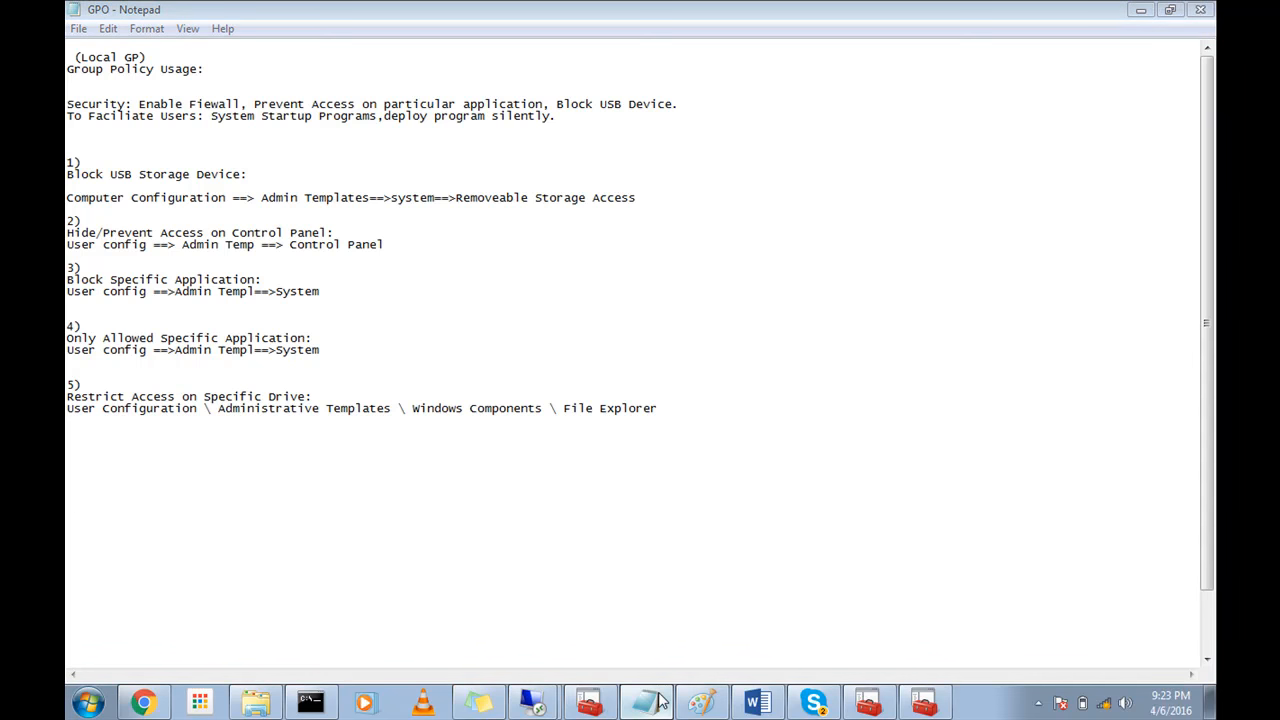
click(151, 96)
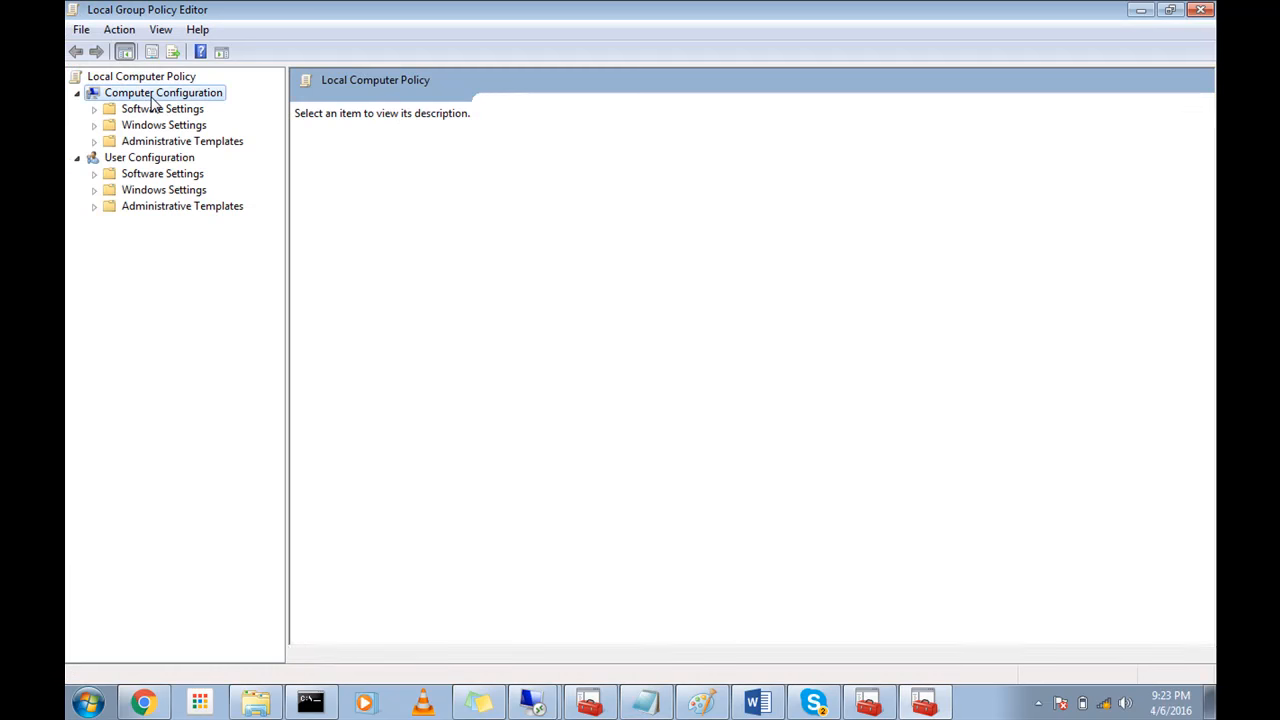
click(160, 160)
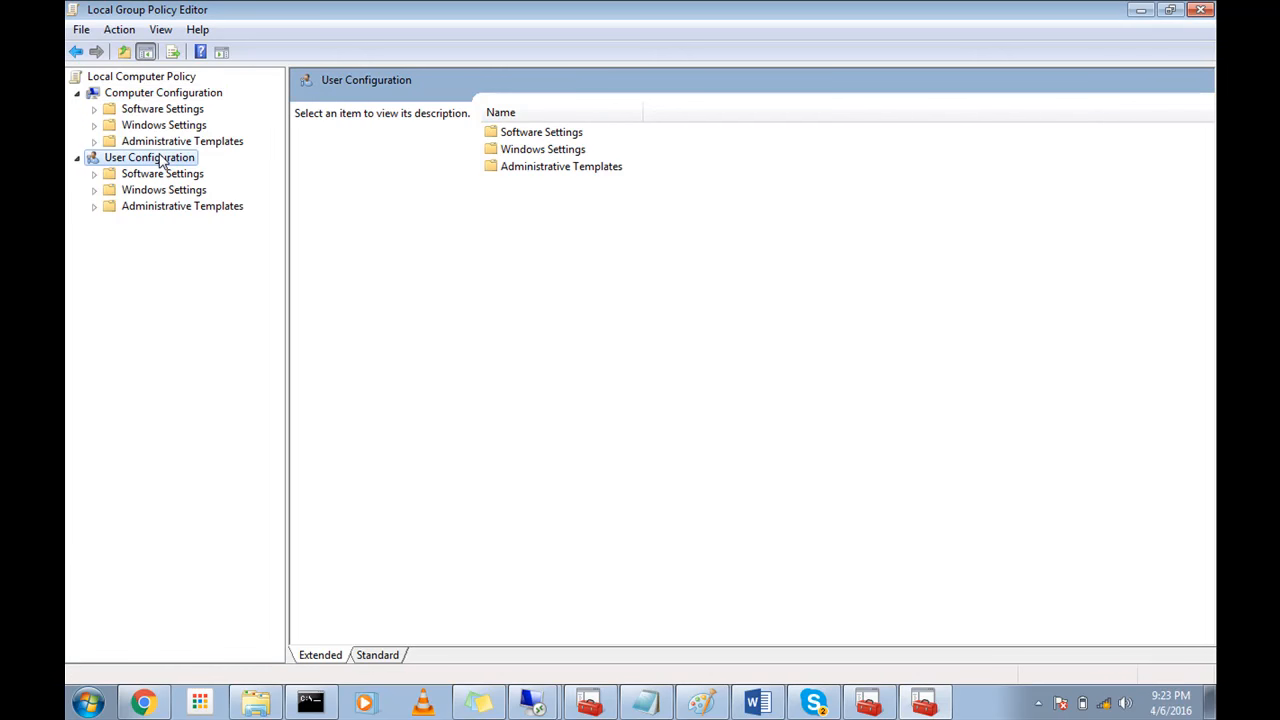
click(145, 97)
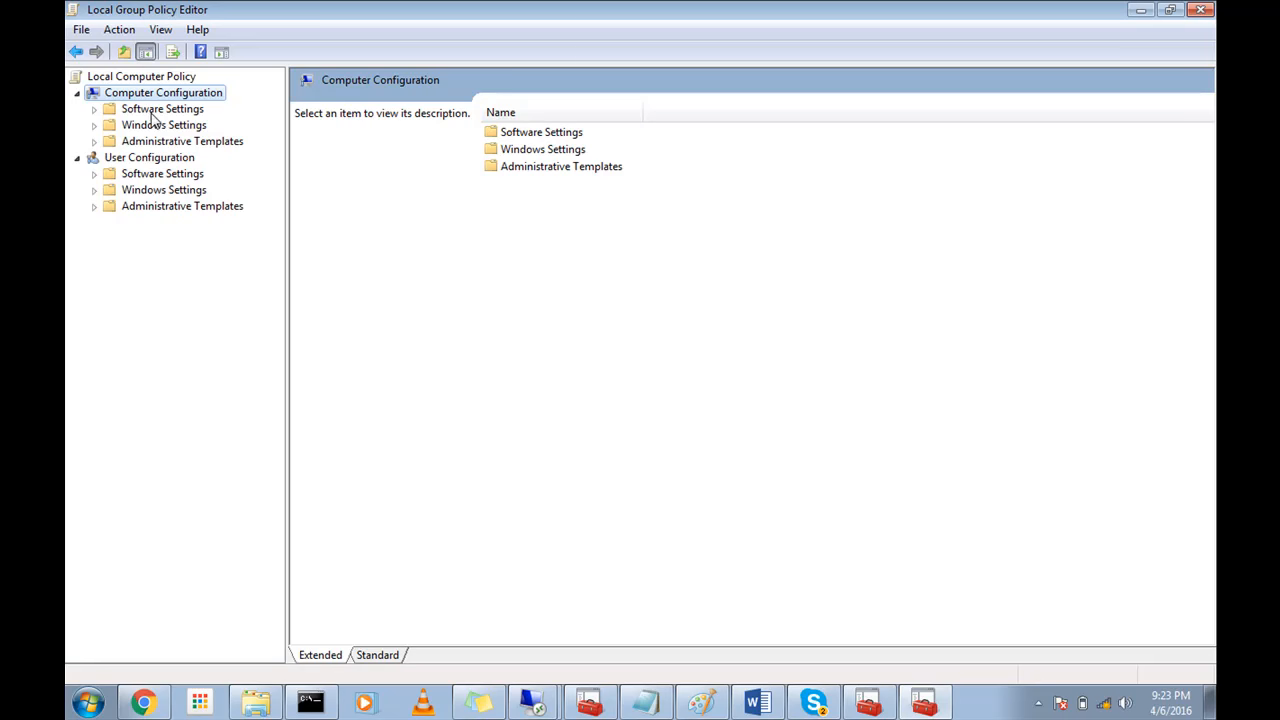
click(176, 160)
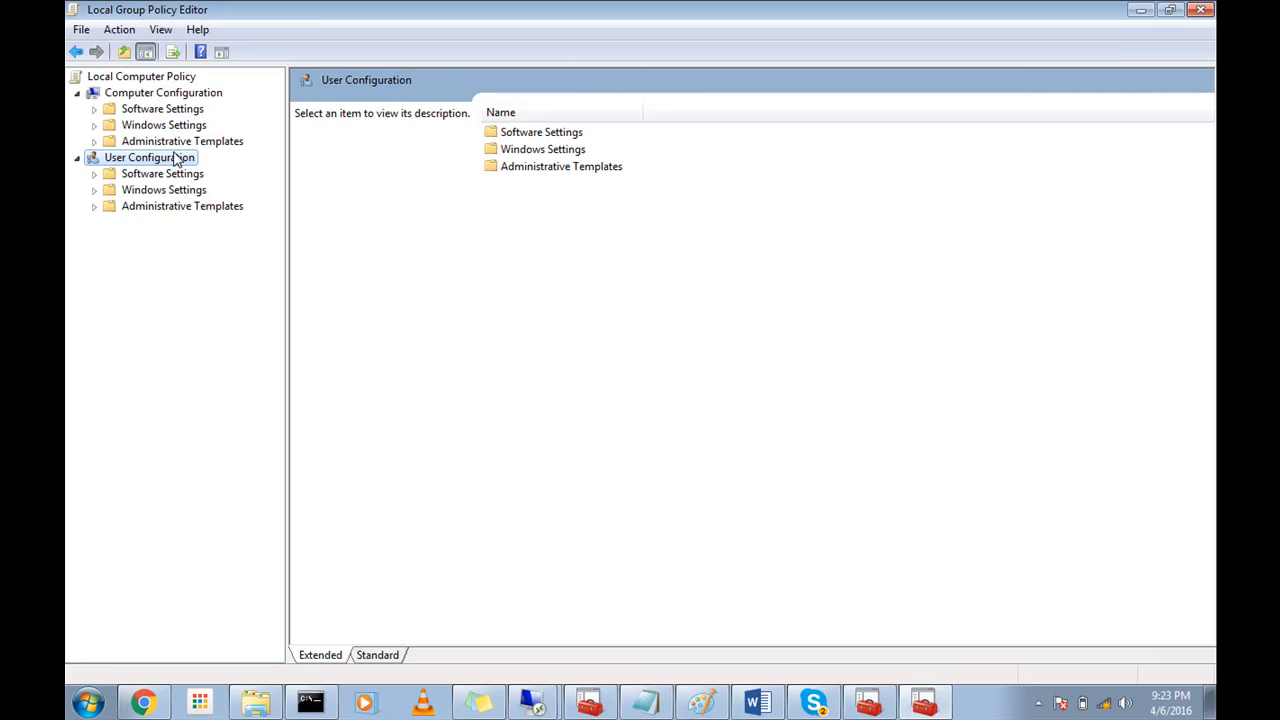
Review the Computer Configuration and User Configuration nodes once more under Local Computer Policy
click(88, 703)
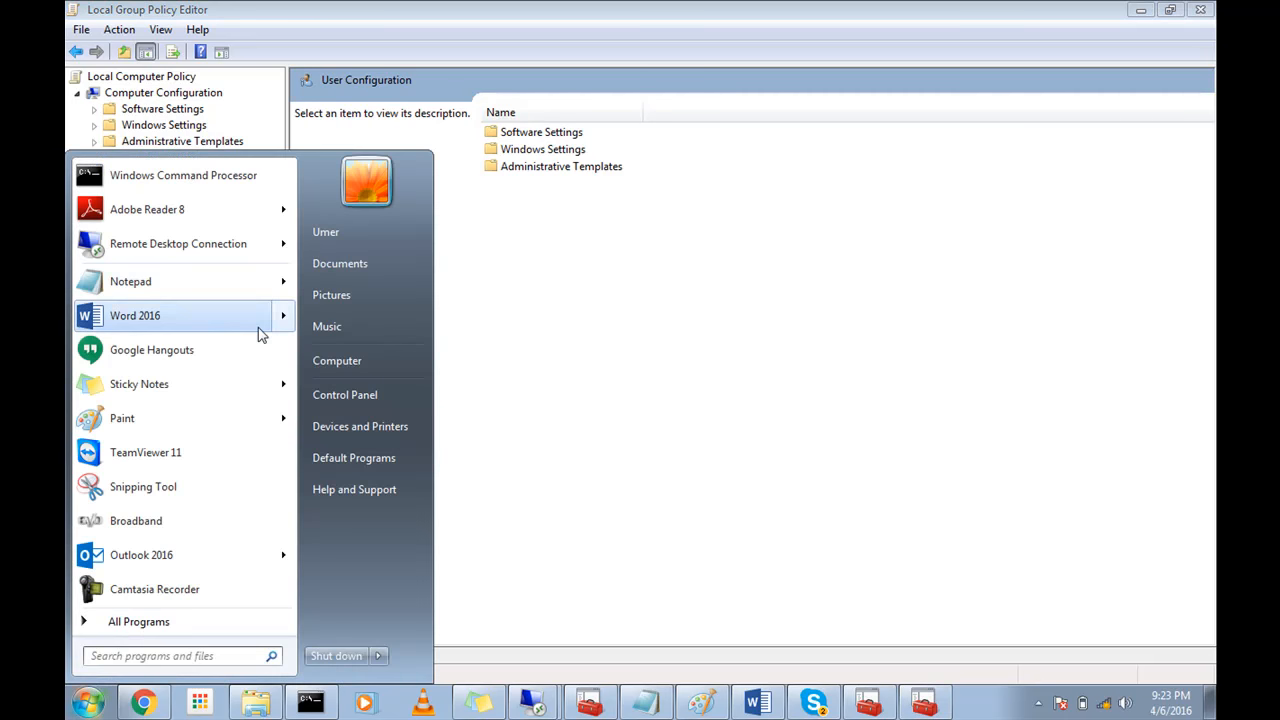
click(510, 283)
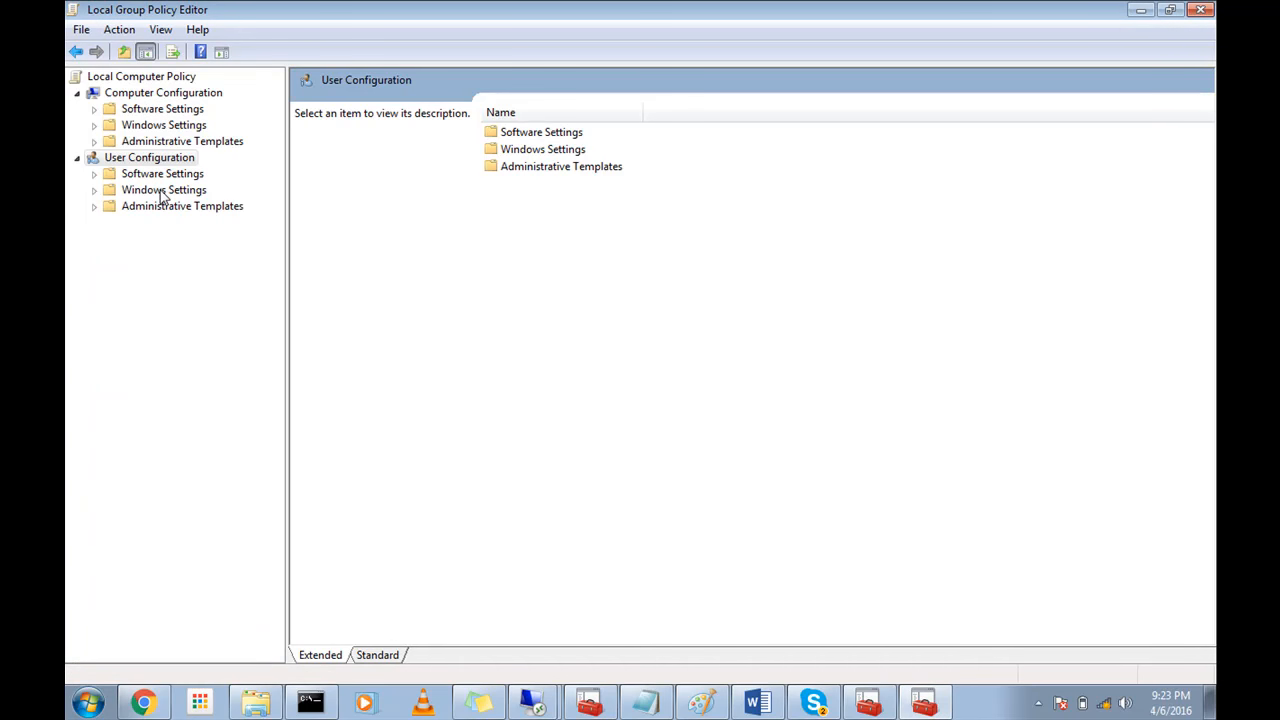
click(190, 96)
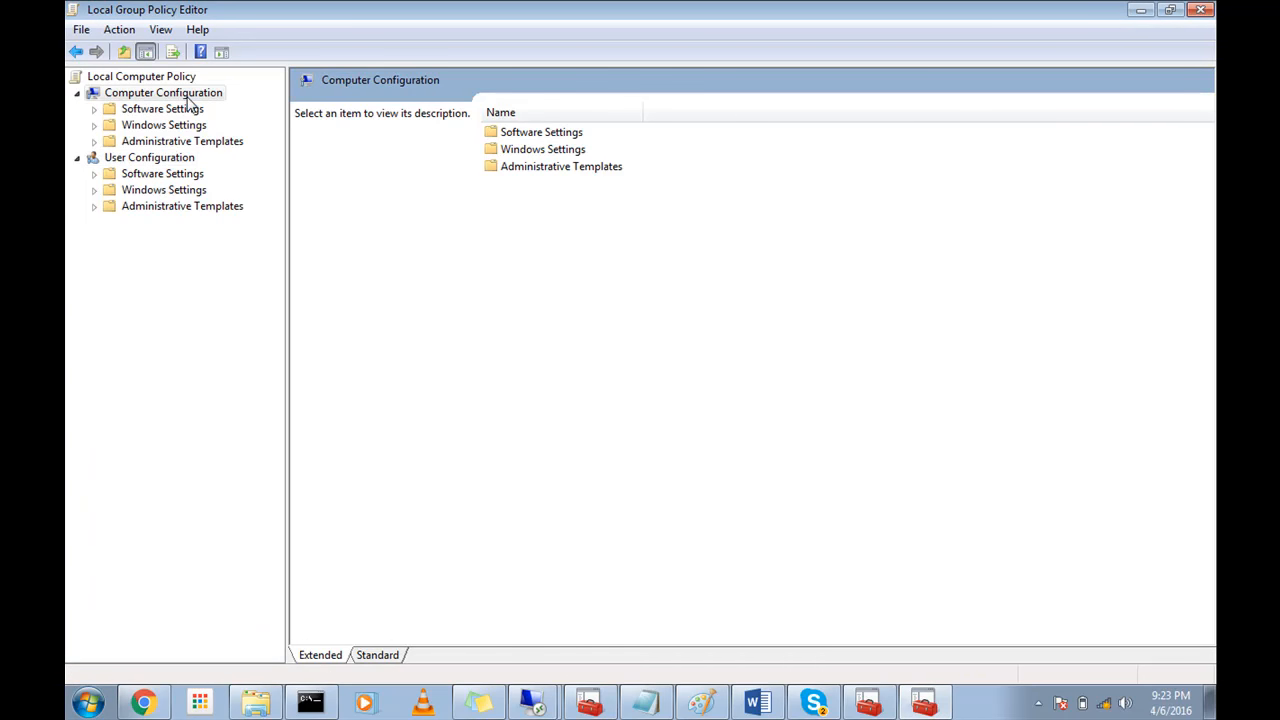
click(172, 158)
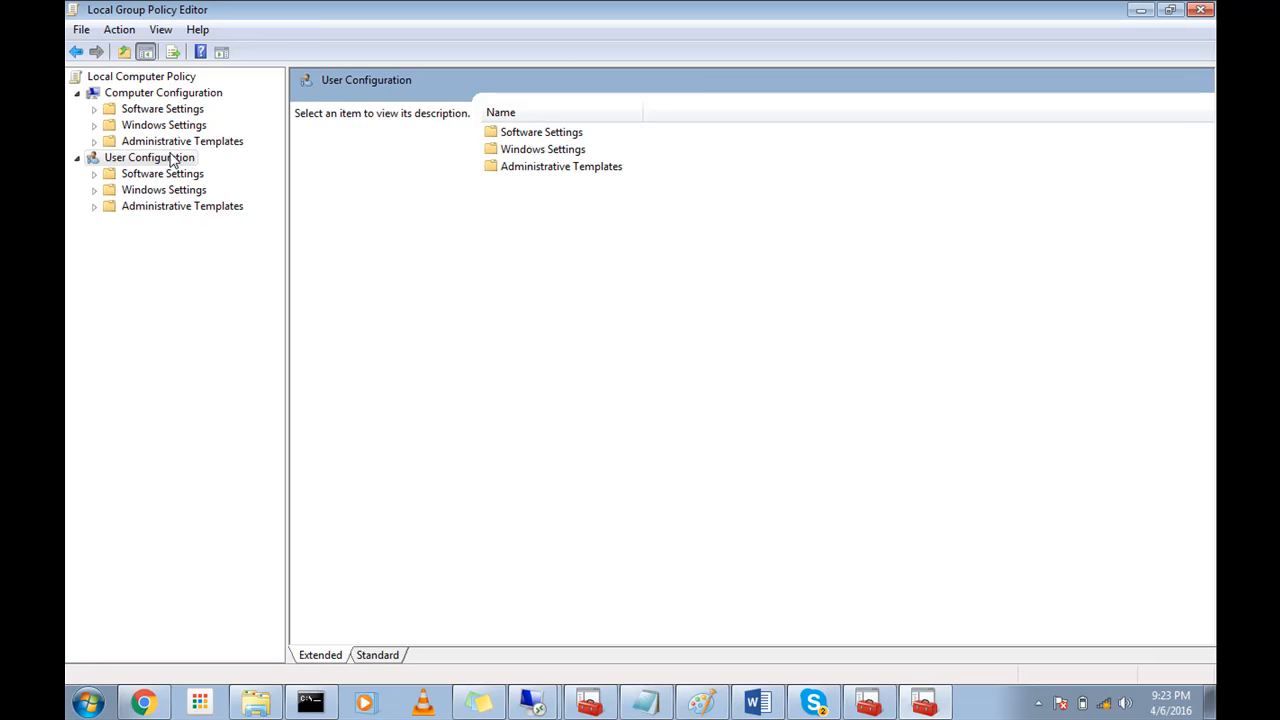
click(150, 158)
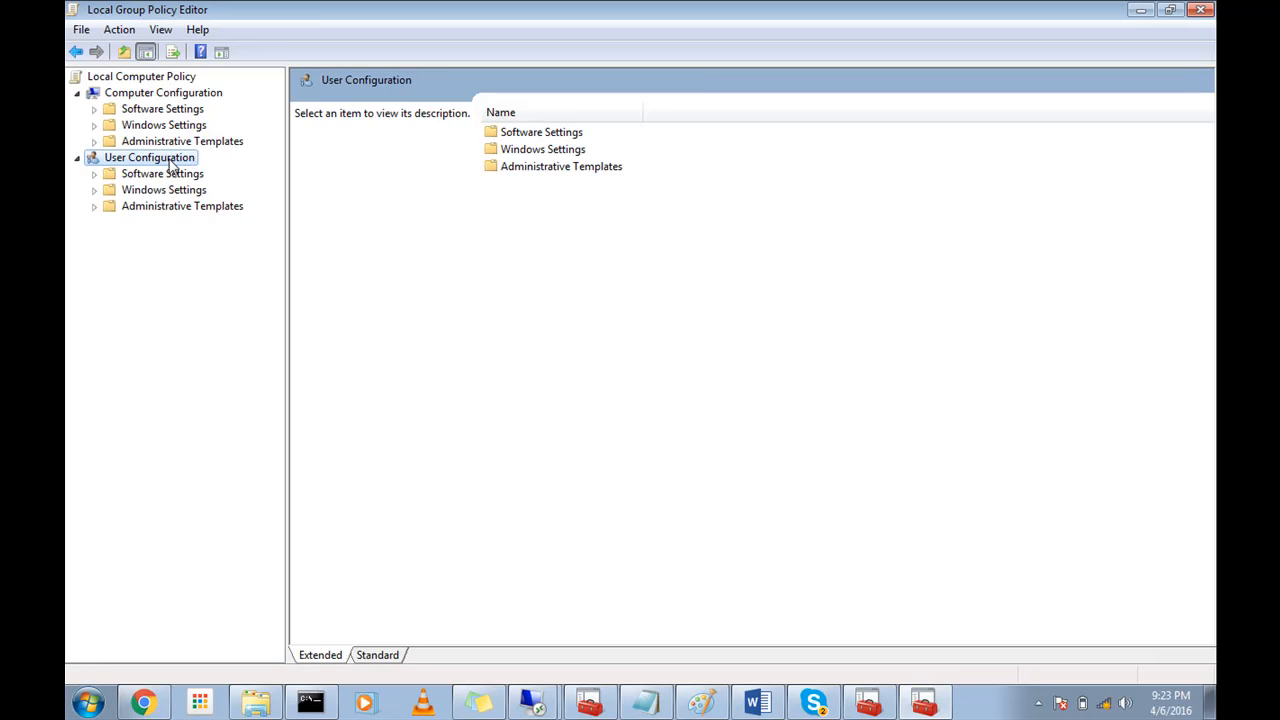
click(158, 97)
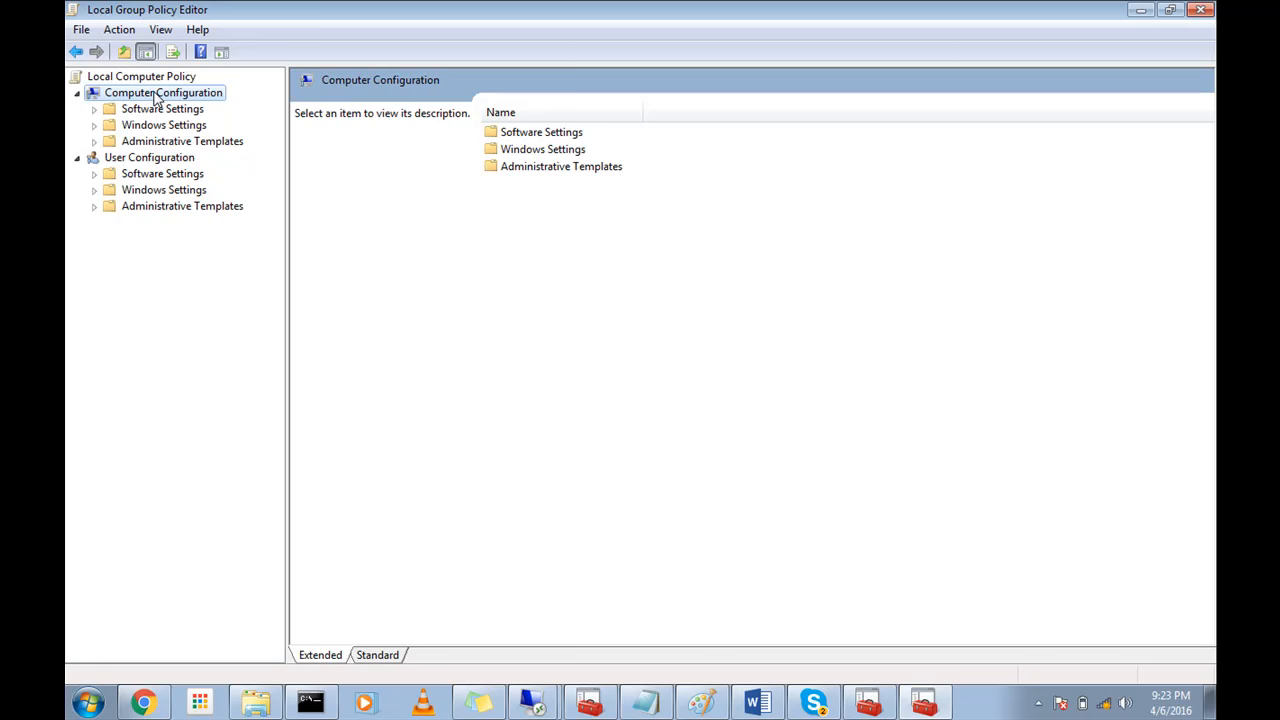
click(160, 126)
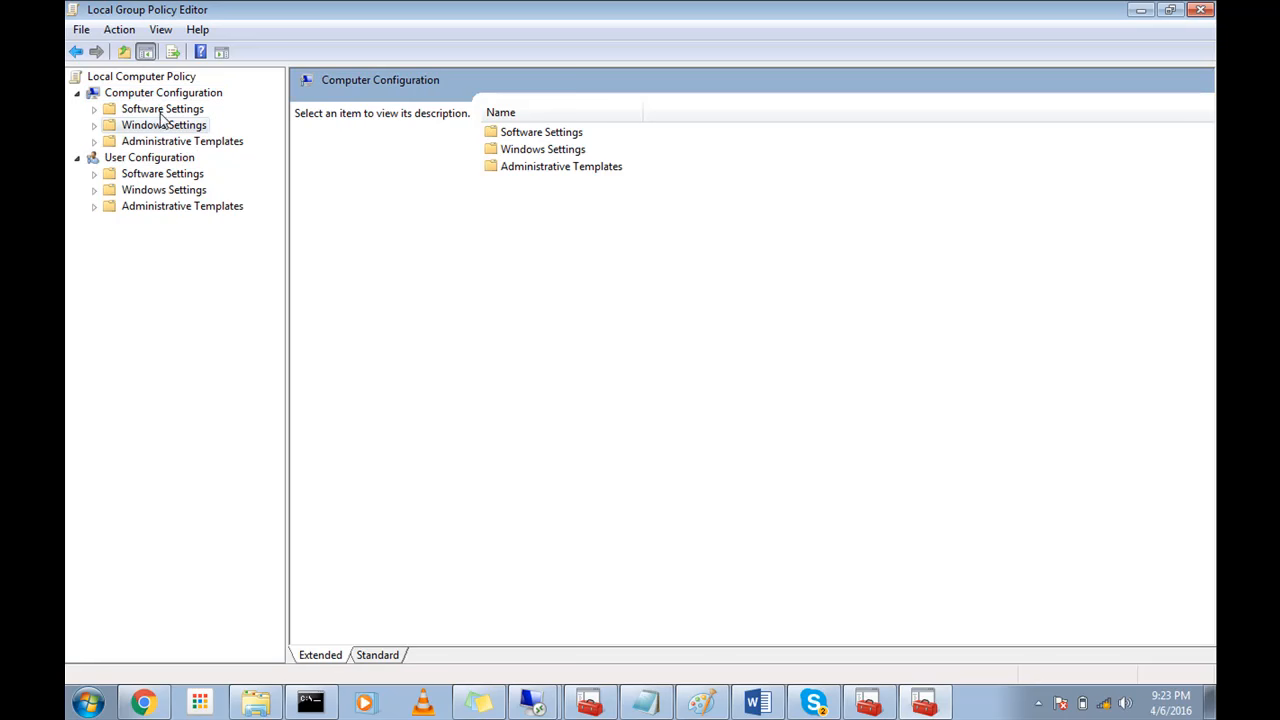
Examine the contents of Windows Settings under User Configuration, and collapse the folder in the policy tree
click(166, 190)
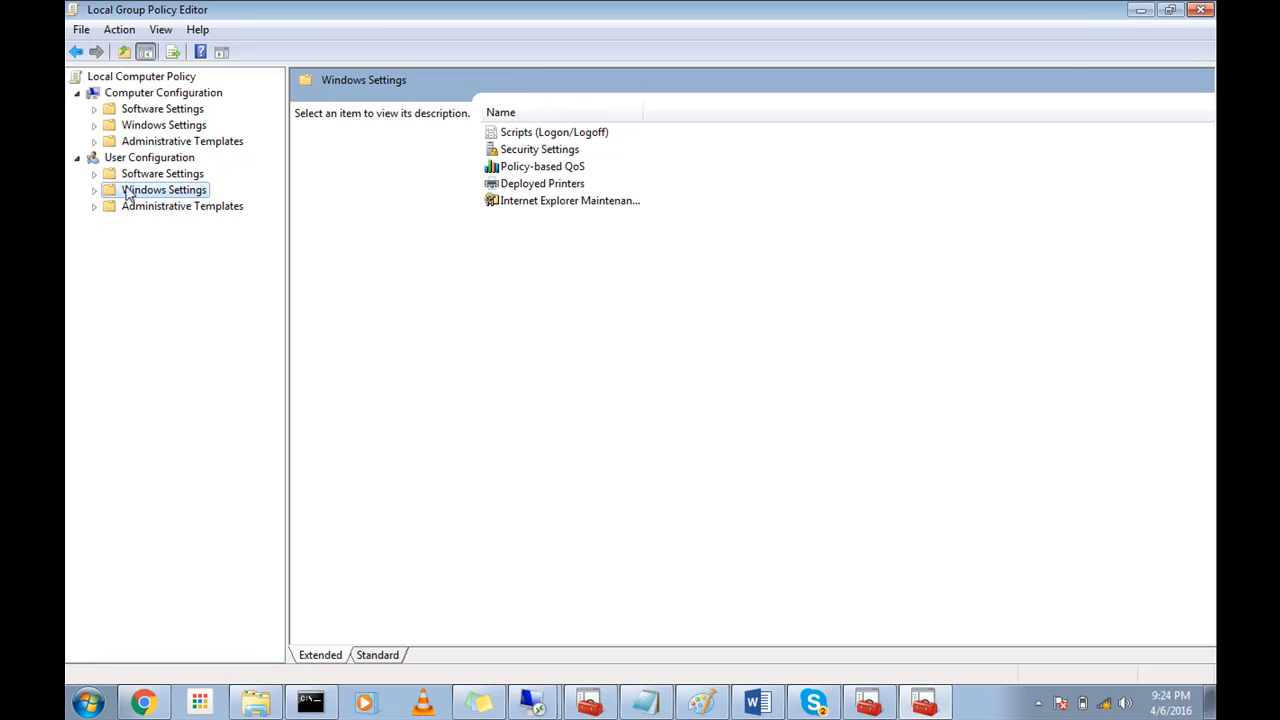
click(94, 190)
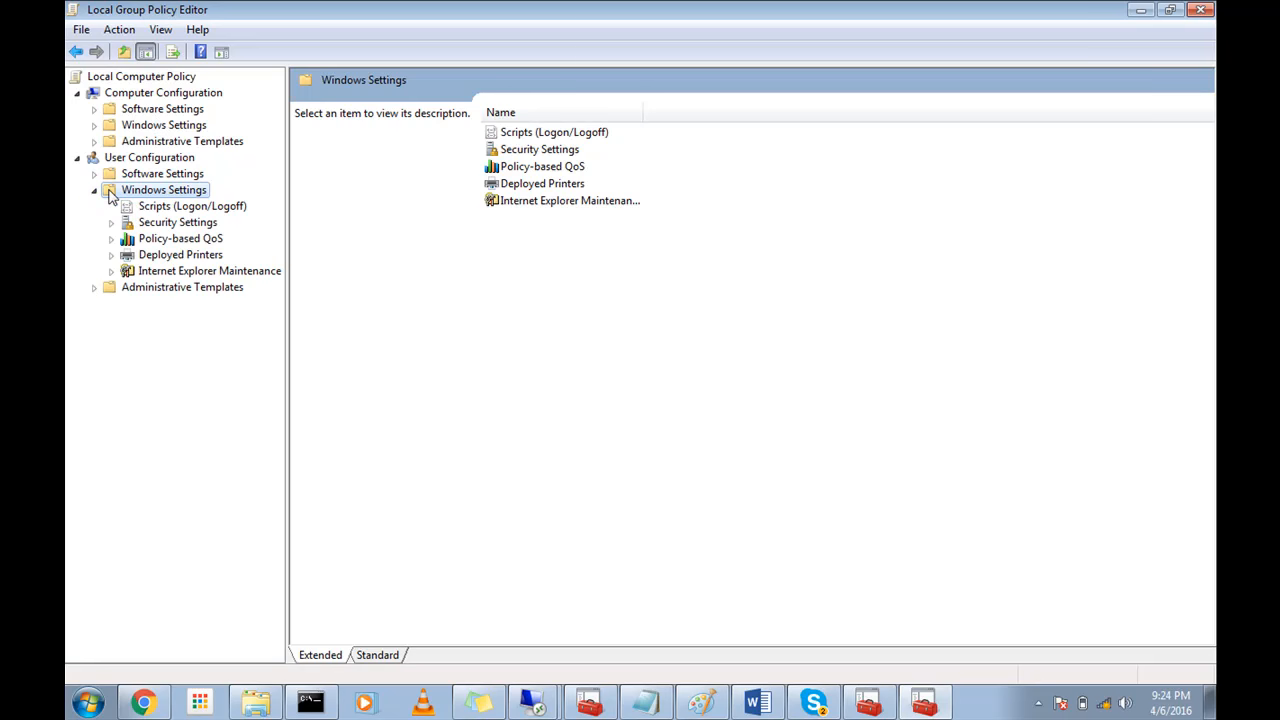
click(94, 190)
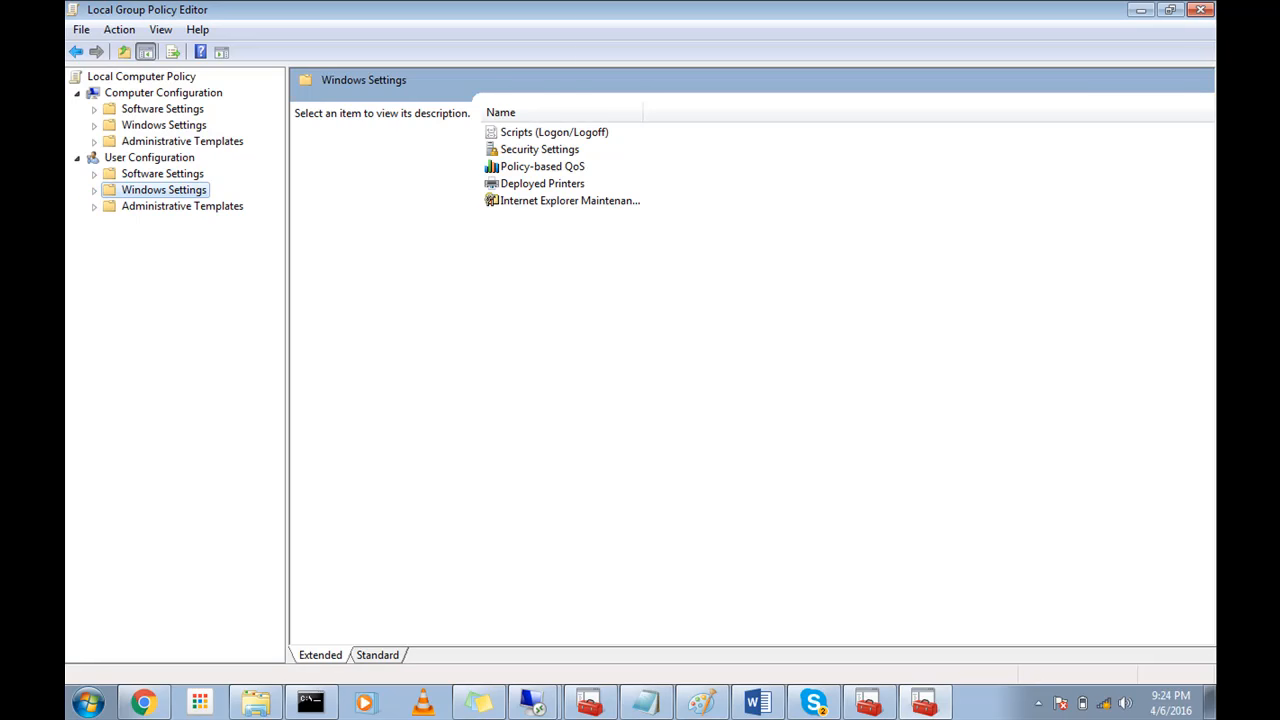
Check the Block USB Storage Device path in the GPO notes in Notepad, and add a blank line below it
click(647, 690)
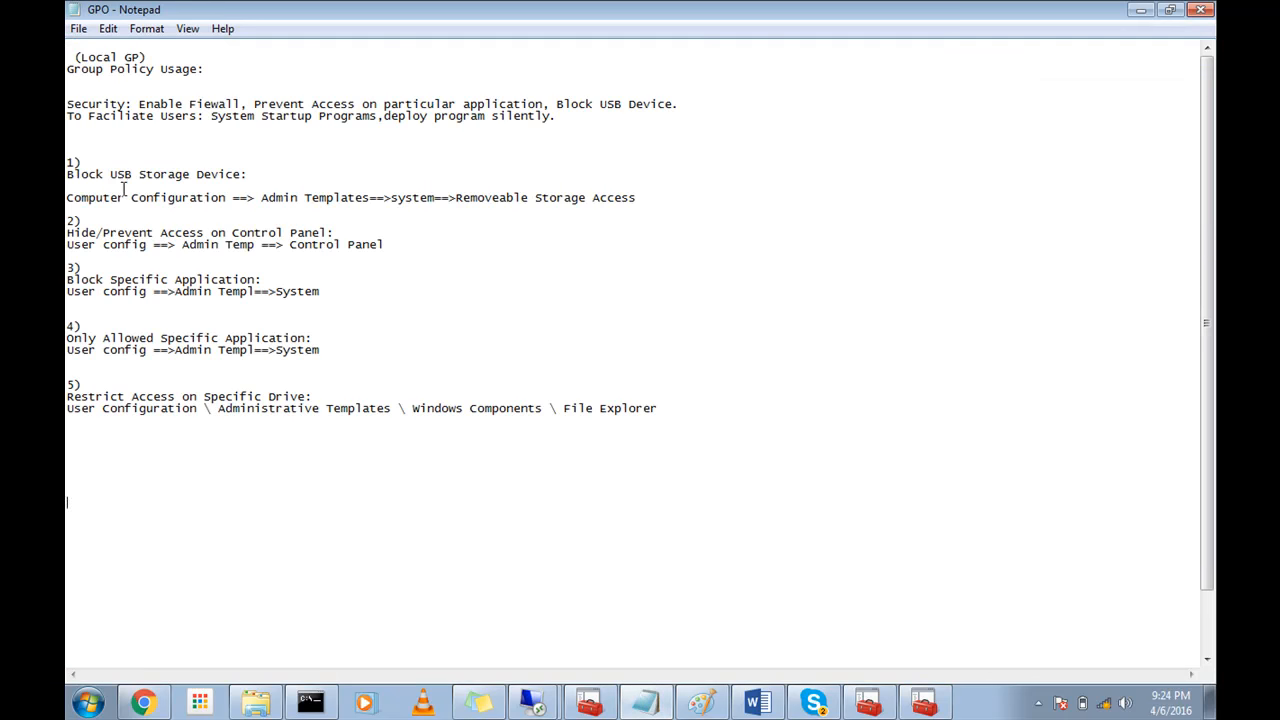
click(67, 209)
key(Return)
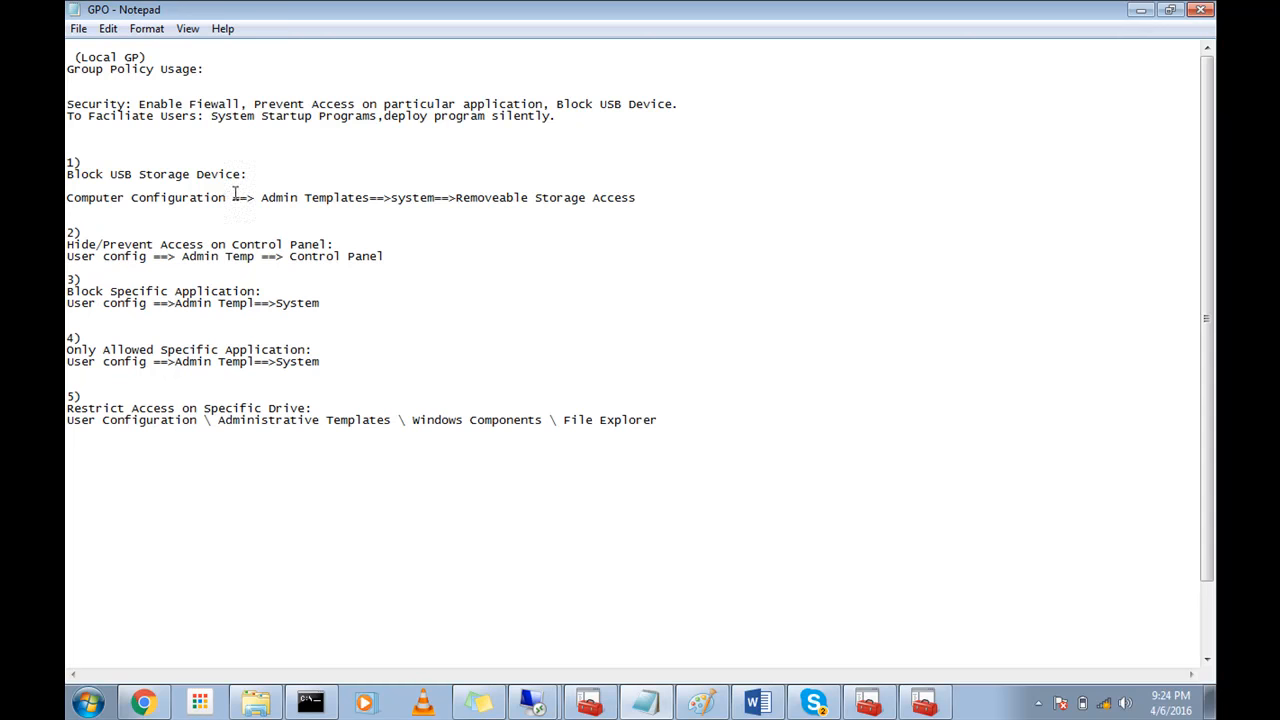
drag(227, 197, 115, 198)
click(133, 210)
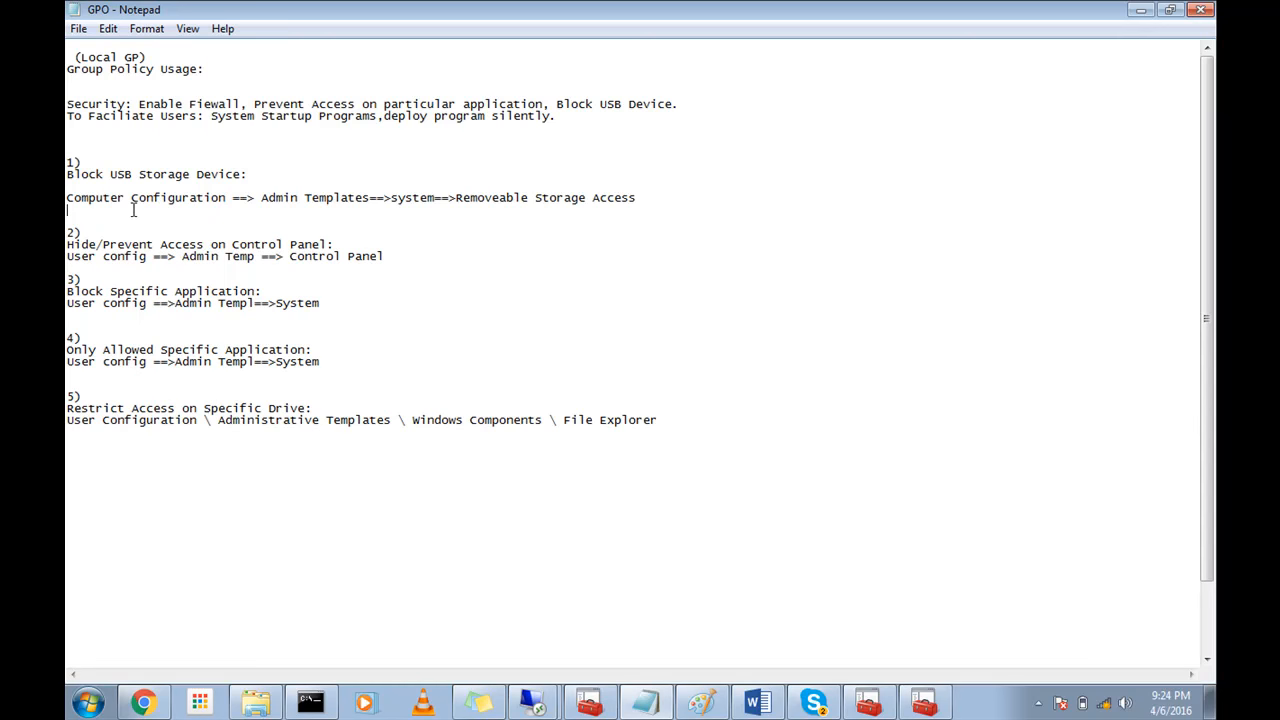
click(229, 207)
click(1141, 9)
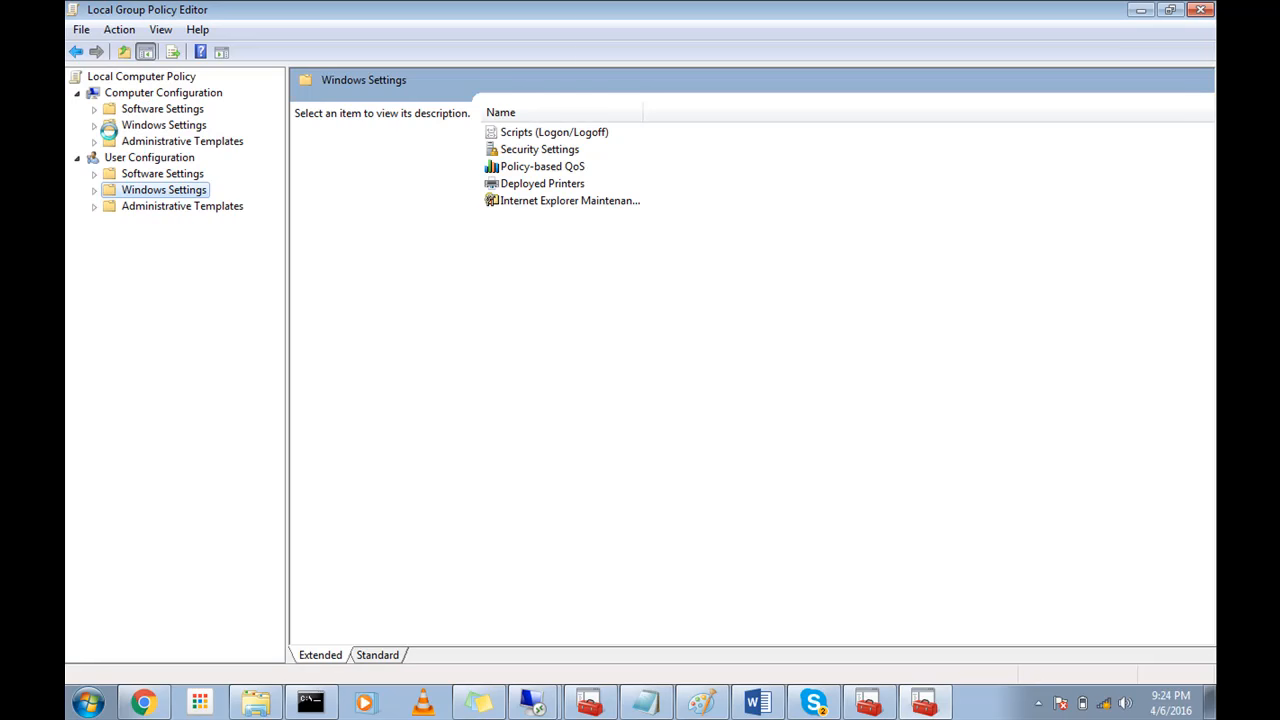
Open the System folder in Computer Configuration's Administrative Templates, and check it against the USB blocking path in the GPO notes
click(94, 141)
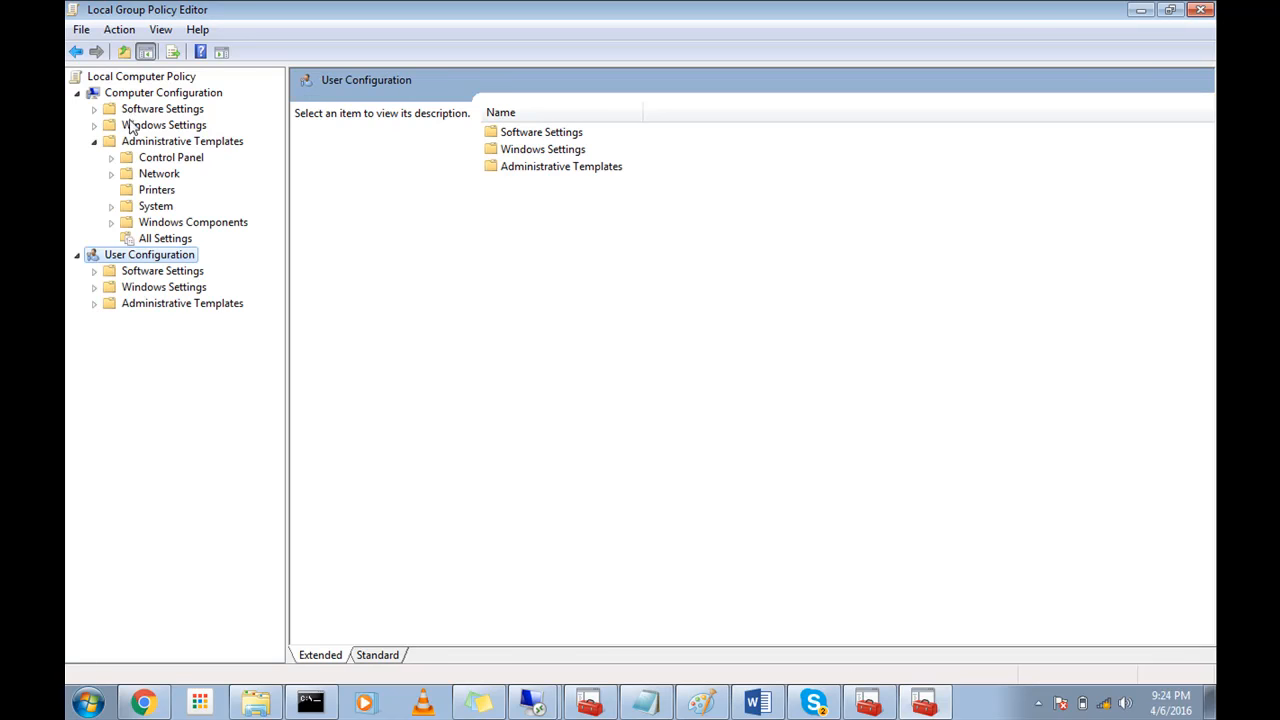
click(157, 146)
double_click(160, 205)
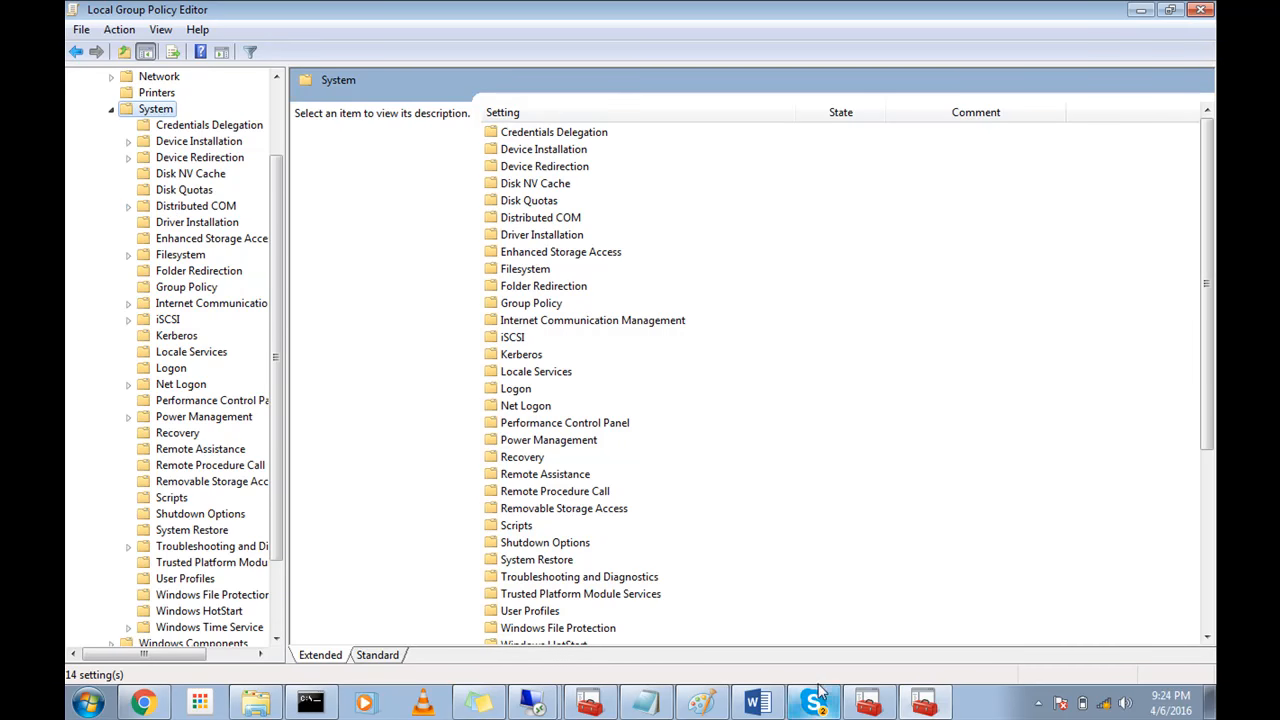
click(659, 704)
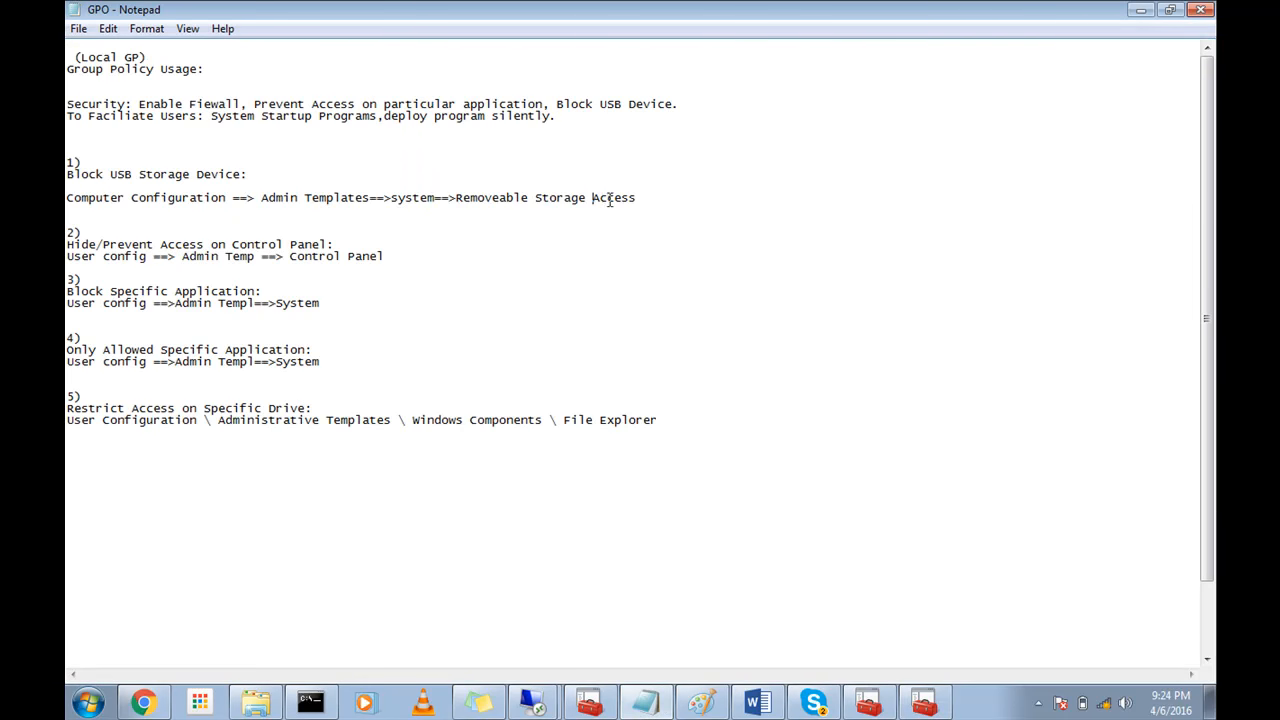
click(1140, 9)
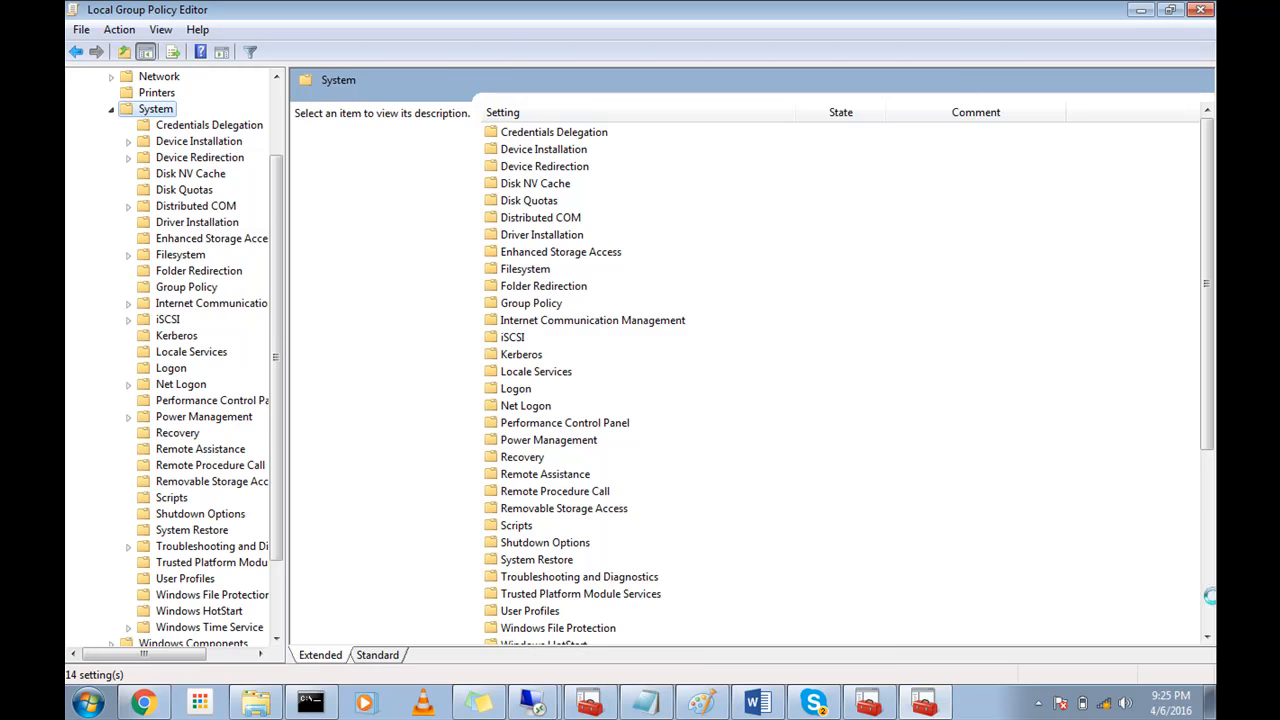
Close the Display Shutdown Event Tracker policy without changing it, and browse the policy settings in the System folder
double_click(621, 508)
click(728, 63)
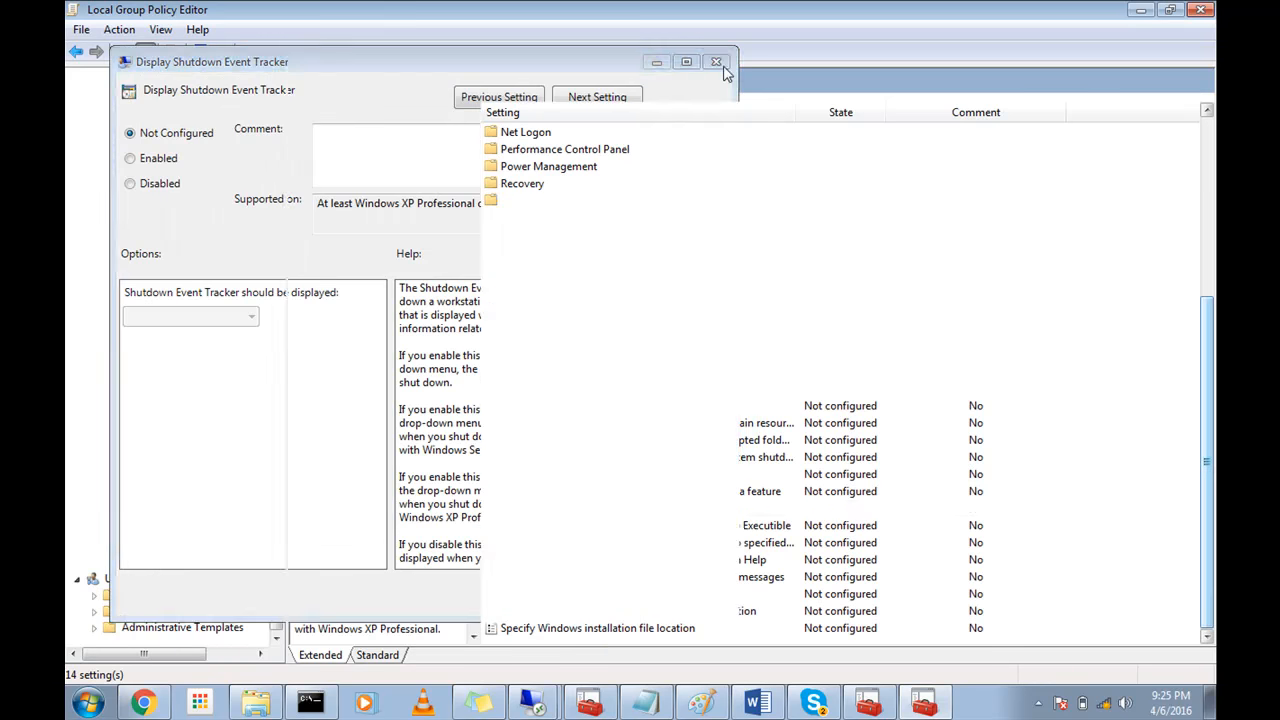
click(614, 542)
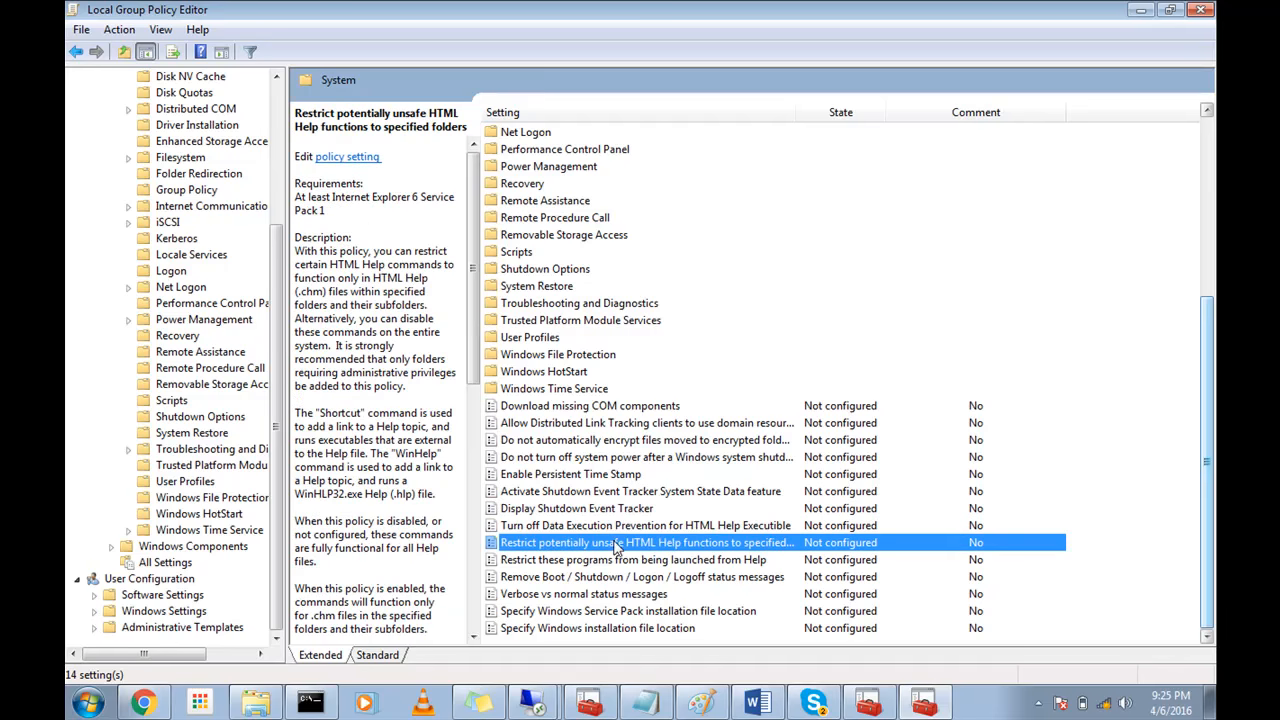
scroll(620, 547, up, 3)
scroll(630, 547, down, 3)
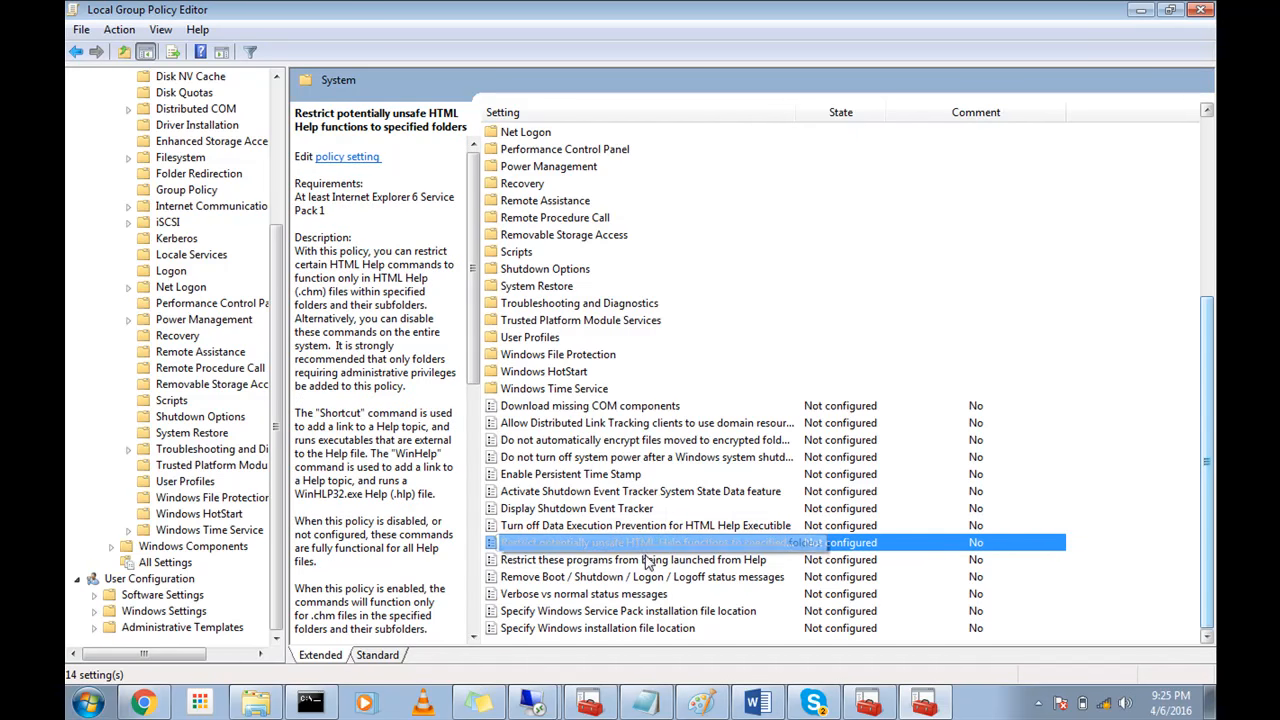
scroll(614, 522, up, 2)
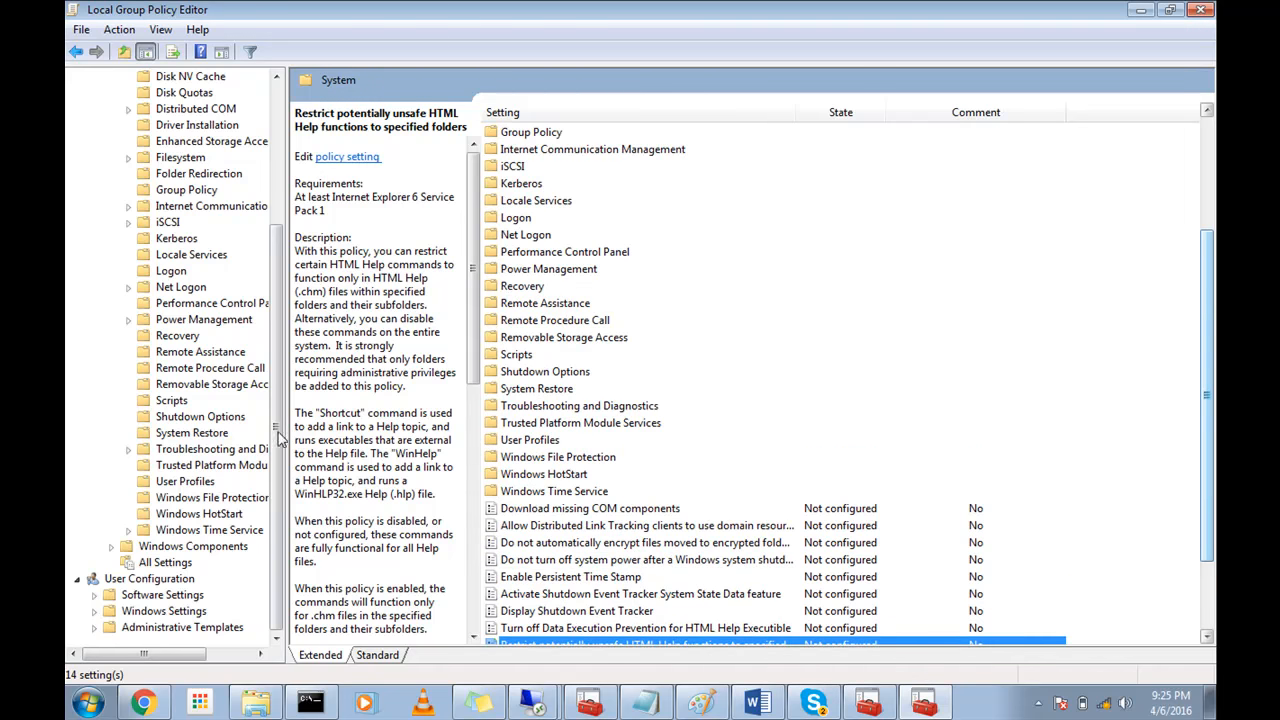
Reopen the System folder under Administrative Templates and examine its policies on time stamps, HTML Help restrictions and shutdown power
drag(280, 280, 278, 172)
double_click(150, 159)
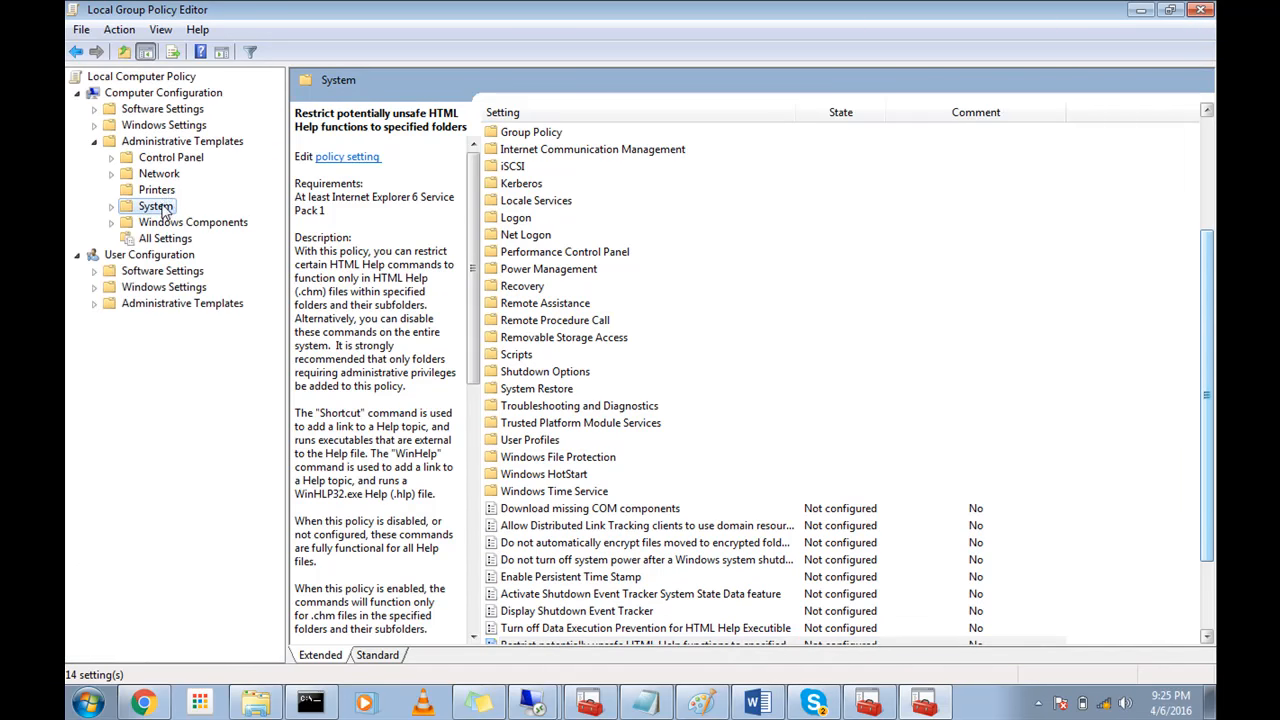
double_click(163, 207)
double_click(580, 580)
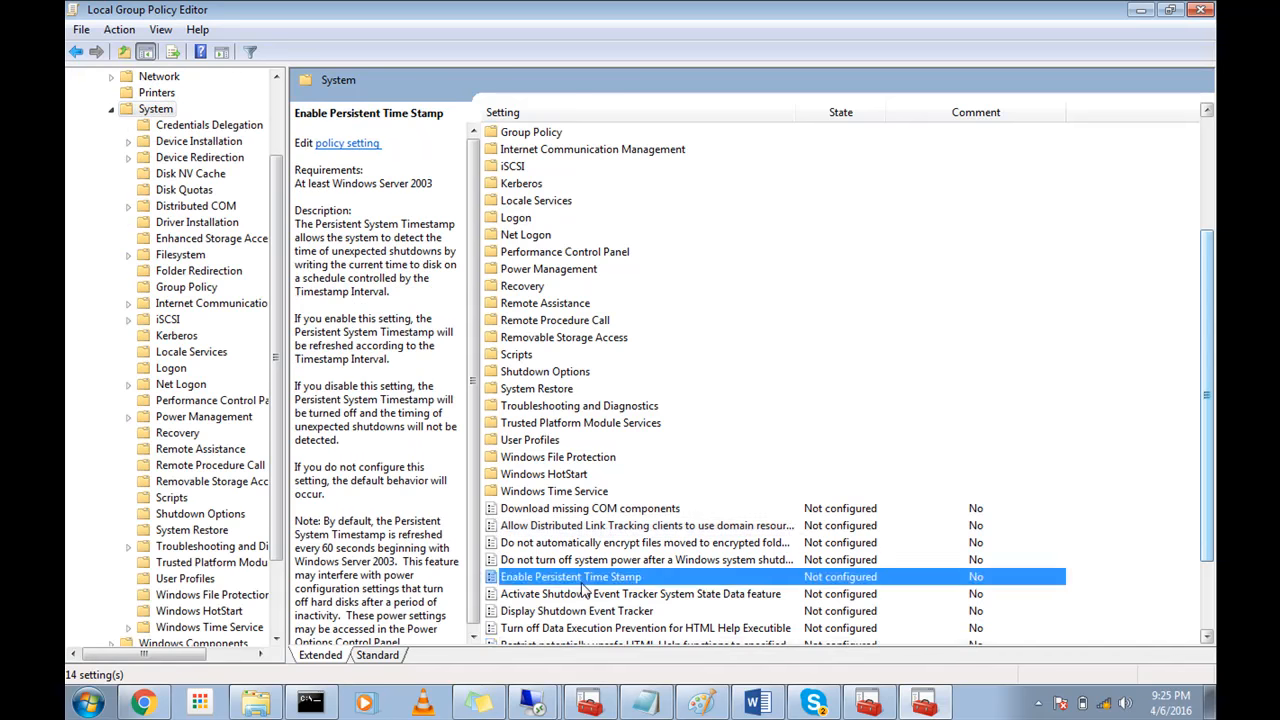
scroll(581, 591, down, 2)
click(580, 543)
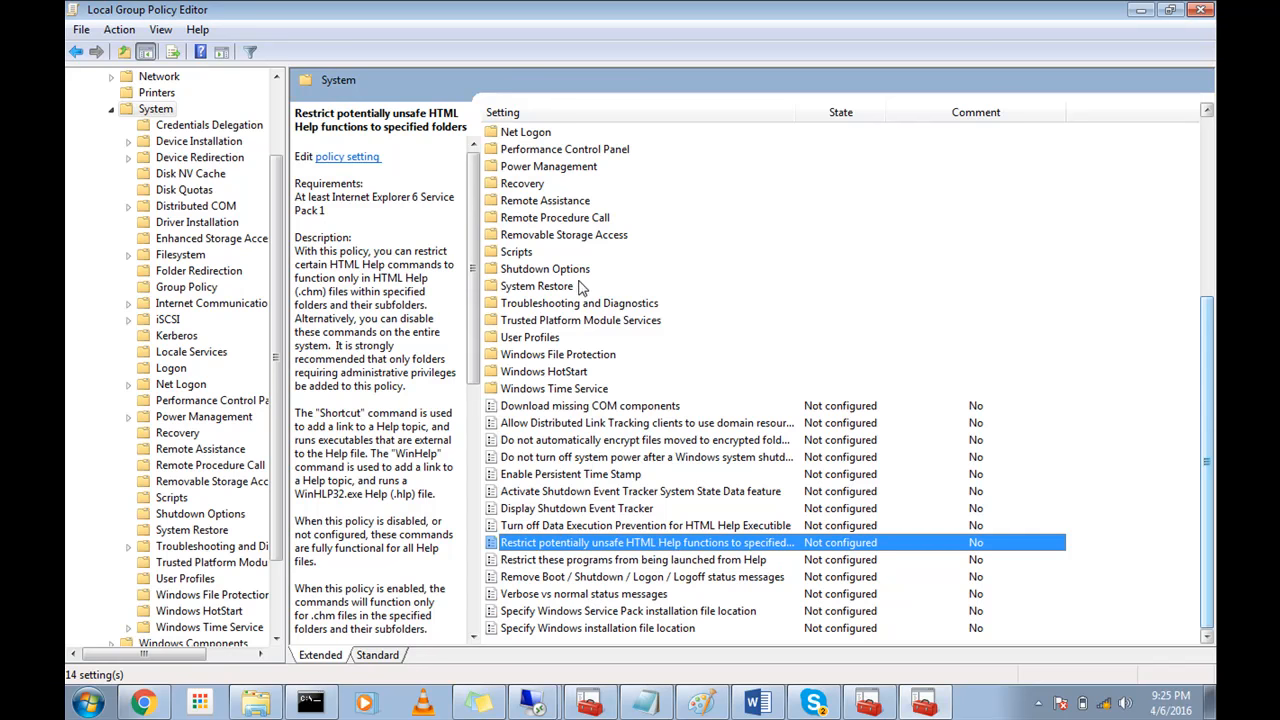
click(597, 457)
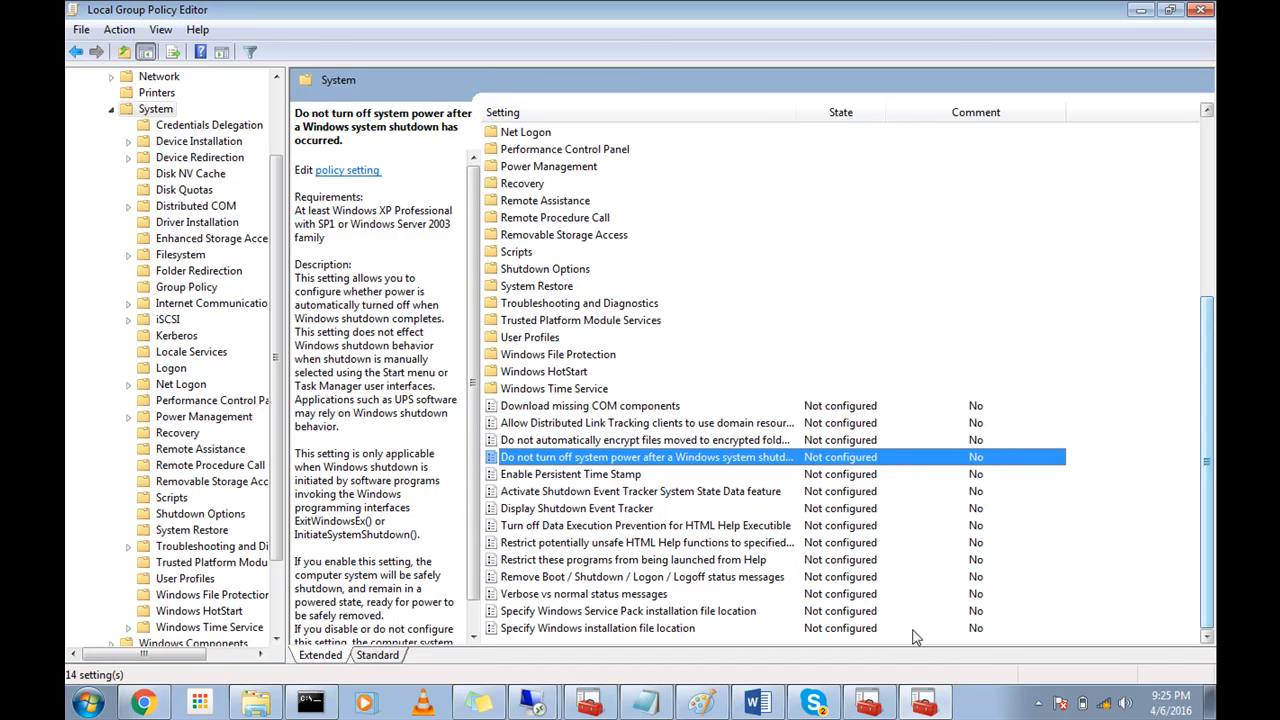
click(1038, 704)
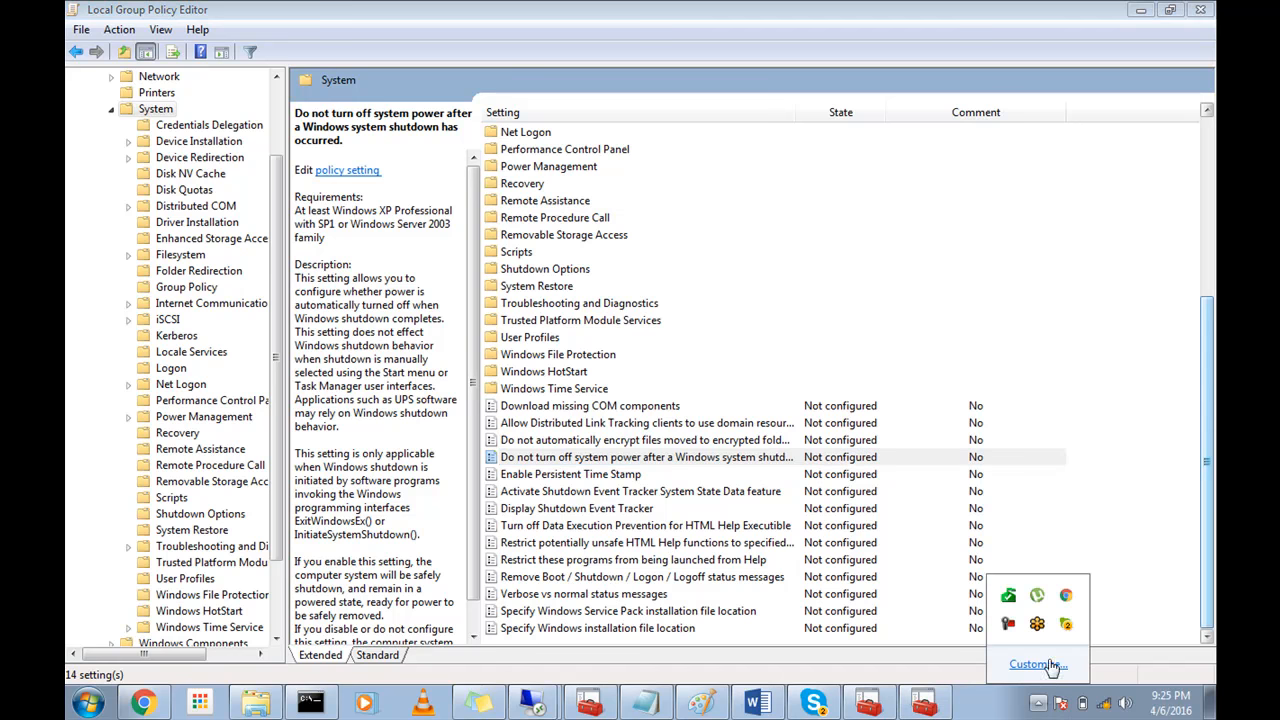
click(1008, 624)
click(1131, 635)
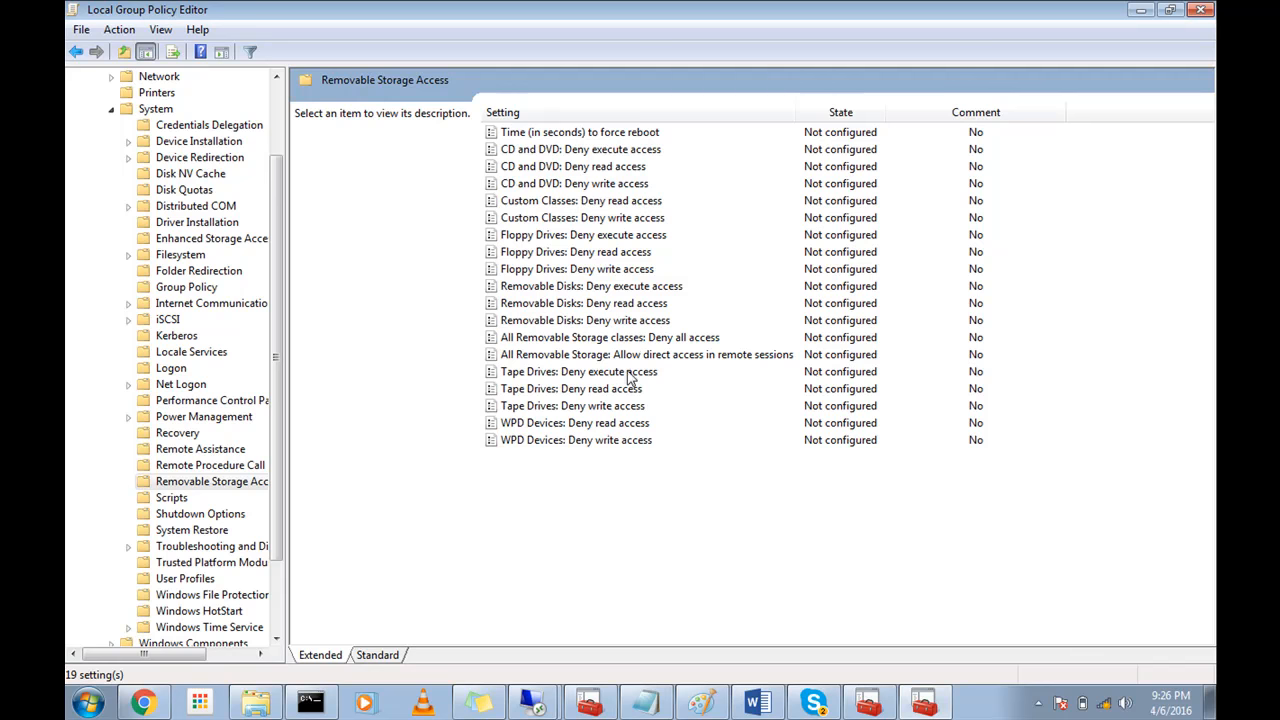
Open Removable Storage Access under System and read the descriptions of the Removable Disks and All Removable Storage classes policies
click(576, 339)
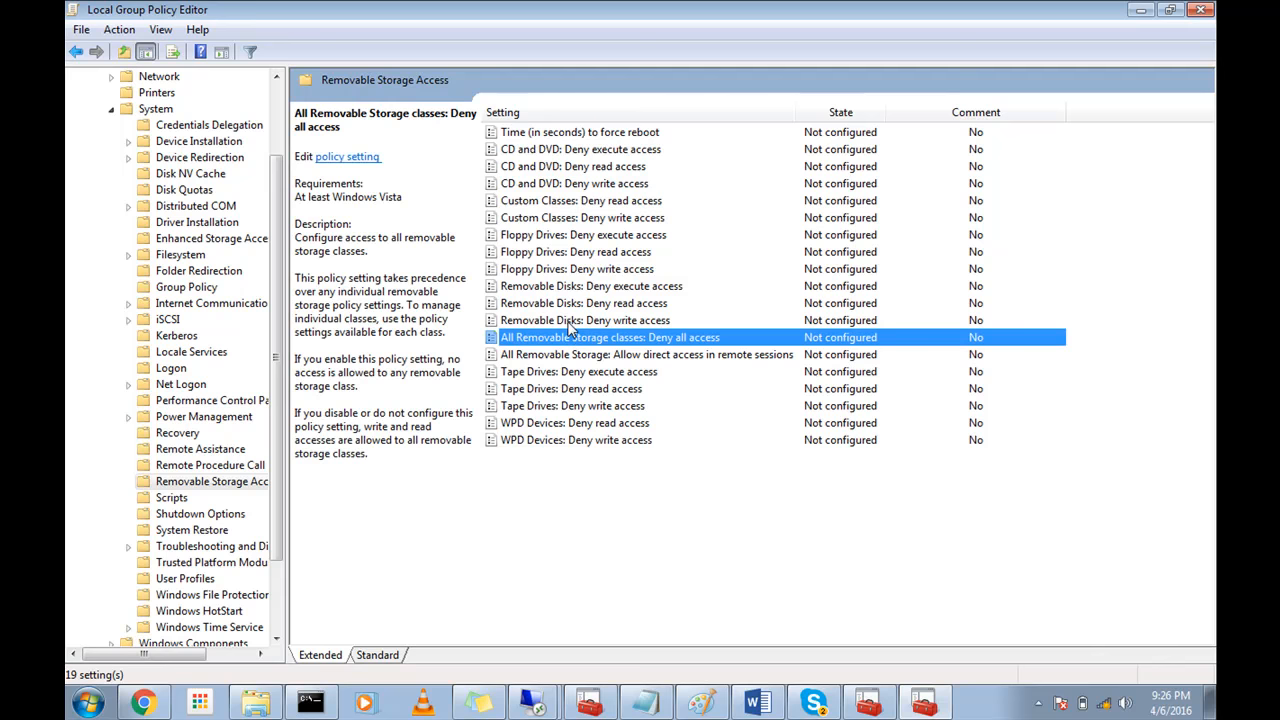
click(568, 321)
click(580, 289)
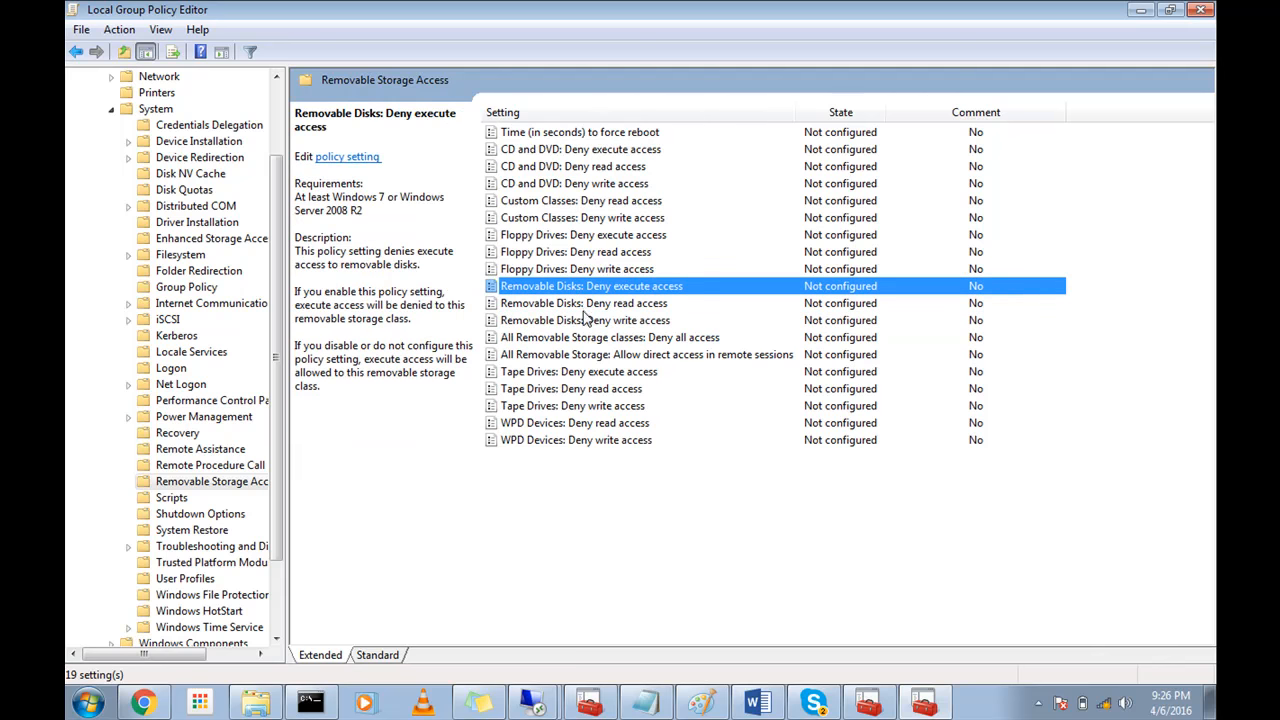
click(598, 342)
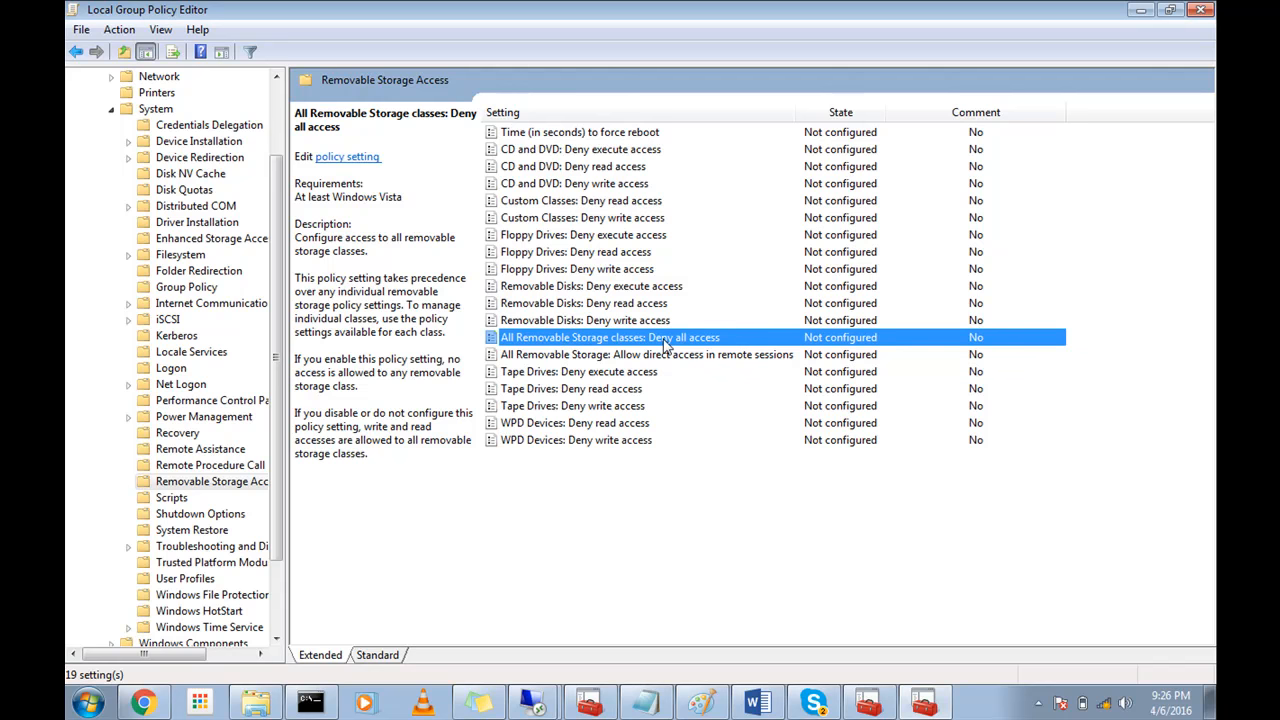
click(1037, 703)
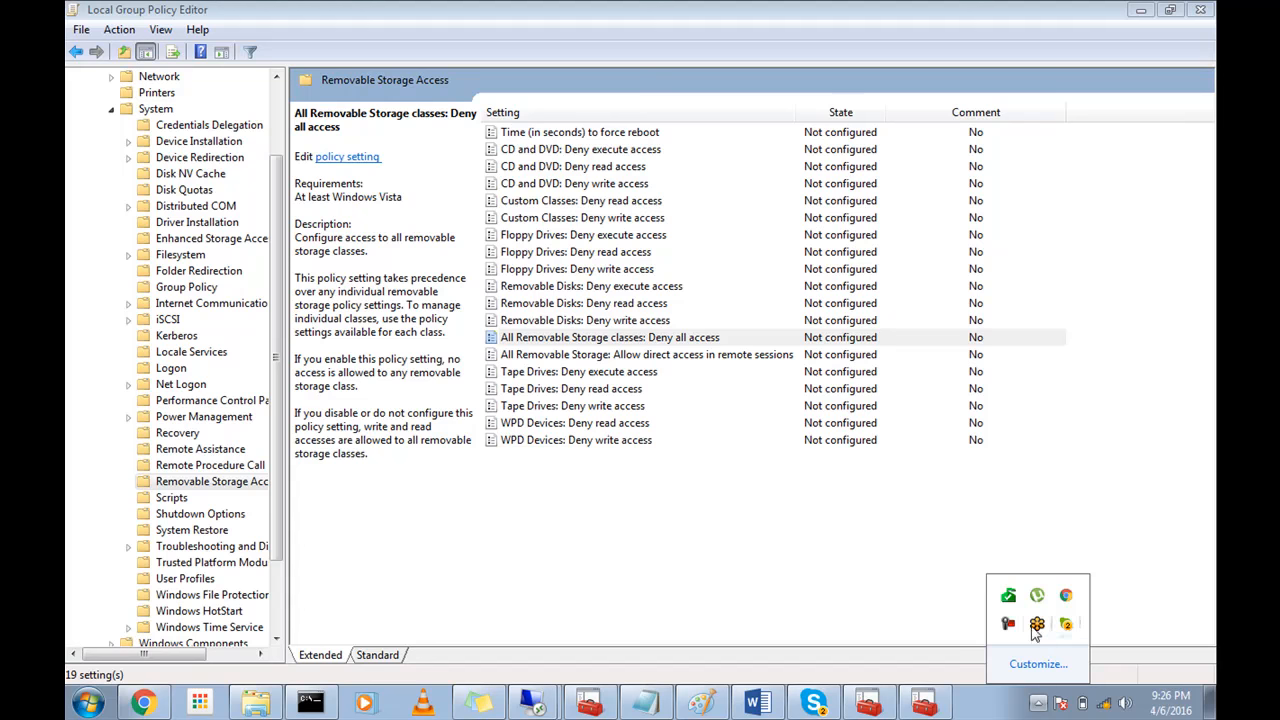
click(1037, 625)
click(700, 540)
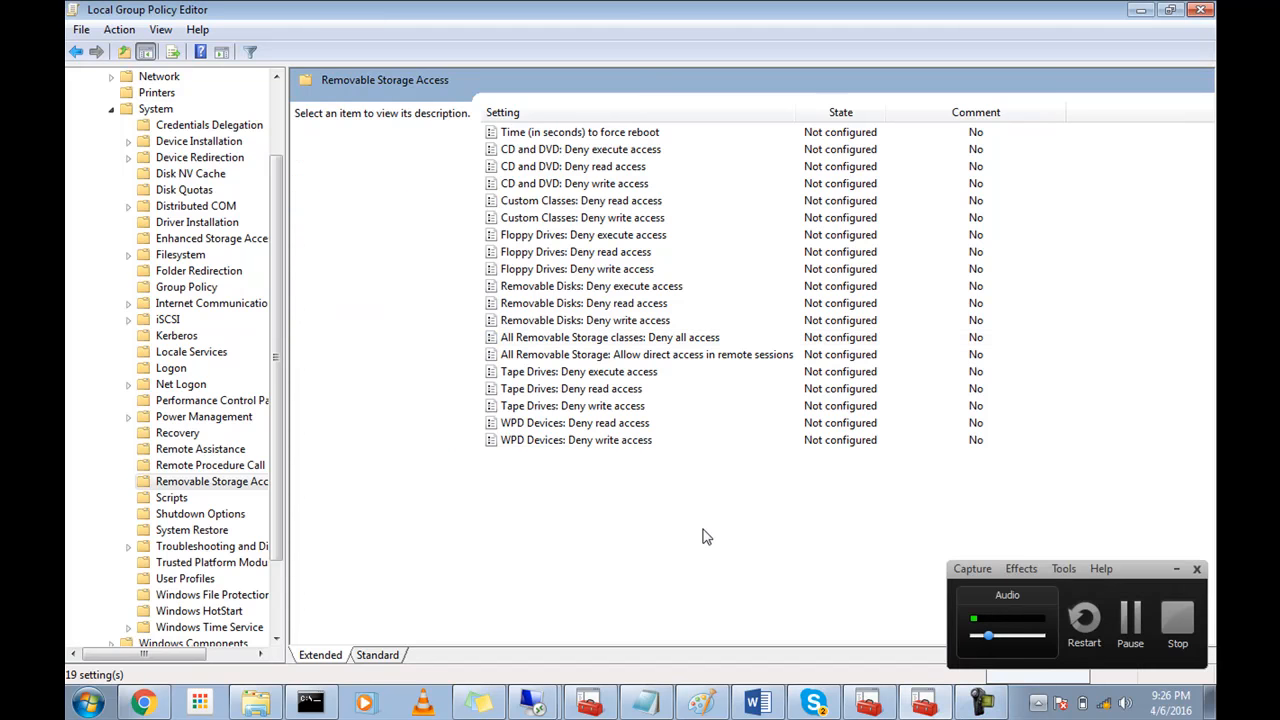
Open the All Removable Storage classes: Deny all access policy and read its help text, leaving it Not Configured
click(609, 344)
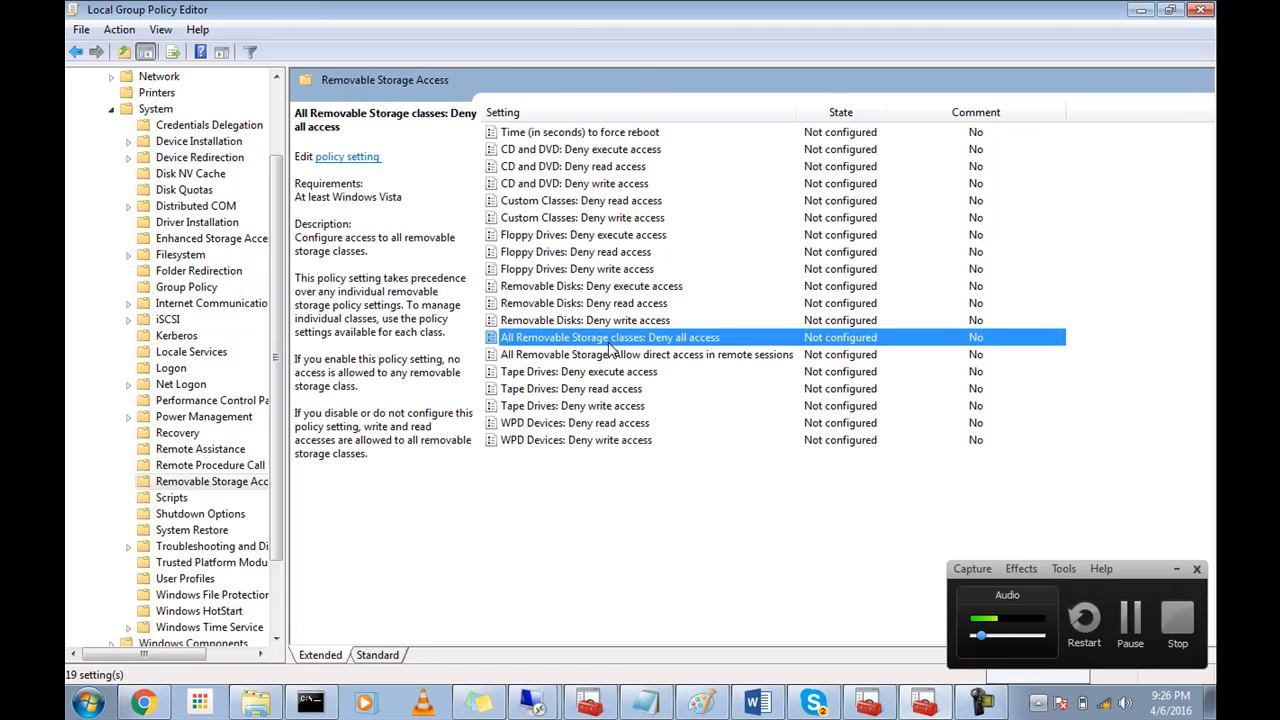
double_click(609, 344)
click(180, 180)
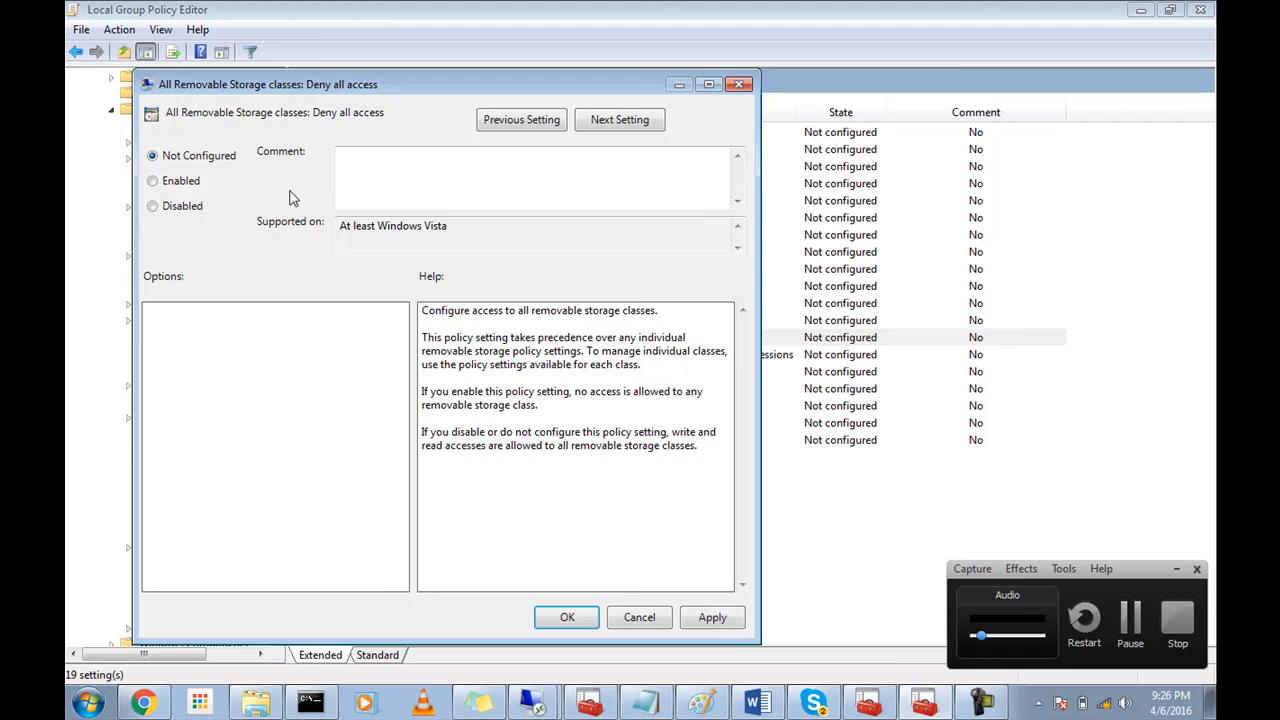
click(190, 183)
click(193, 206)
click(200, 160)
drag(669, 446, 422, 310)
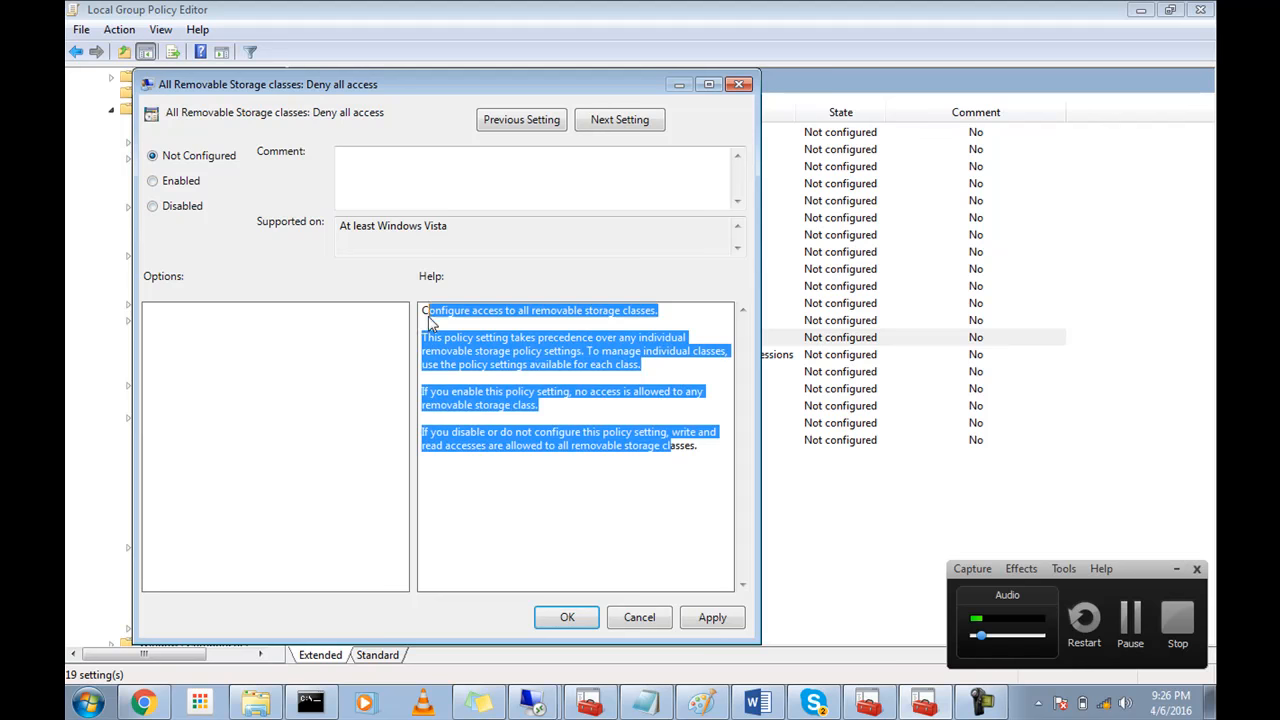
click(627, 446)
drag(703, 467, 421, 312)
click(497, 370)
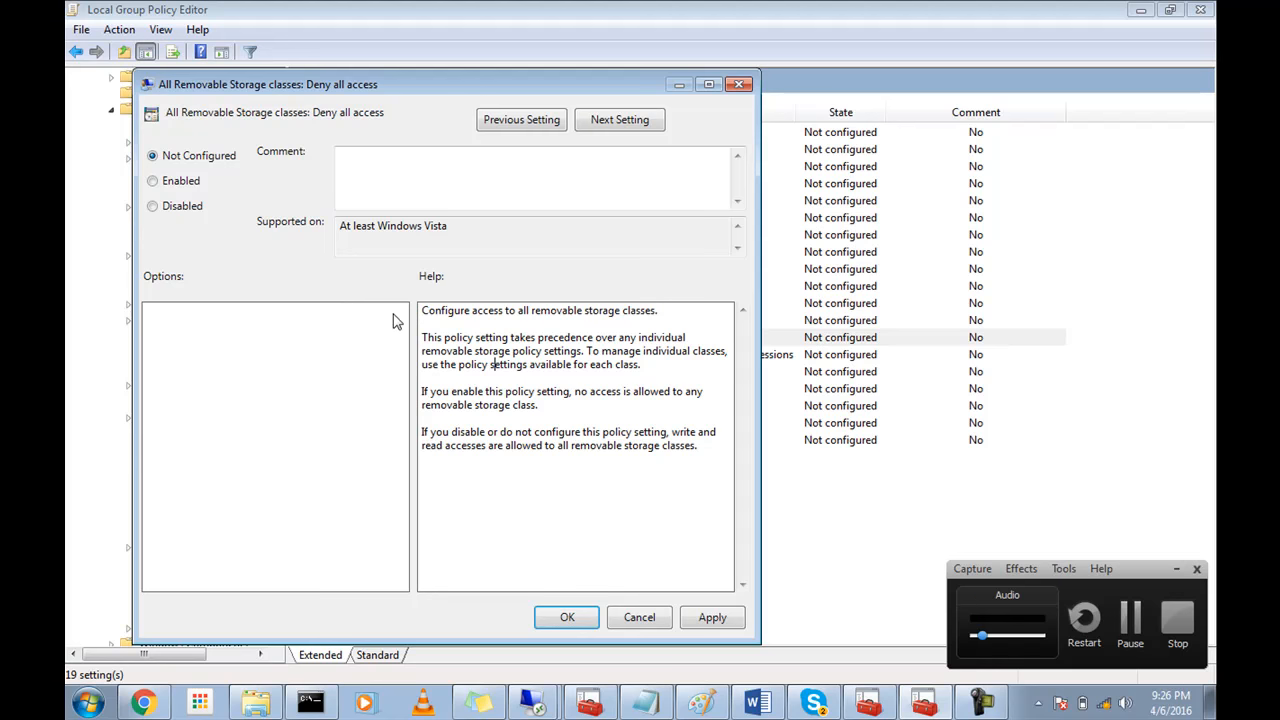
drag(698, 455, 419, 315)
click(570, 380)
Compare the Enabled, Disabled and Not Configured options with the help paragraph on what enabling this policy does
click(178, 186)
click(190, 206)
click(212, 163)
drag(566, 414, 455, 400)
click(588, 412)
drag(540, 408, 422, 400)
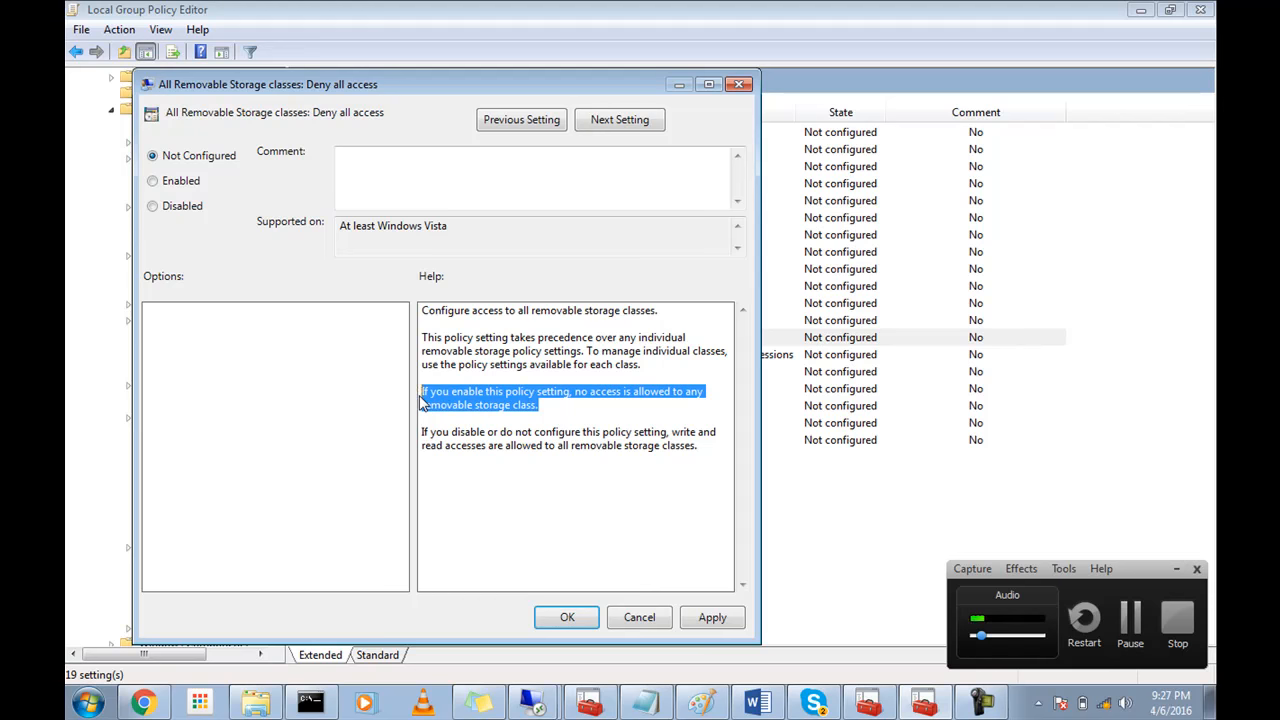
click(522, 416)
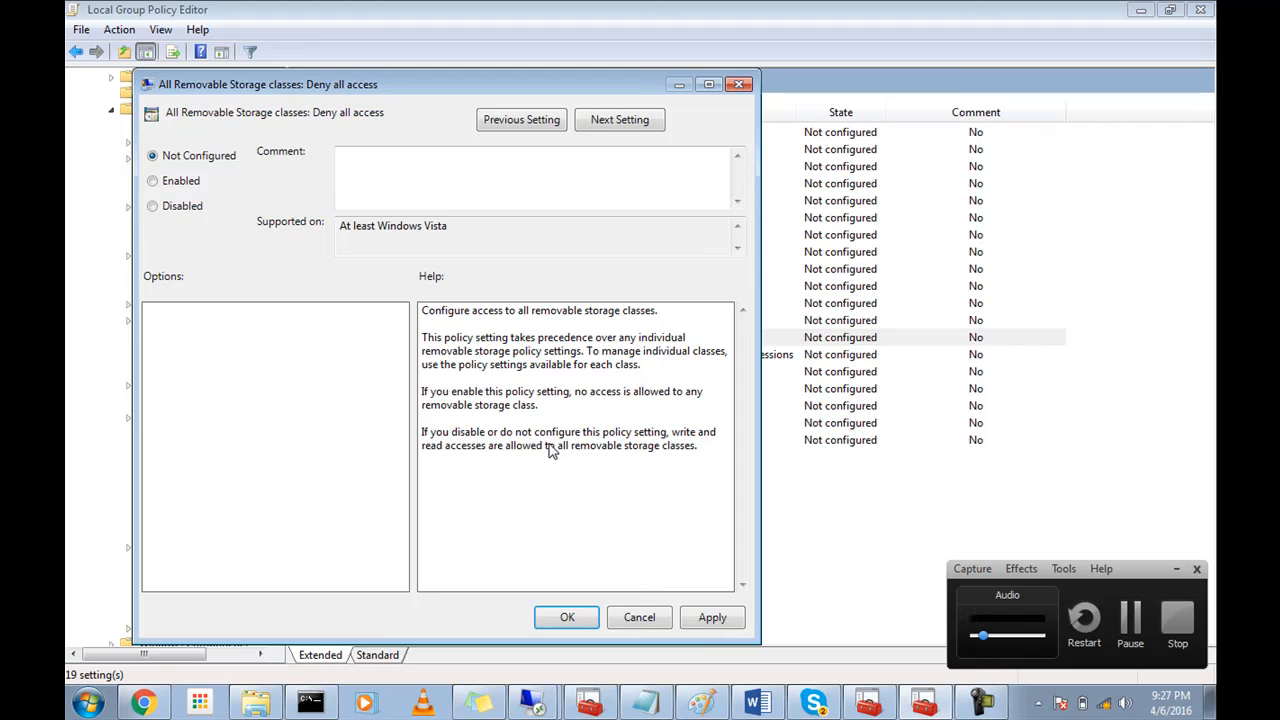
click(70, 710)
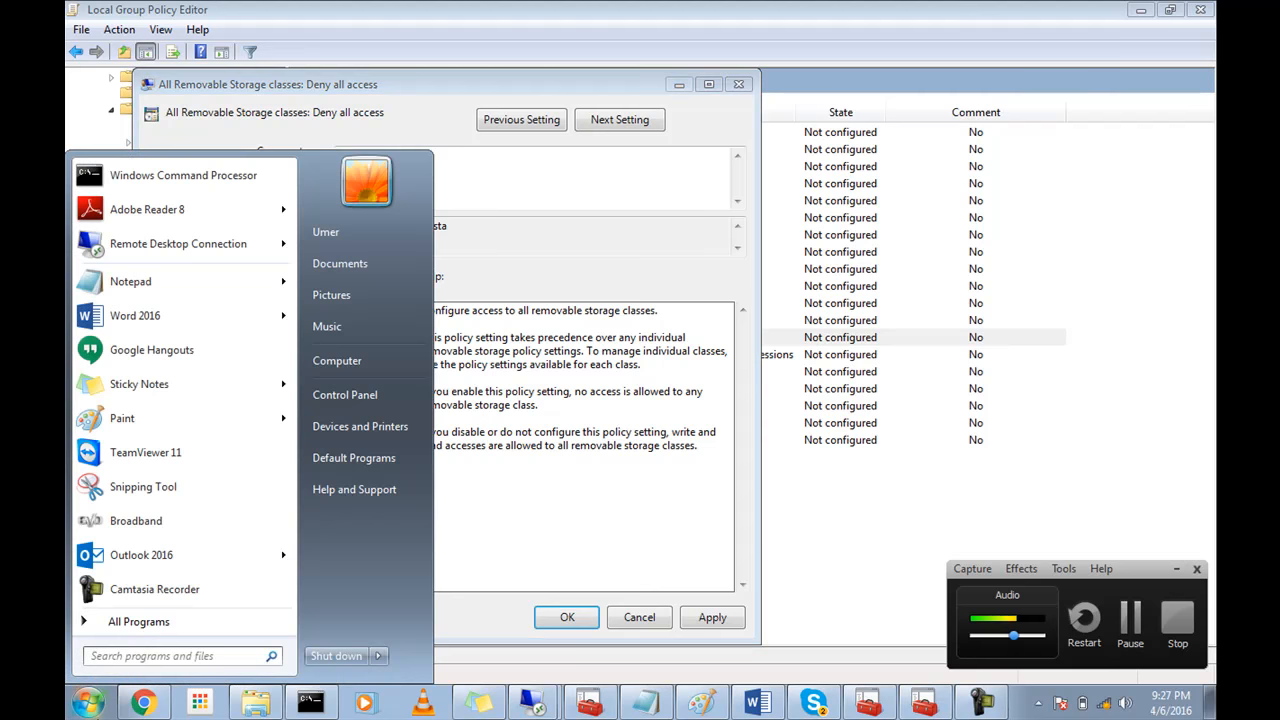
click(536, 504)
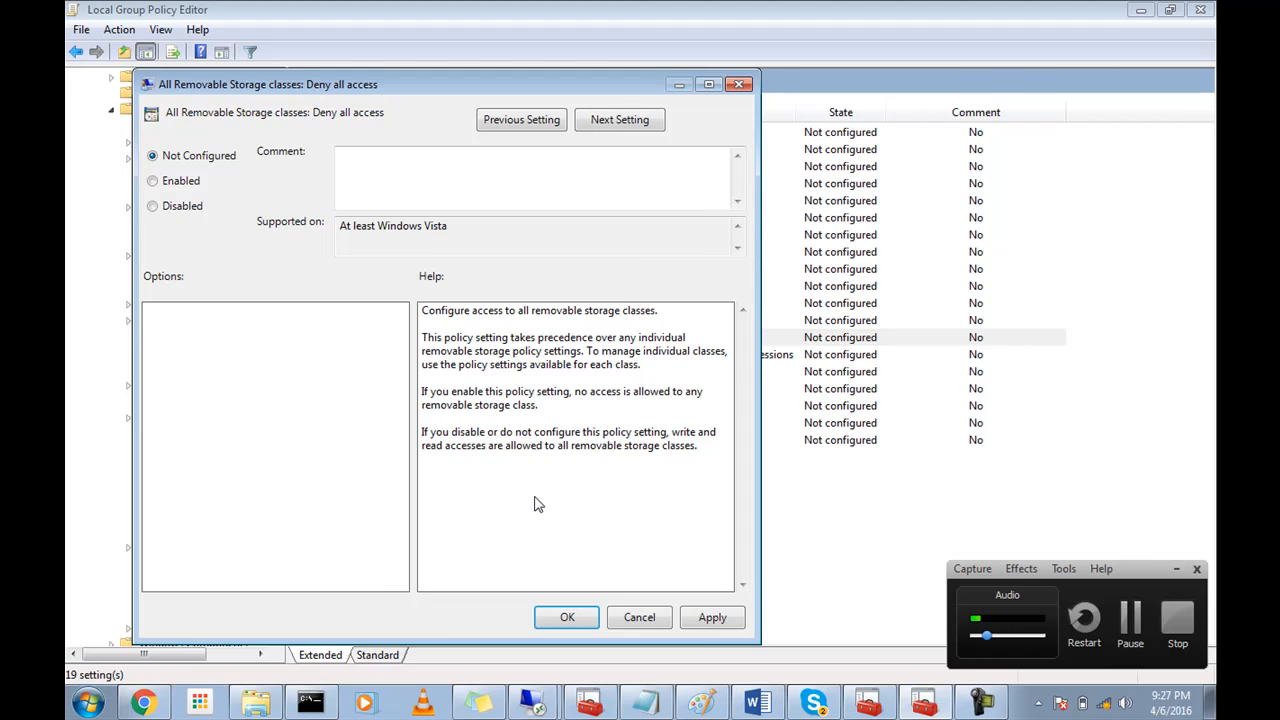
Enable the All Removable Storage classes: Deny all access policy and save the setting
click(195, 188)
drag(541, 406, 421, 405)
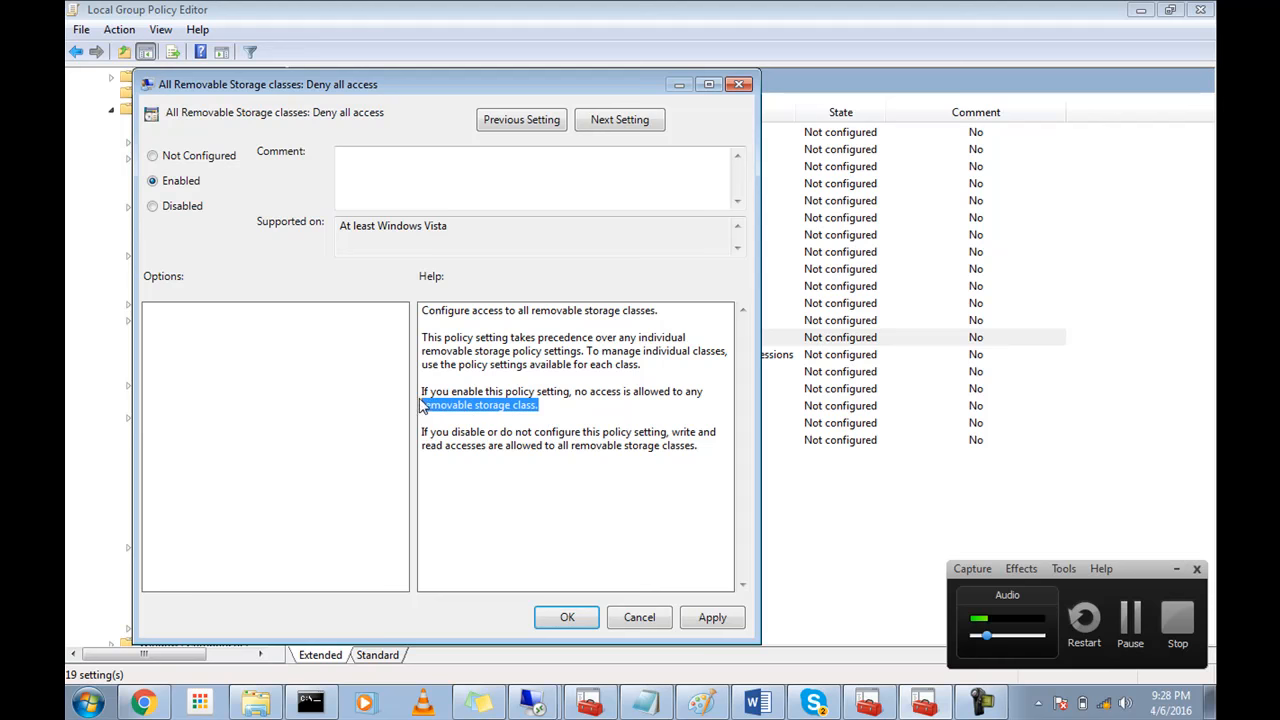
click(567, 618)
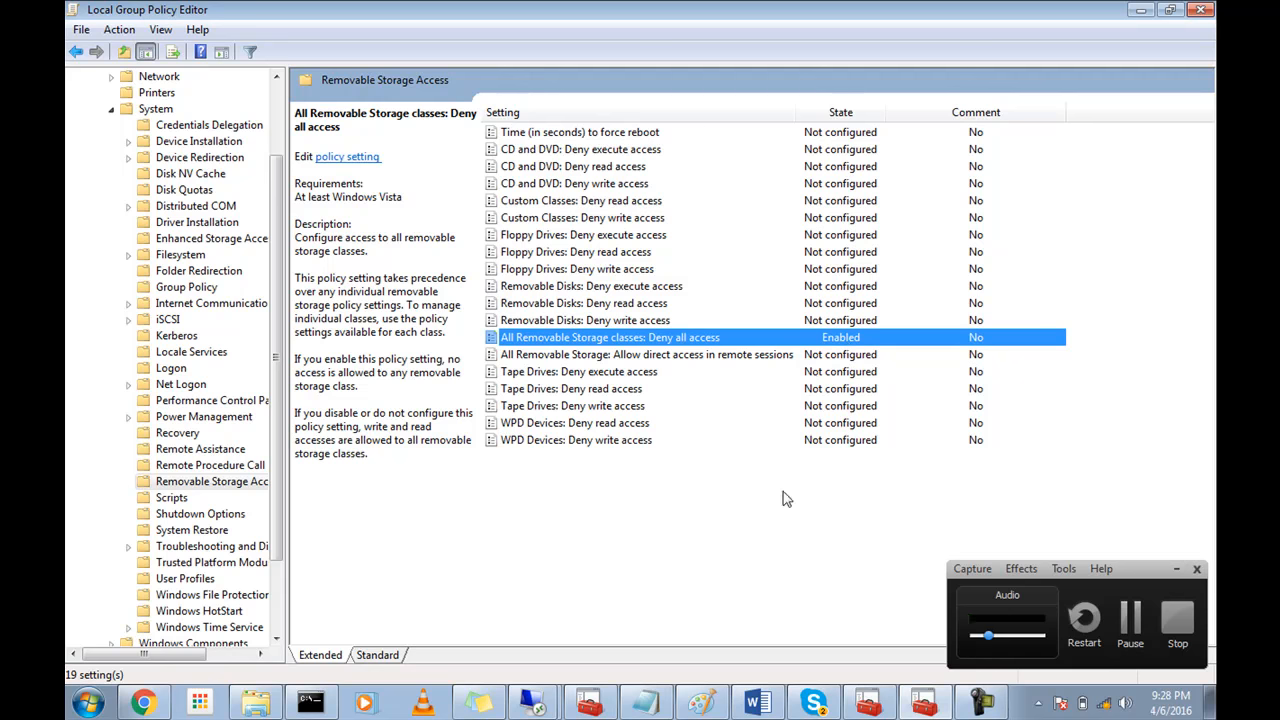
click(755, 551)
click(751, 344)
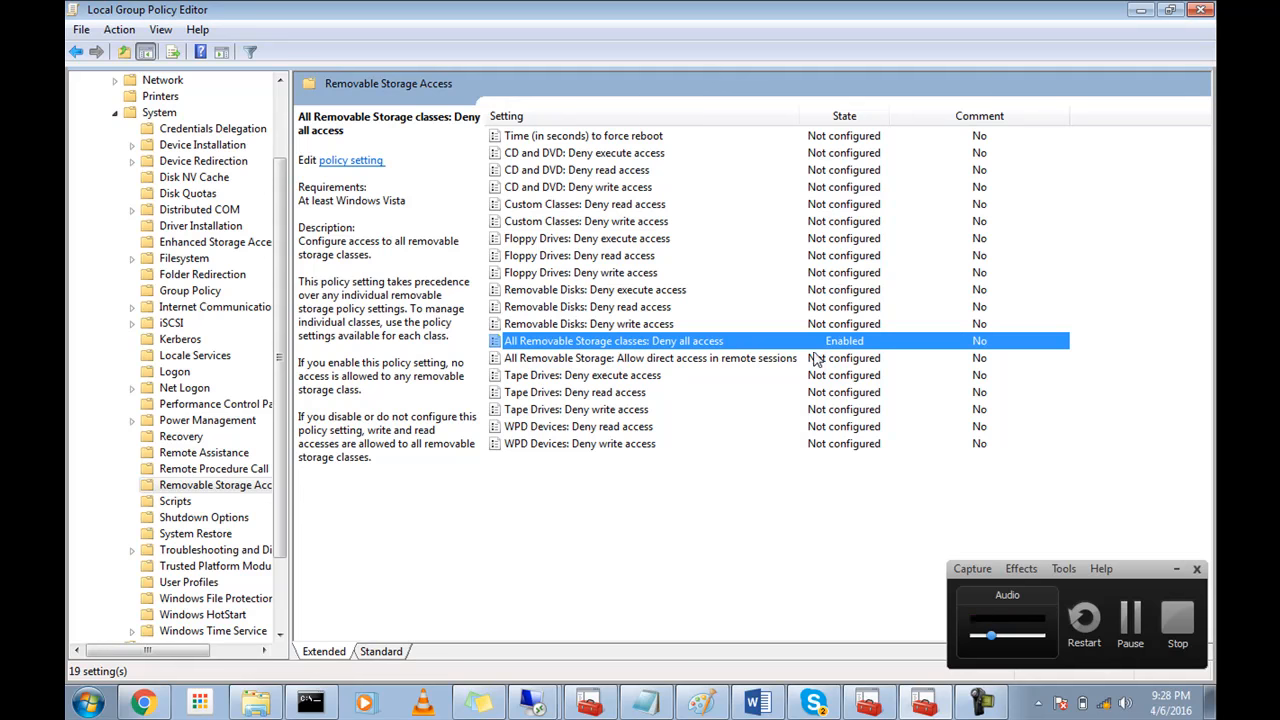
Switch to Command Prompt and stop the continuous ping to 10.21.11.11
click(322, 709)
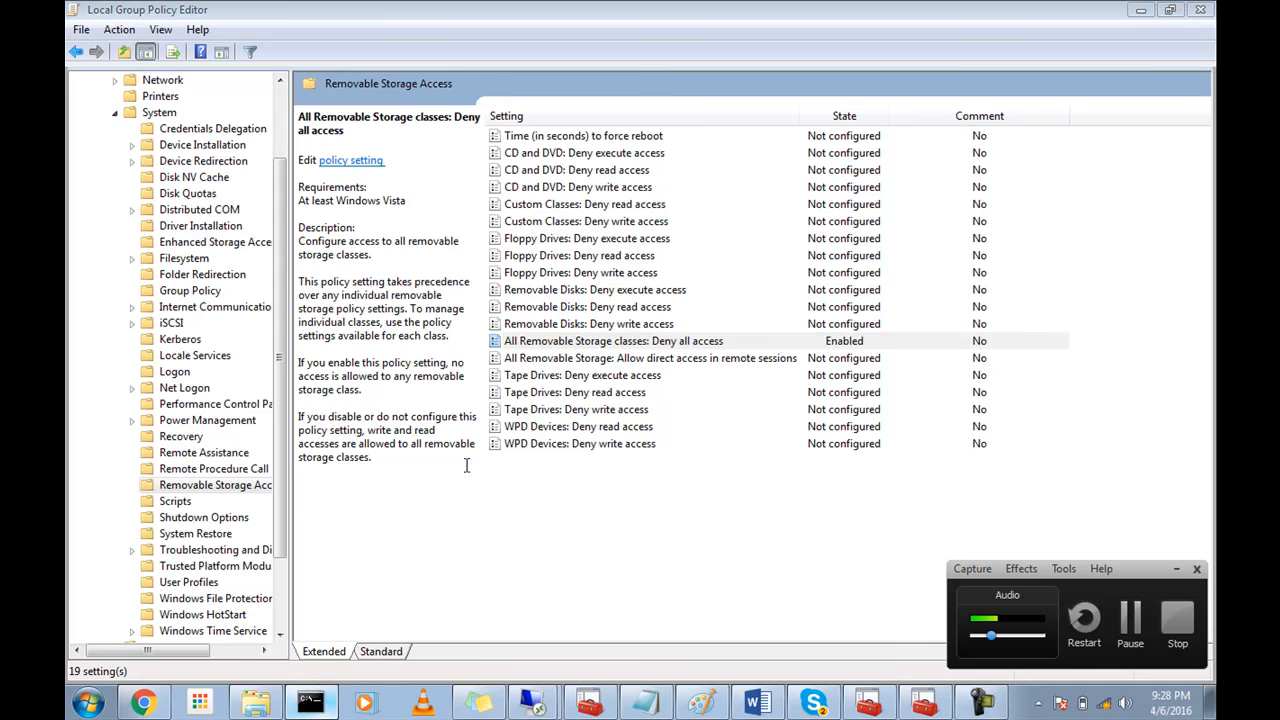
key(ctrl+c)
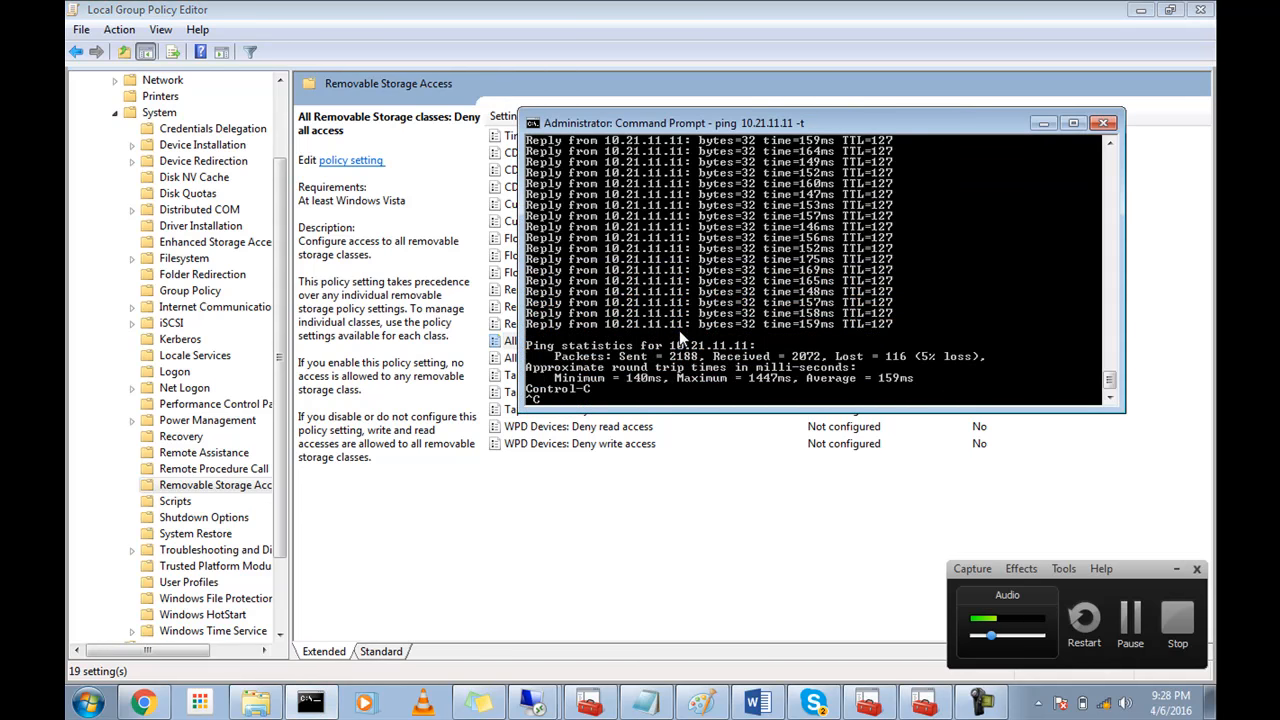
key(Return)
key(super)
click(775, 346)
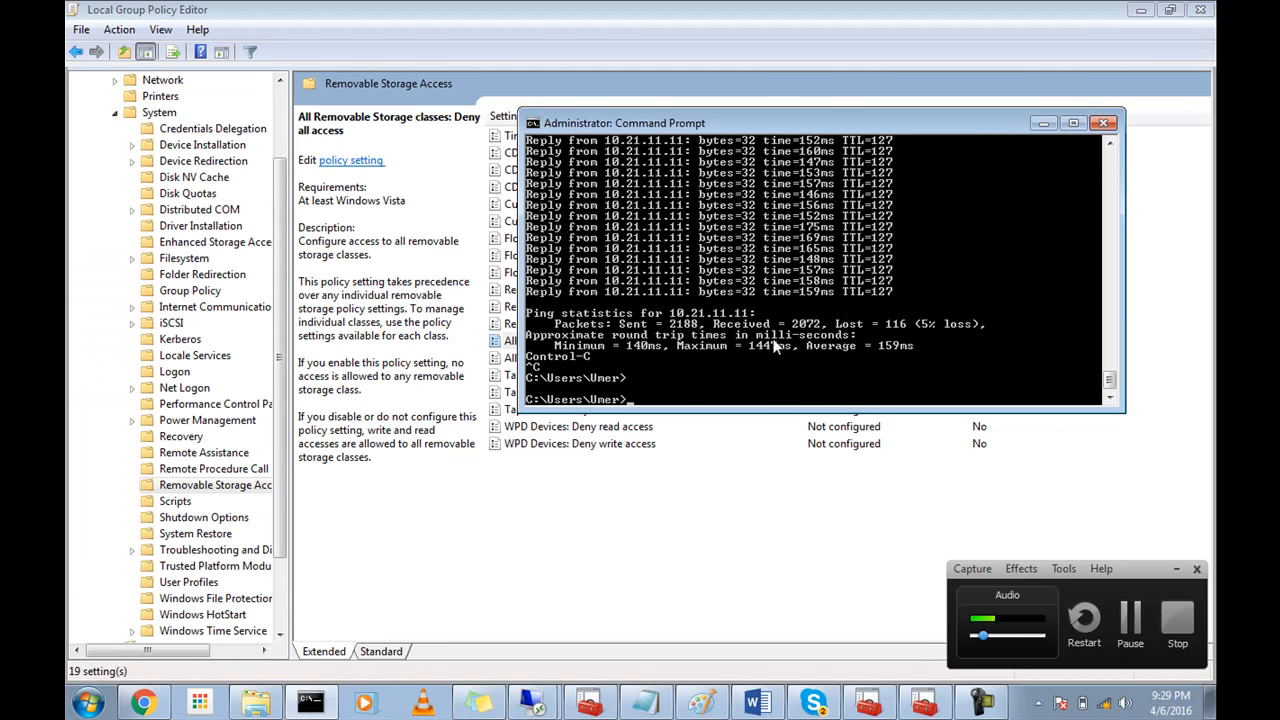
Force a group policy refresh with the command gpupdate /force
text(gpupdate)
key(BackSpace)
key(BackSpace)
key(BackSpace)
key(BackSpace)
key(BackSpace)
text(date /force)
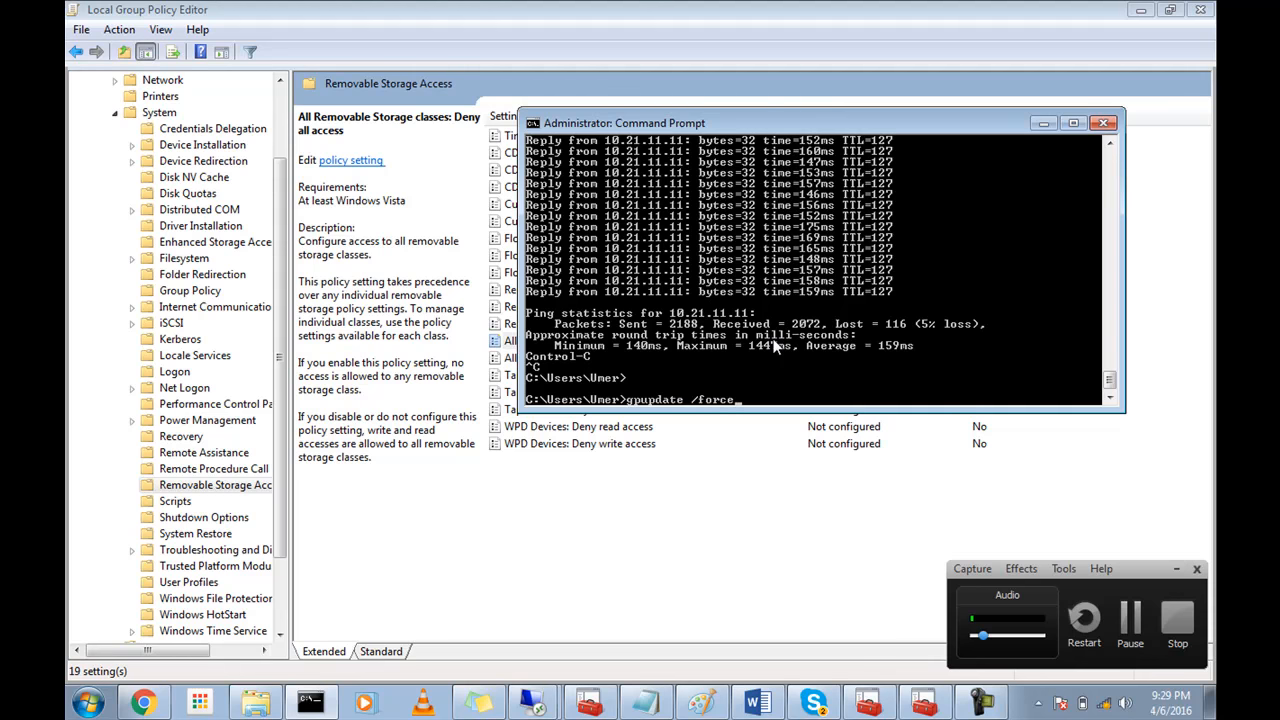
key(Return)
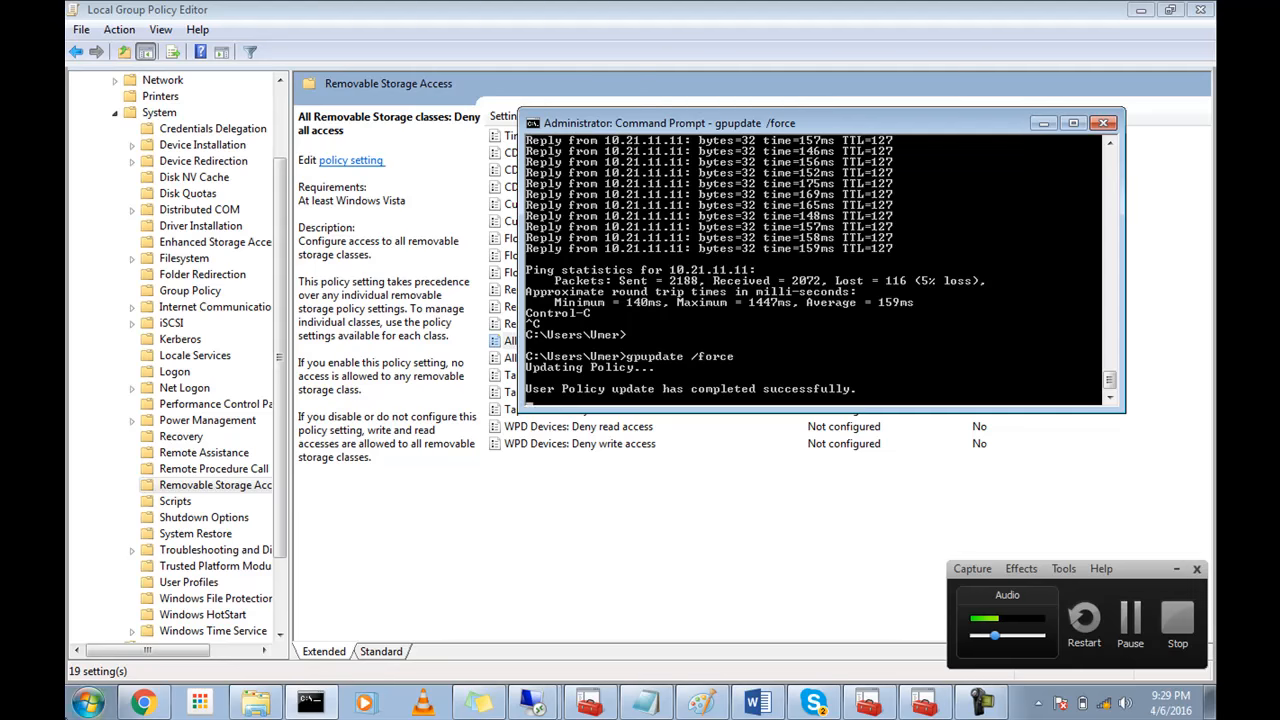
Check the drives in the Computer window, and review the removable storage policy in Local Group Policy Editor
click(88, 703)
click(337, 360)
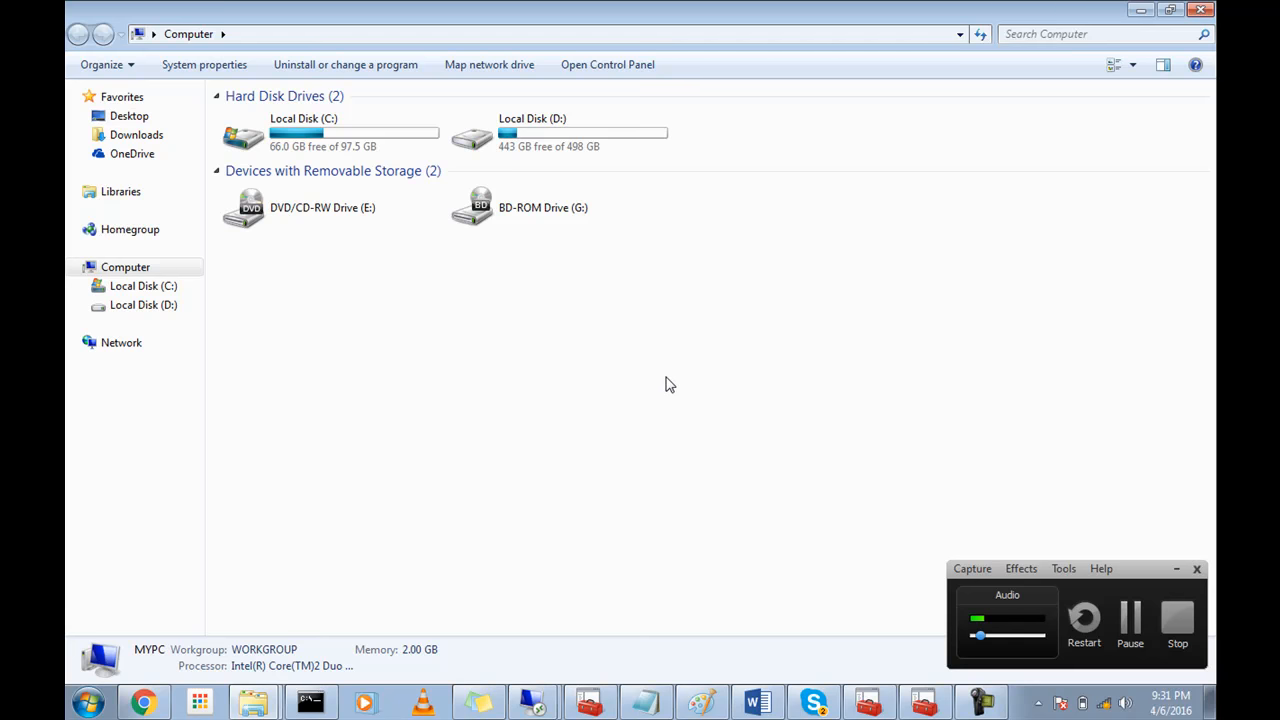
click(926, 705)
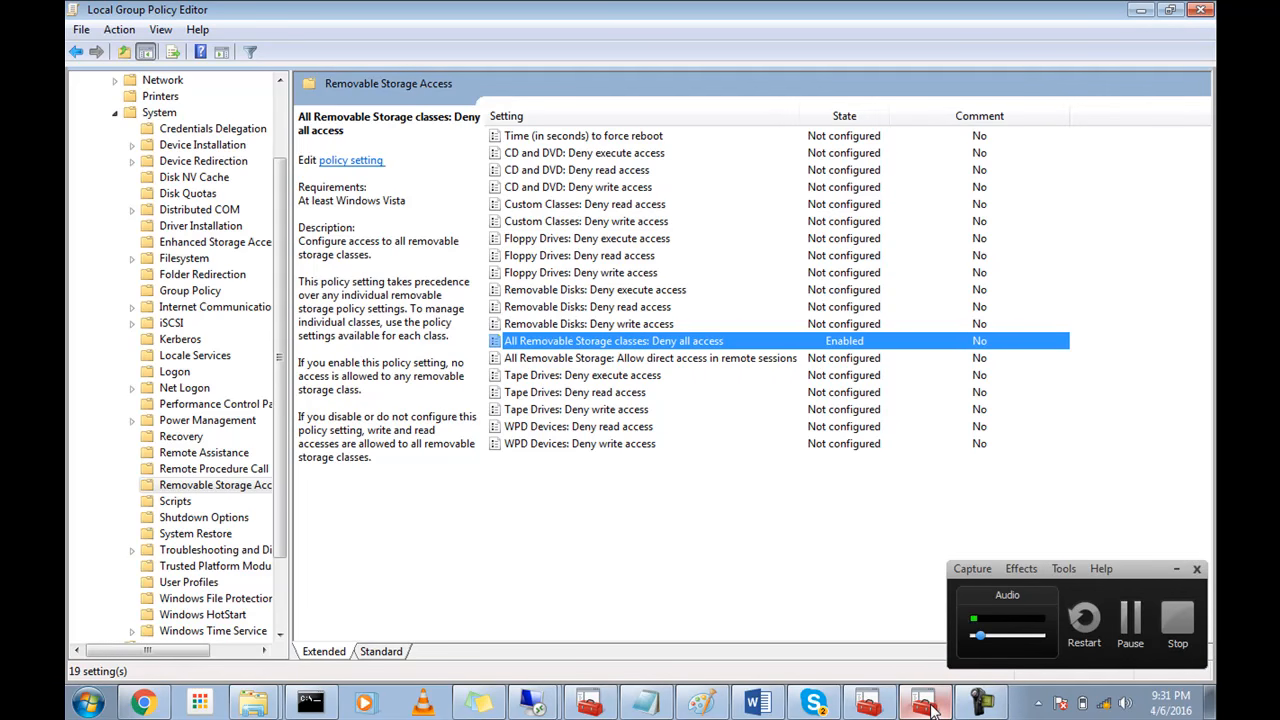
double_click(305, 12)
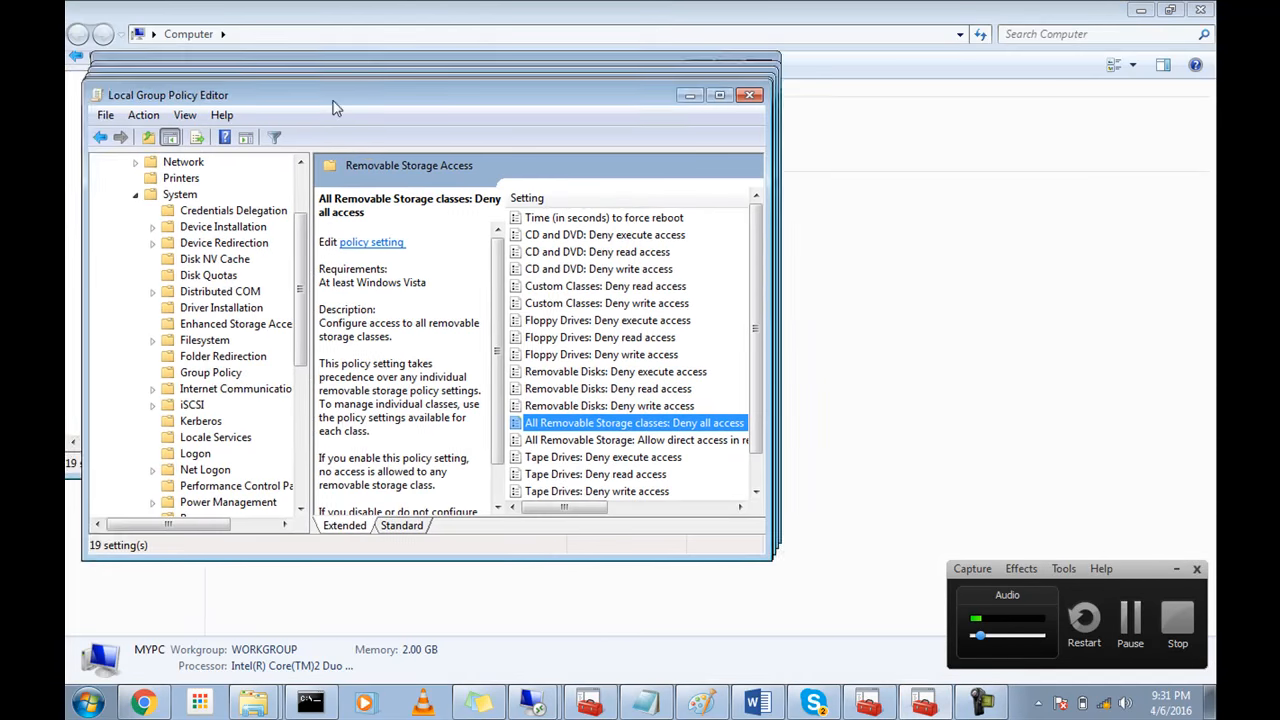
drag(514, 118, 516, 4)
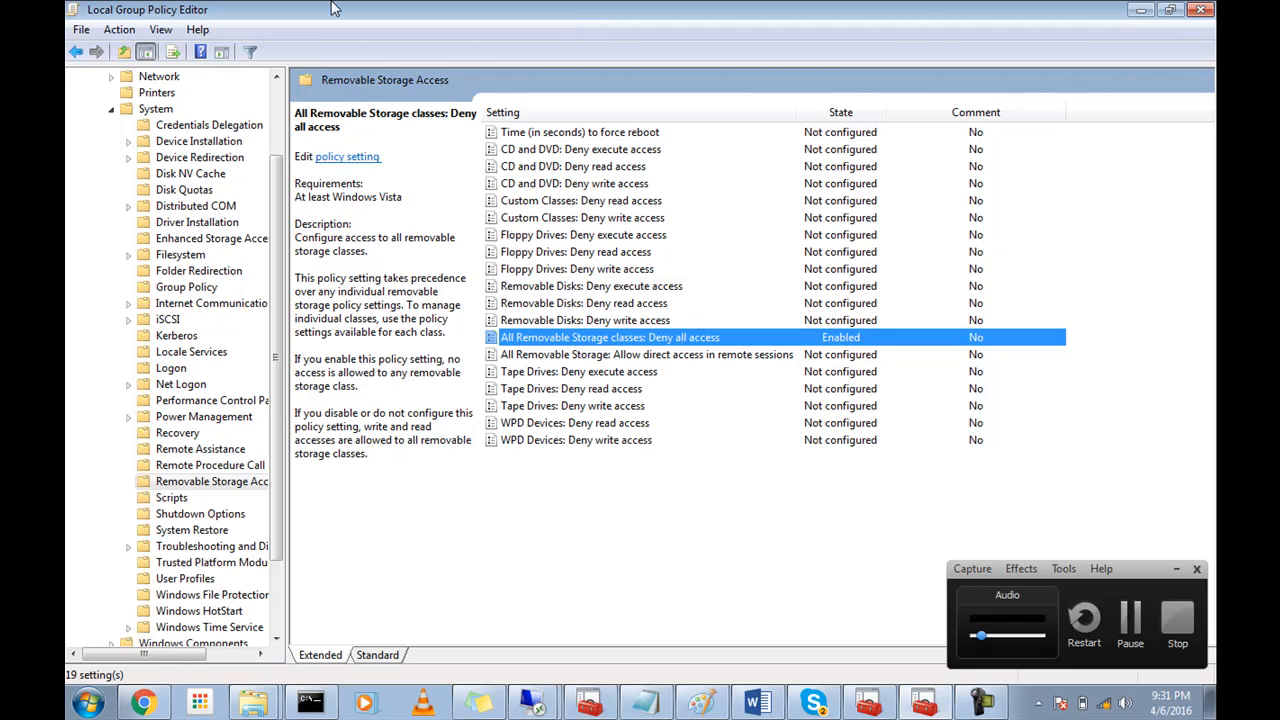
click(1141, 10)
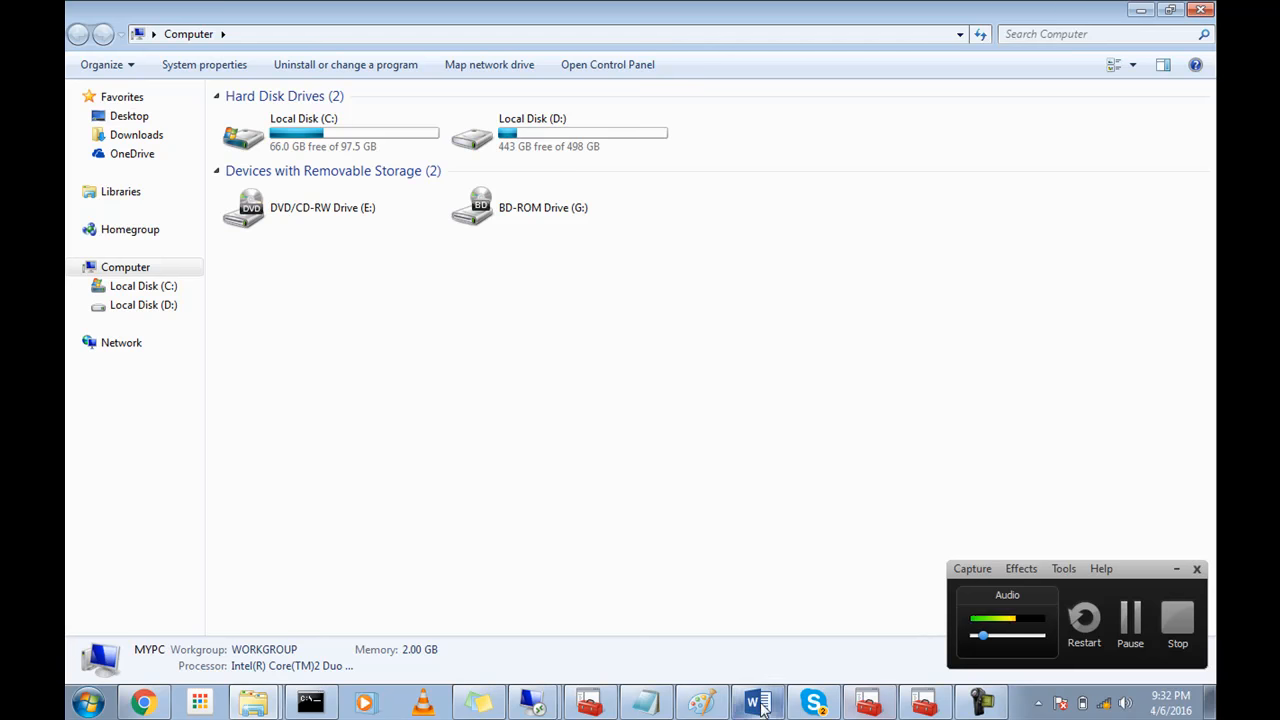
Switch to the GPO notes in Notepad and insert a blank line above item 2
click(645, 703)
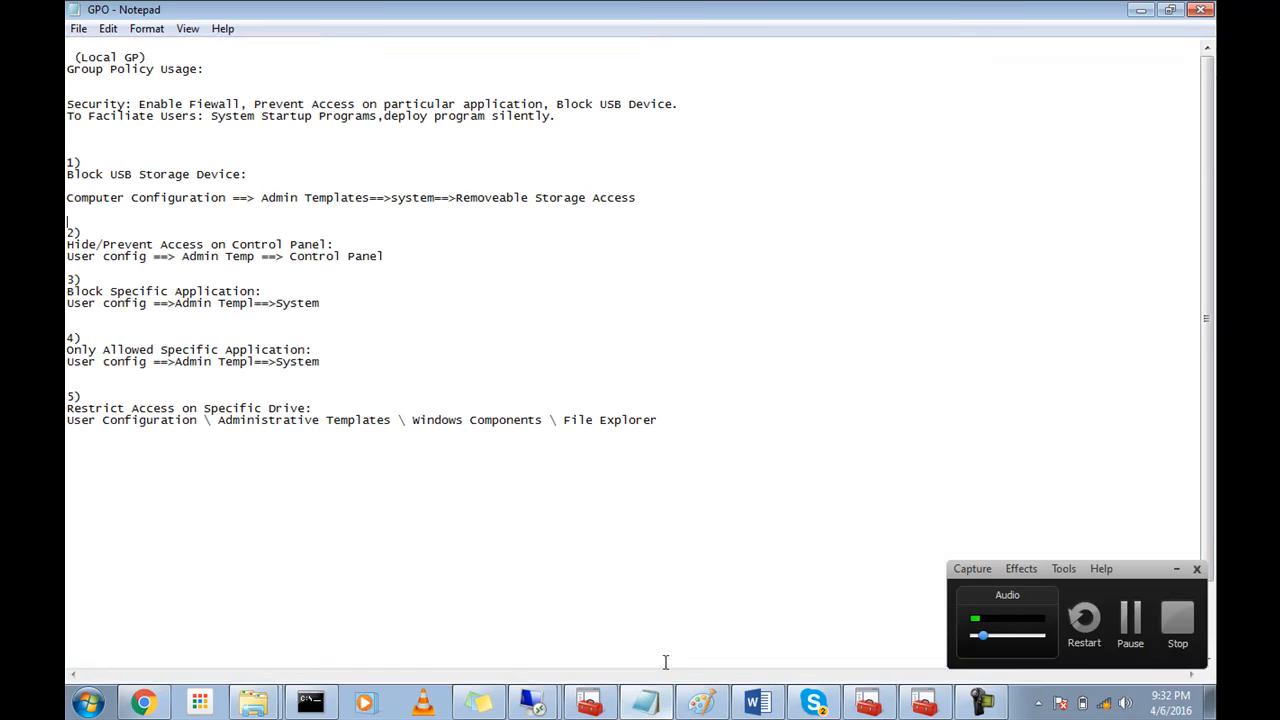
click(370, 158)
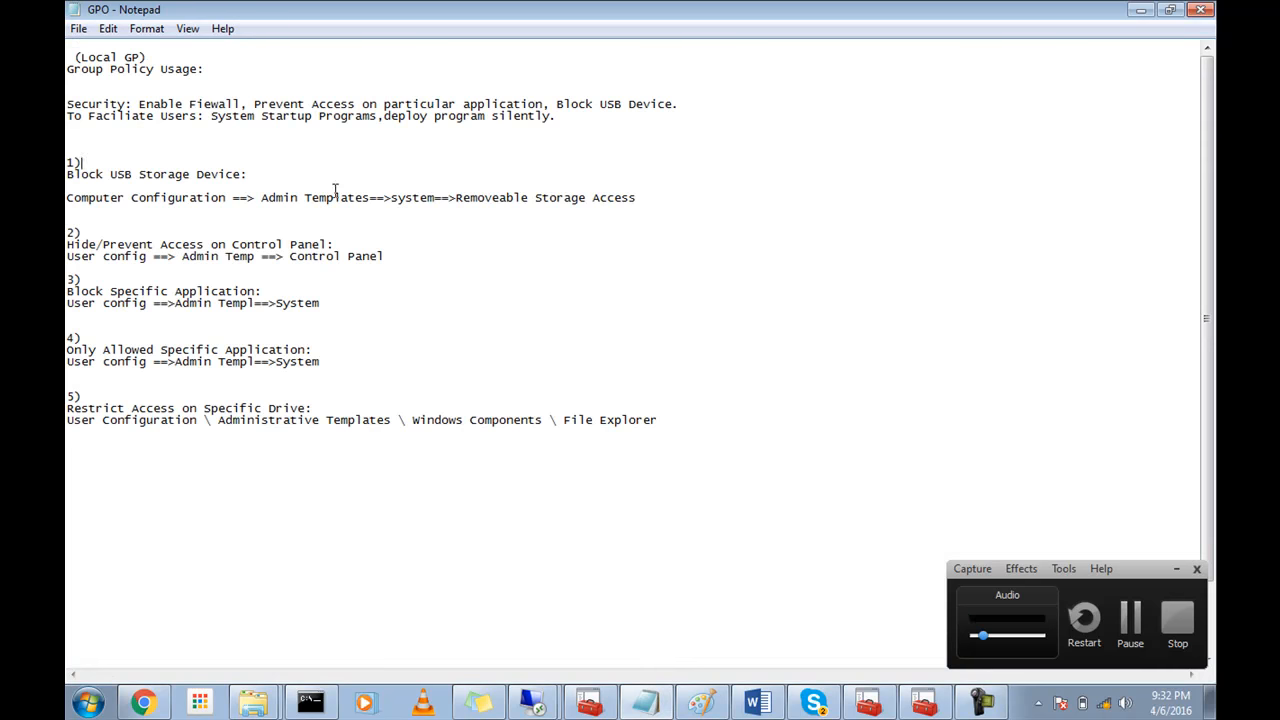
key(Return)
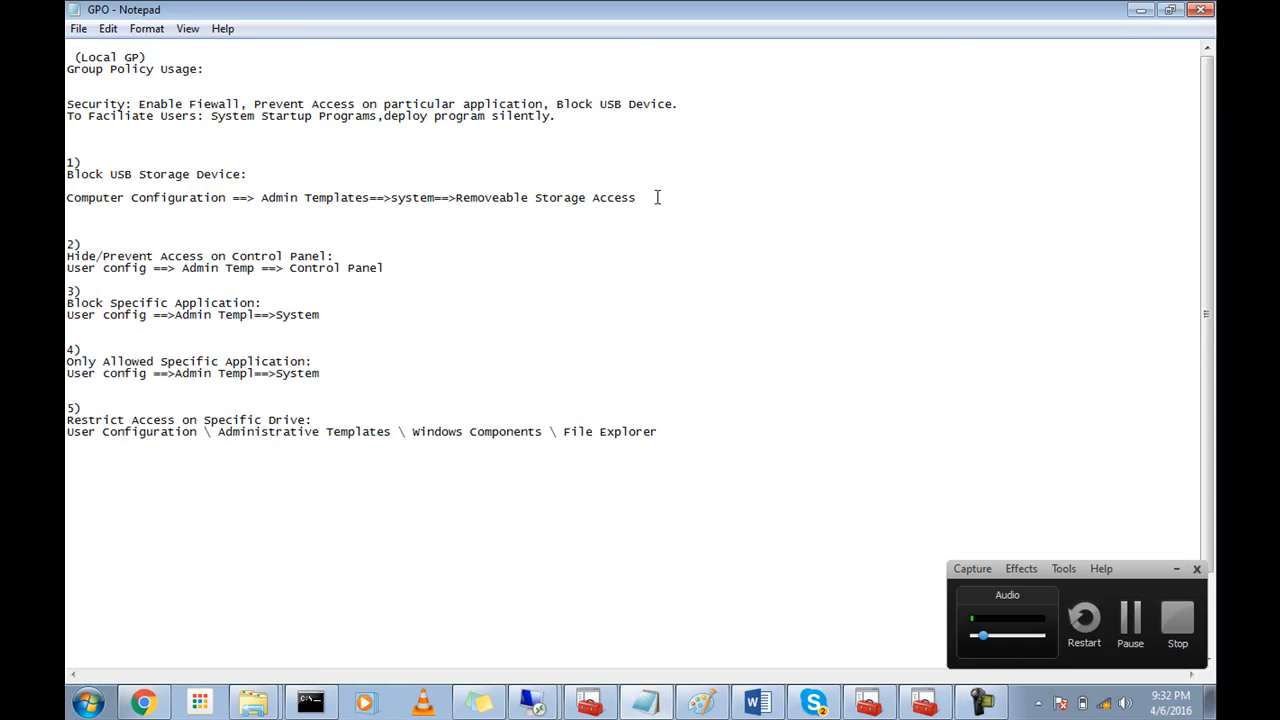
Review the notes' policy path for item 2, Hide/Prevent Access on Control Panel
drag(448, 208, 454, 199)
click(427, 215)
drag(350, 252, 210, 256)
click(66, 268)
drag(66, 256, 336, 256)
click(330, 262)
In the 10.21.11.11 Remote Desktop session, close Windows Firewall and the other open windows, and bring up Control Panel
mouse_move(550, 688)
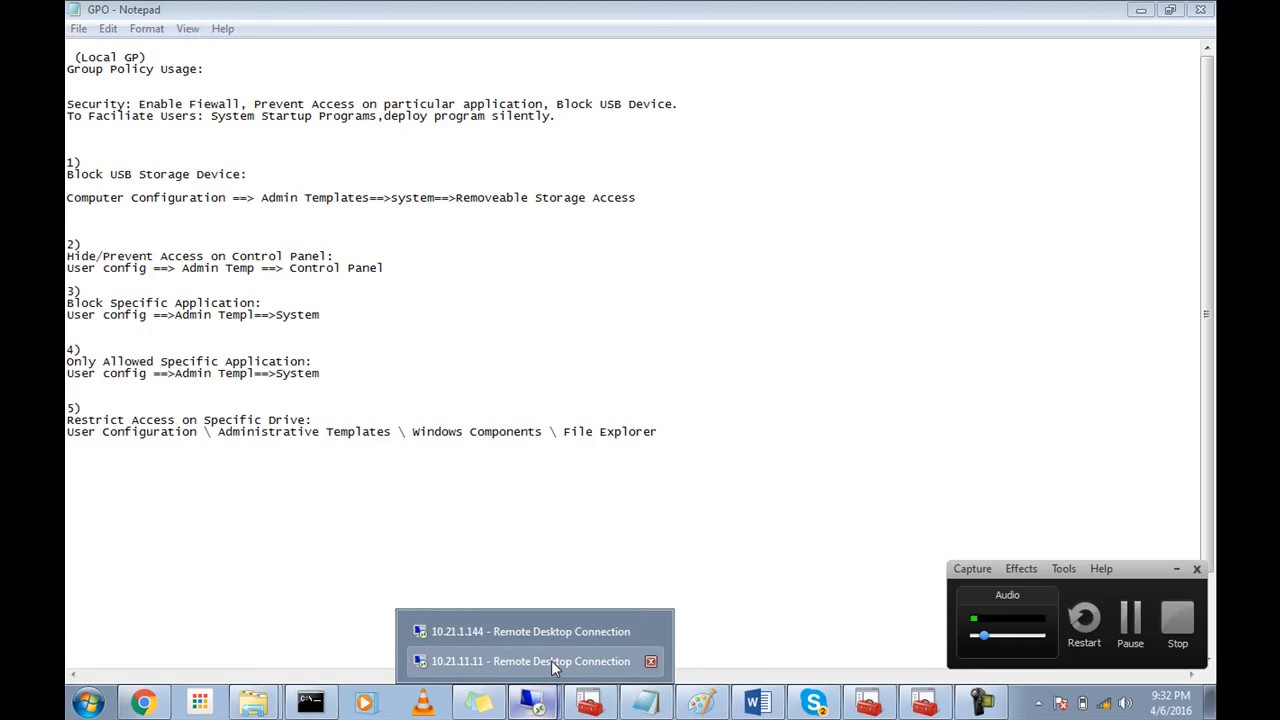
click(551, 660)
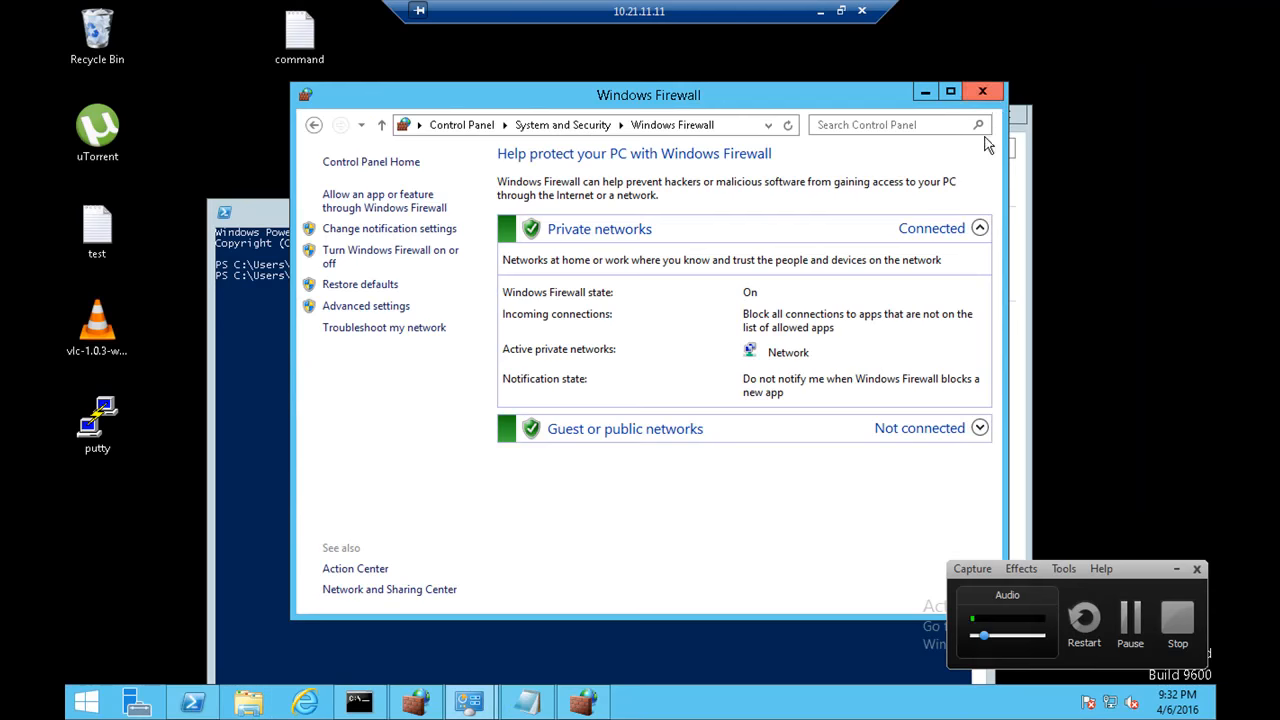
click(982, 91)
click(968, 208)
click(1006, 114)
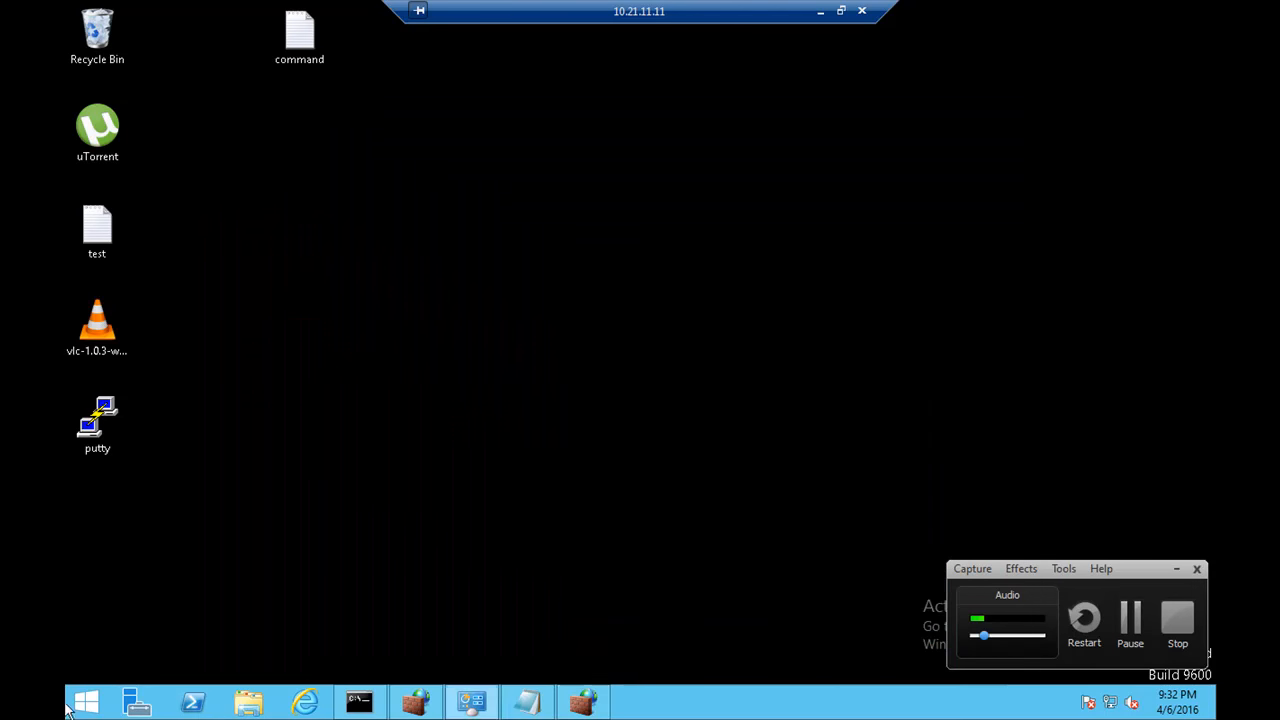
right_click(82, 706)
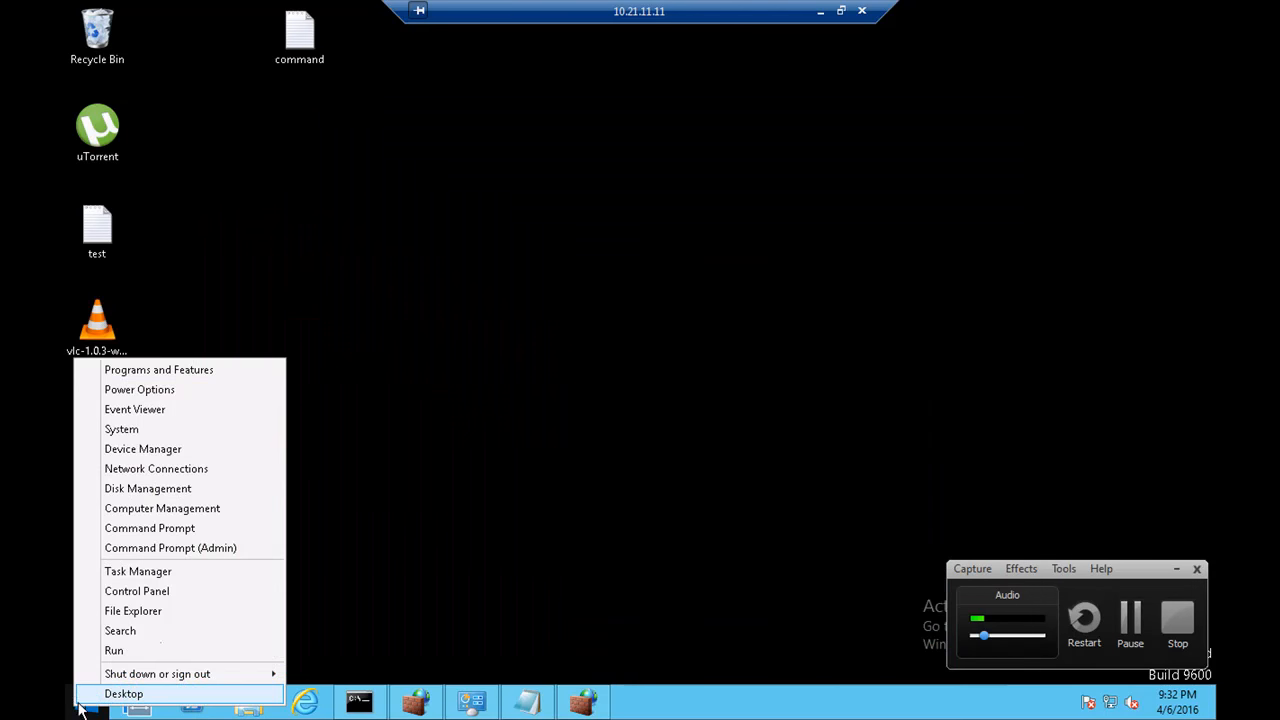
click(158, 591)
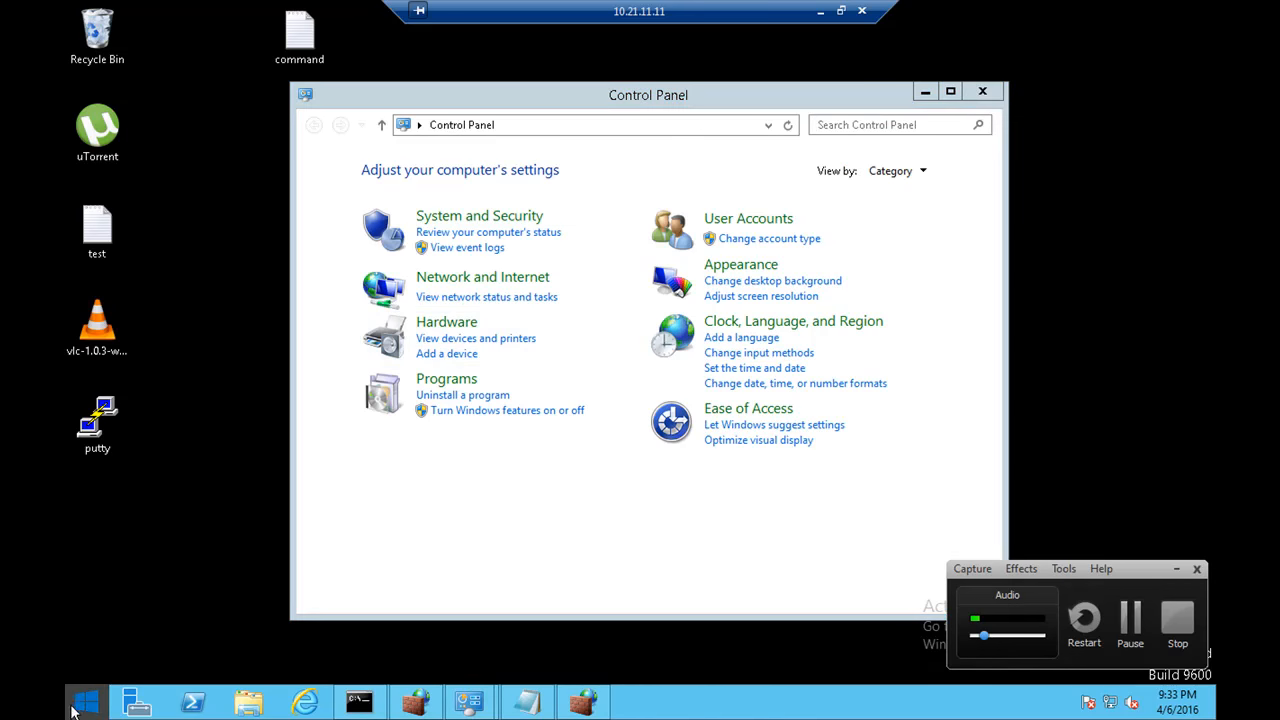
Search for gpedit.msc on the remote server, launch Local Group Policy Editor and minimize Control Panel
click(82, 706)
text(gp)
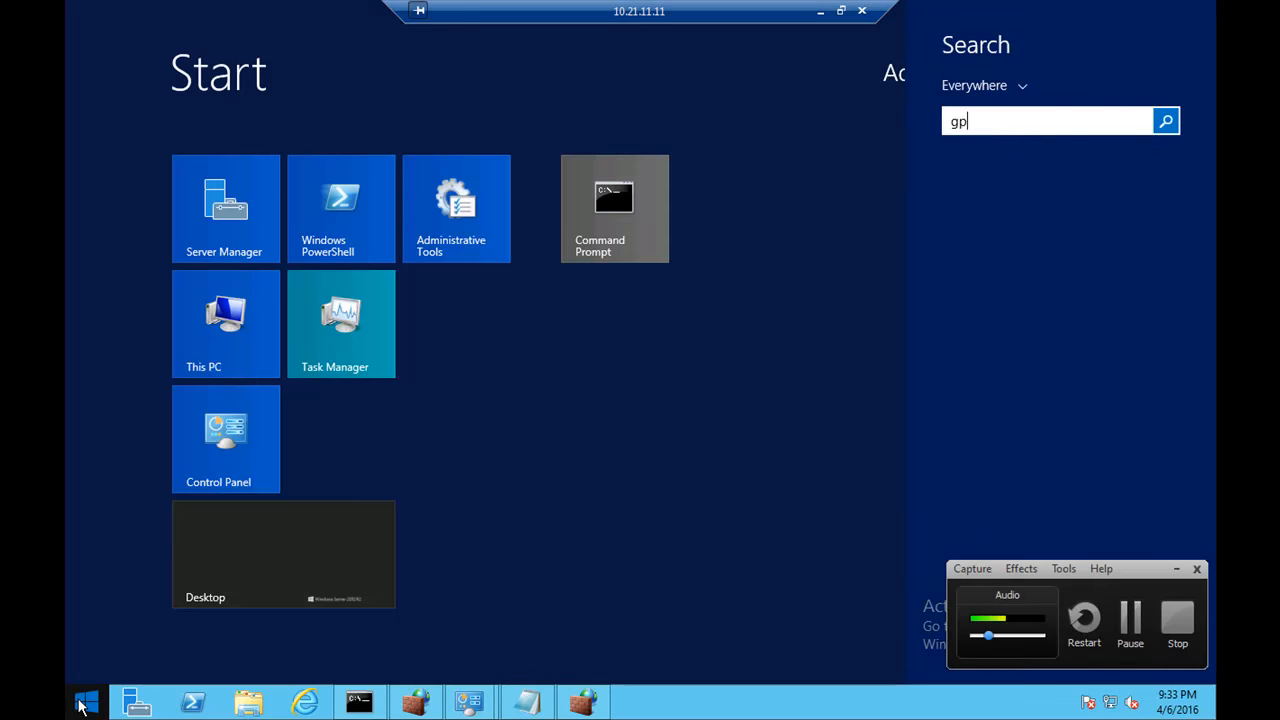
text(e)
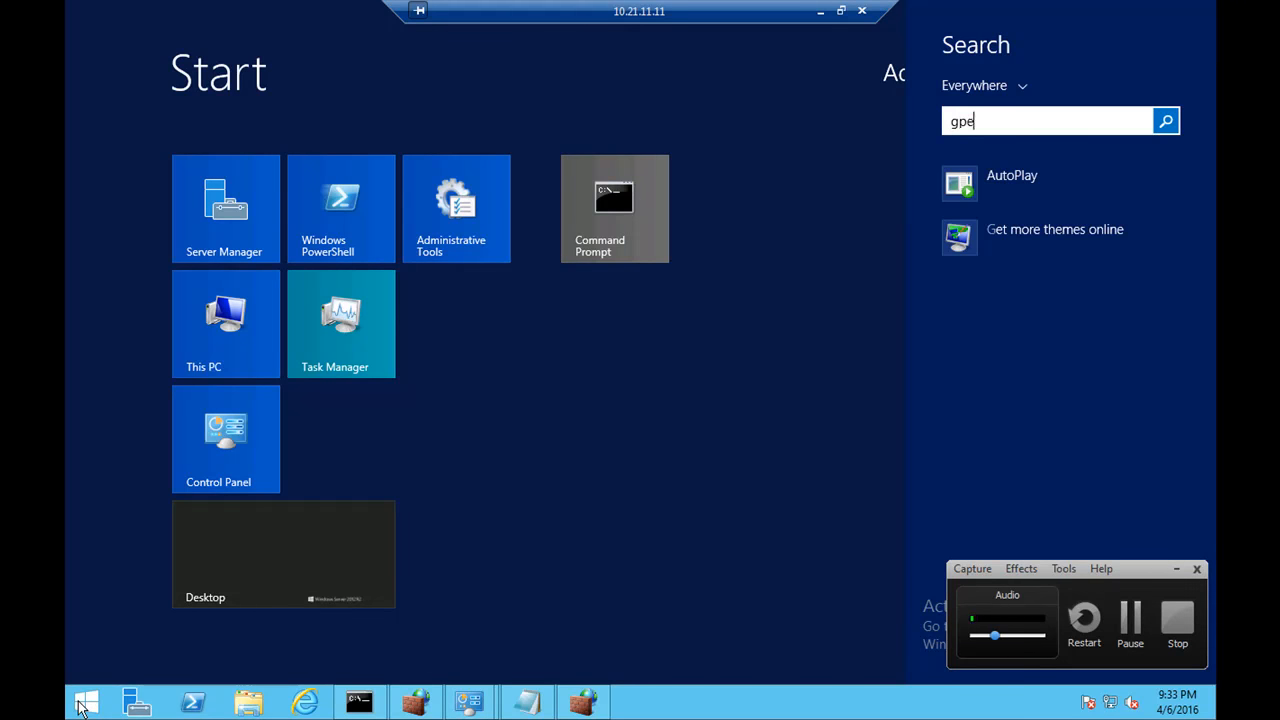
text(dit.msc)
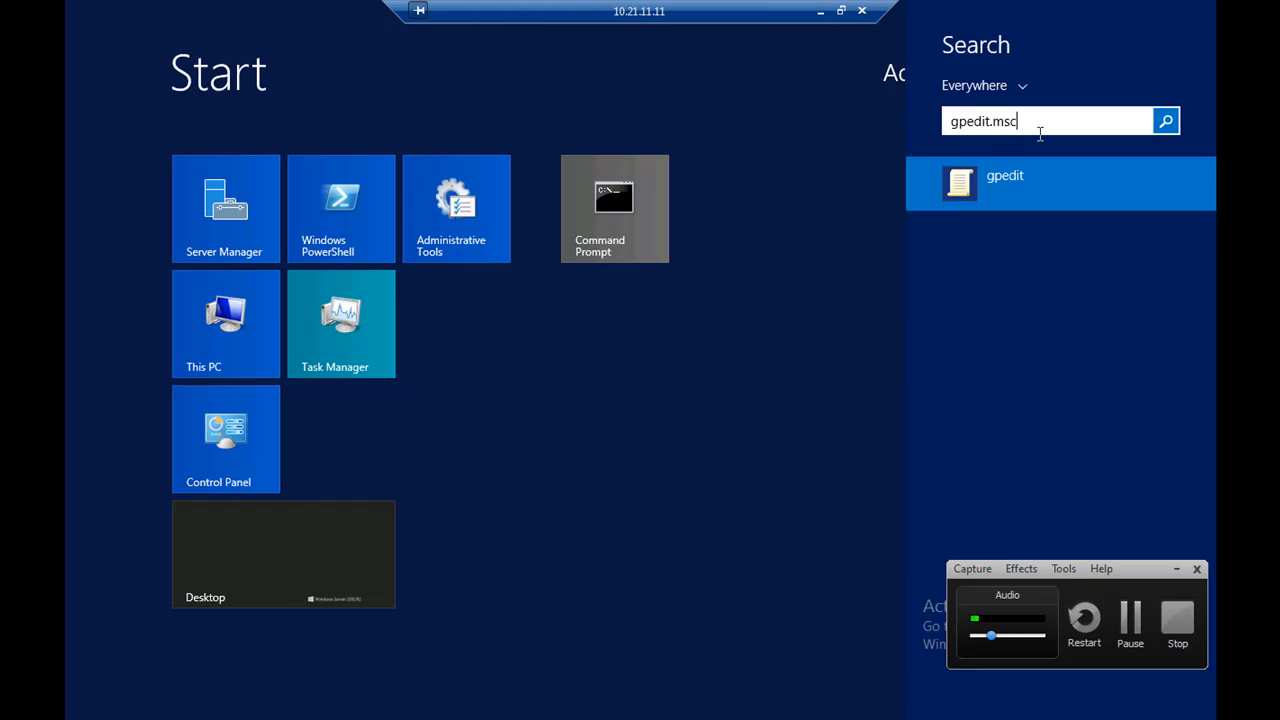
click(1001, 190)
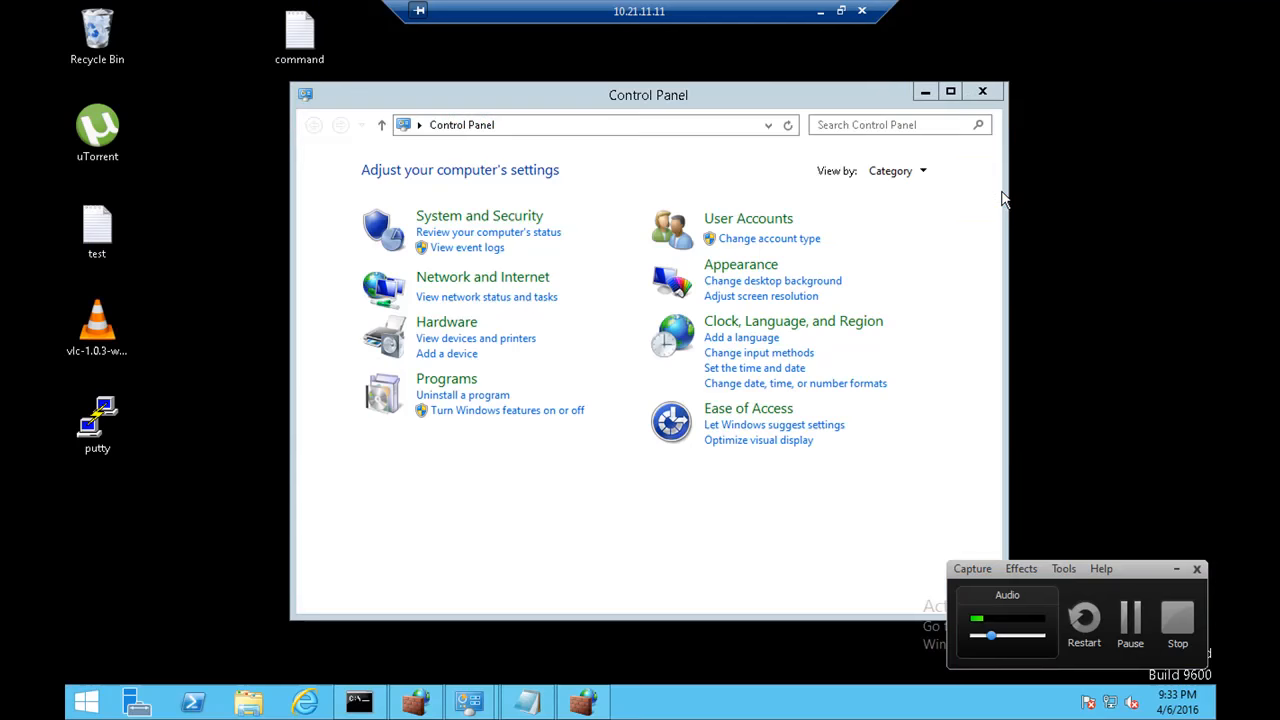
click(925, 91)
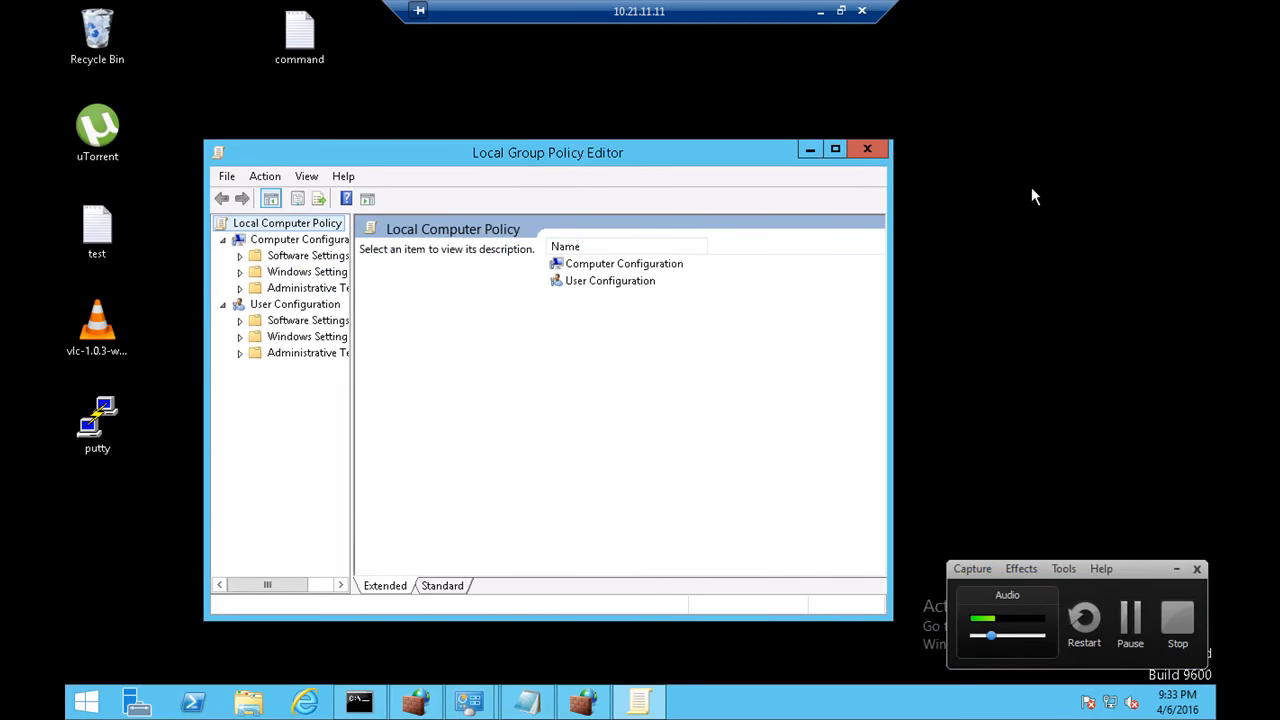
click(1177, 569)
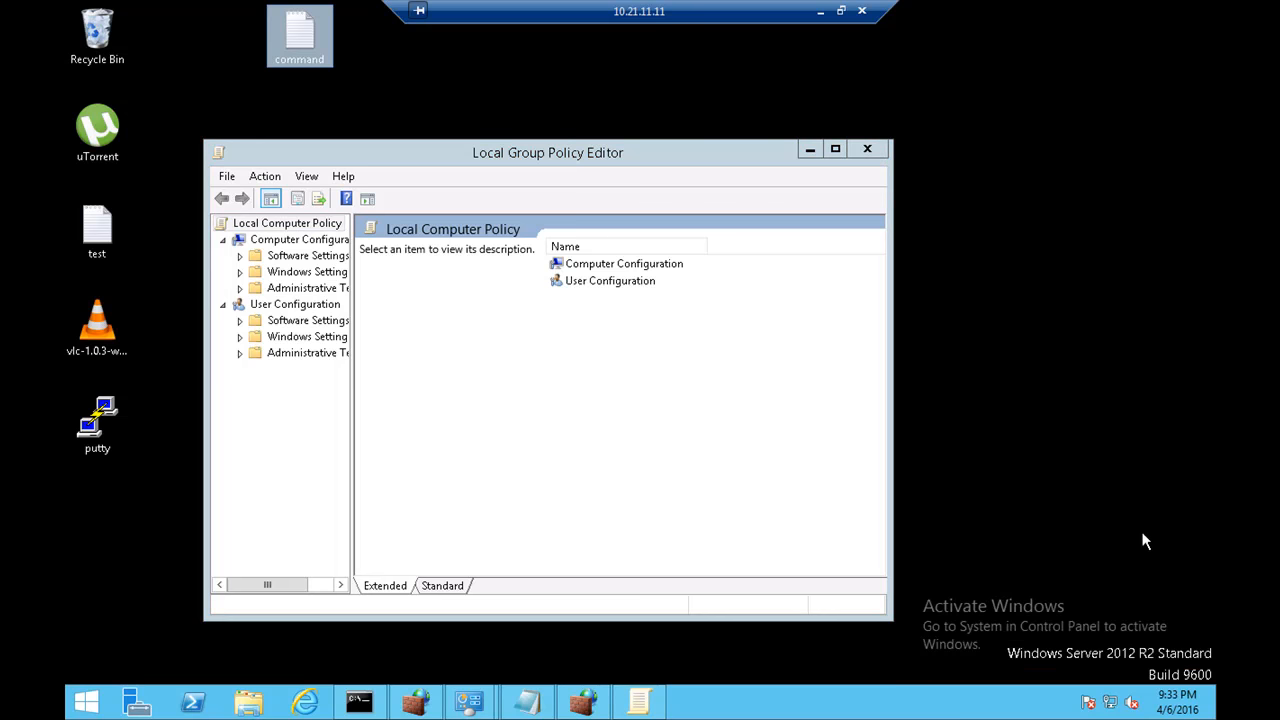
Maximize Local Group Policy Editor, widen its tree, and display User Configuration > Administrative Templates > Control Panel
double_click(573, 158)
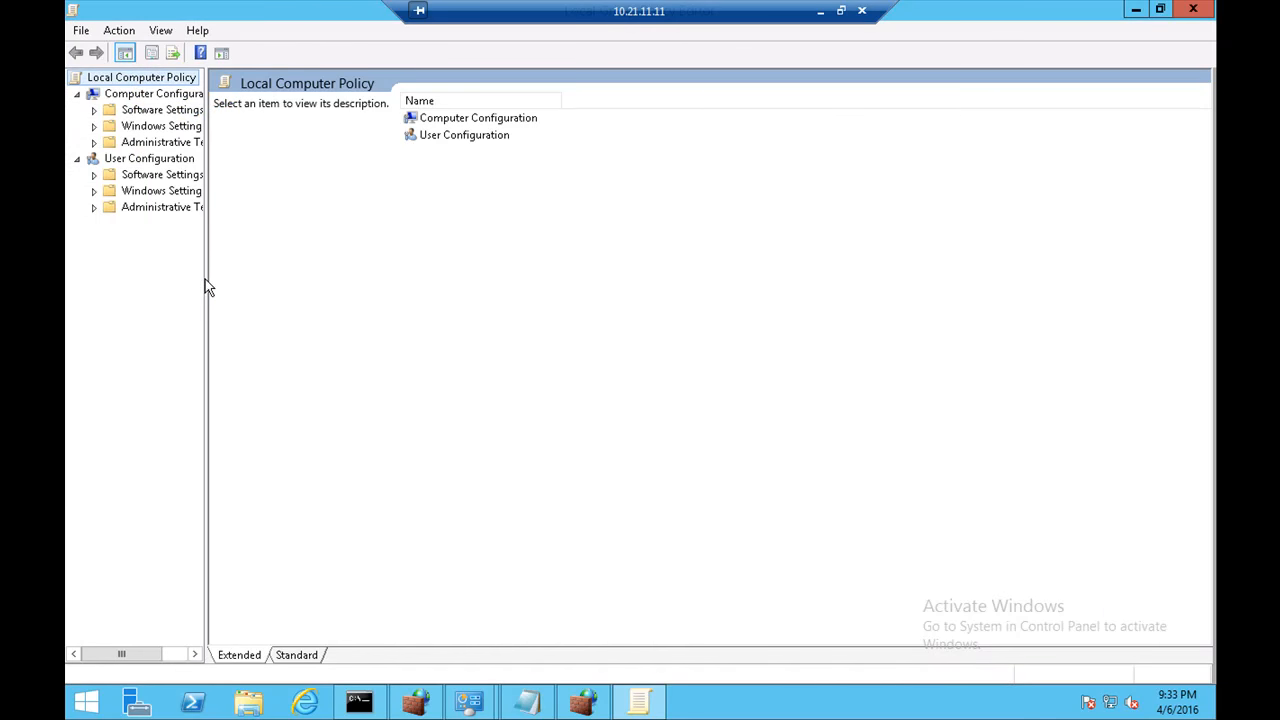
drag(206, 277, 311, 300)
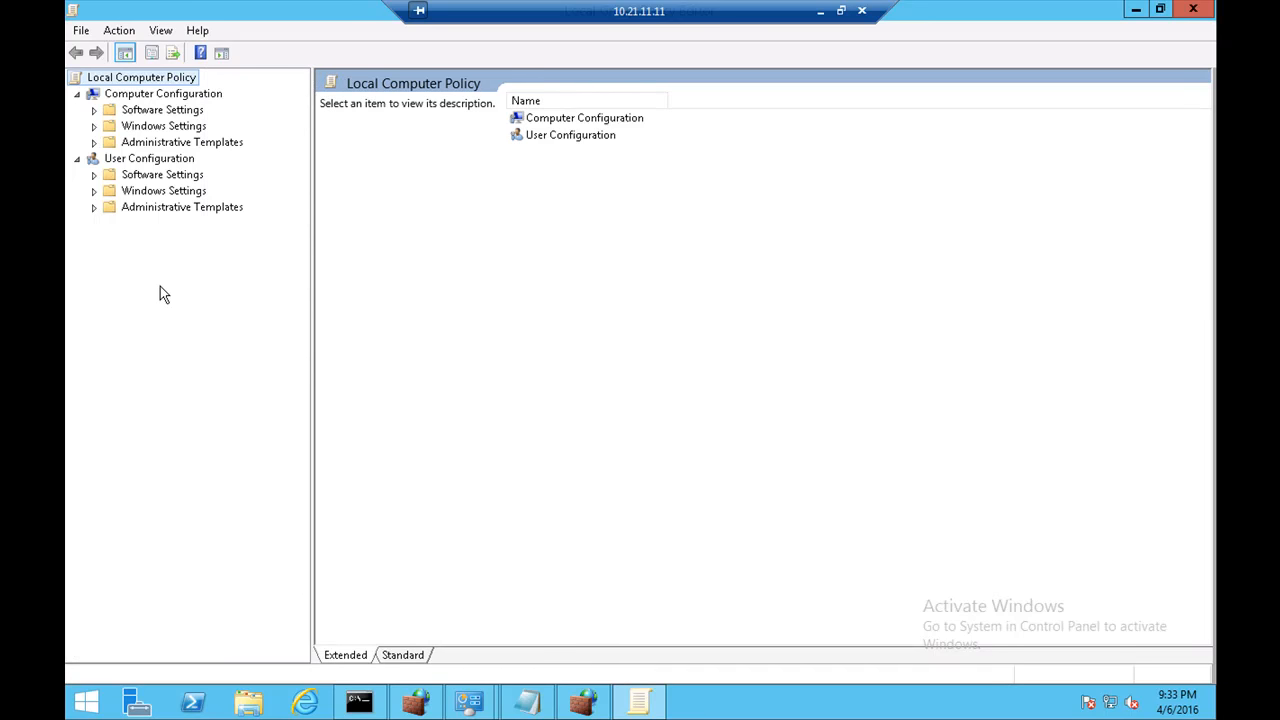
double_click(145, 130)
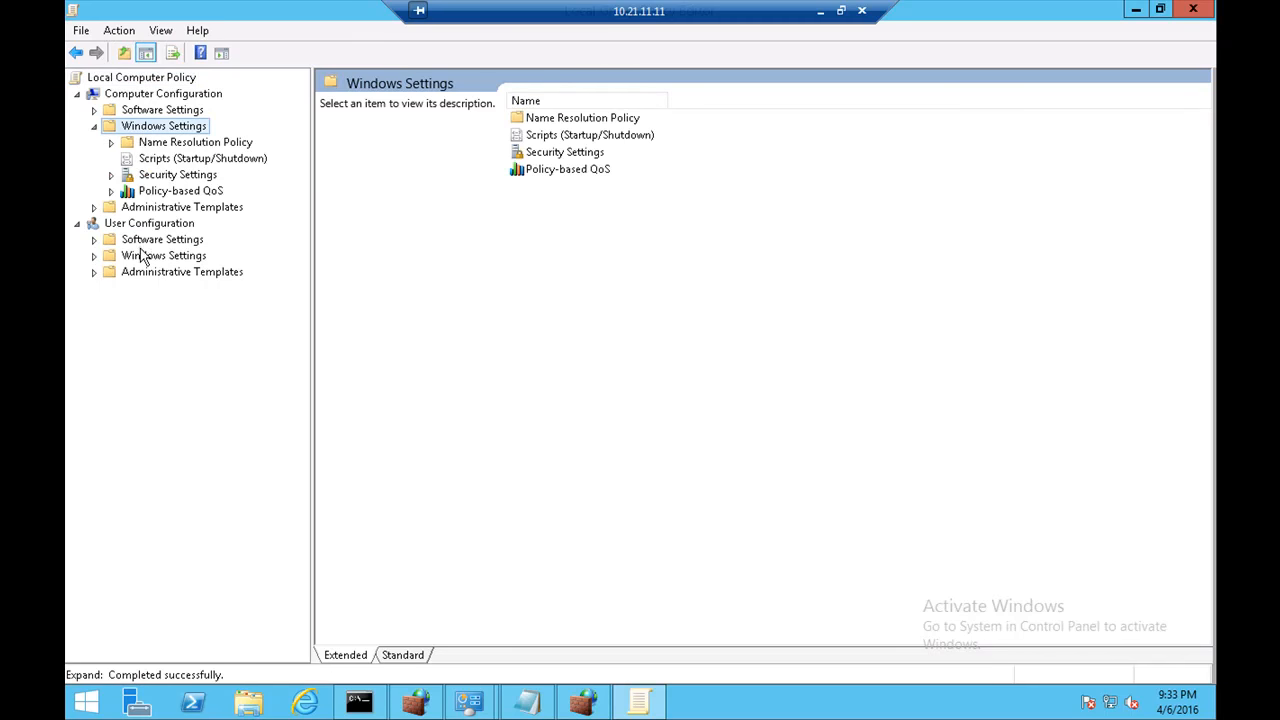
click(143, 256)
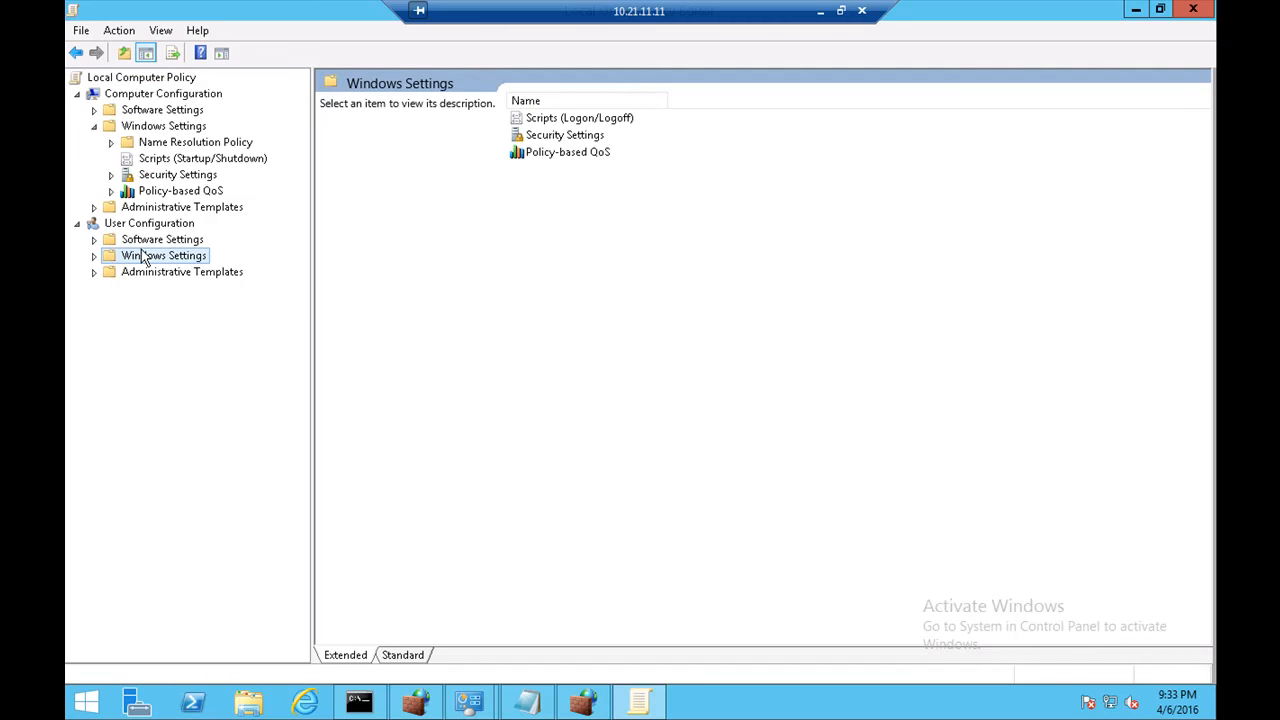
click(93, 257)
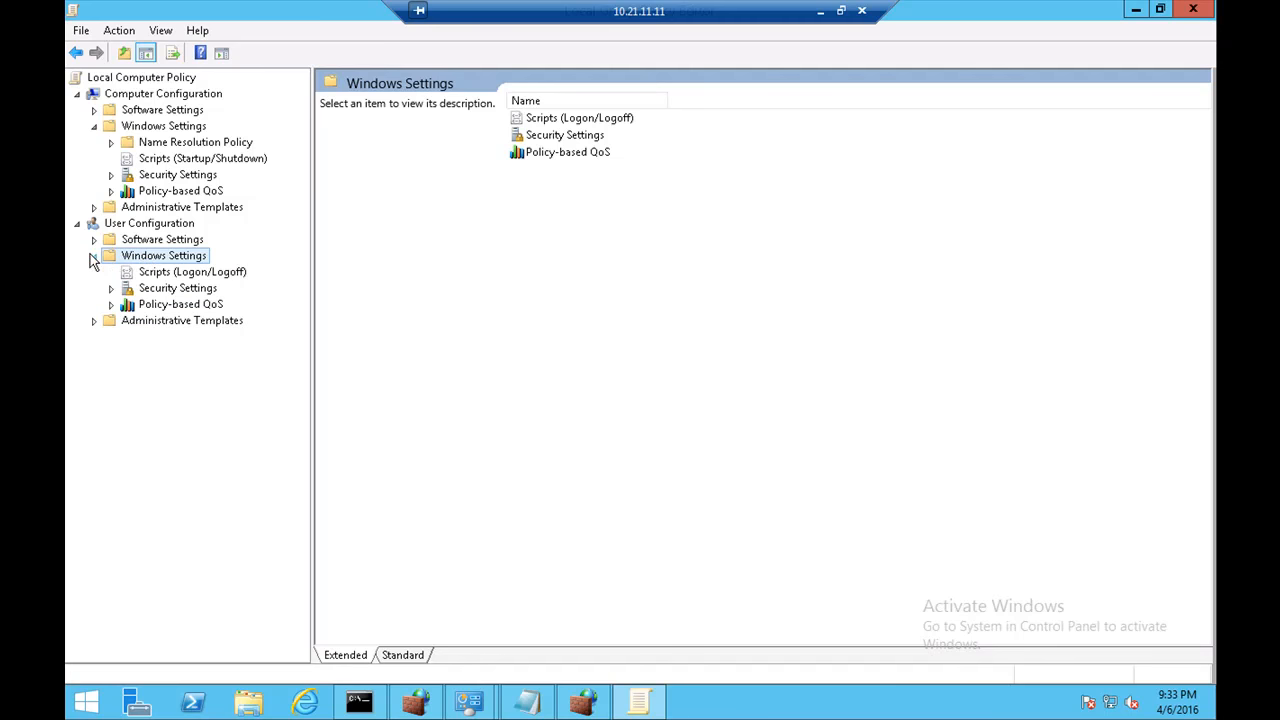
click(93, 320)
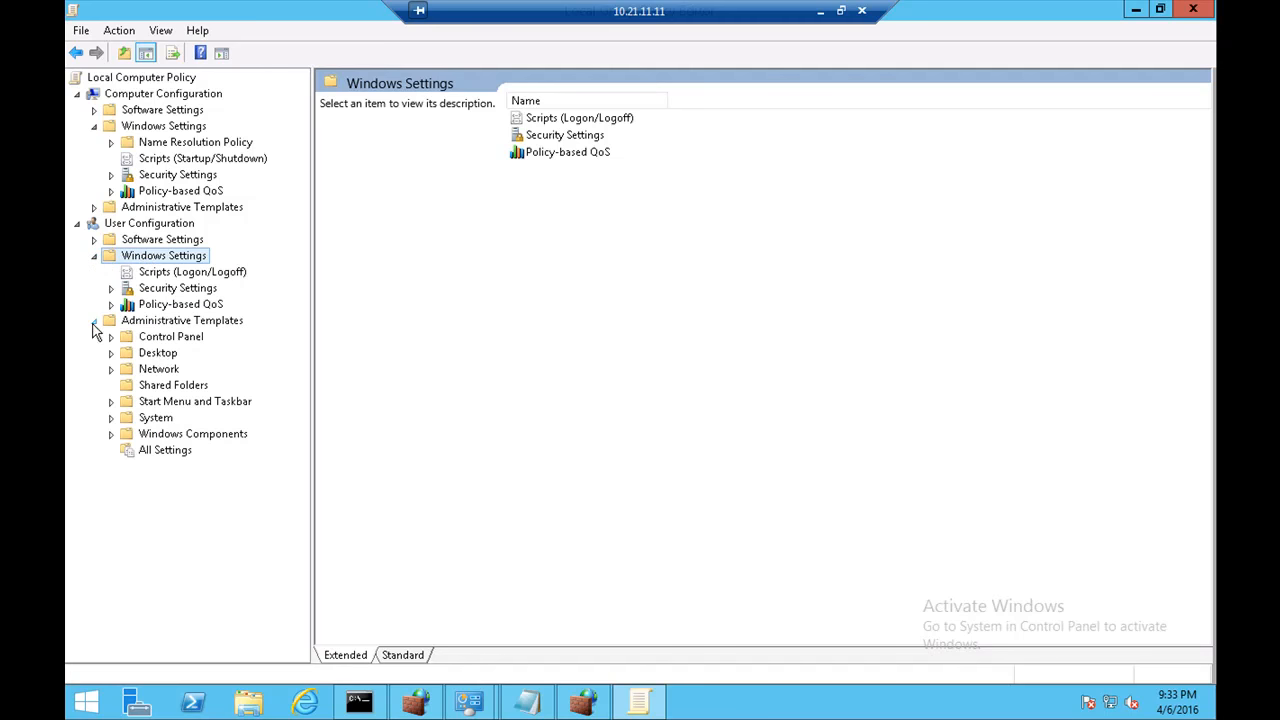
click(173, 341)
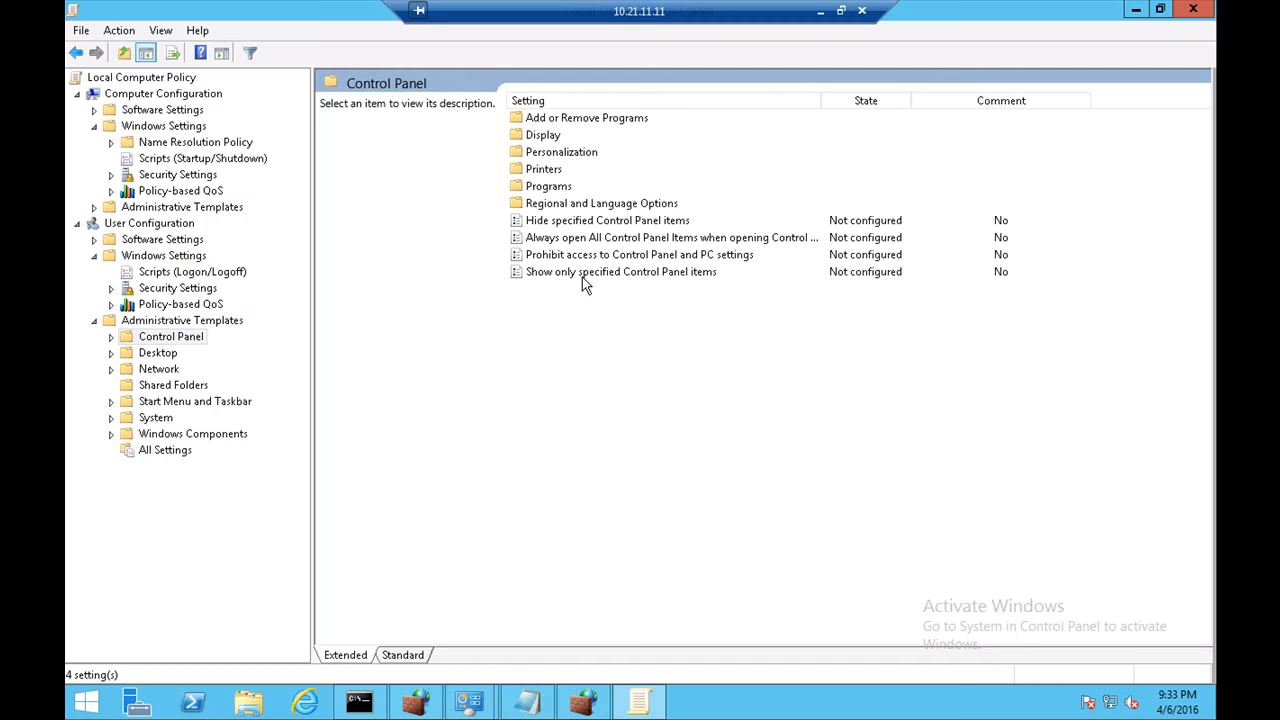
Examine the Control Panel policies for hiding specified items, prohibiting access, and showing only specified items
click(692, 256)
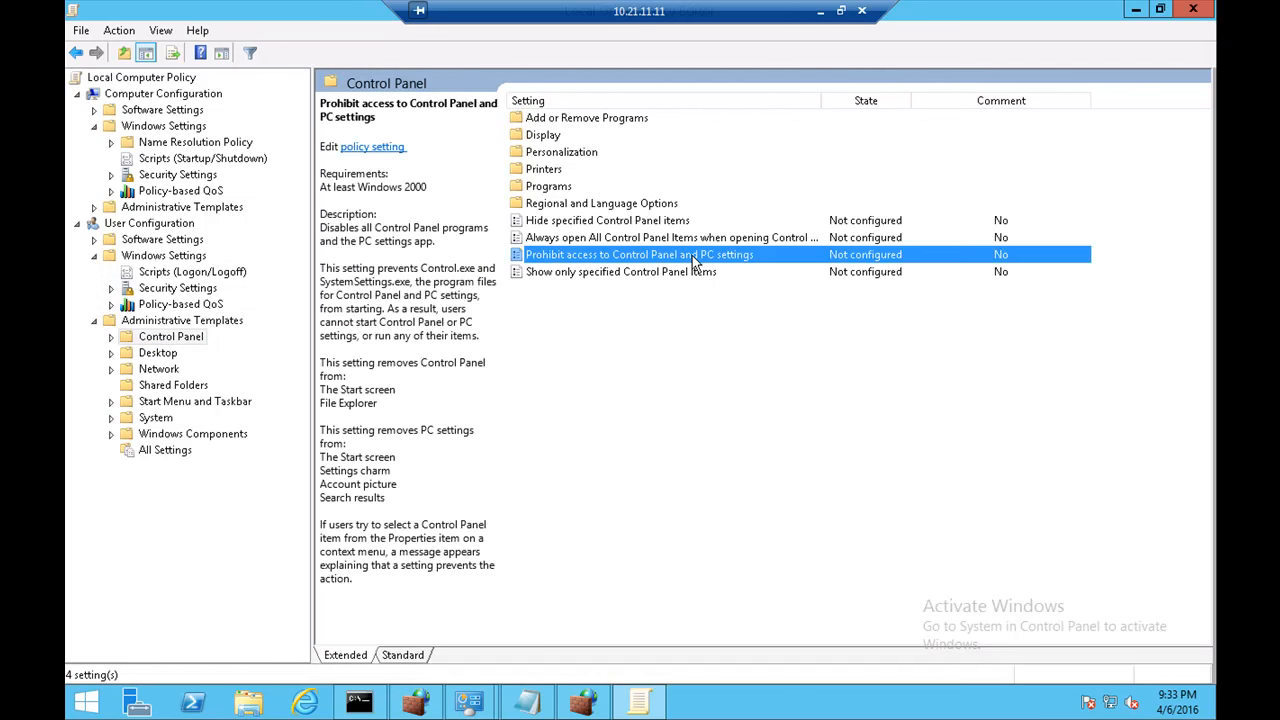
click(603, 222)
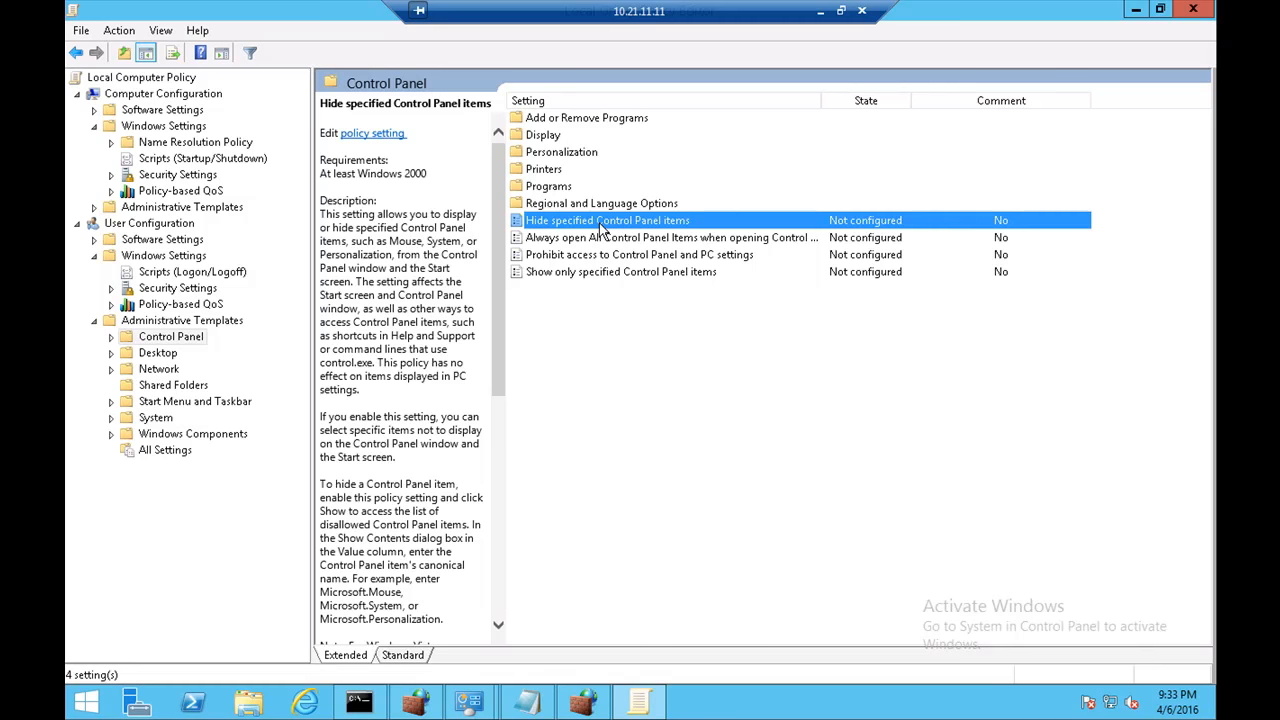
double_click(604, 256)
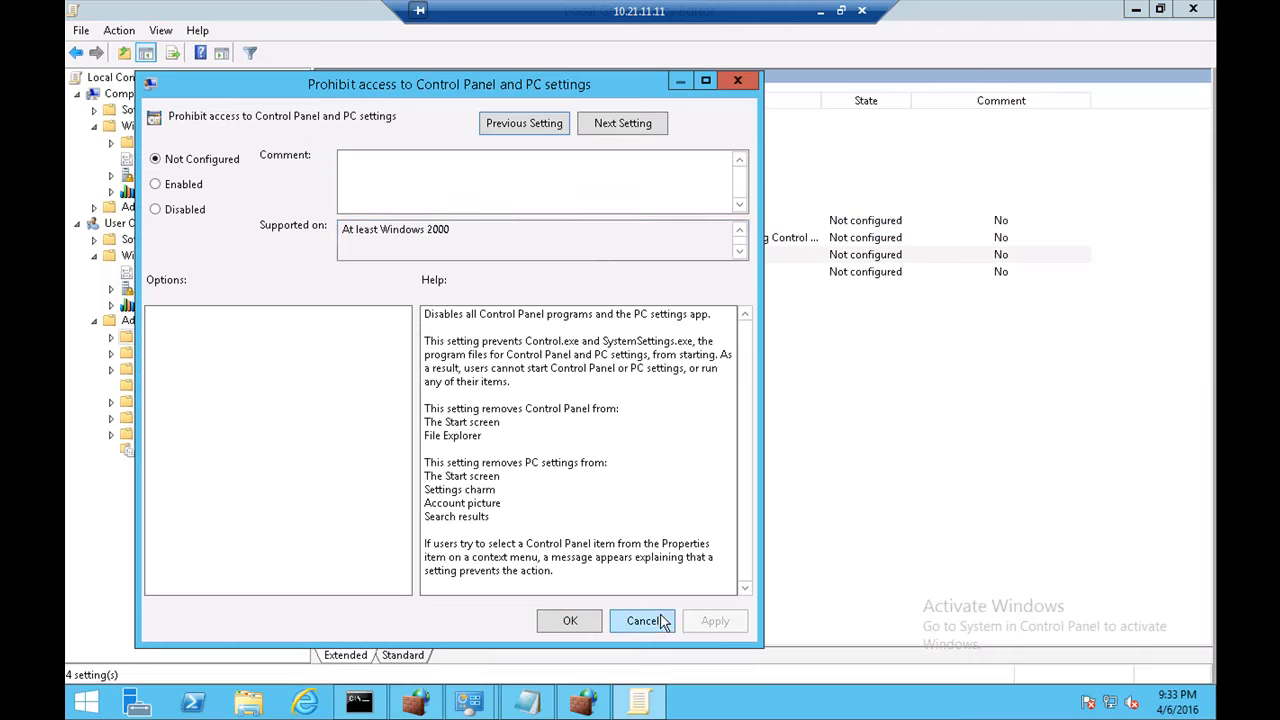
click(660, 618)
click(618, 273)
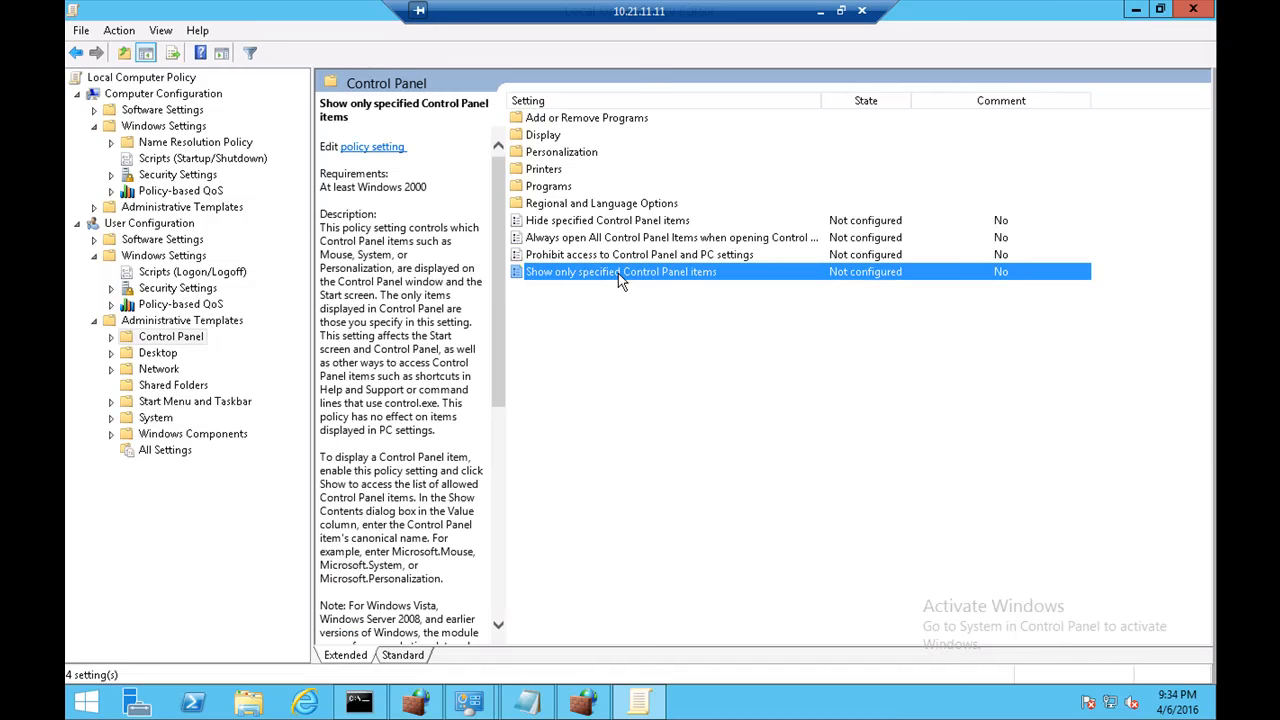
Set the Prohibit access to Control Panel and PC settings policy to Enabled and save it
double_click(619, 255)
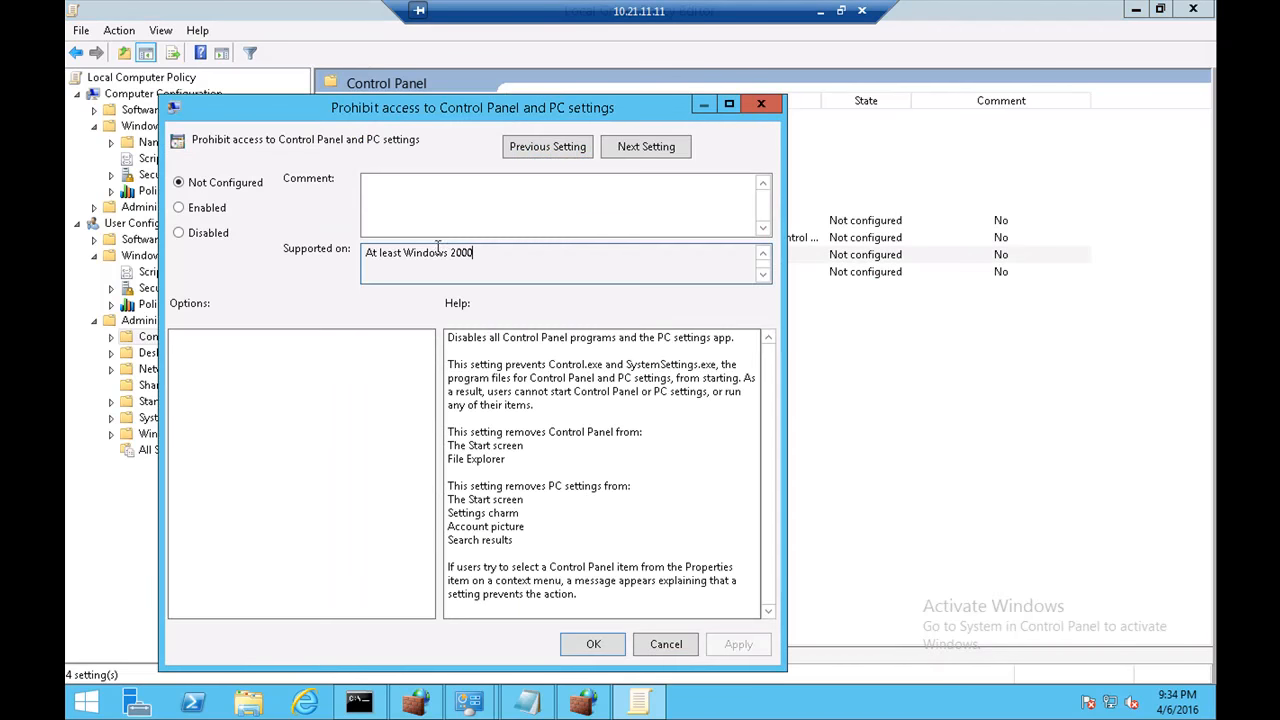
click(222, 212)
click(222, 212)
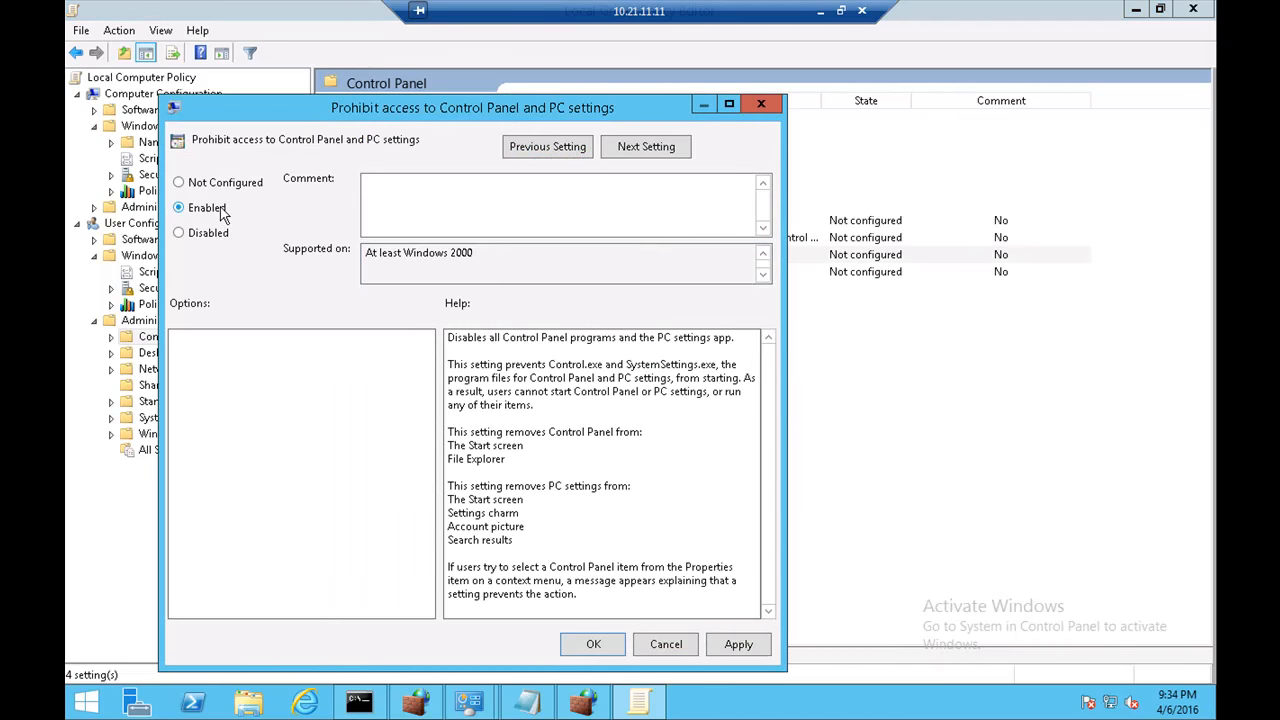
drag(554, 514, 524, 486)
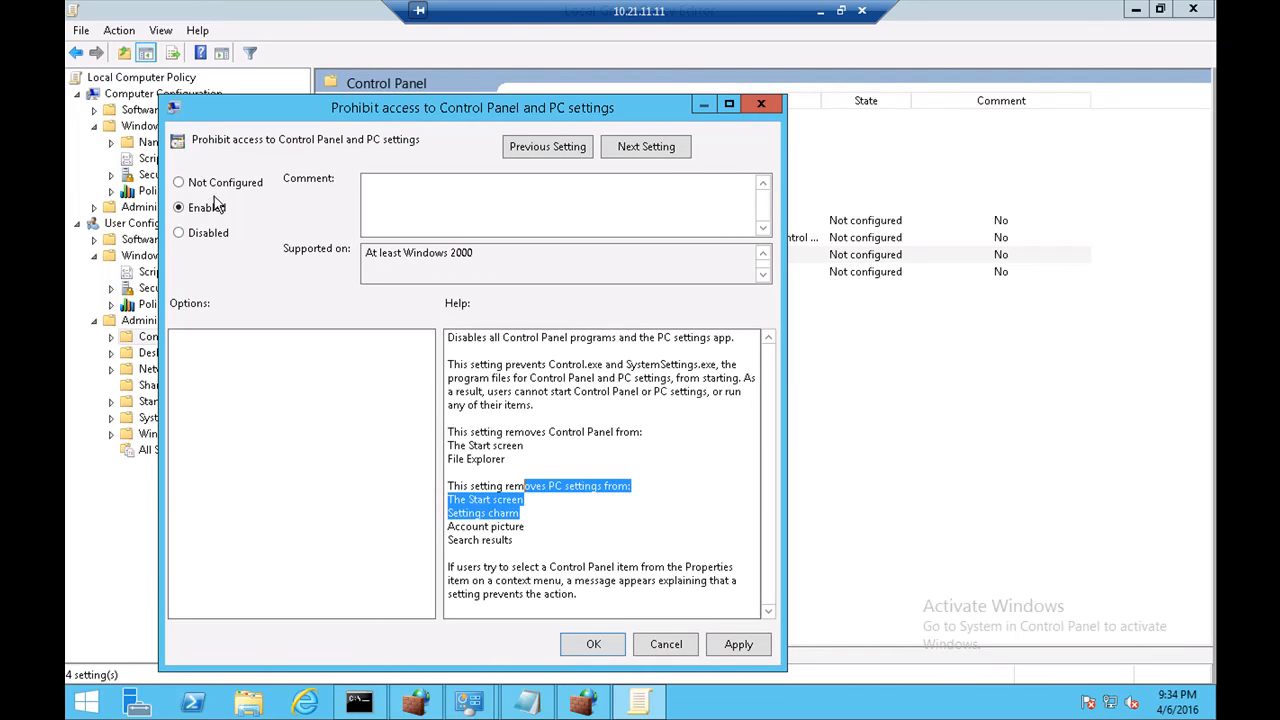
click(598, 652)
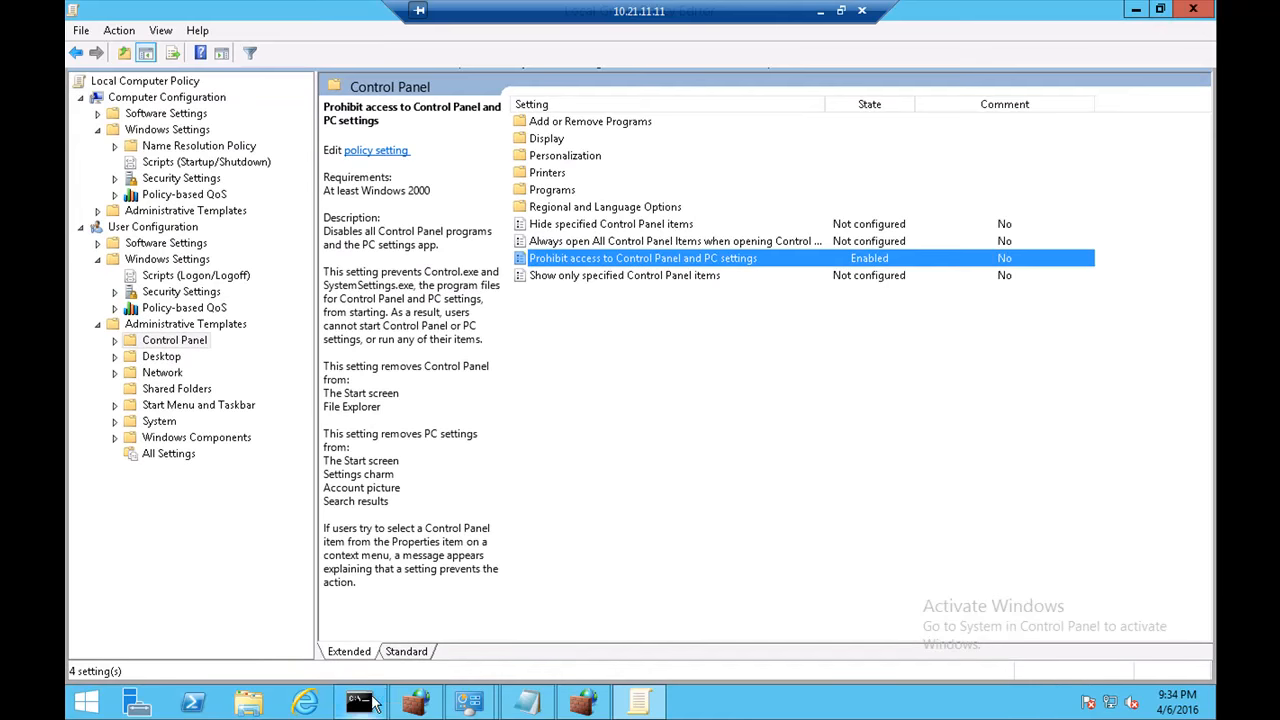
Run gpupdate /force in the existing Command Prompt and close the minimized Control Panel window
click(373, 703)
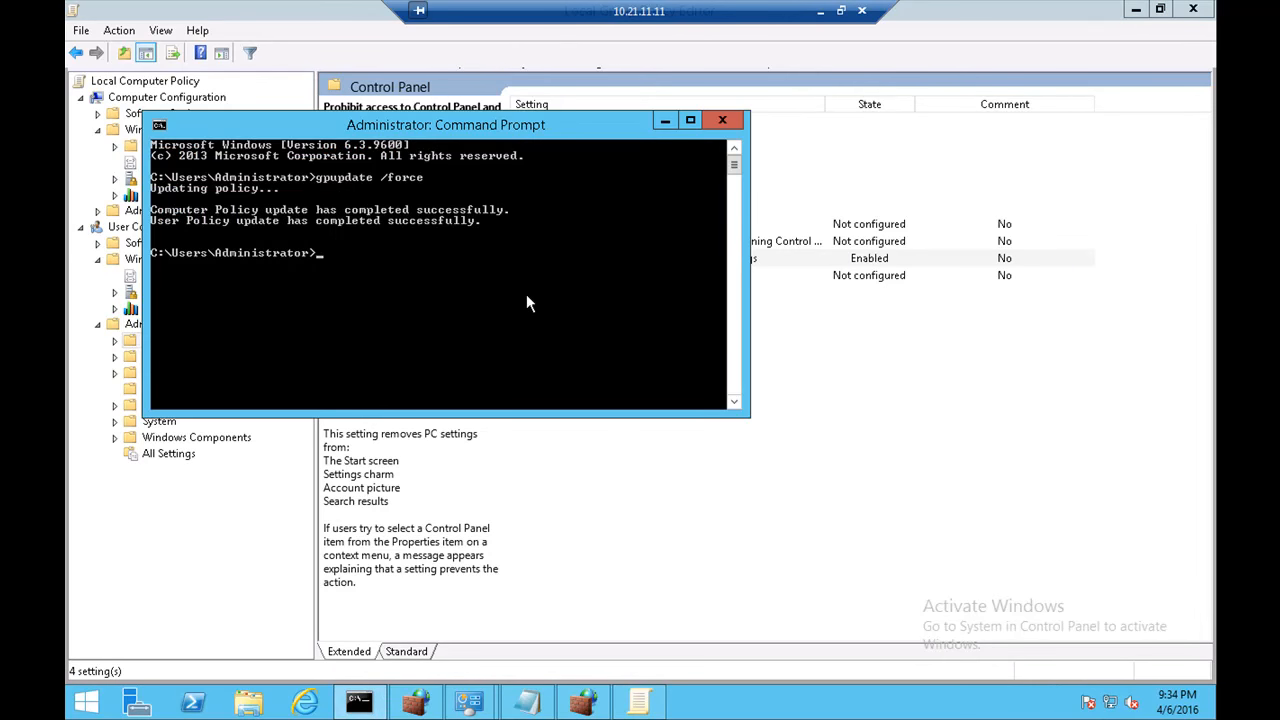
key(Up)
key(Return)
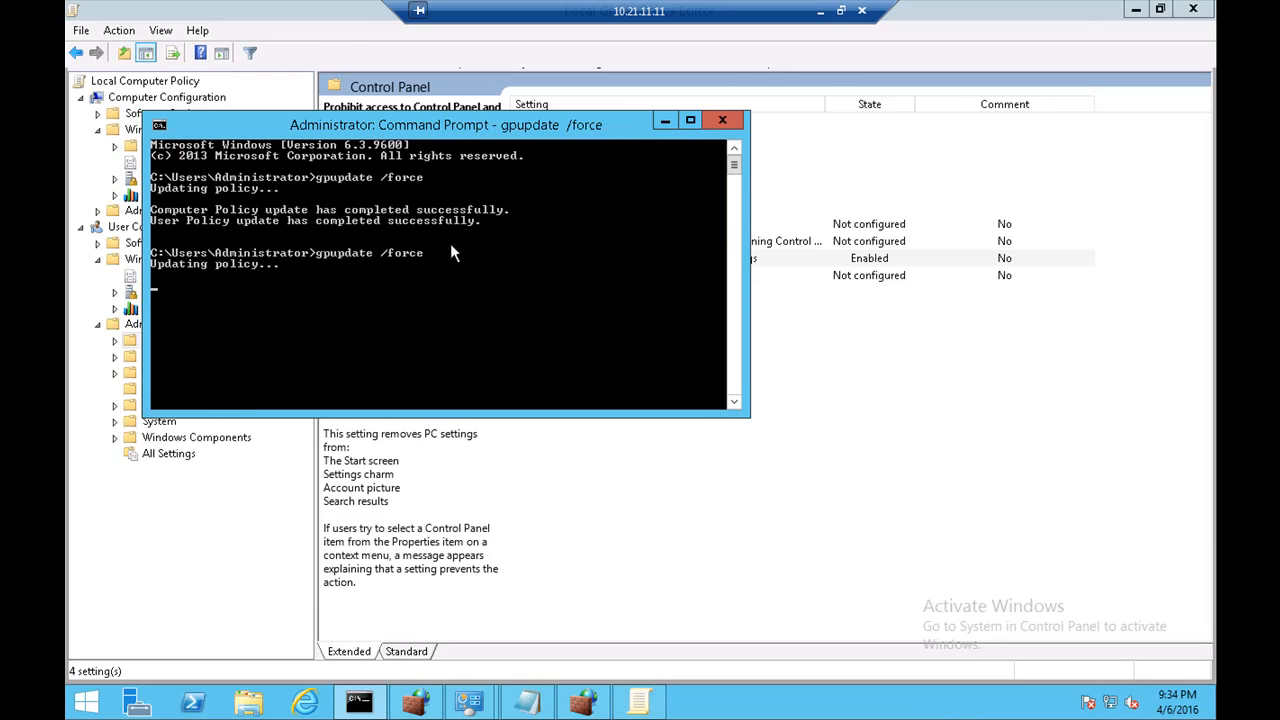
right_click(472, 703)
click(462, 654)
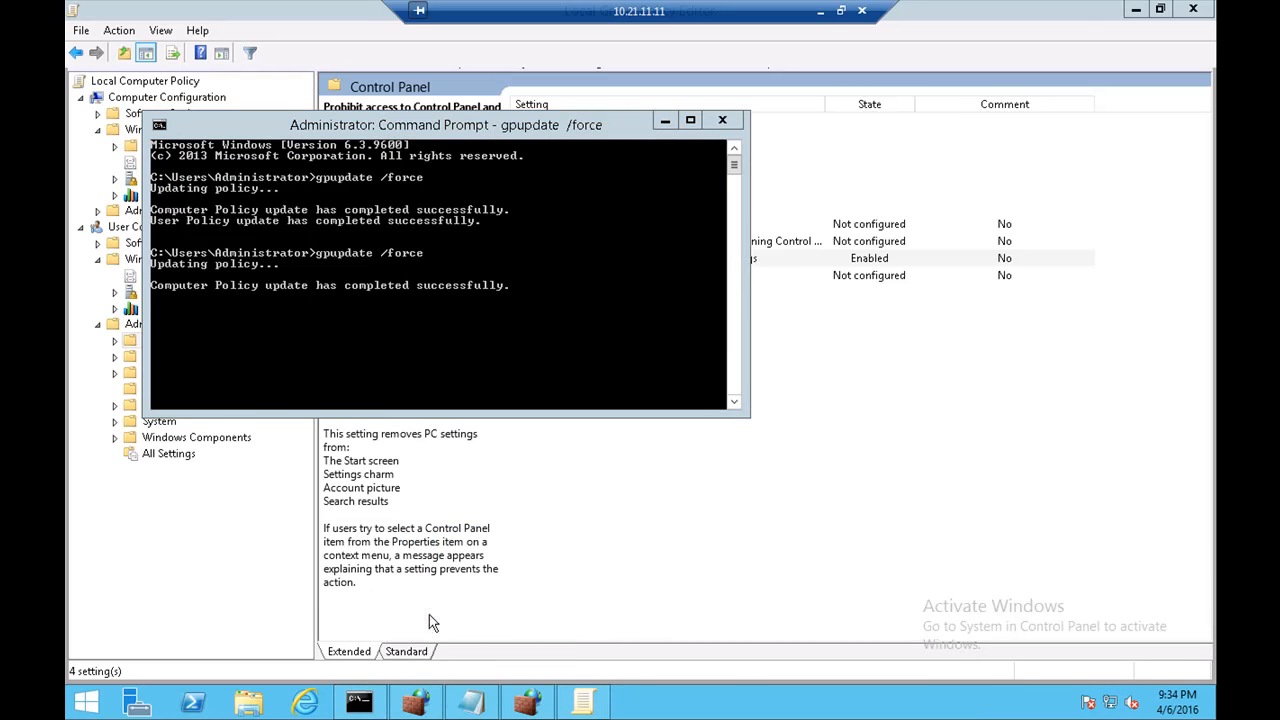
Try to open Control Panel to test the restriction, and dismiss the resulting message
right_click(95, 706)
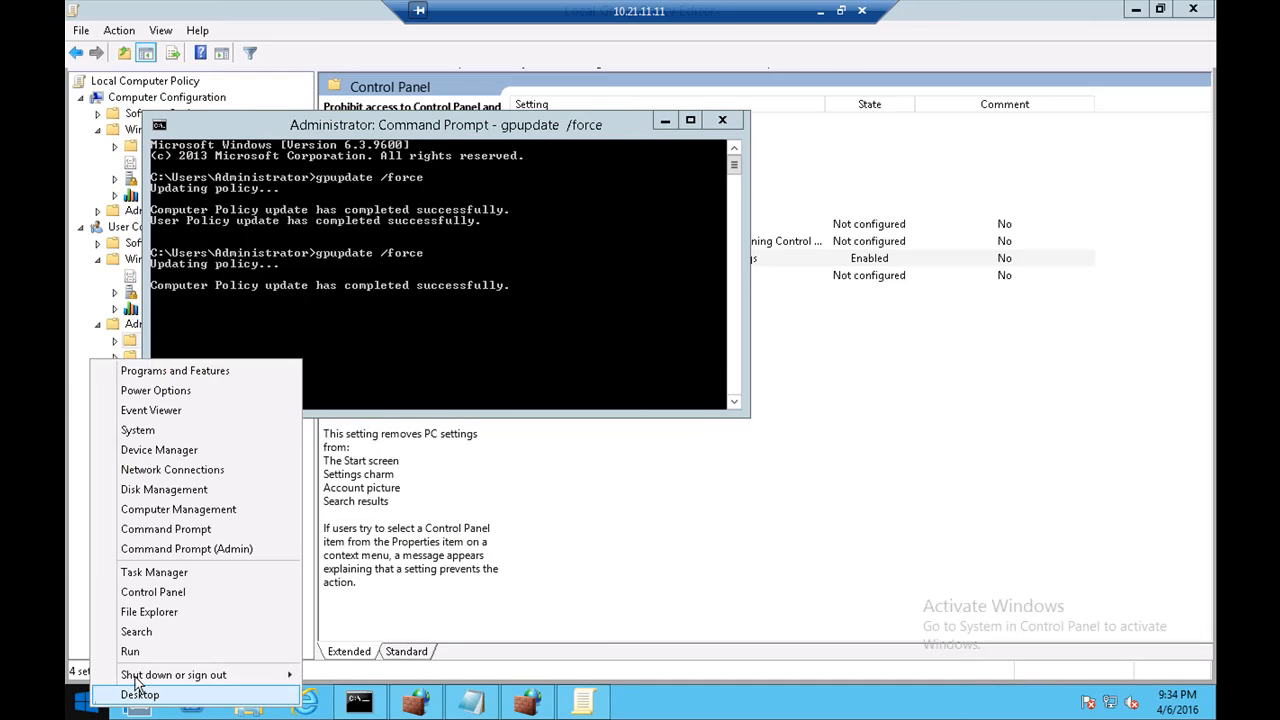
click(190, 592)
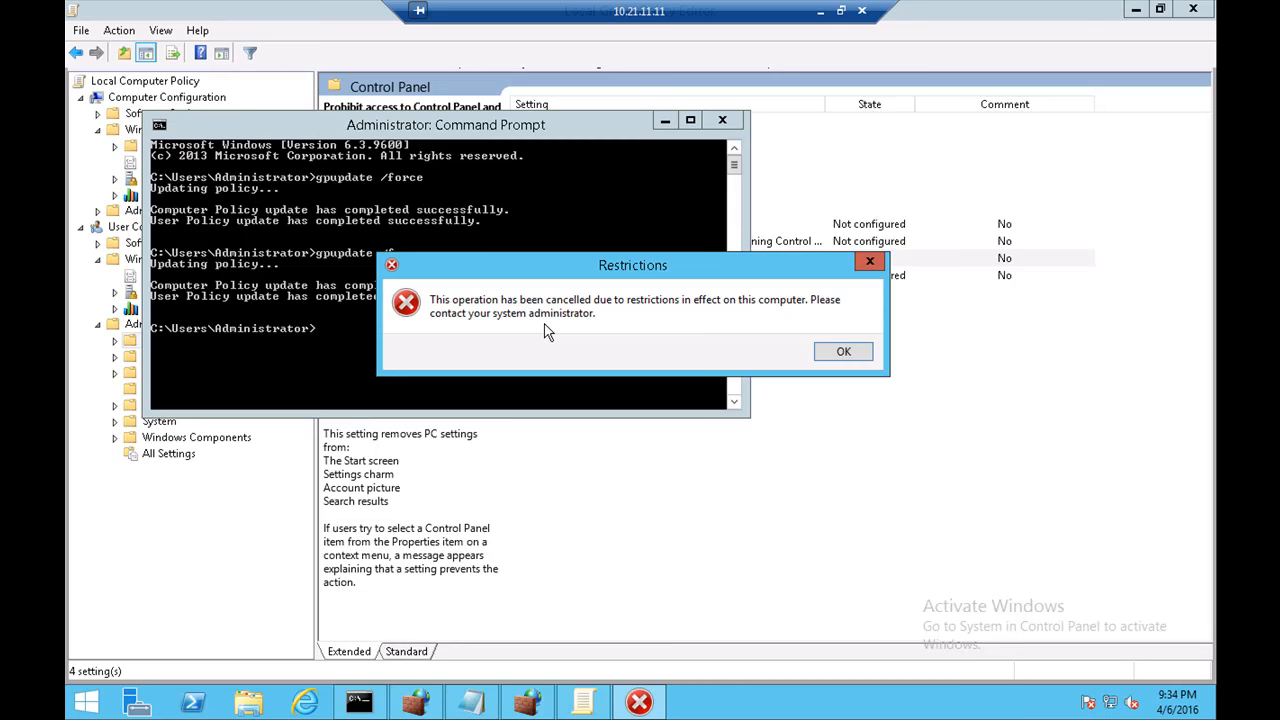
click(828, 349)
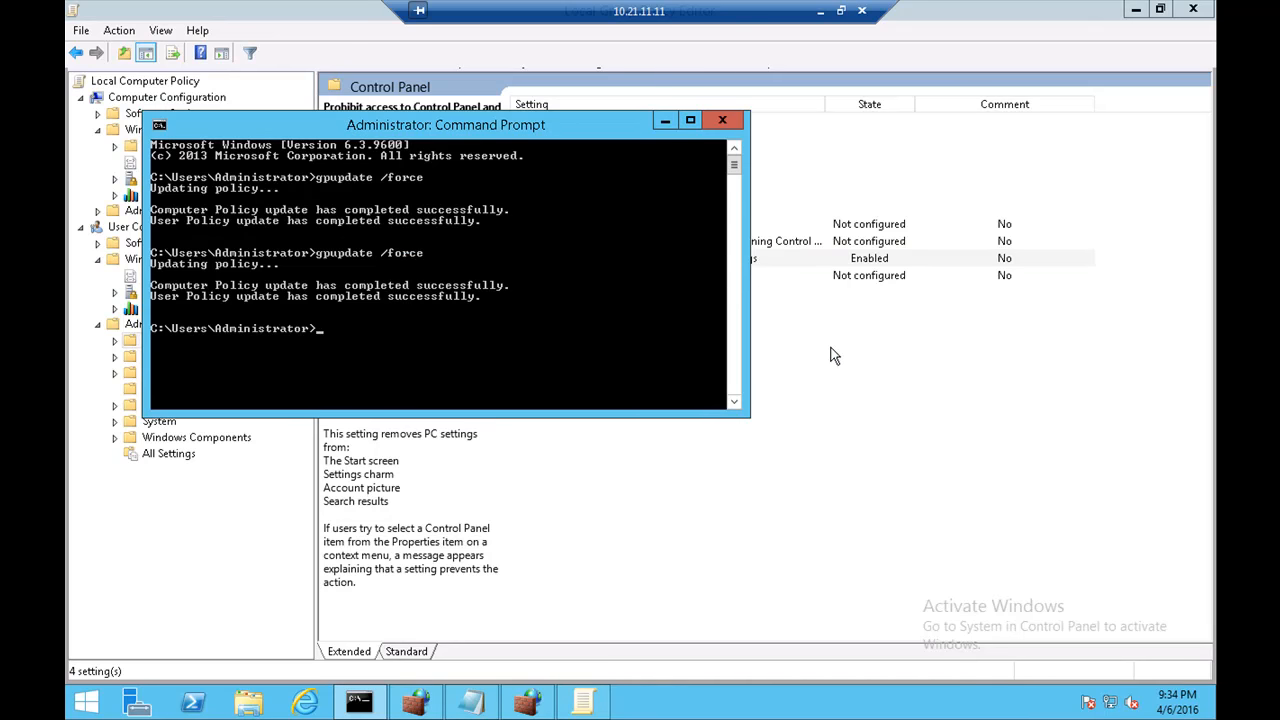
Return the Prohibit access to Control Panel and PC settings policy to Not Configured and save it
click(790, 326)
double_click(730, 258)
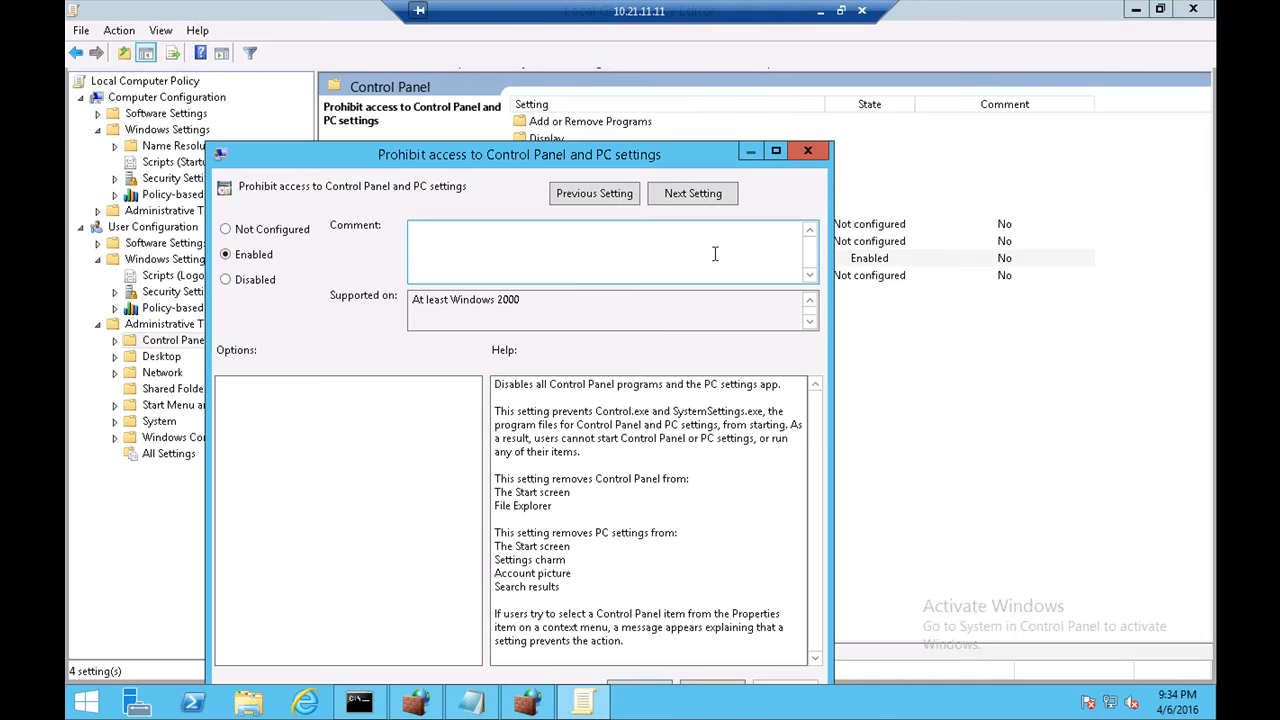
click(284, 231)
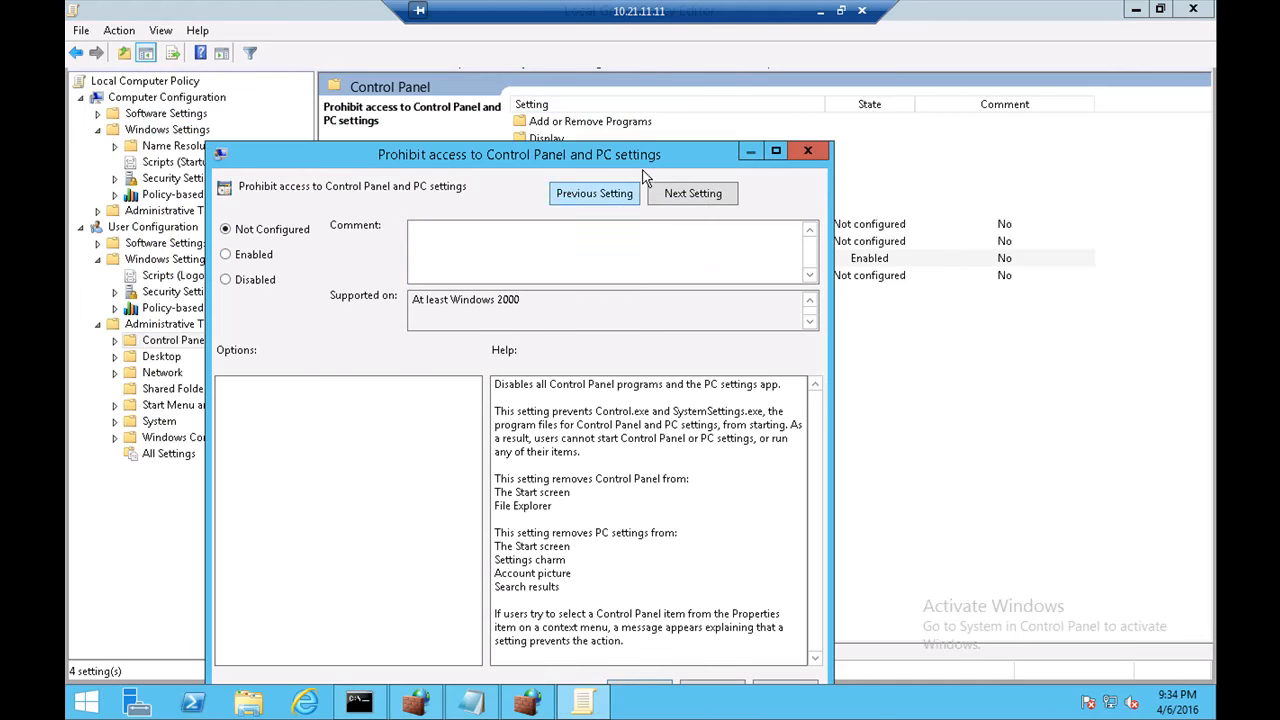
drag(636, 155, 642, 105)
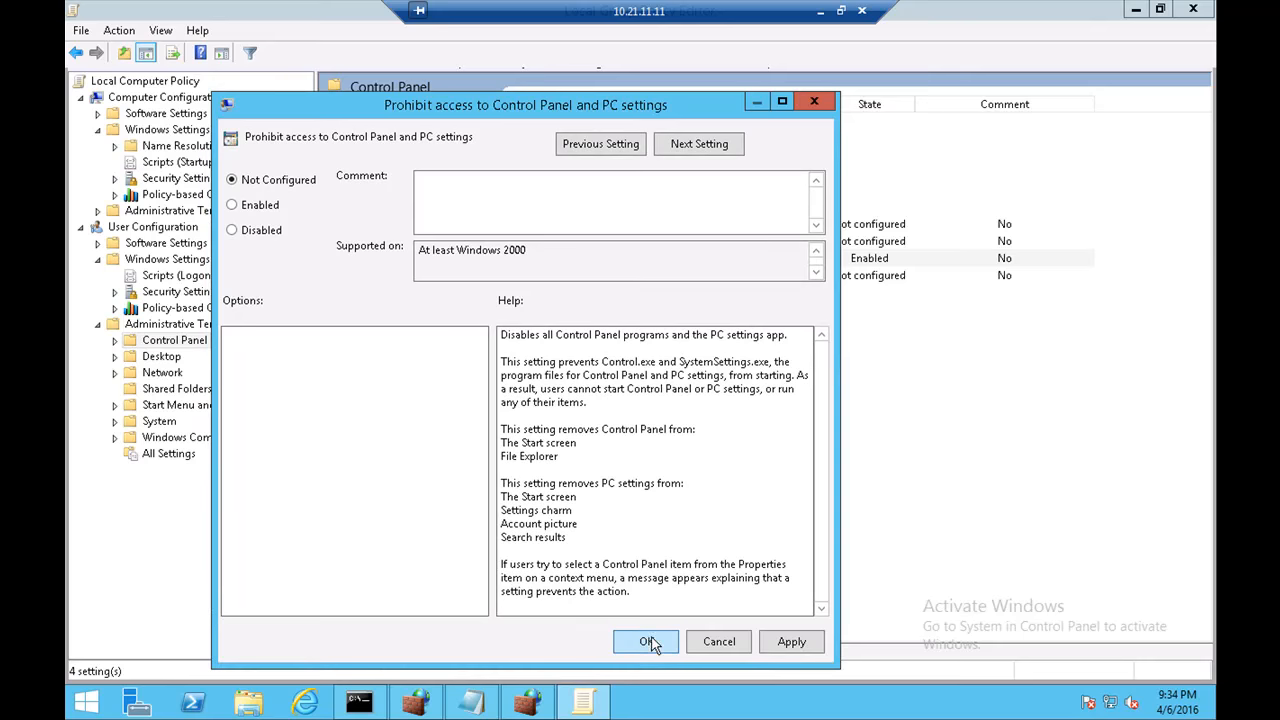
click(649, 642)
Rerun gpupdate /force in Command Prompt, minimize it, and open Control Panel to check access
click(359, 703)
key(Up)
key(Return)
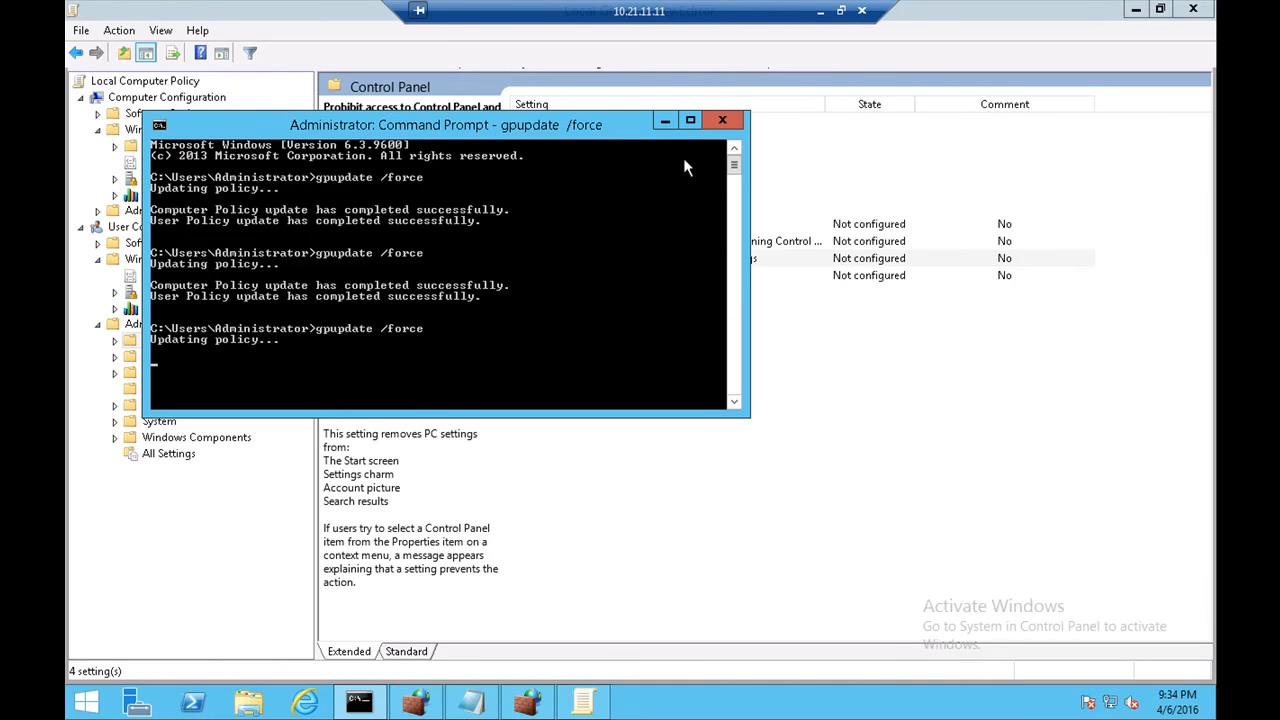
click(665, 121)
right_click(97, 705)
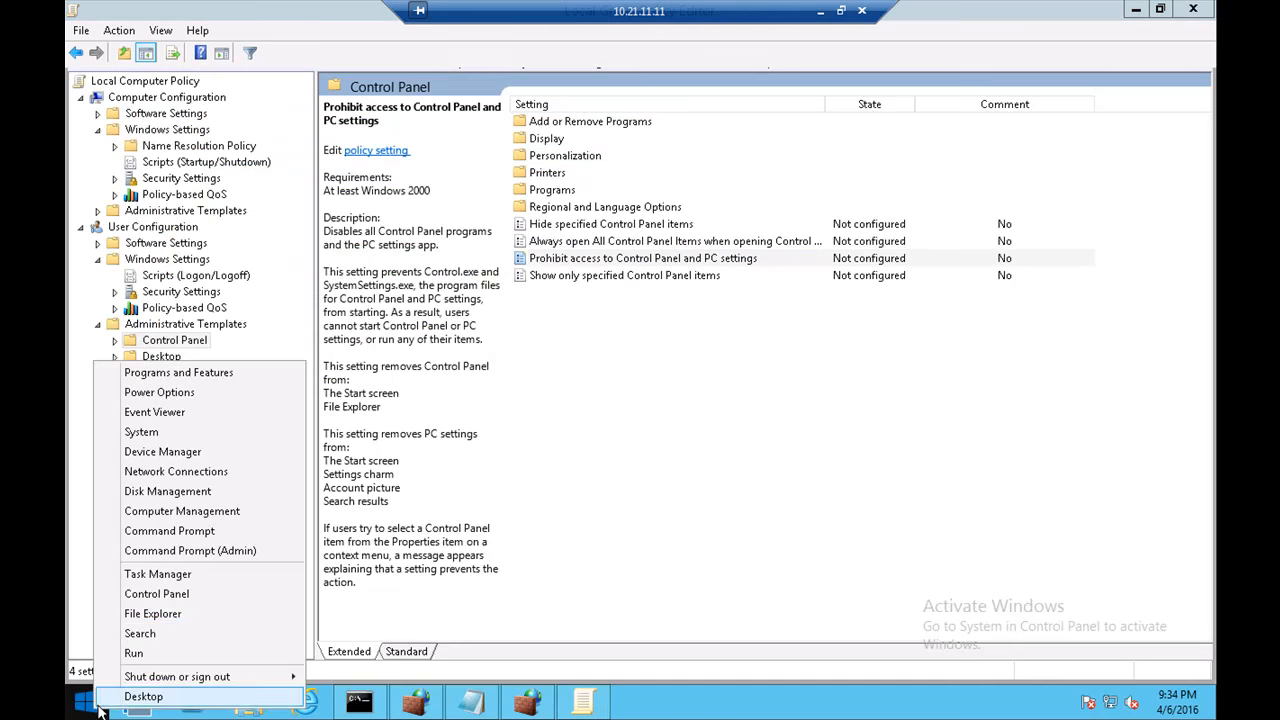
click(167, 593)
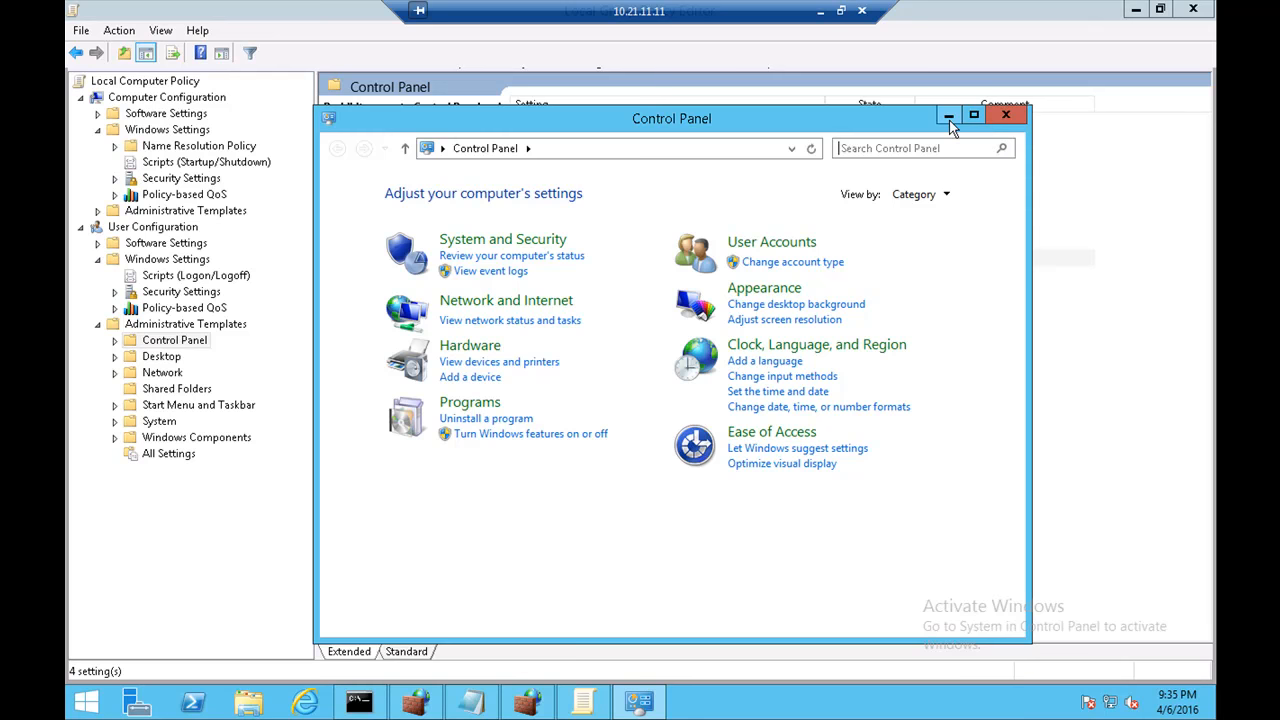
Open File Explorer and examine the local drives listed under This PC, selecting Local Disk (E:)
click(250, 703)
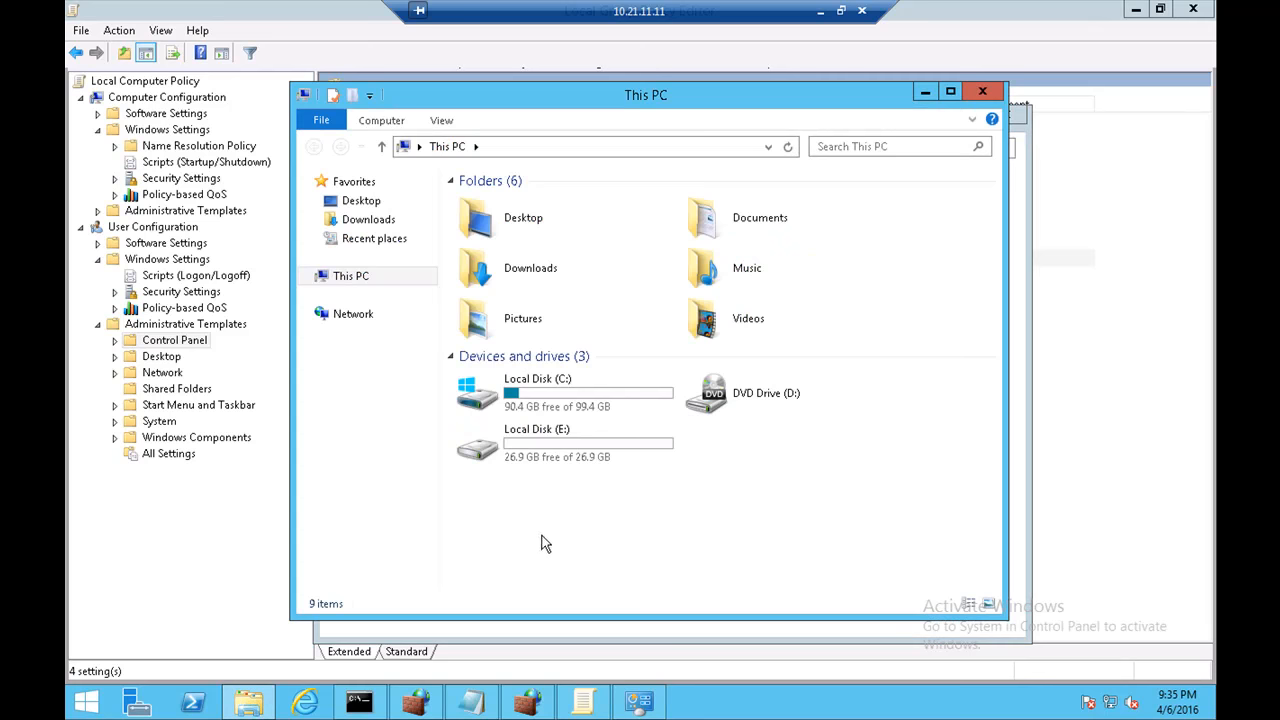
click(983, 91)
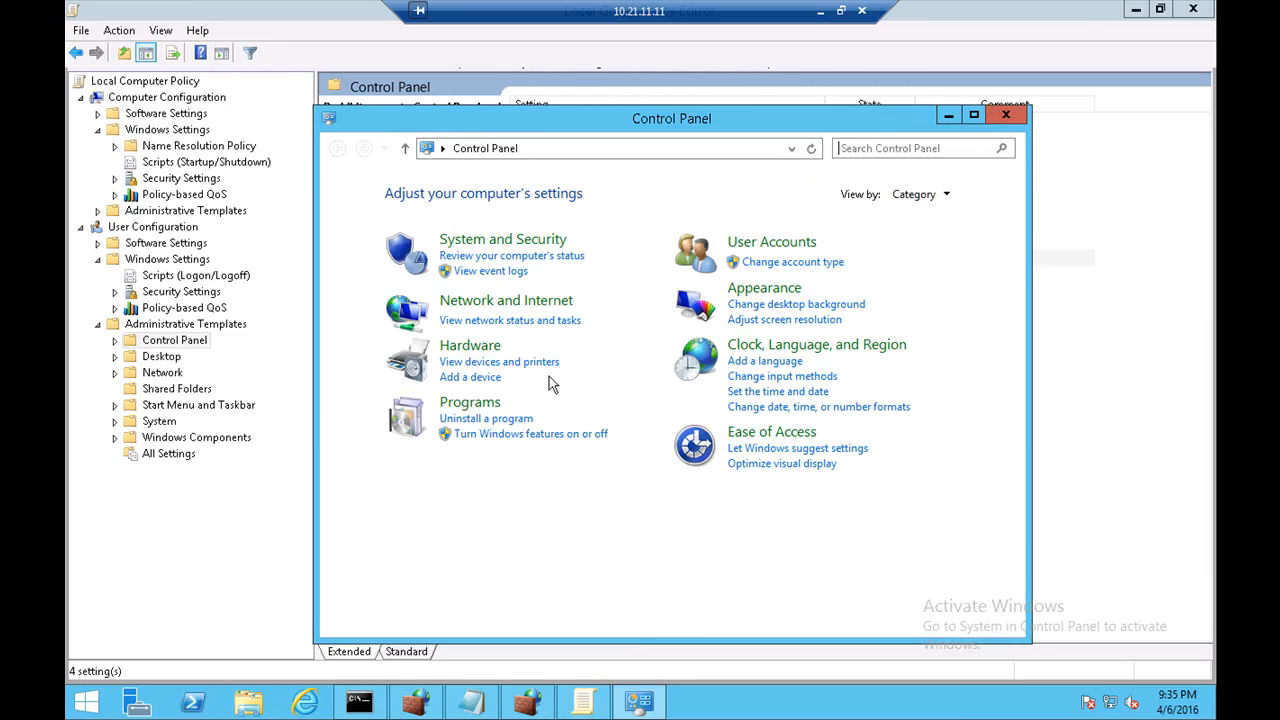
click(255, 704)
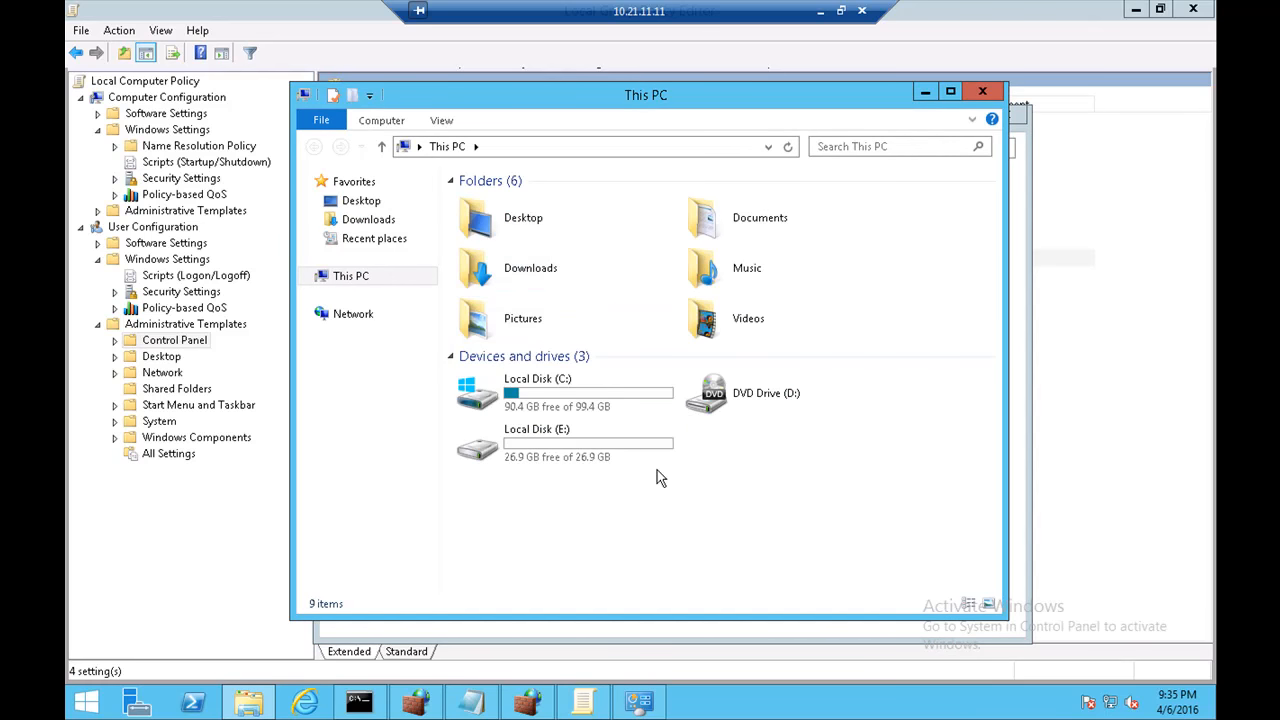
click(605, 408)
key(Down)
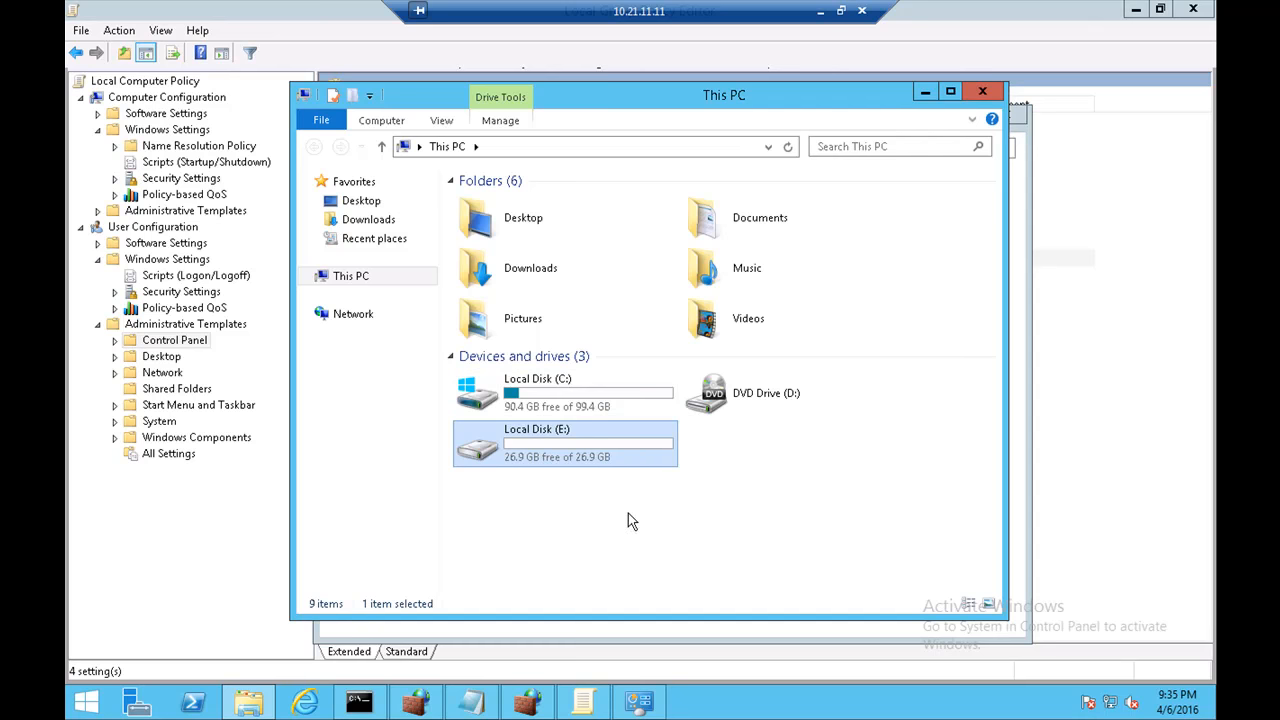
In the Local Group Policy Editor, show the File Explorer policies under User Configuration, Administrative Templates, Windows Components
click(203, 517)
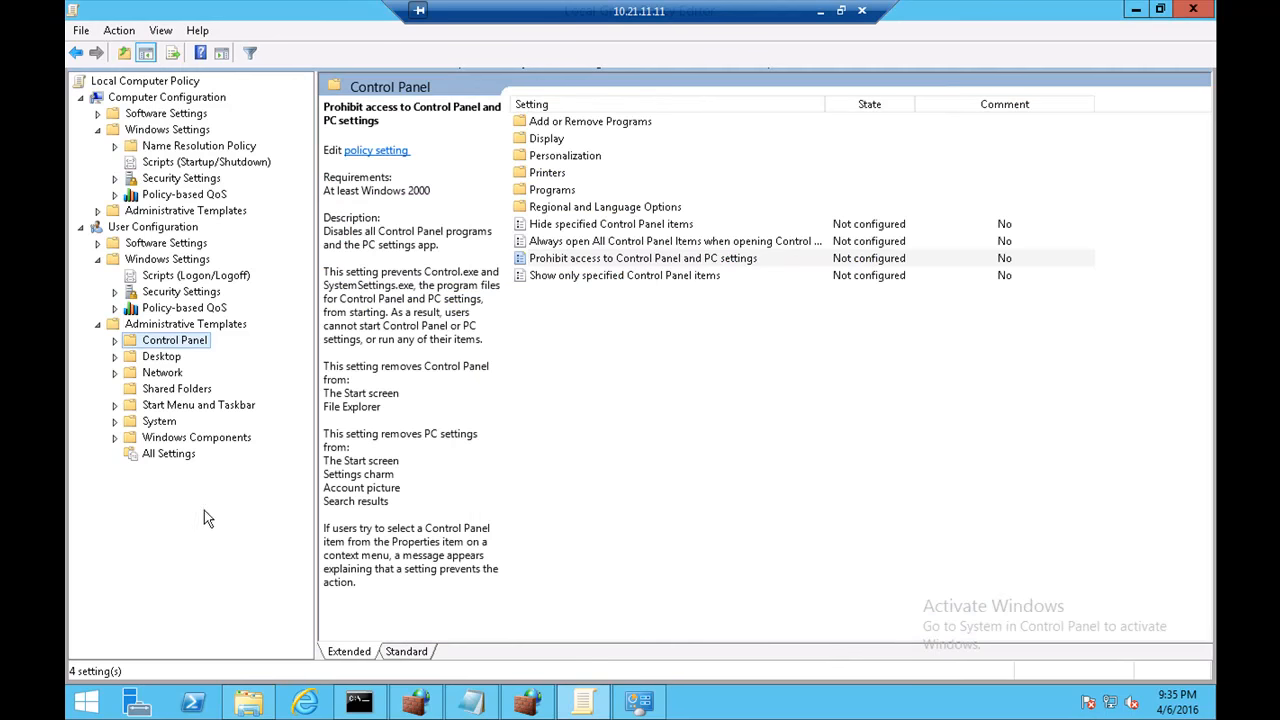
click(81, 227)
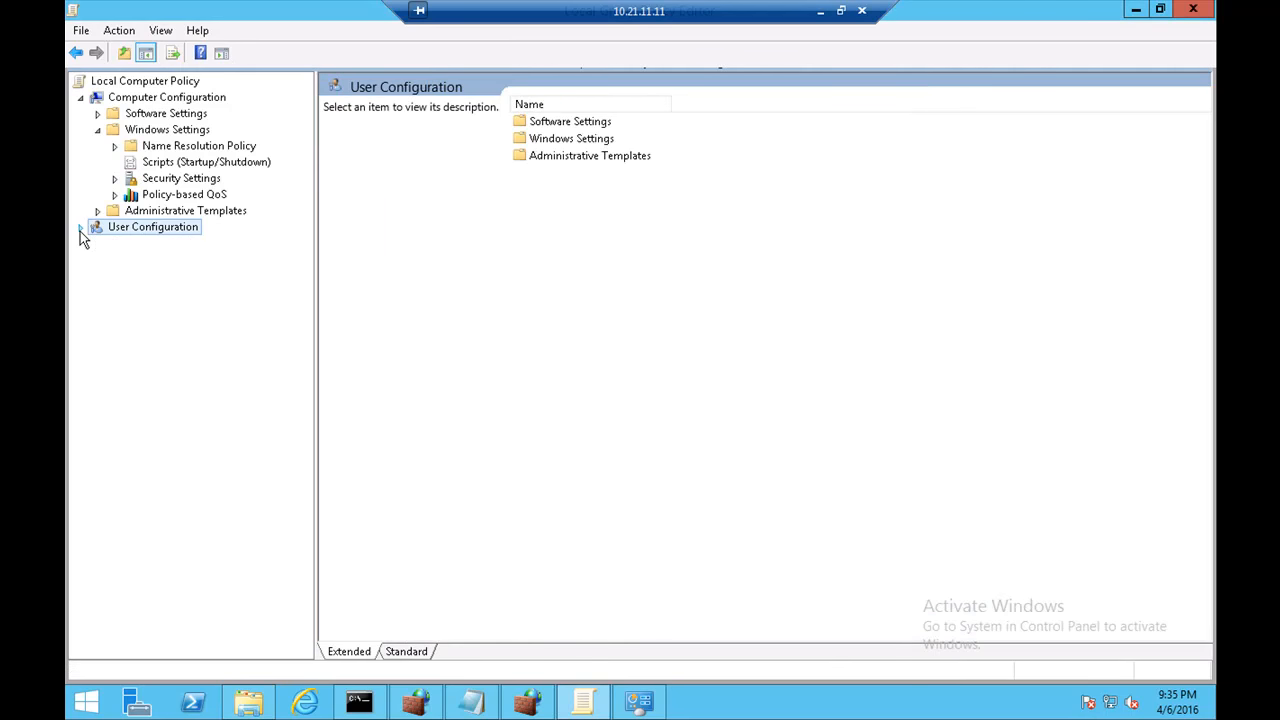
click(80, 229)
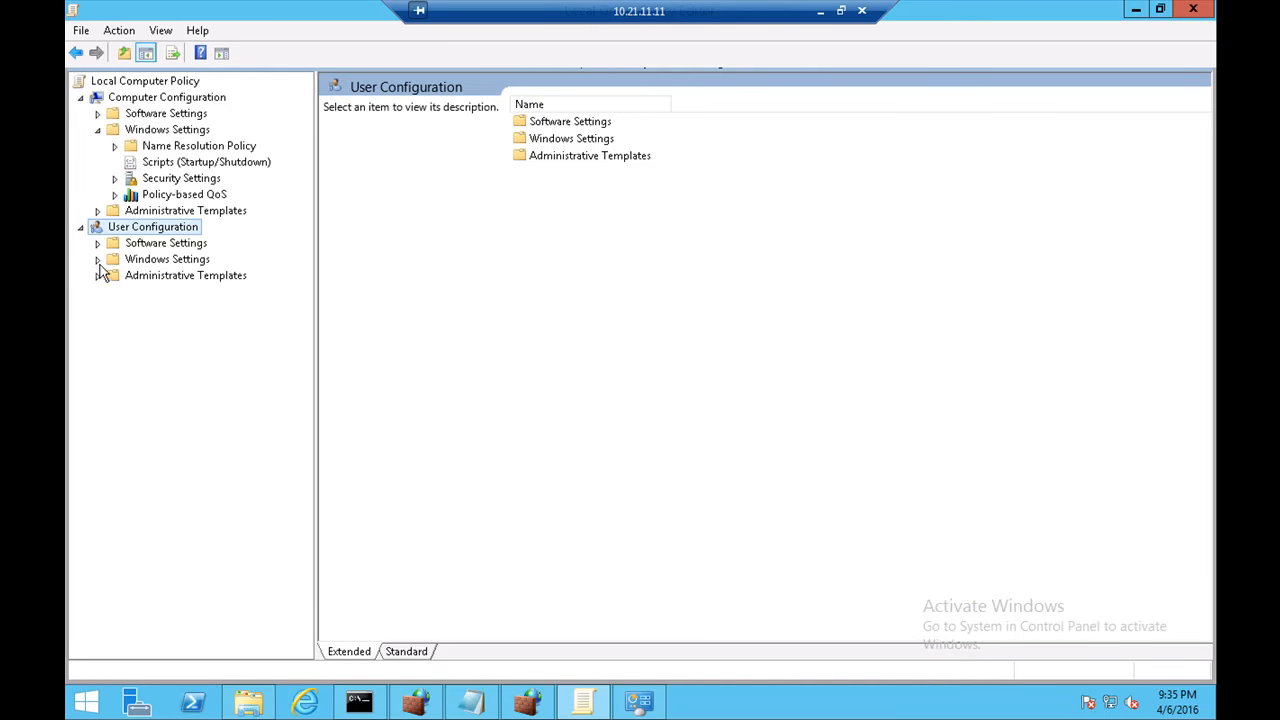
click(97, 259)
click(97, 259)
double_click(160, 276)
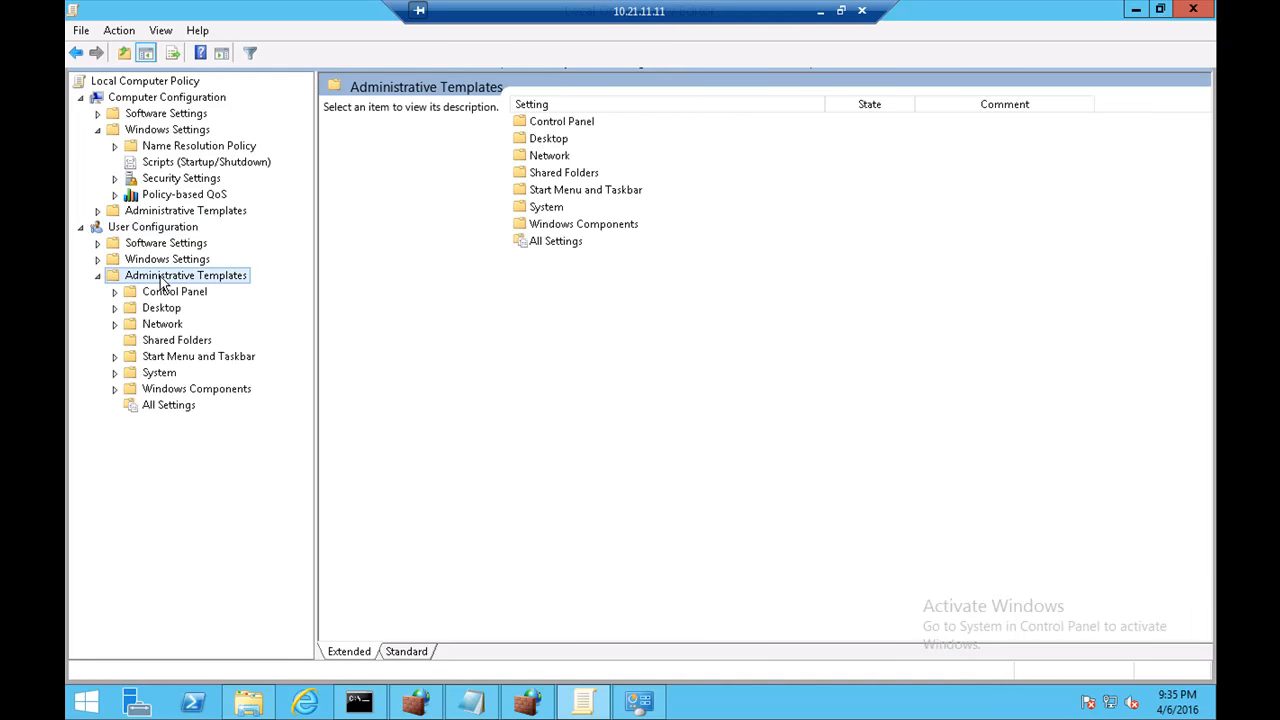
double_click(170, 392)
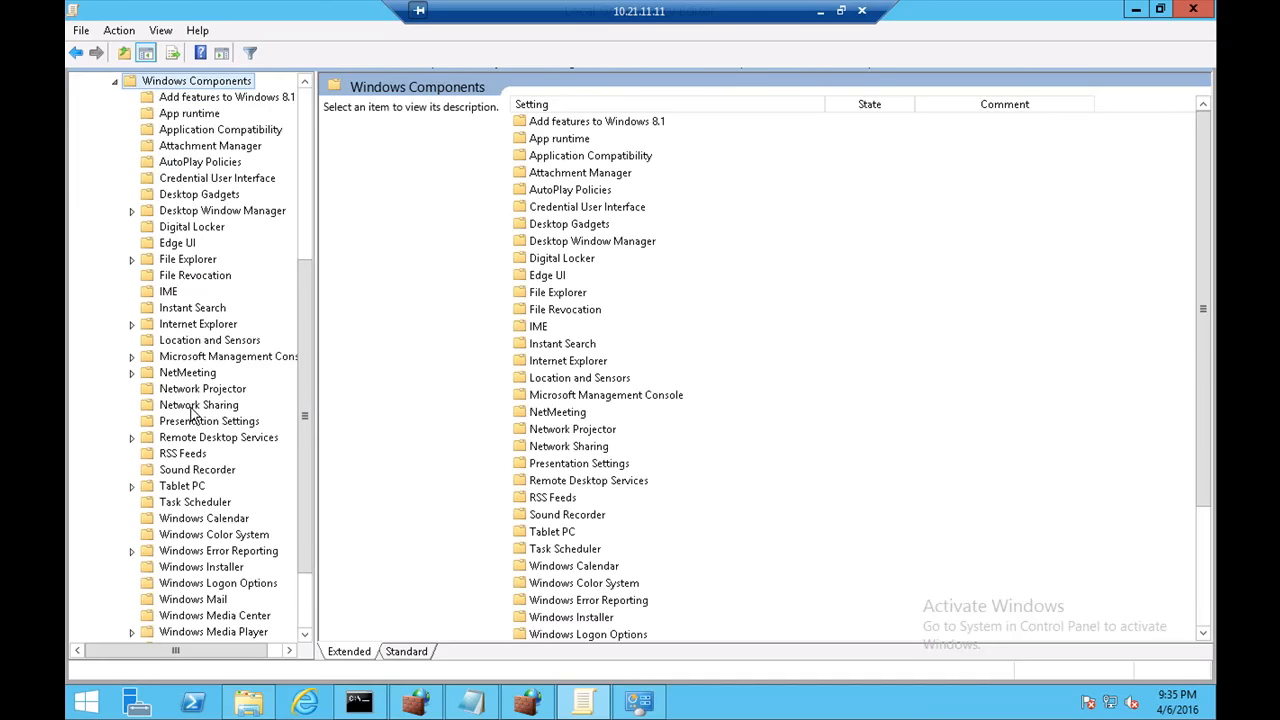
key(f)
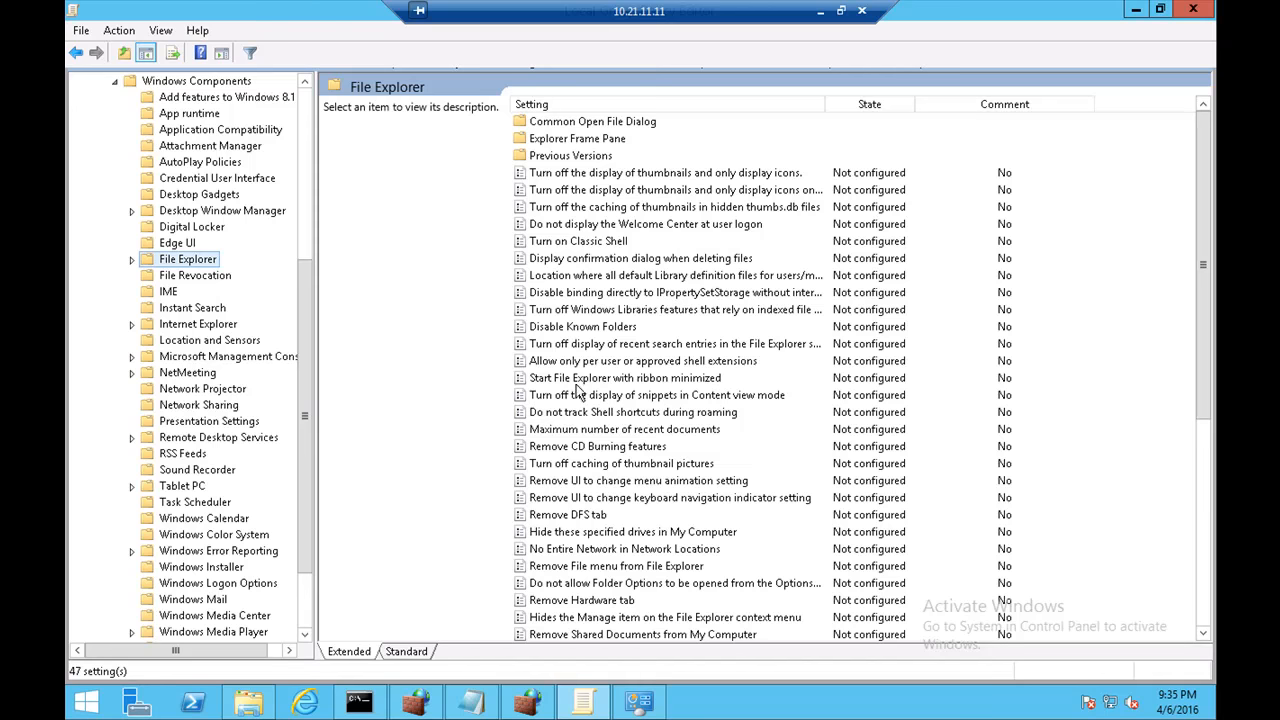
Locate and select the Prevent access to drives from My Computer policy among the File Explorer settings
click(613, 463)
scroll(613, 466, down, 3)
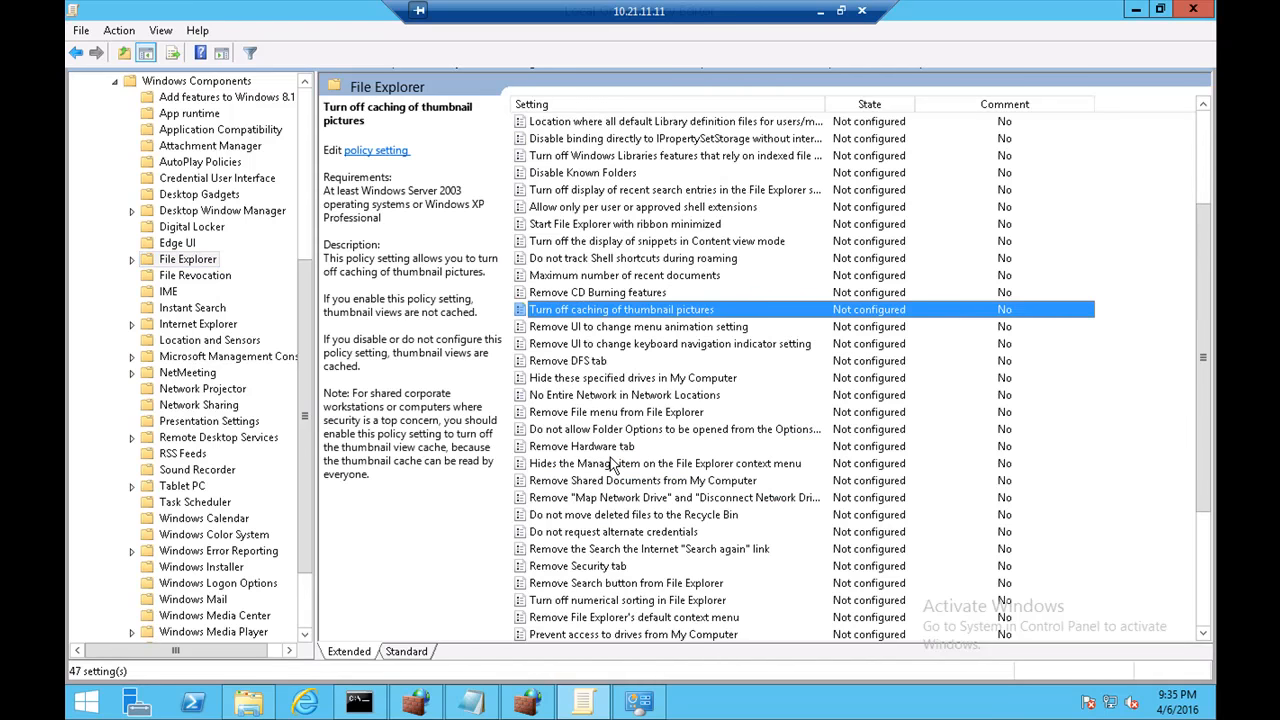
scroll(613, 463, up, 3)
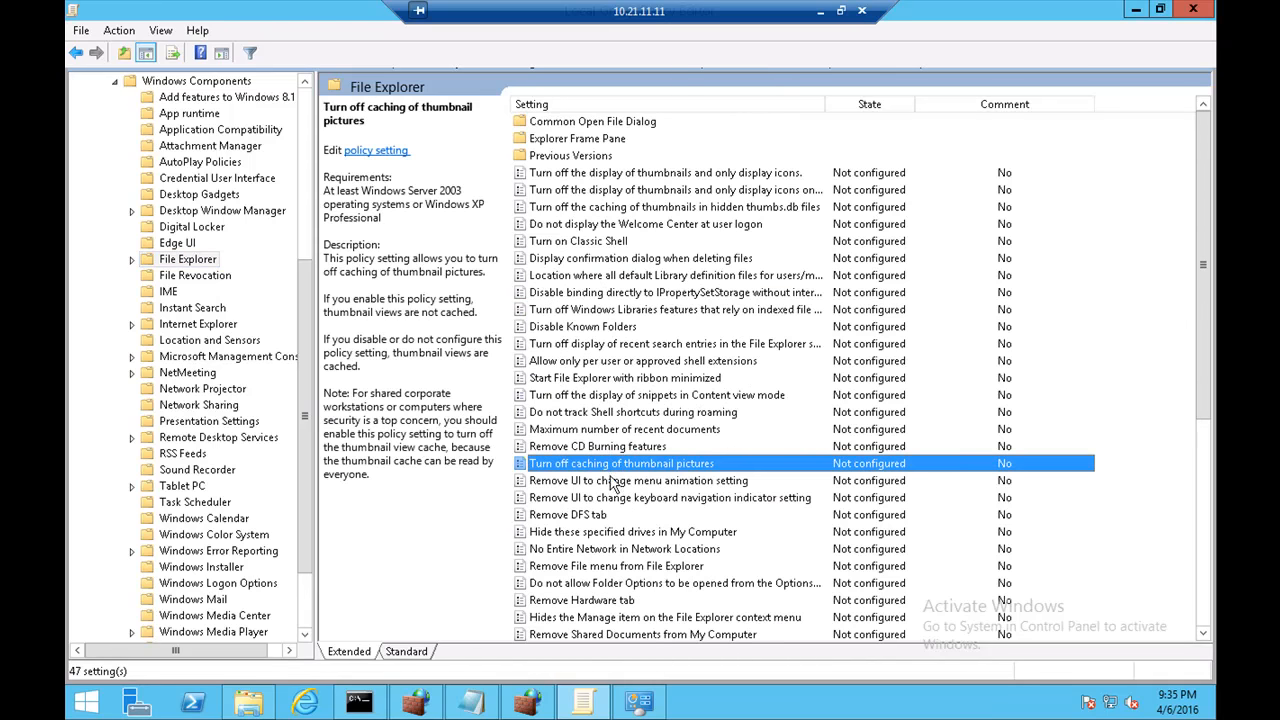
scroll(604, 484, down, 7)
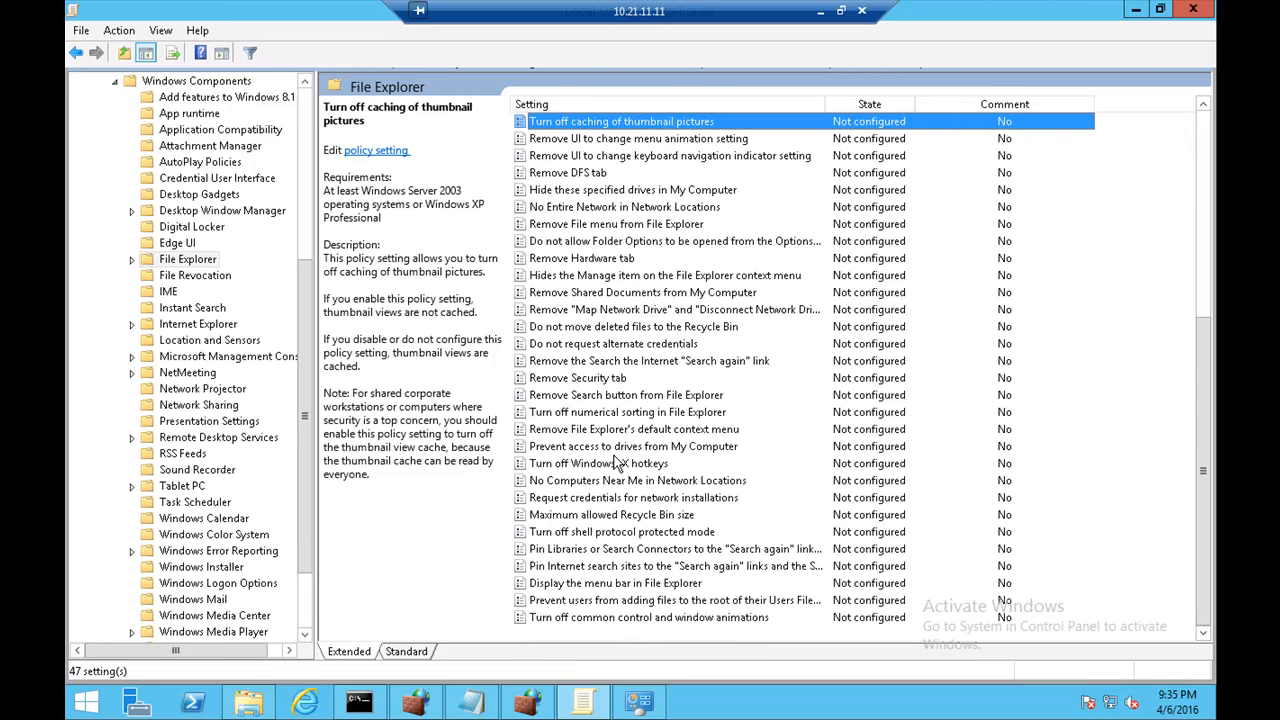
click(615, 463)
key(p)
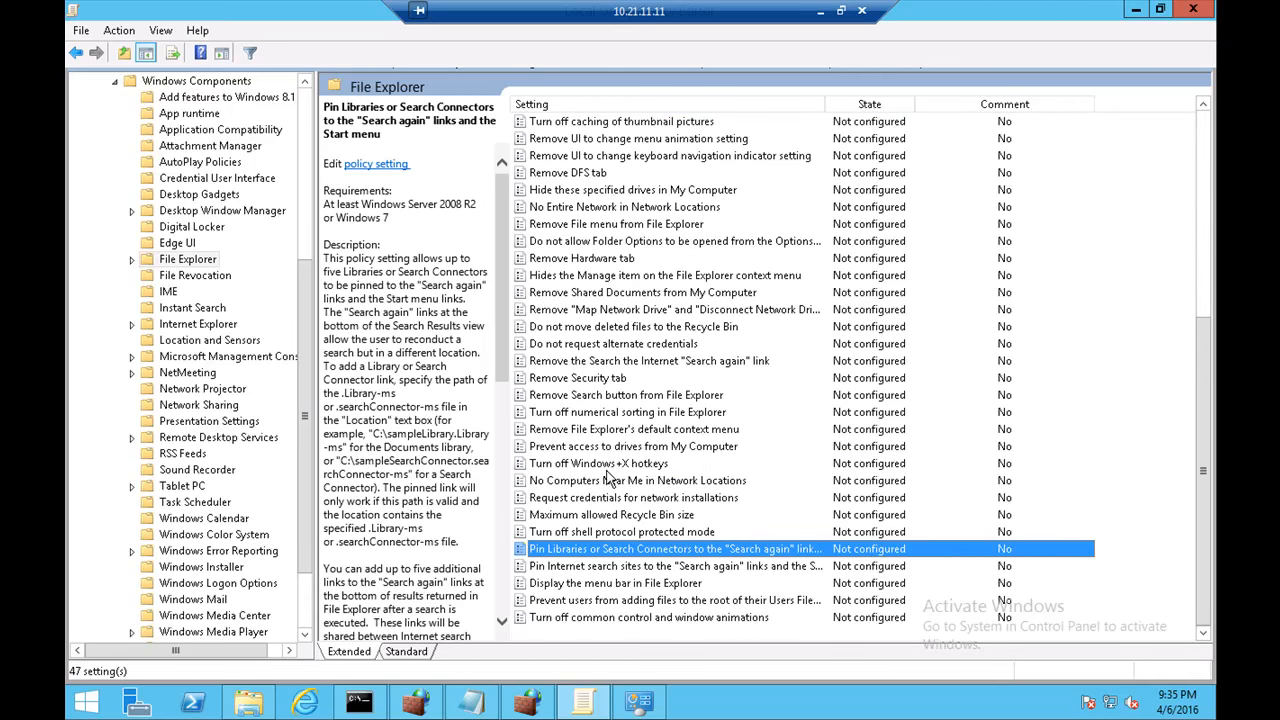
key(p)
key(p)
key(p)
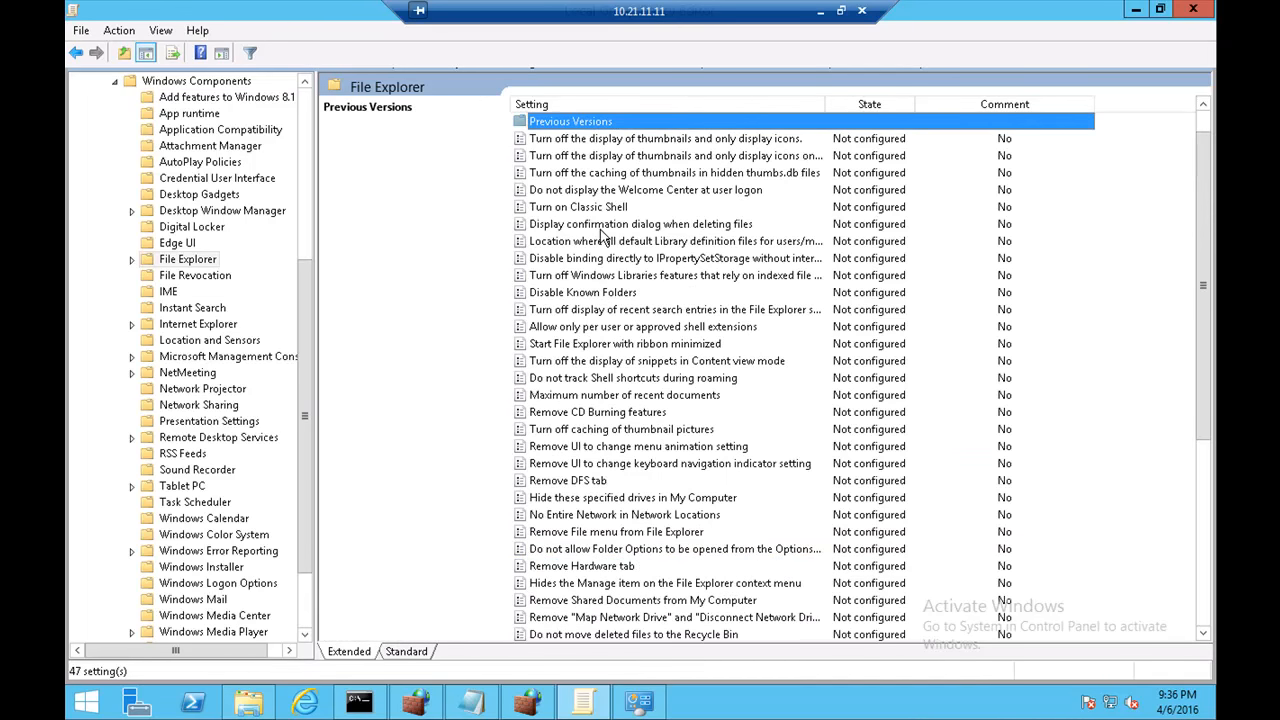
key(p)
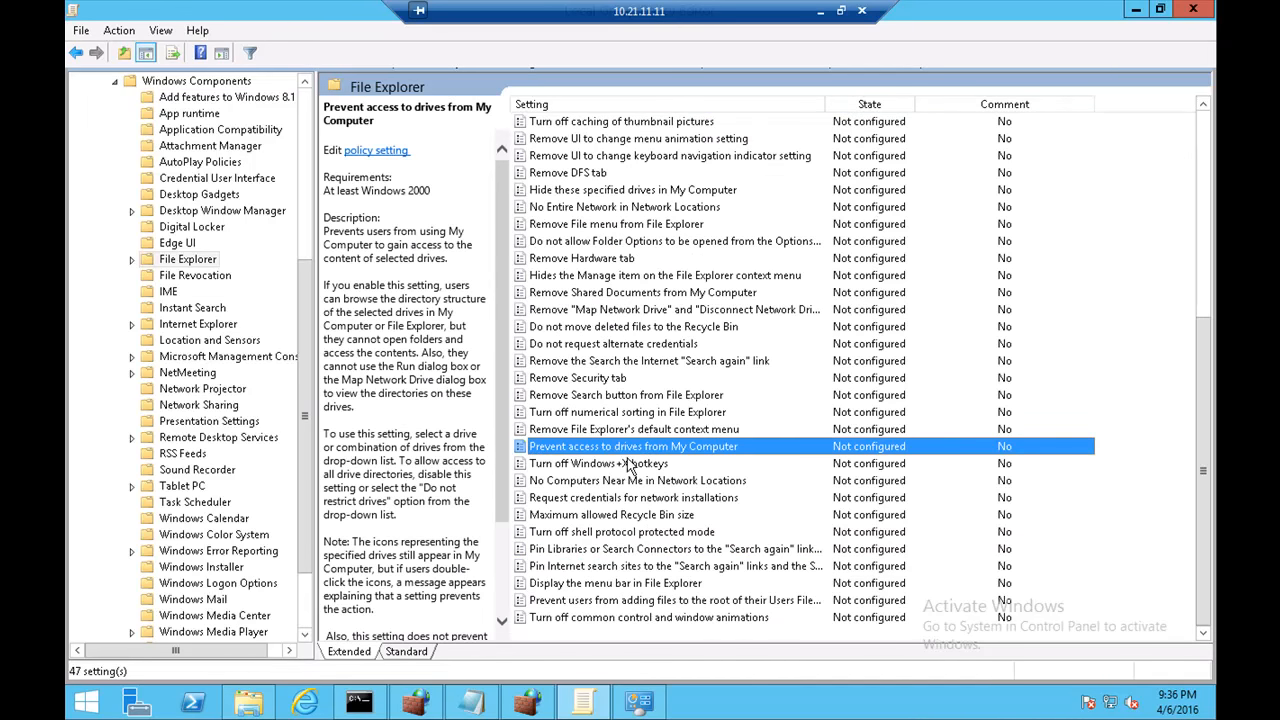
Enable the Prevent access to drives from My Computer policy with the Restrict all drives option and save it
key(Return)
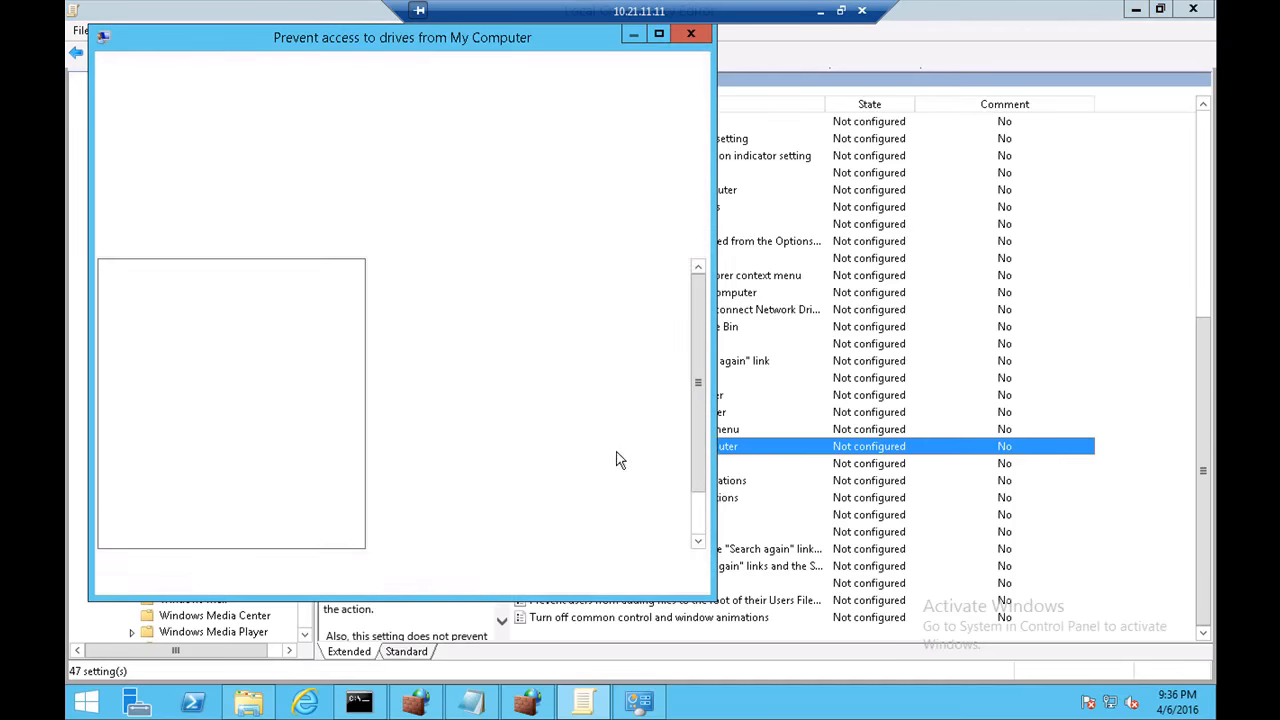
click(130, 138)
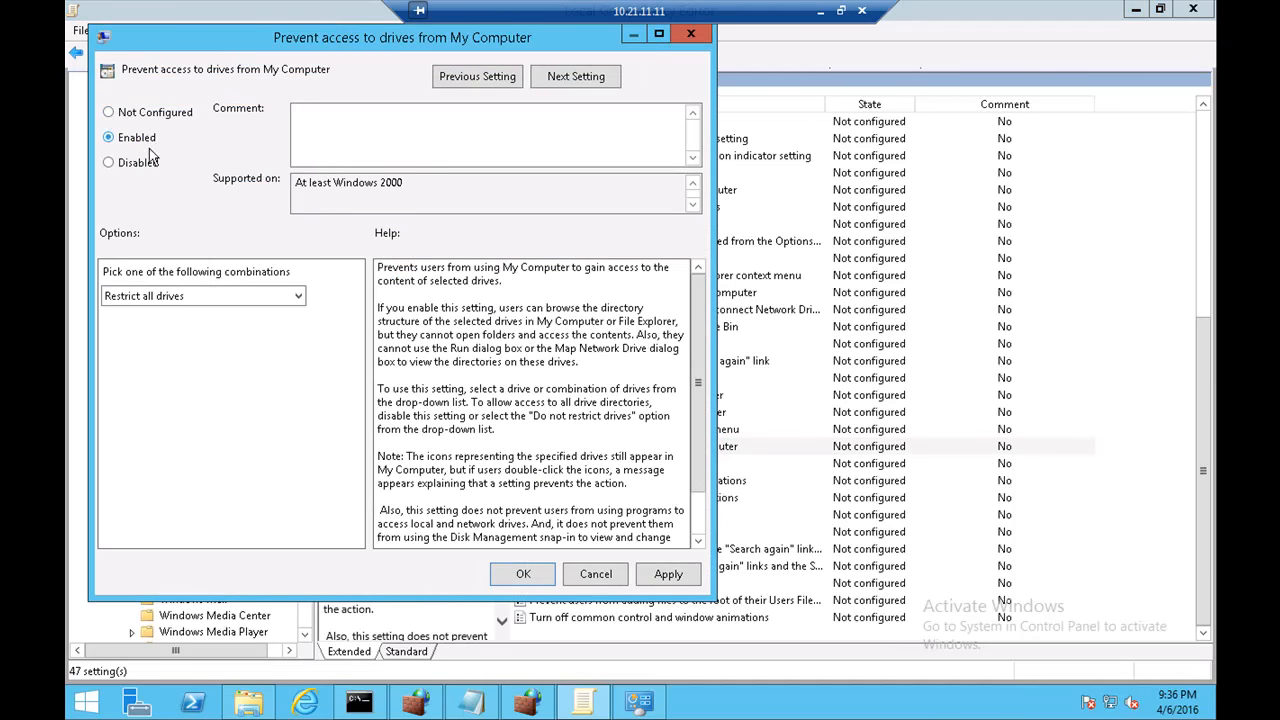
click(237, 298)
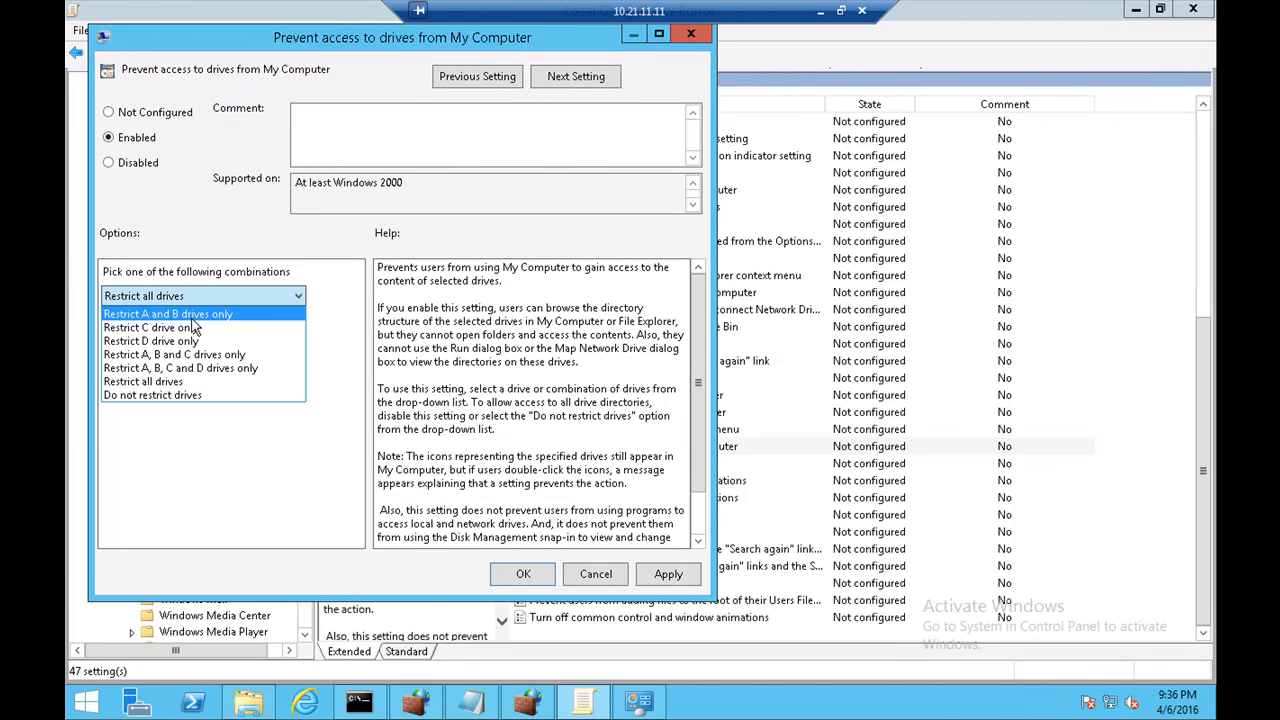
click(185, 381)
click(523, 573)
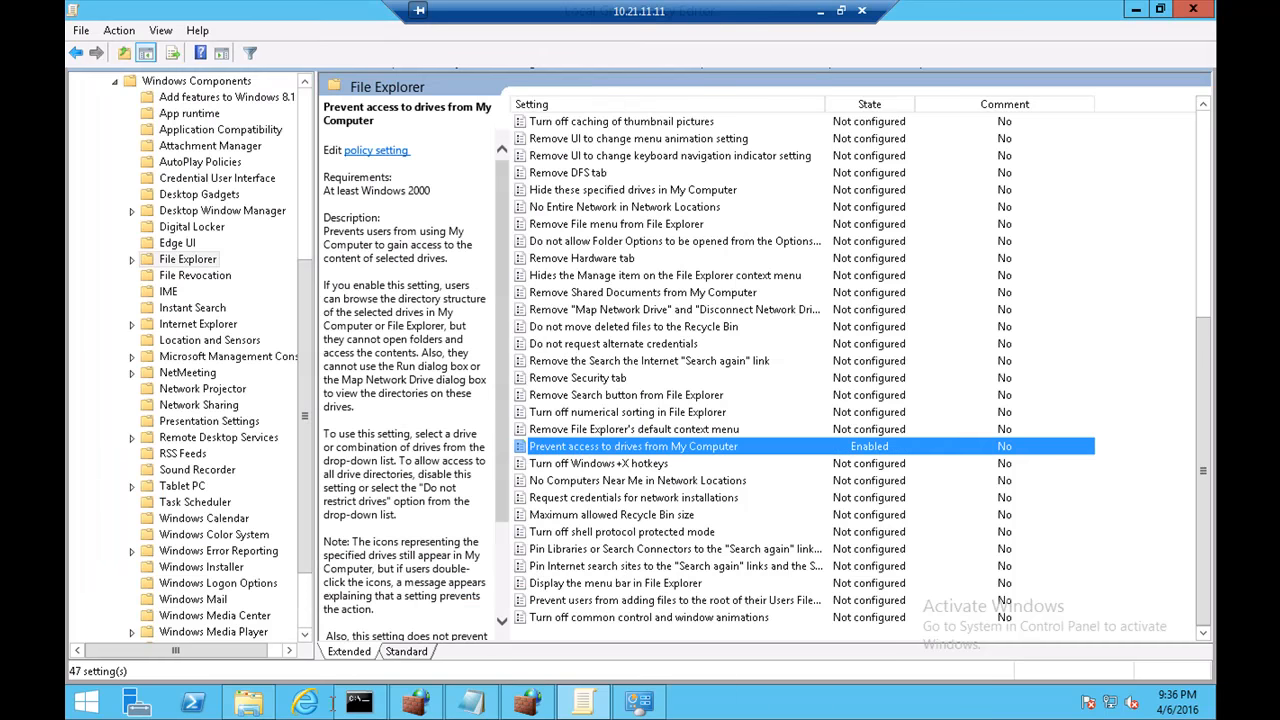
Reopen the Prevent access to drives from My Computer policy, check its drive combination option, and close it with the selection kept
click(359, 702)
key(Up)
click(665, 121)
double_click(647, 453)
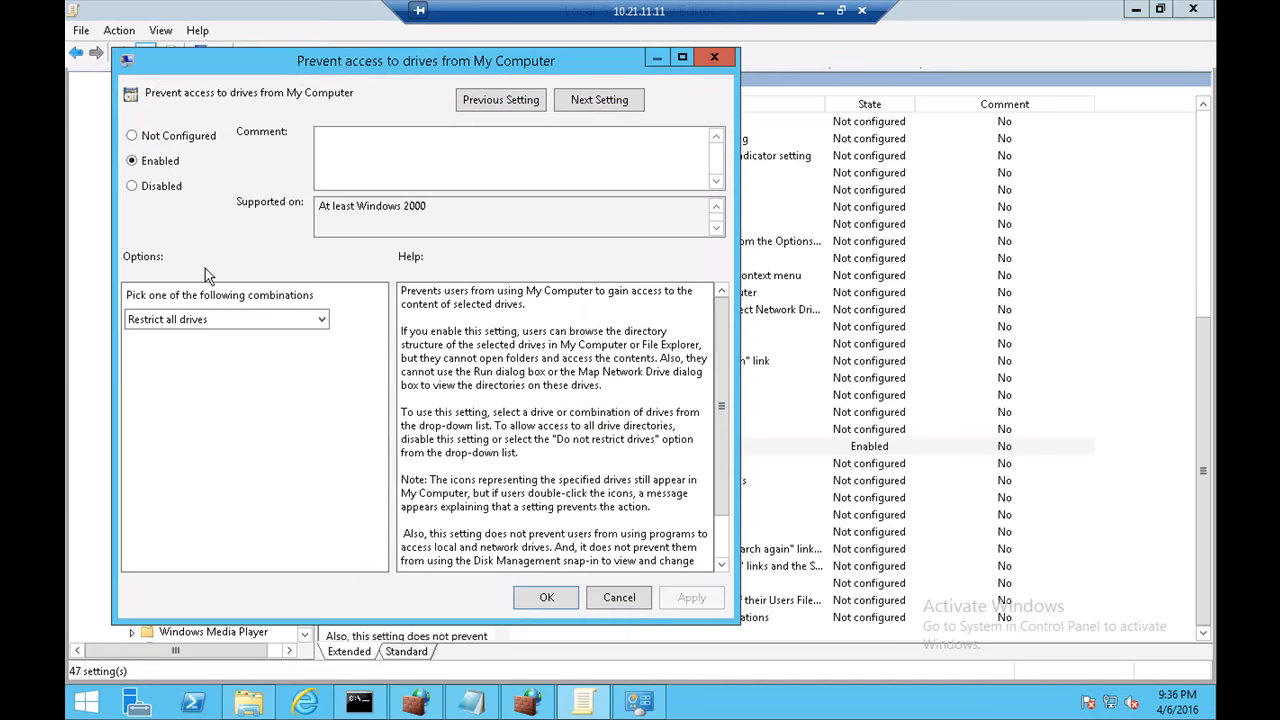
click(222, 320)
click(222, 321)
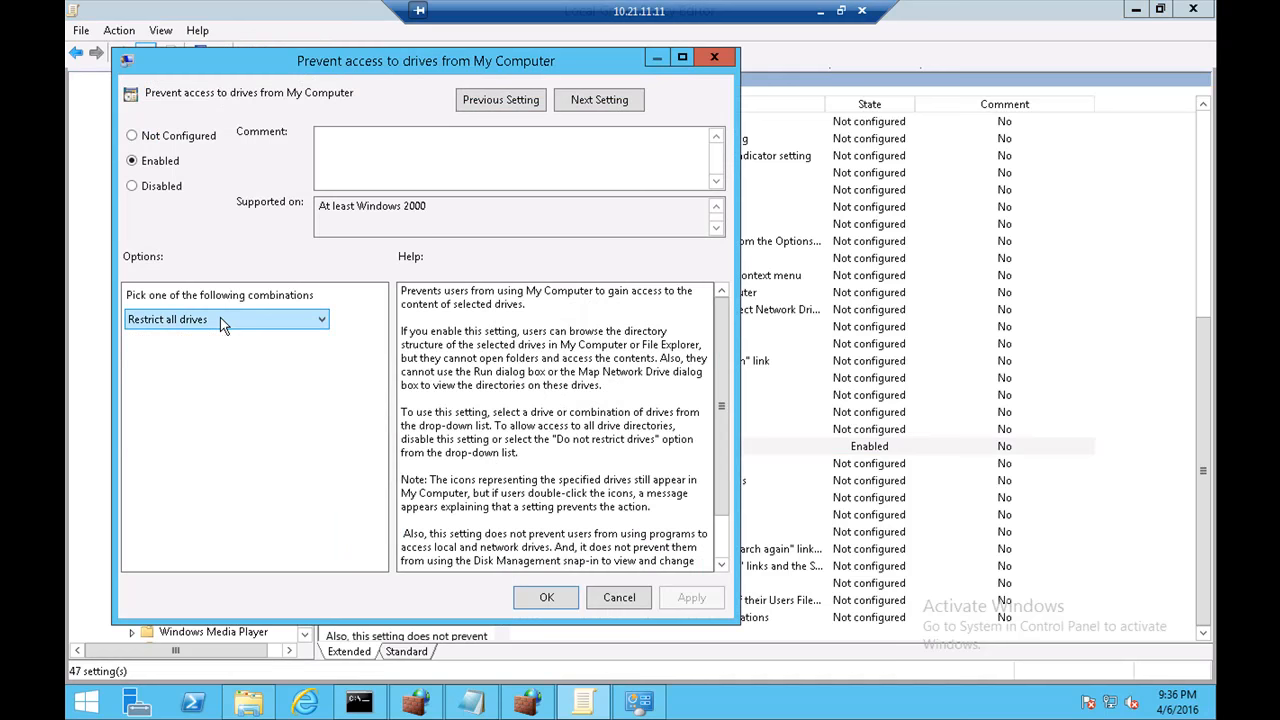
click(546, 597)
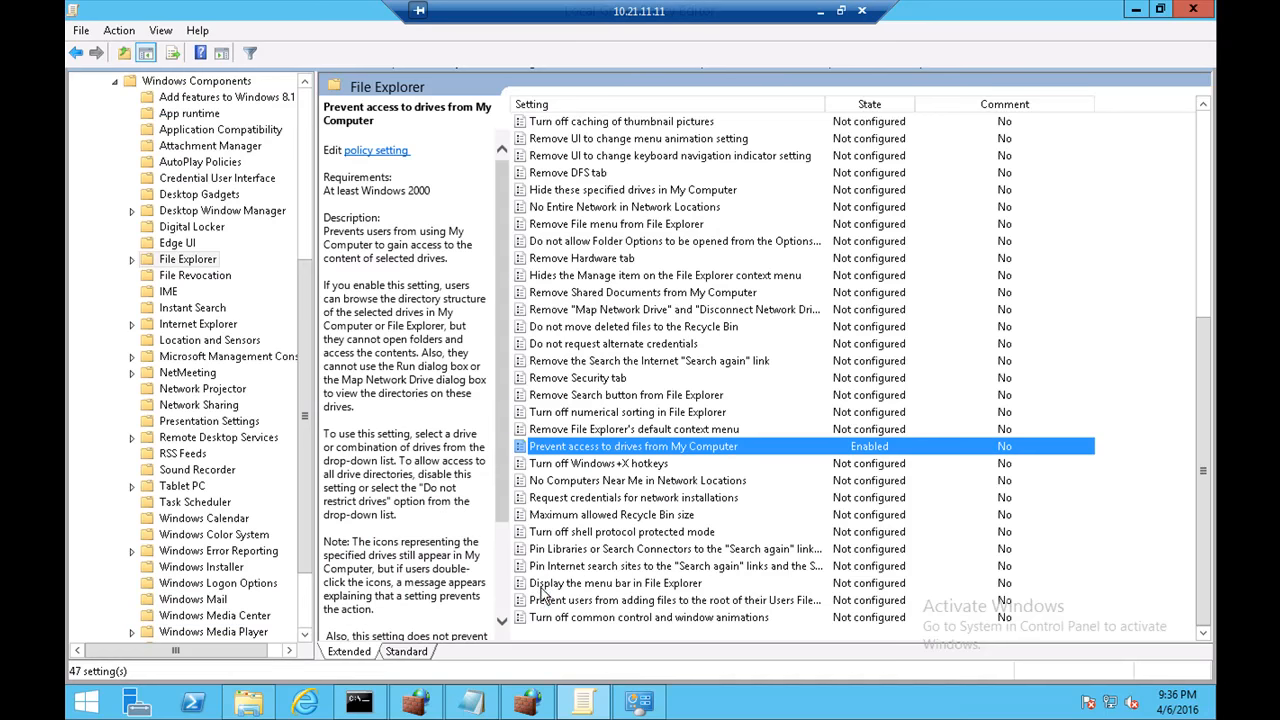
Rerun gpupdate /force in Command Prompt to apply the drive restriction
click(378, 703)
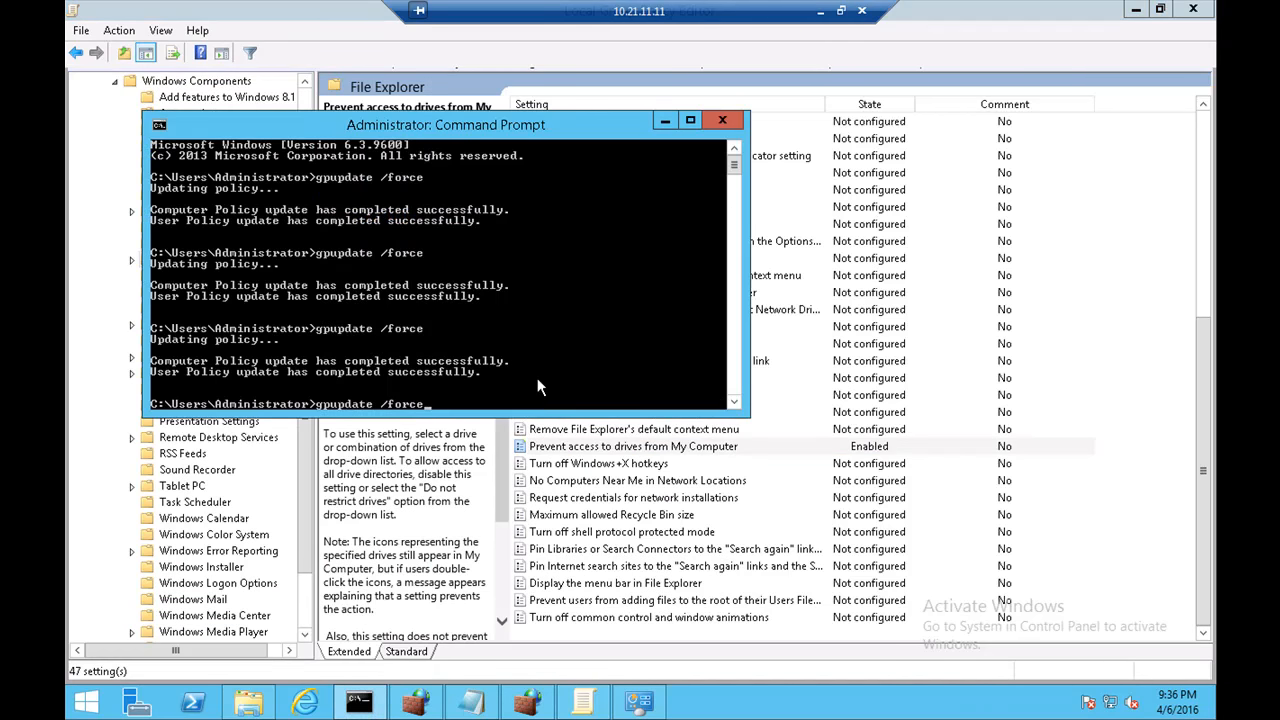
key(Up)
key(Return)
Try to open Local Disk (C:) and Local Disk (E:) in File Explorer, dismissing each resulting message
click(249, 703)
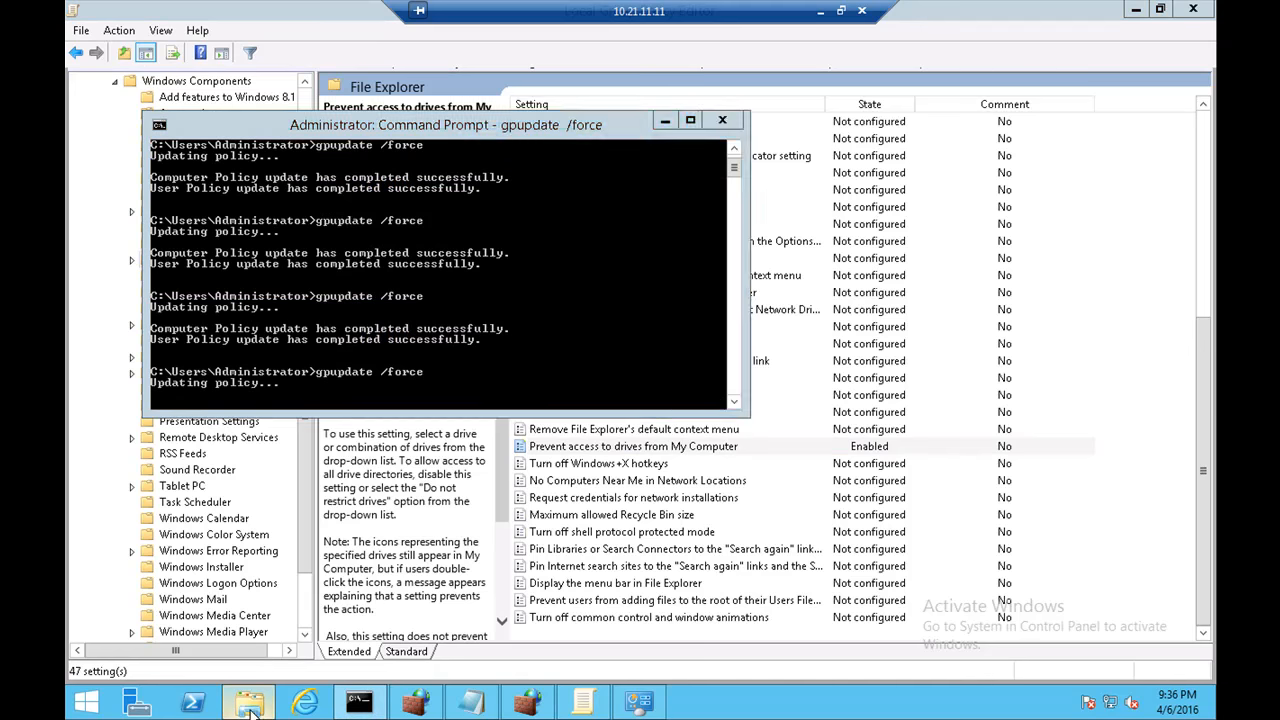
double_click(602, 392)
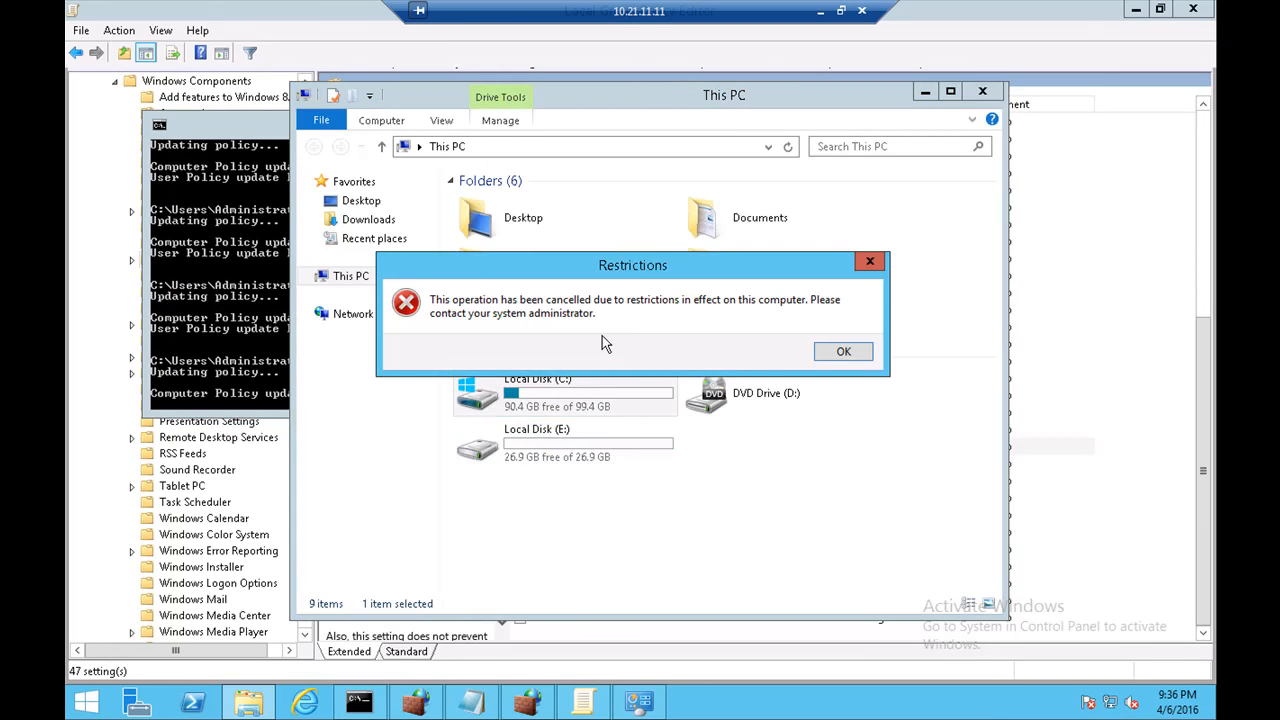
click(840, 351)
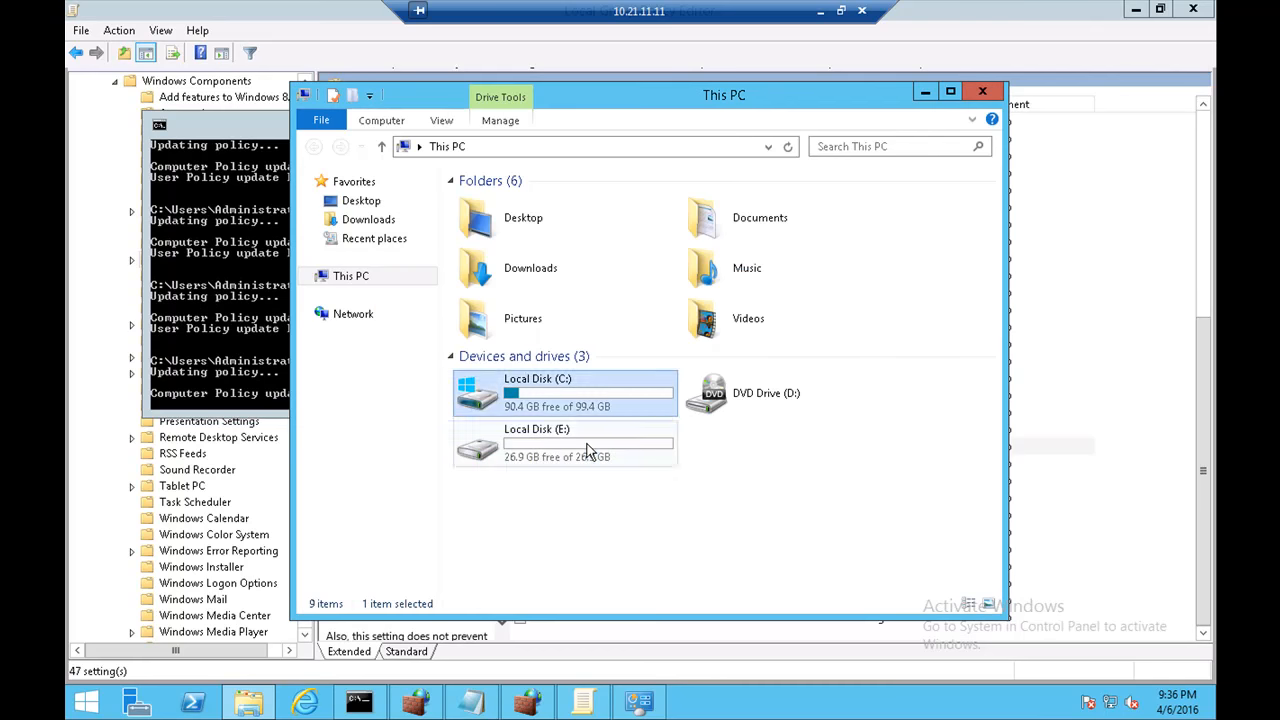
click(591, 455)
double_click(591, 455)
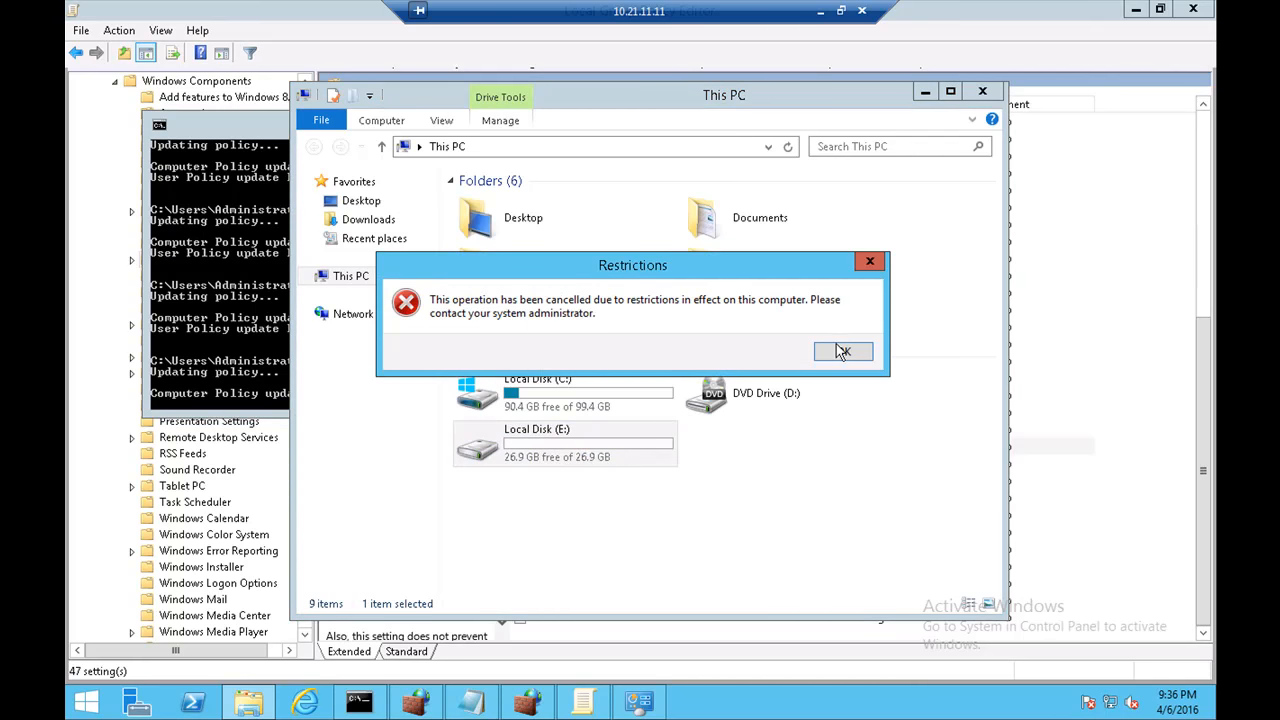
click(842, 351)
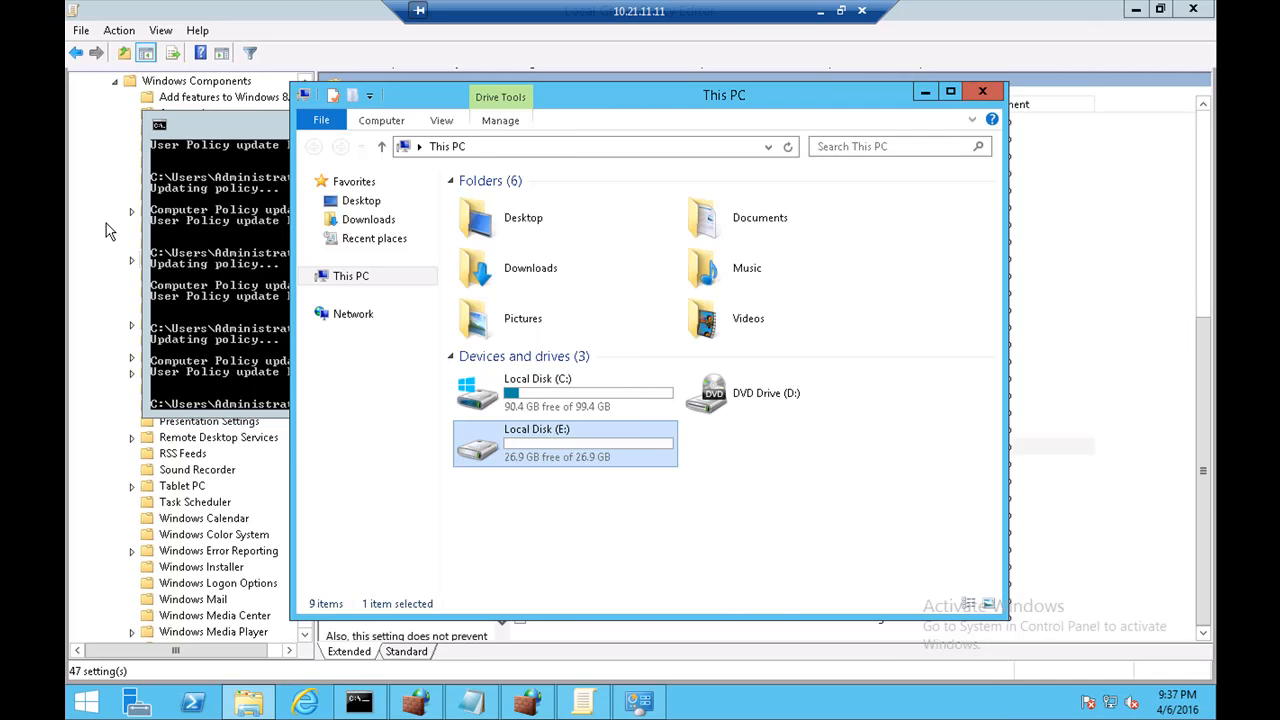
Return to the Local Group Policy Editor and show the Windows Installer policies under the user Windows Components
click(68, 333)
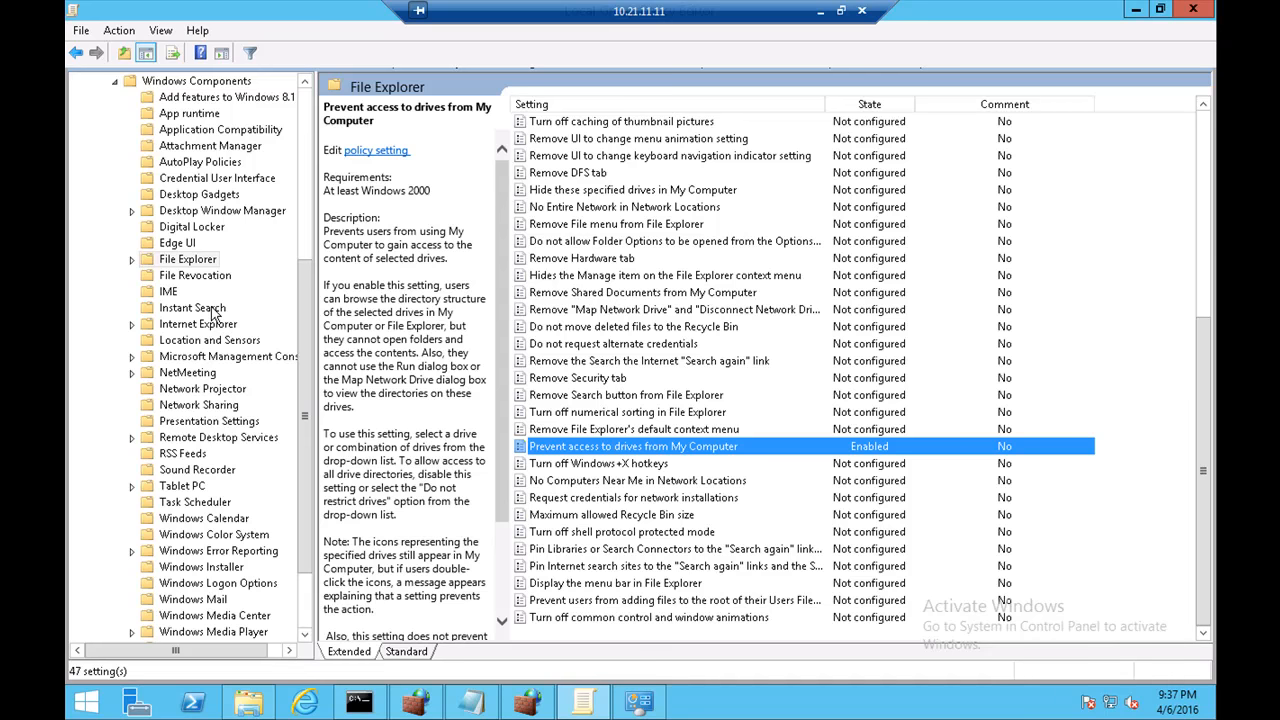
click(207, 566)
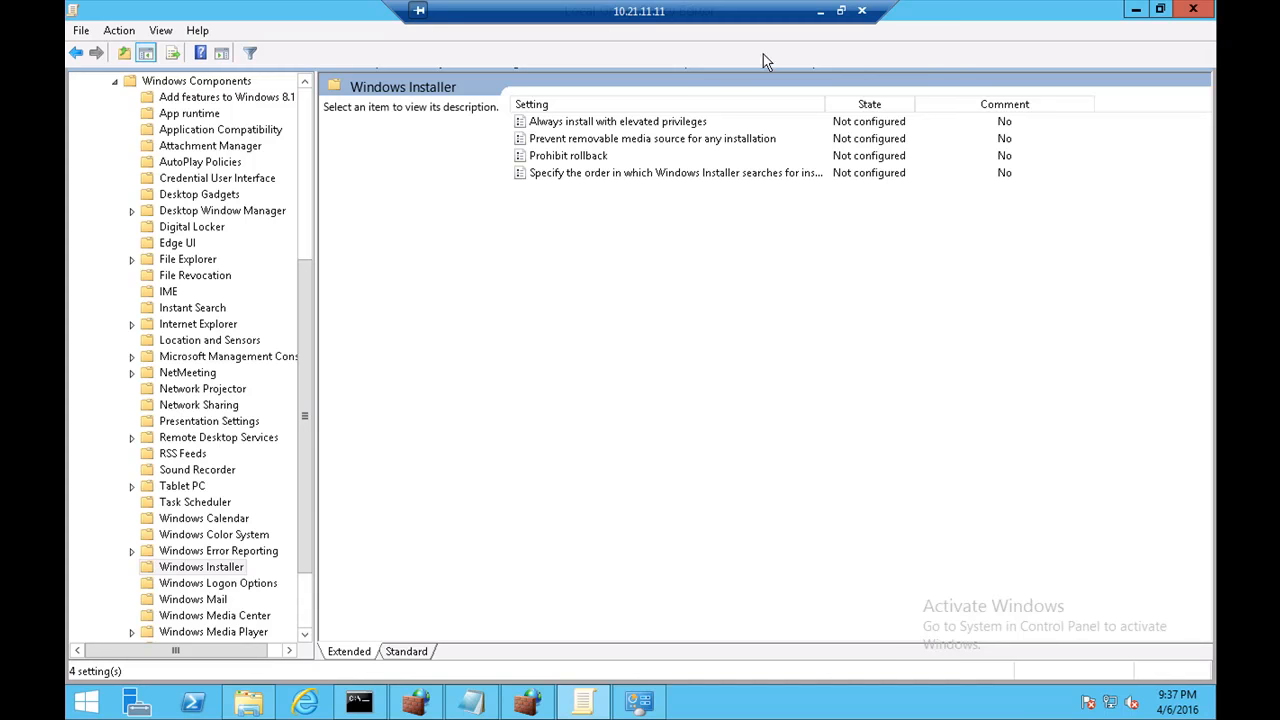
Minimize the remote session, review the GPO notes in Notepad on the local computer, and return to the remote session
click(820, 10)
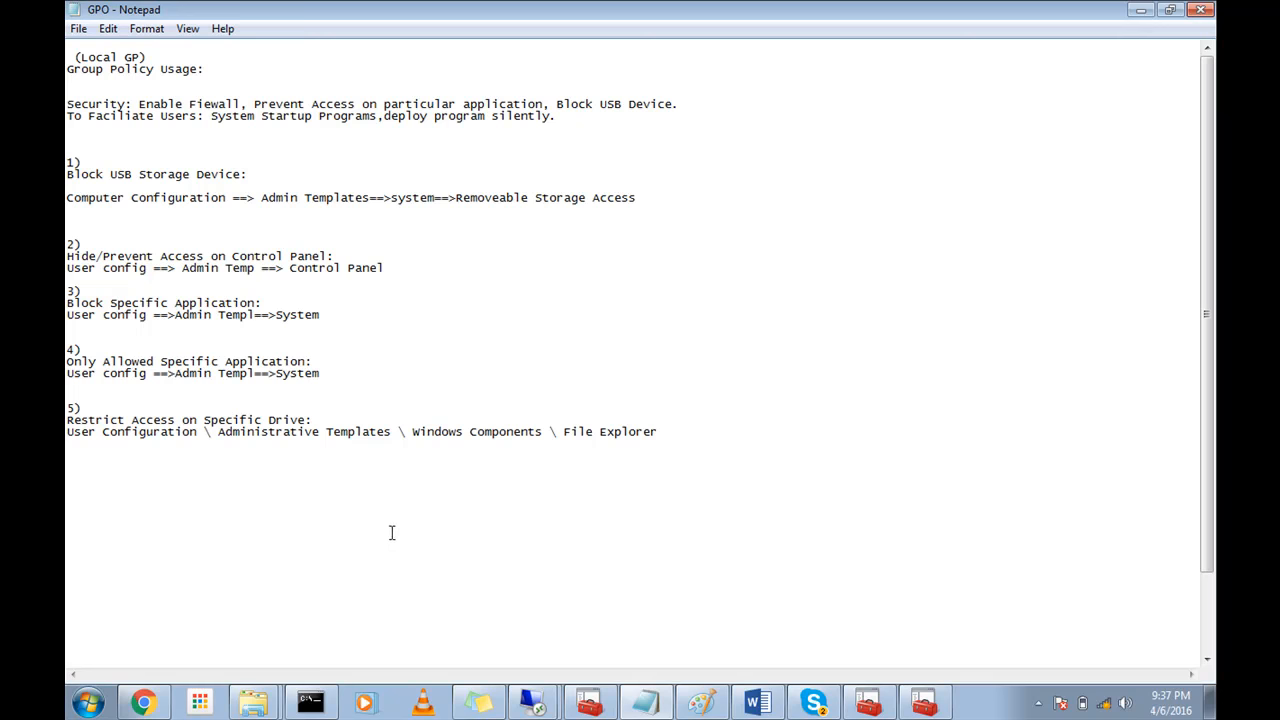
click(731, 444)
click(553, 700)
click(564, 662)
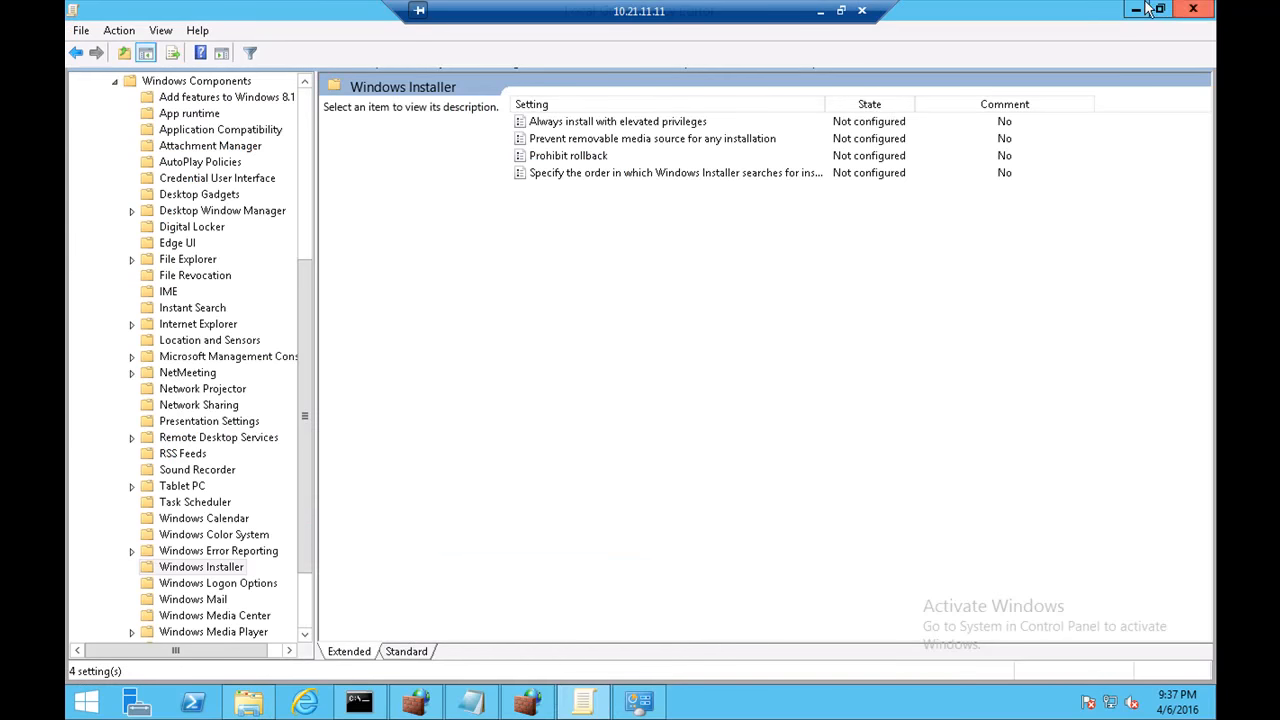
Bring the Local Group Policy Editor back to full screen and collapse Administrative Templates under User Configuration
click(1136, 9)
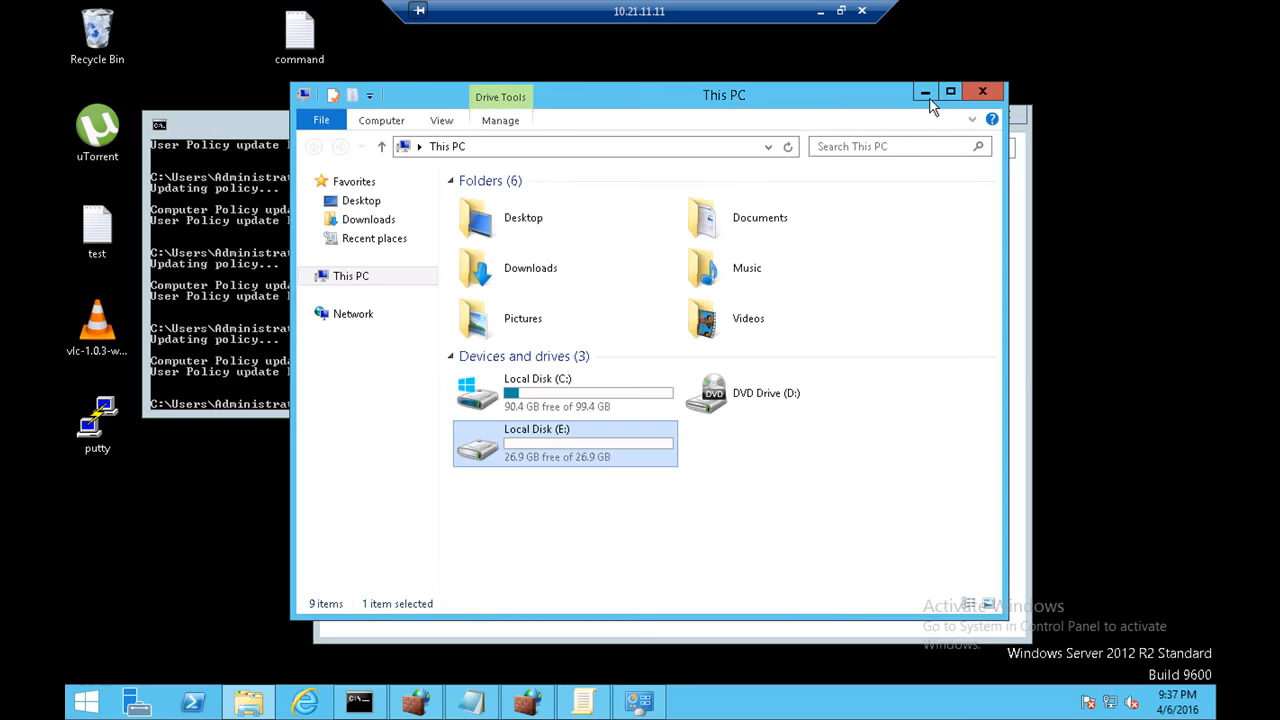
click(526, 700)
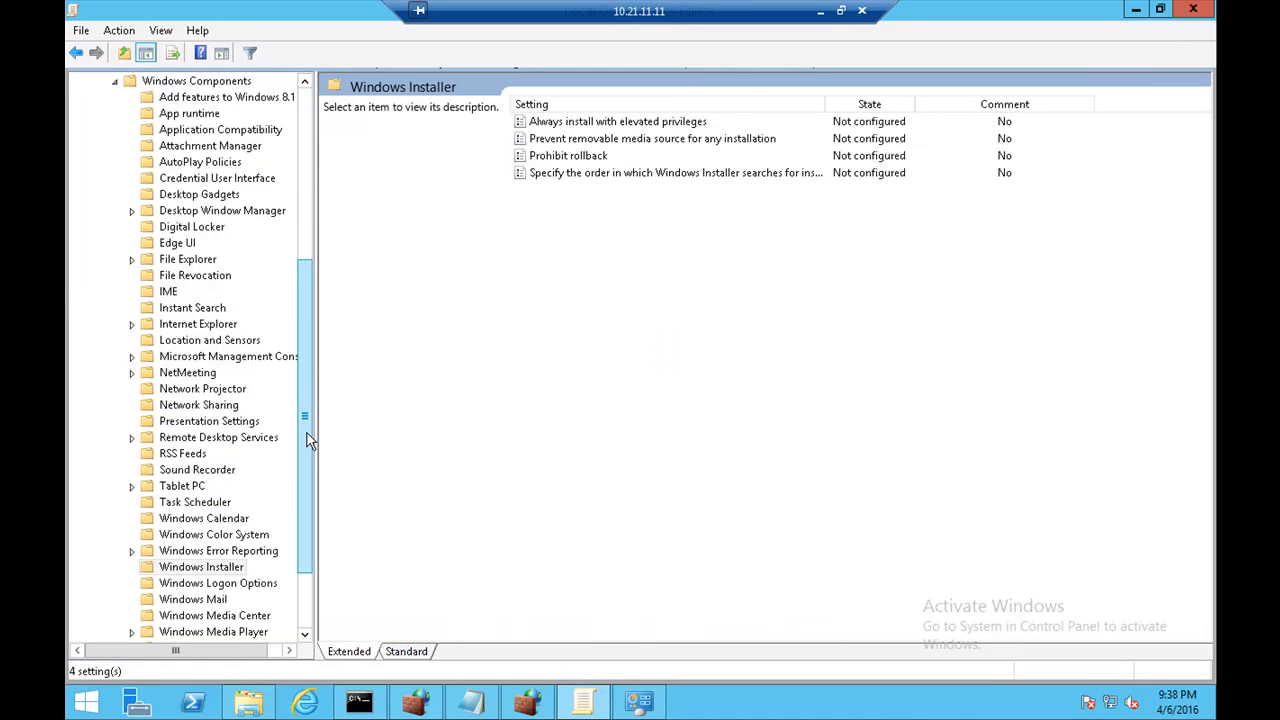
scroll(287, 344, up, 2)
scroll(287, 340, up, 2)
drag(482, 10, 608, 5)
drag(306, 9, 470, 142)
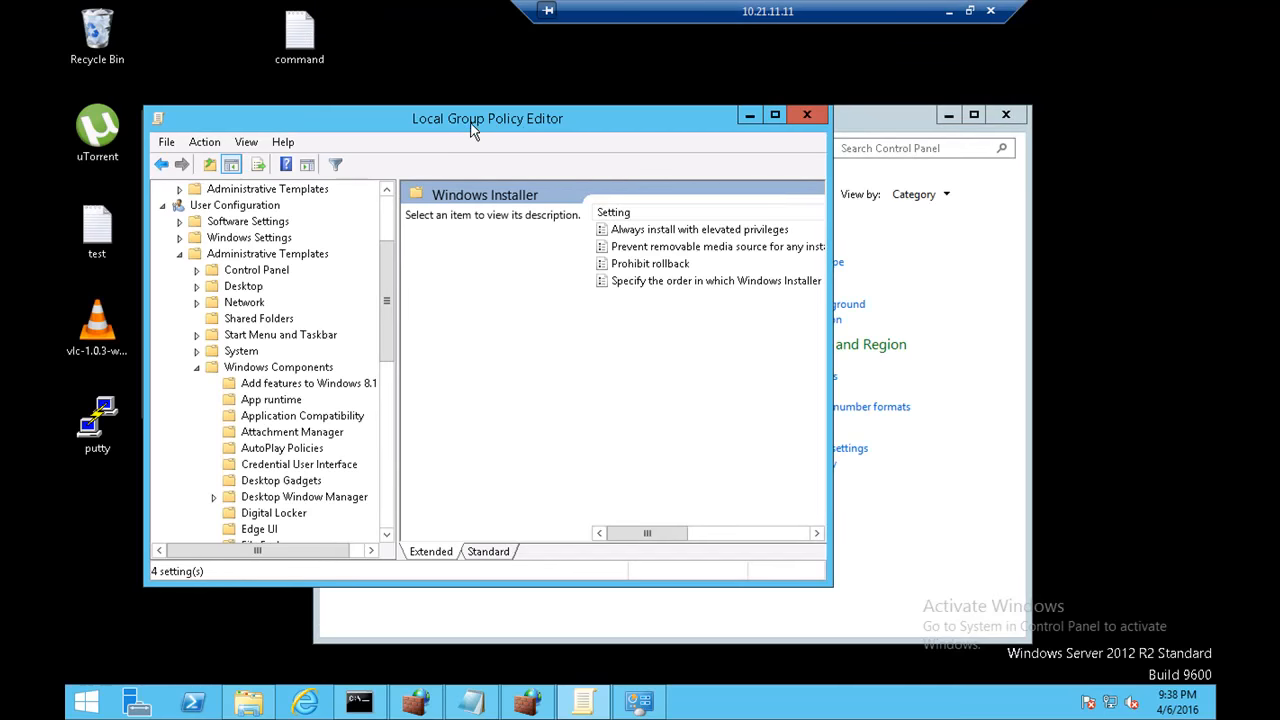
double_click(470, 126)
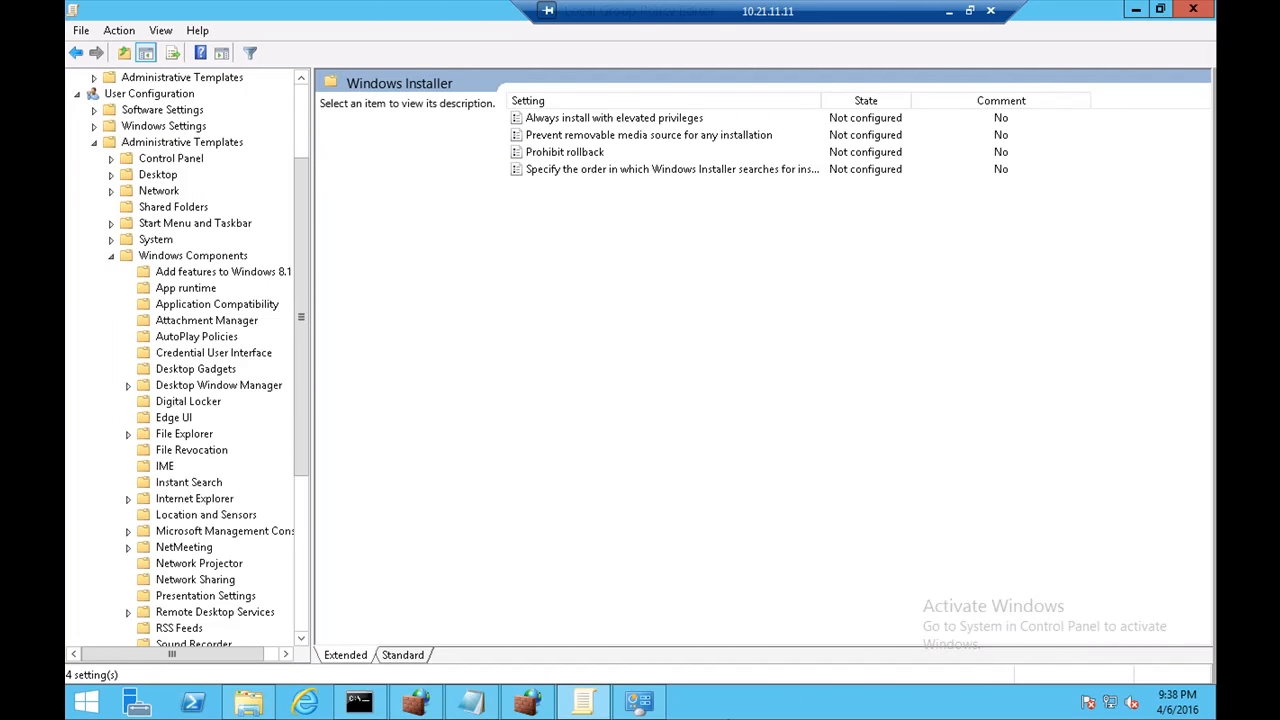
drag(190, 5, 347, 8)
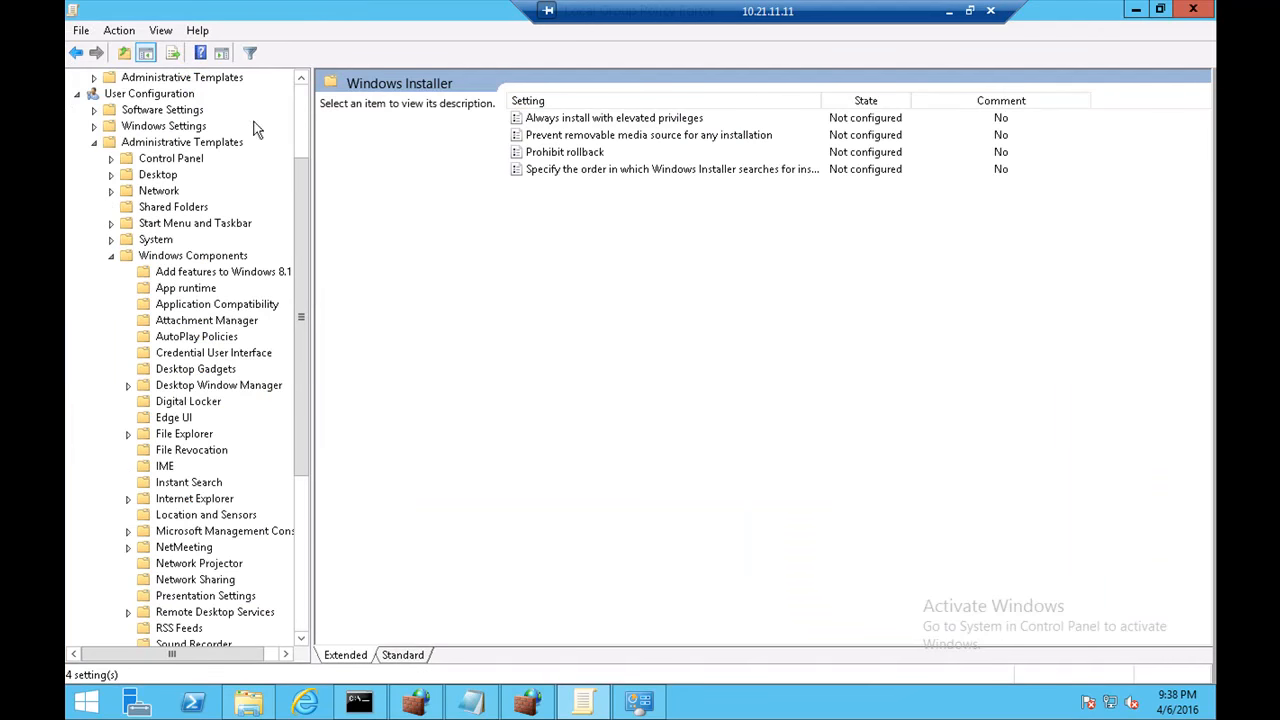
click(94, 143)
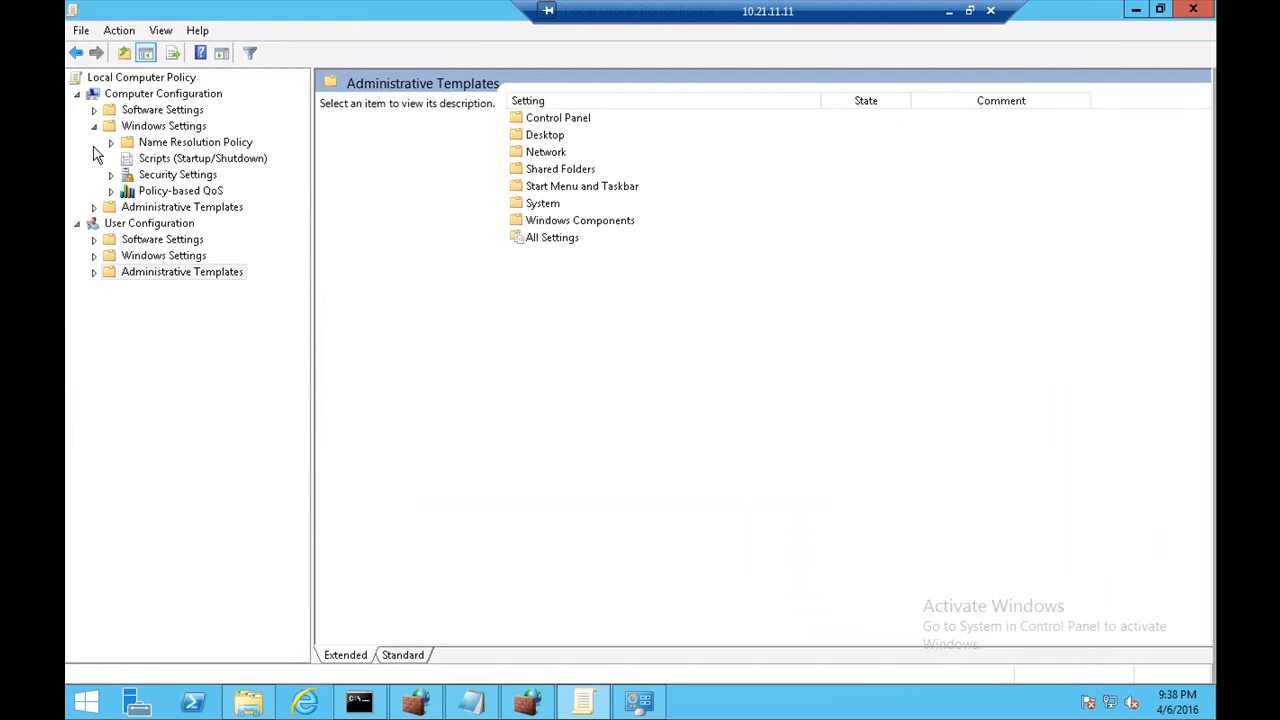
Open the Run only specified Windows applications policy in the System folder of the User Configuration Administrative Templates
click(77, 94)
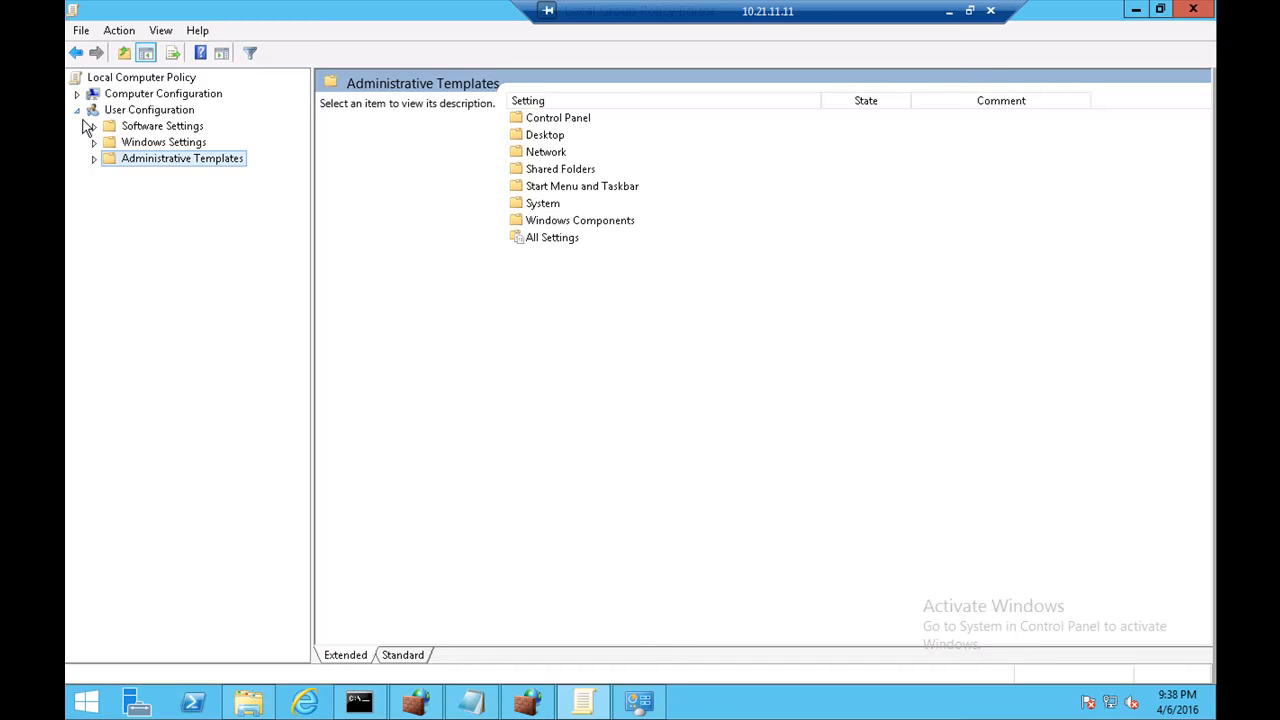
click(95, 159)
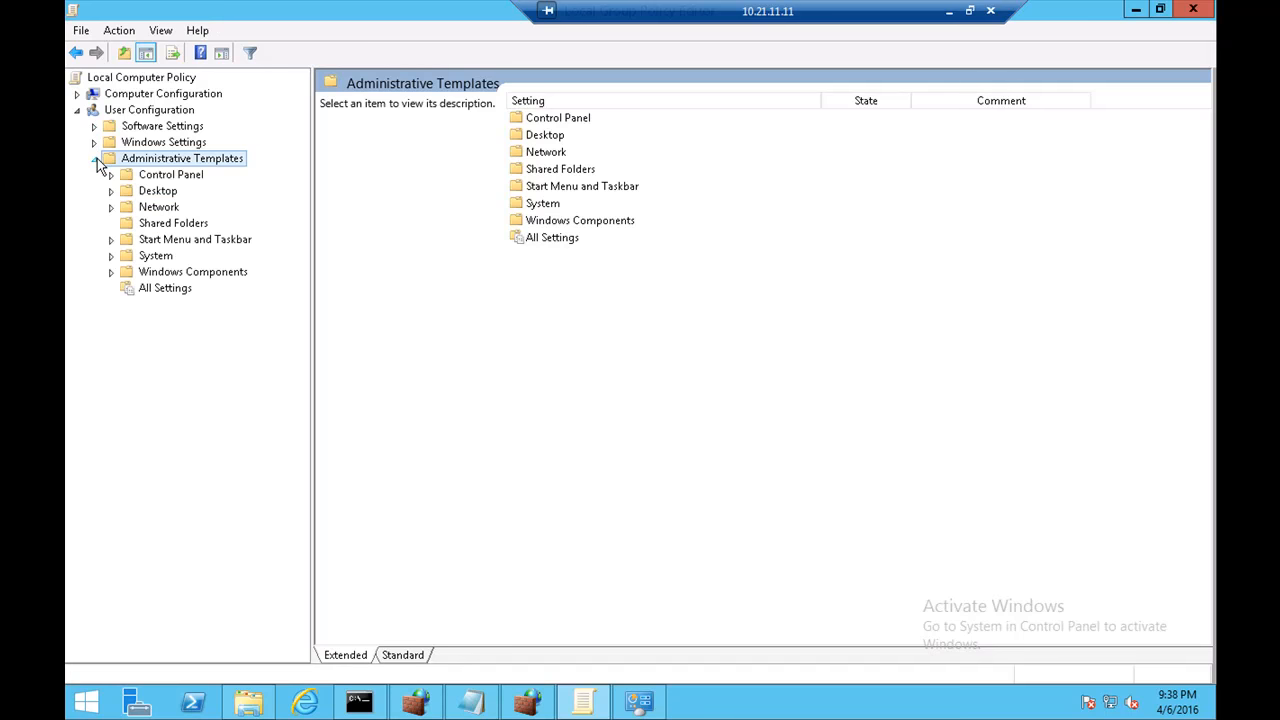
double_click(154, 256)
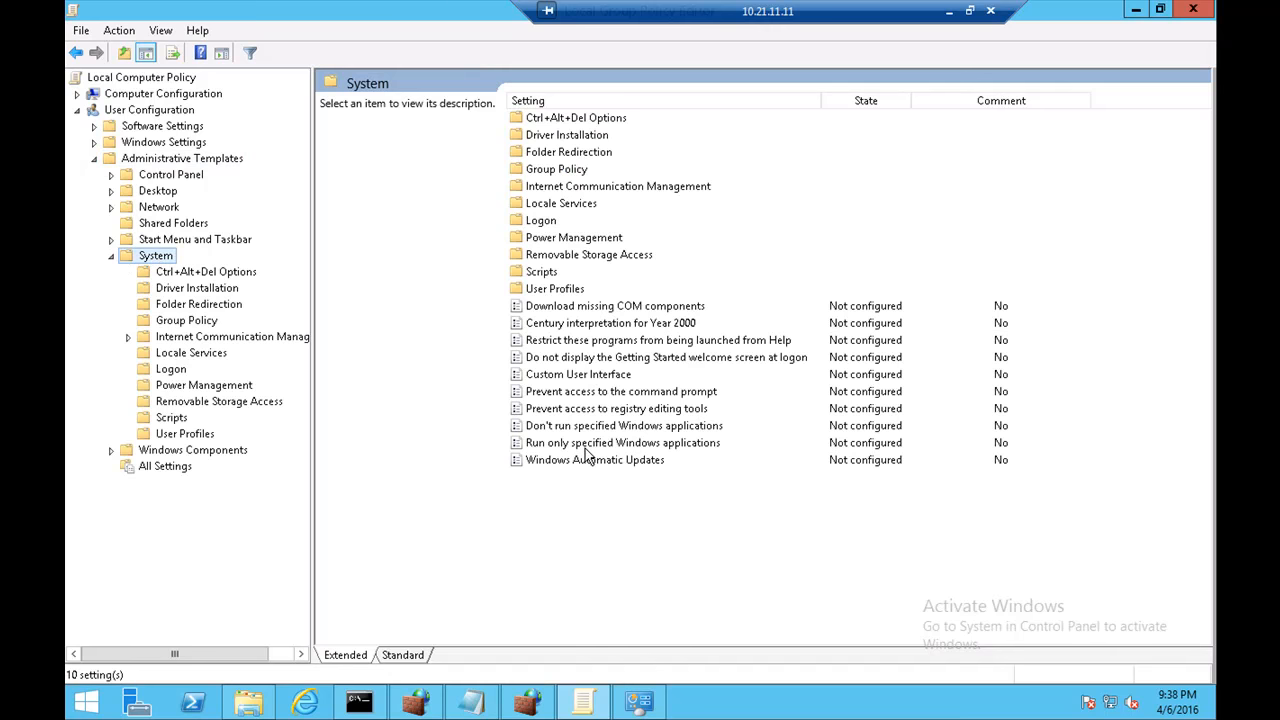
click(589, 452)
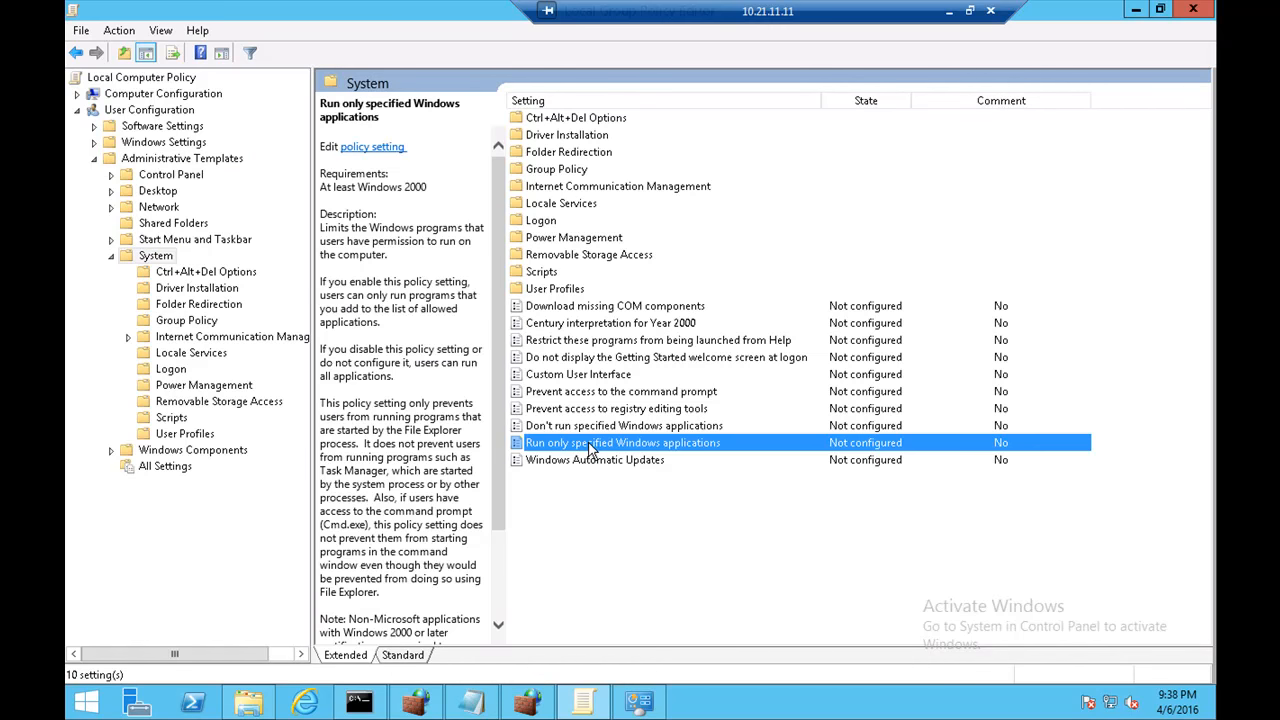
double_click(589, 450)
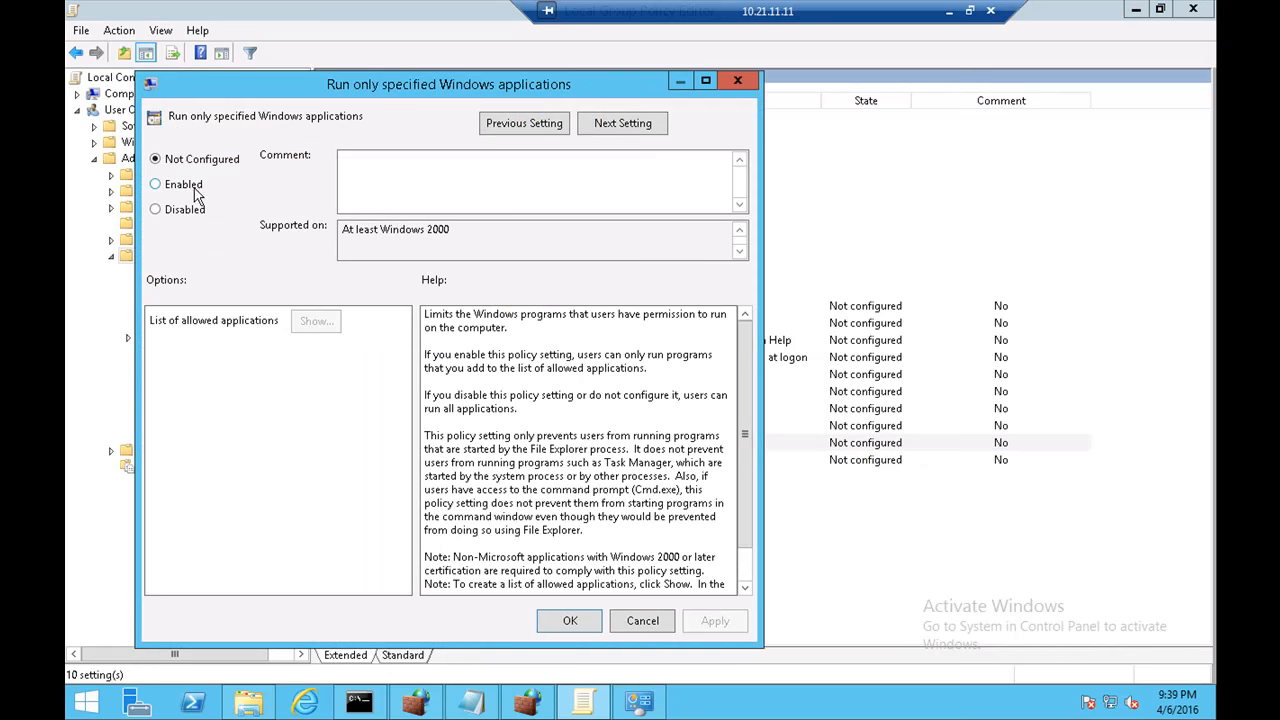
Enable the policy and add iexplore.exe to its list of allowed applications
click(199, 189)
click(316, 321)
click(261, 192)
click(273, 191)
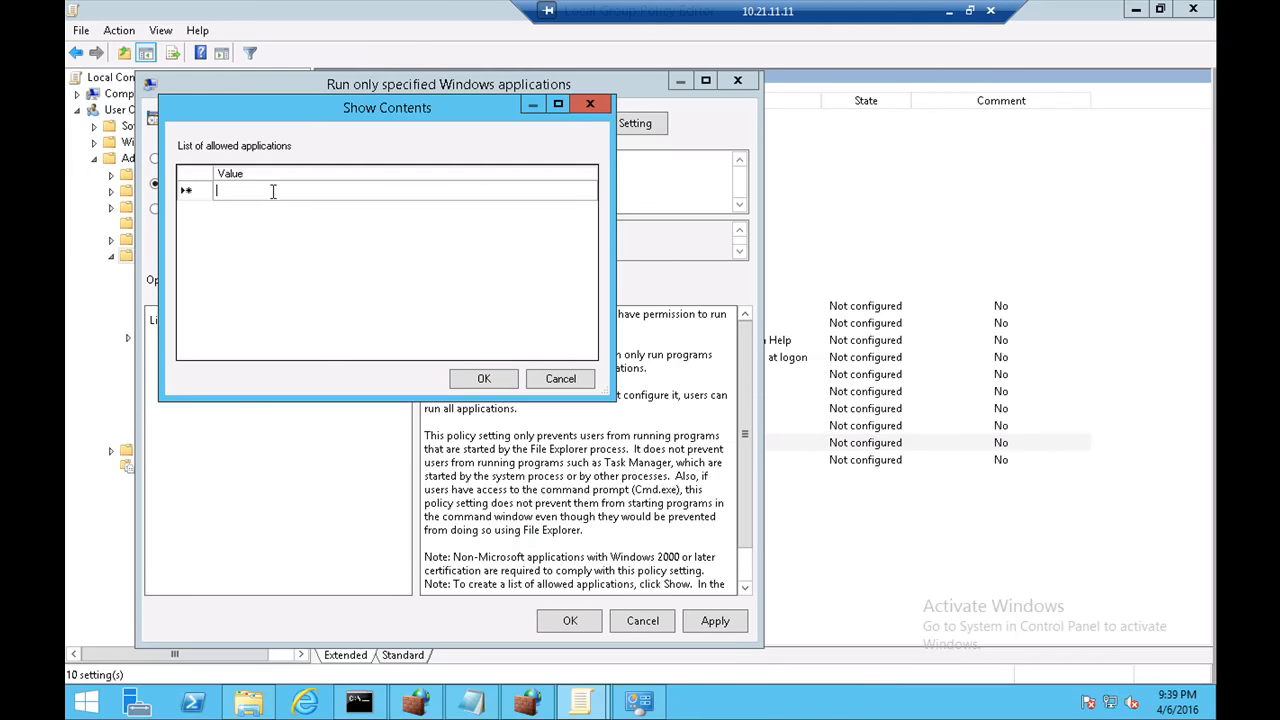
text(e)
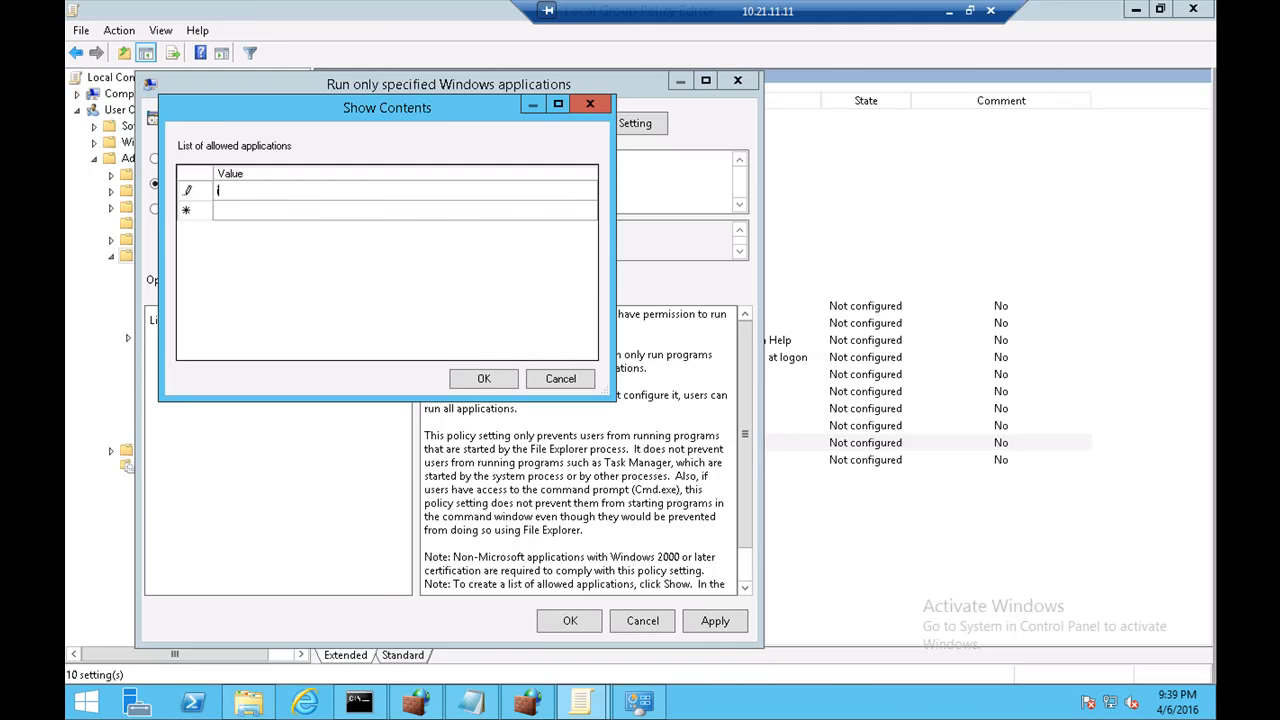
text(explore.exe)
click(499, 379)
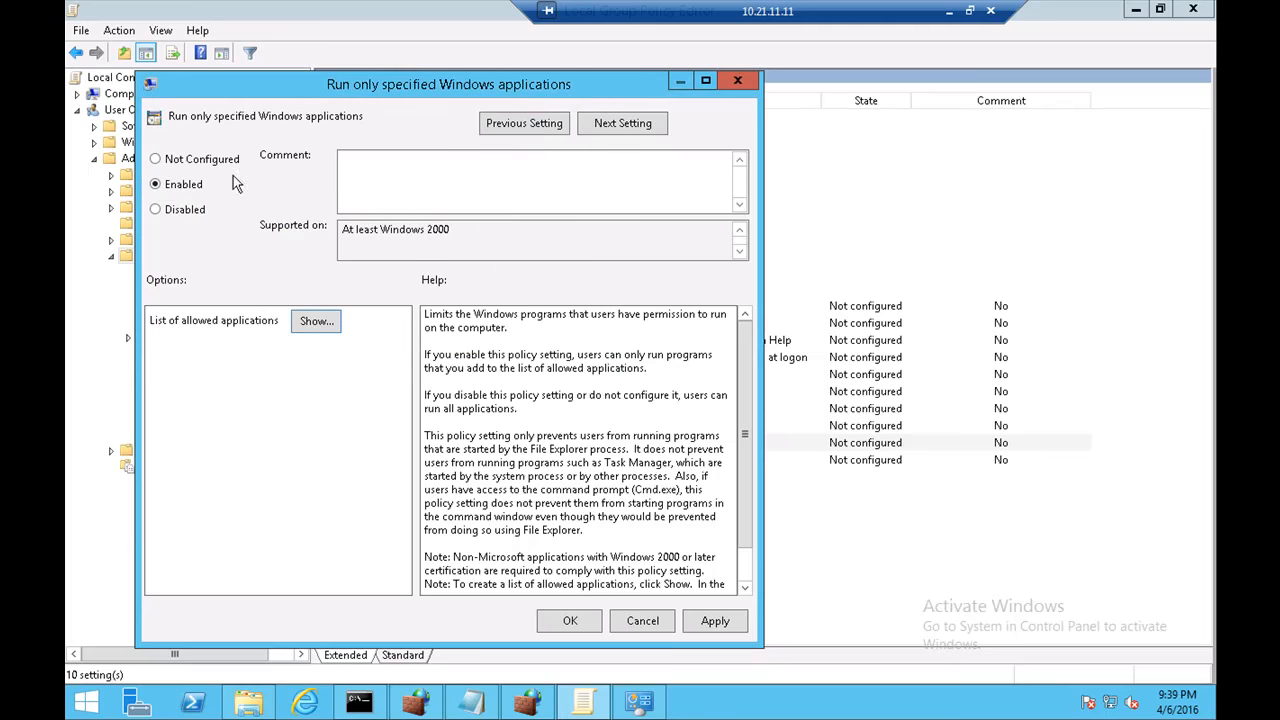
Check the list of allowed applications again and save the Run only specified Windows applications policy
click(324, 322)
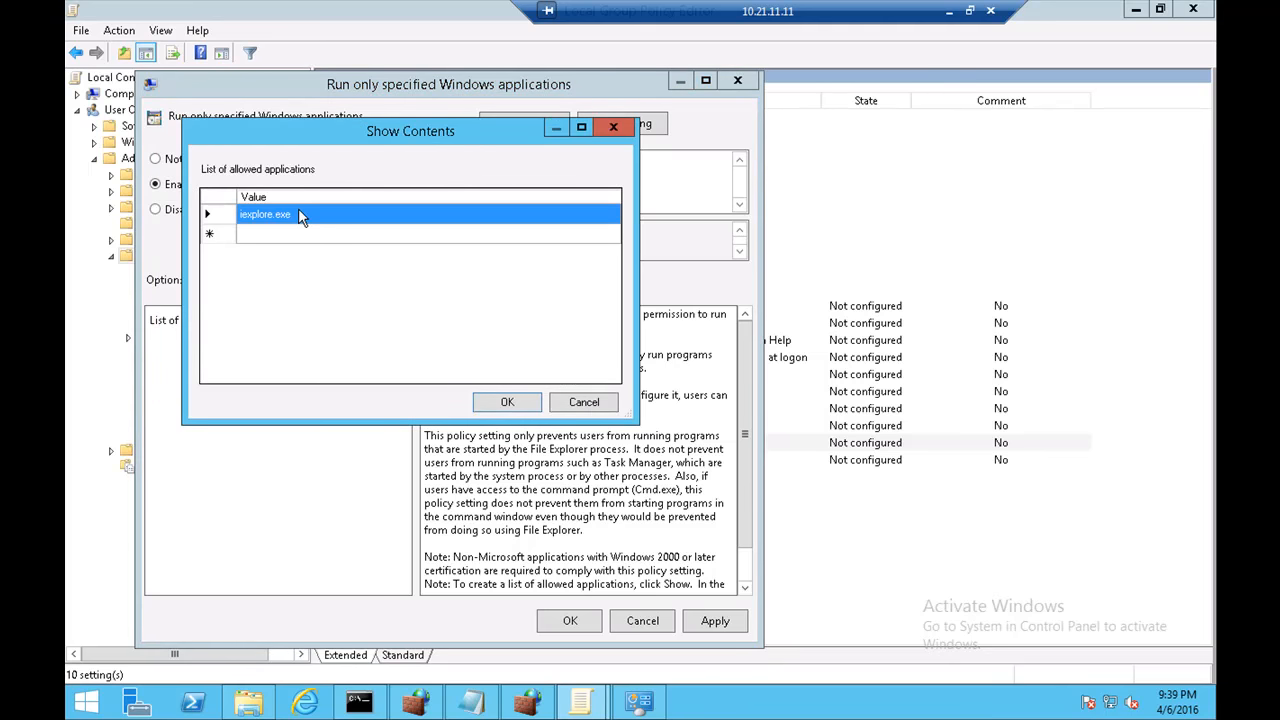
click(488, 404)
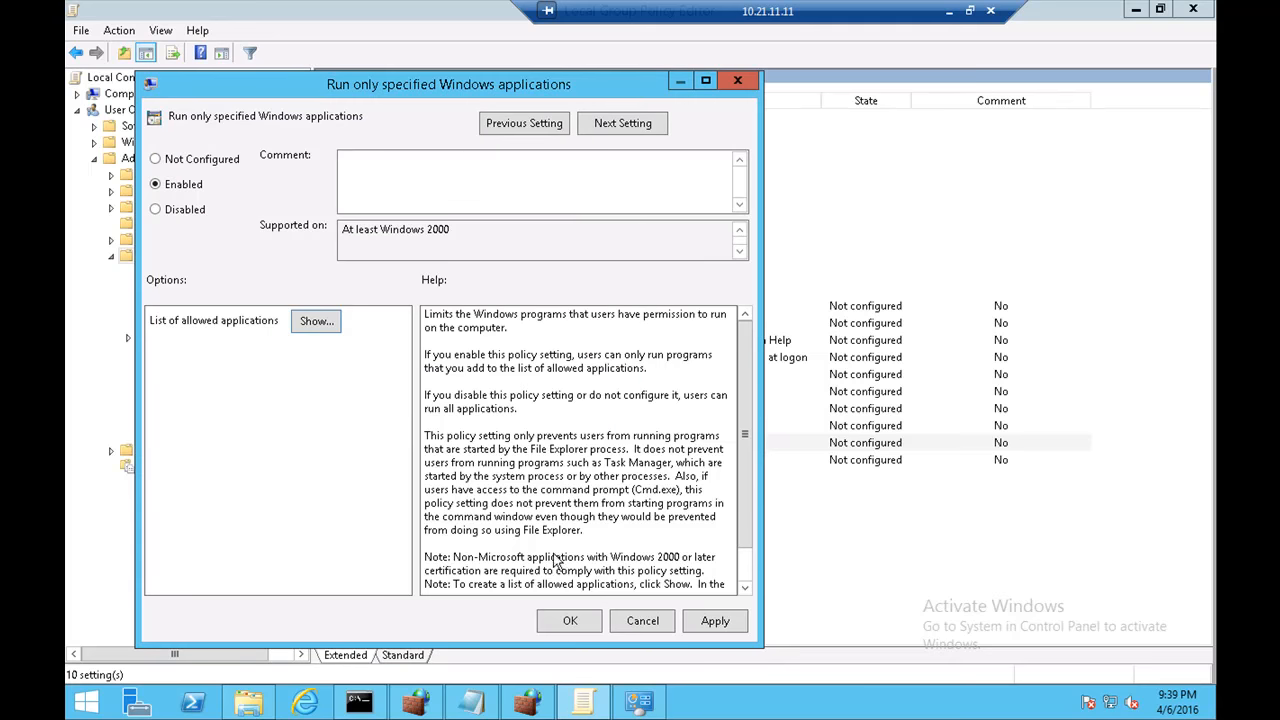
click(572, 625)
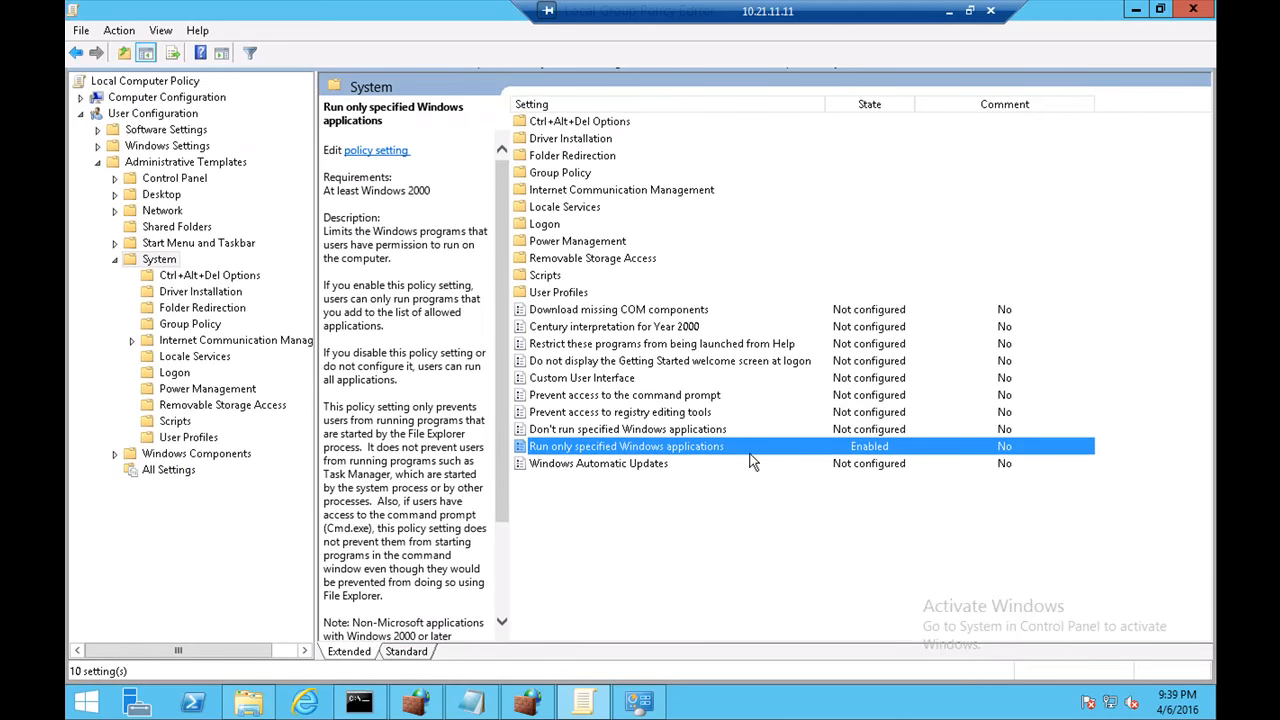
Run gpupdate /force in Command Prompt and clear the policy editor and Control Panel windows off the desktop
click(362, 702)
key(Up)
key(Return)
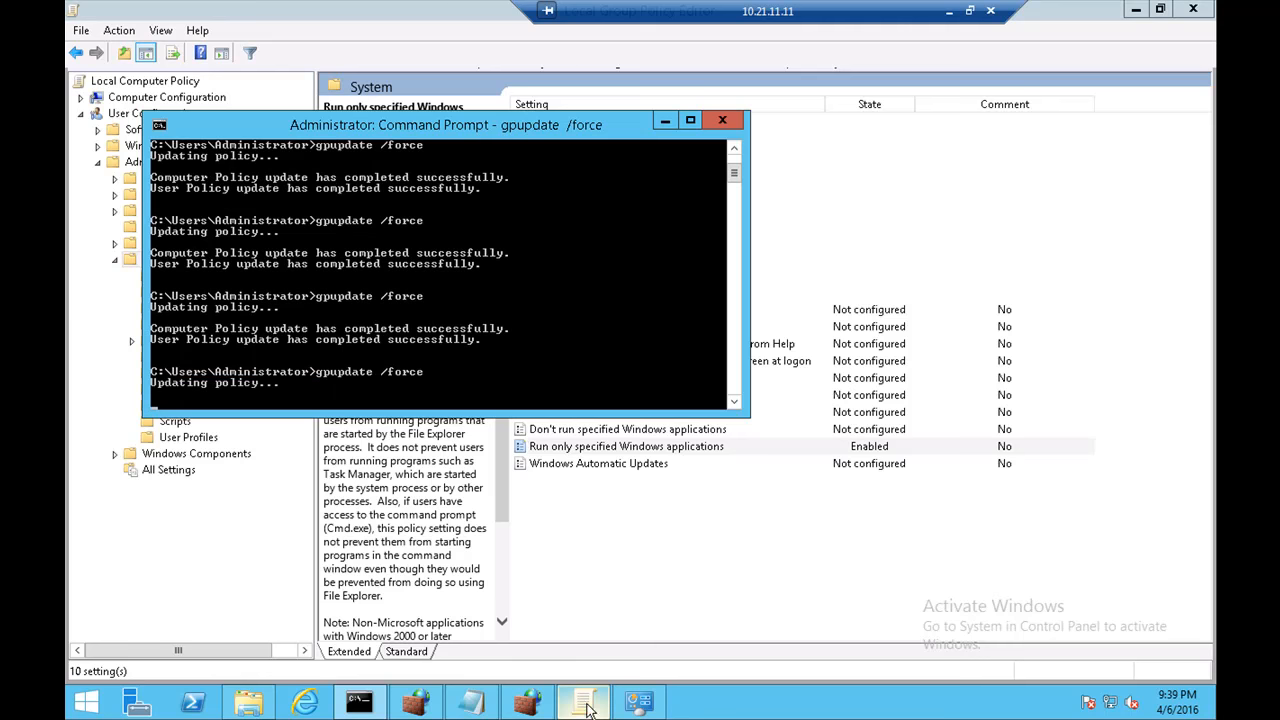
click(1136, 10)
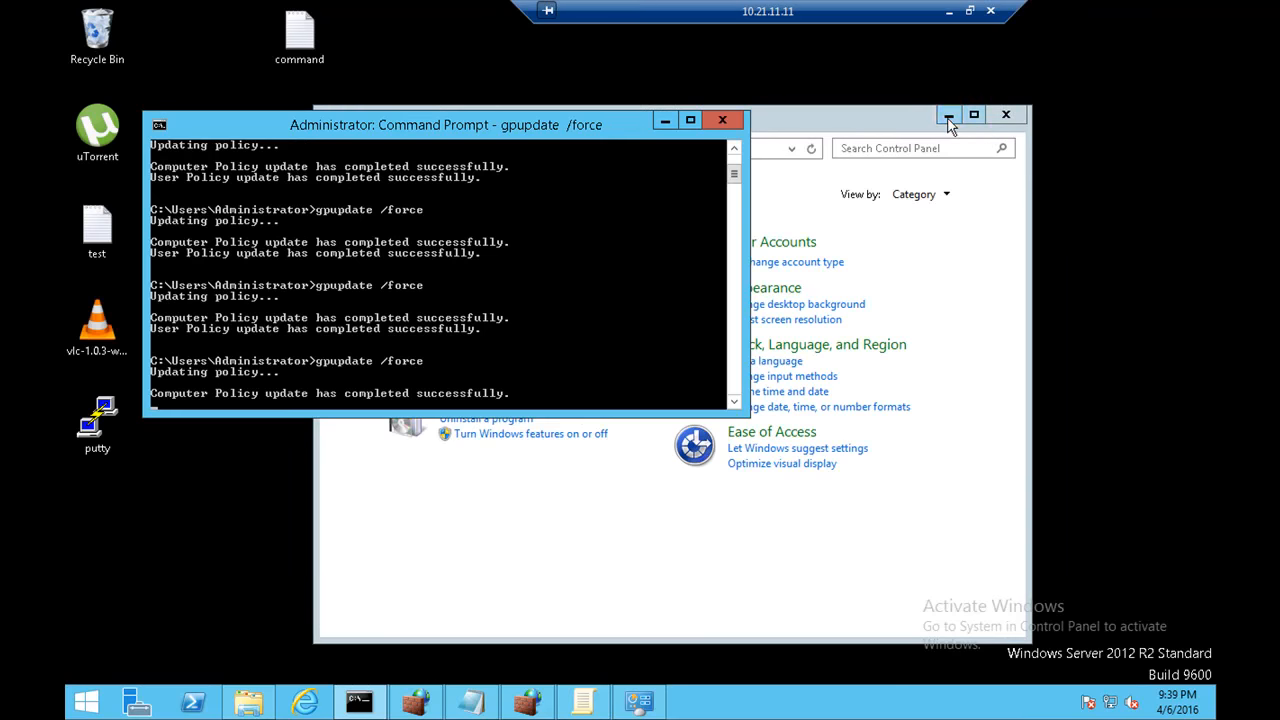
click(950, 117)
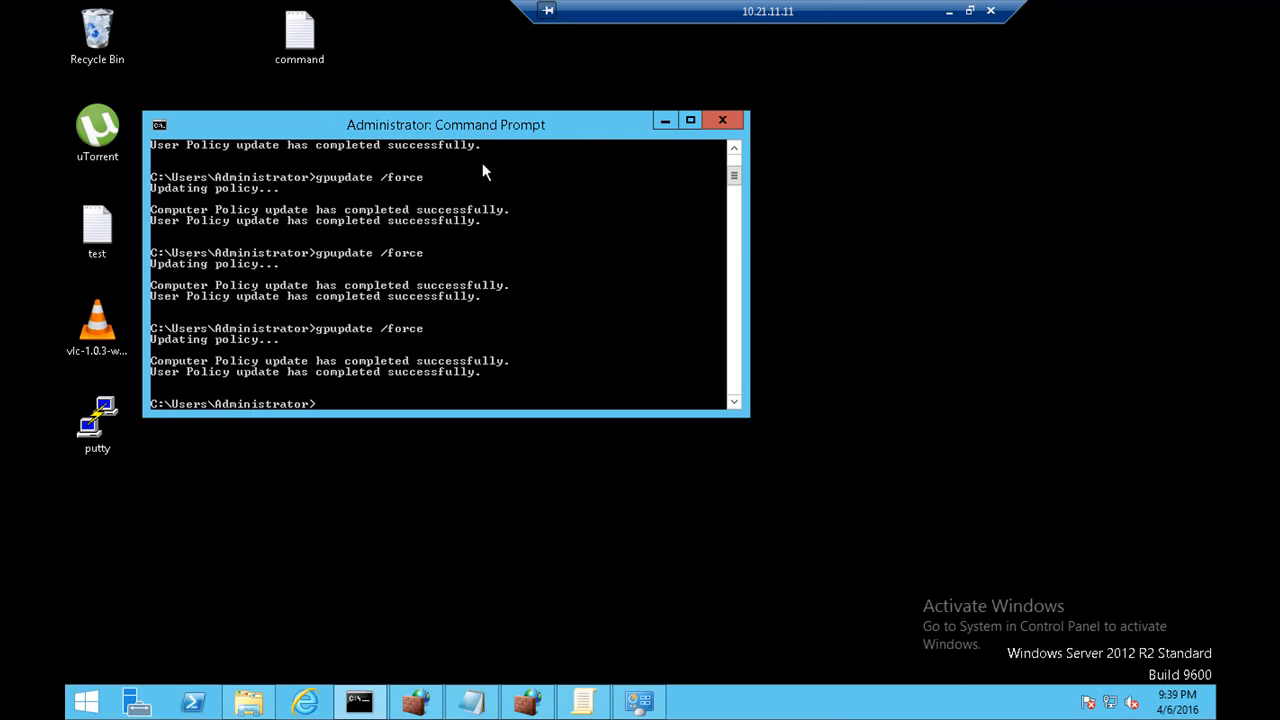
drag(490, 135, 594, 137)
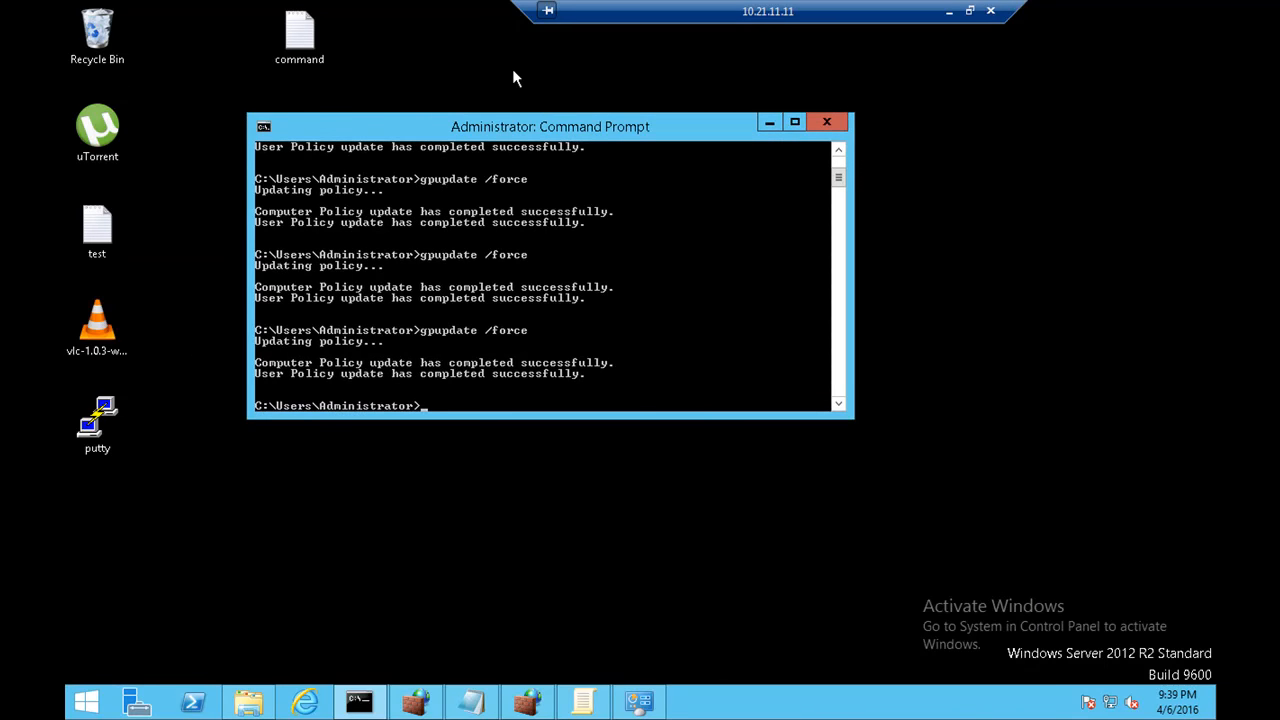
click(514, 78)
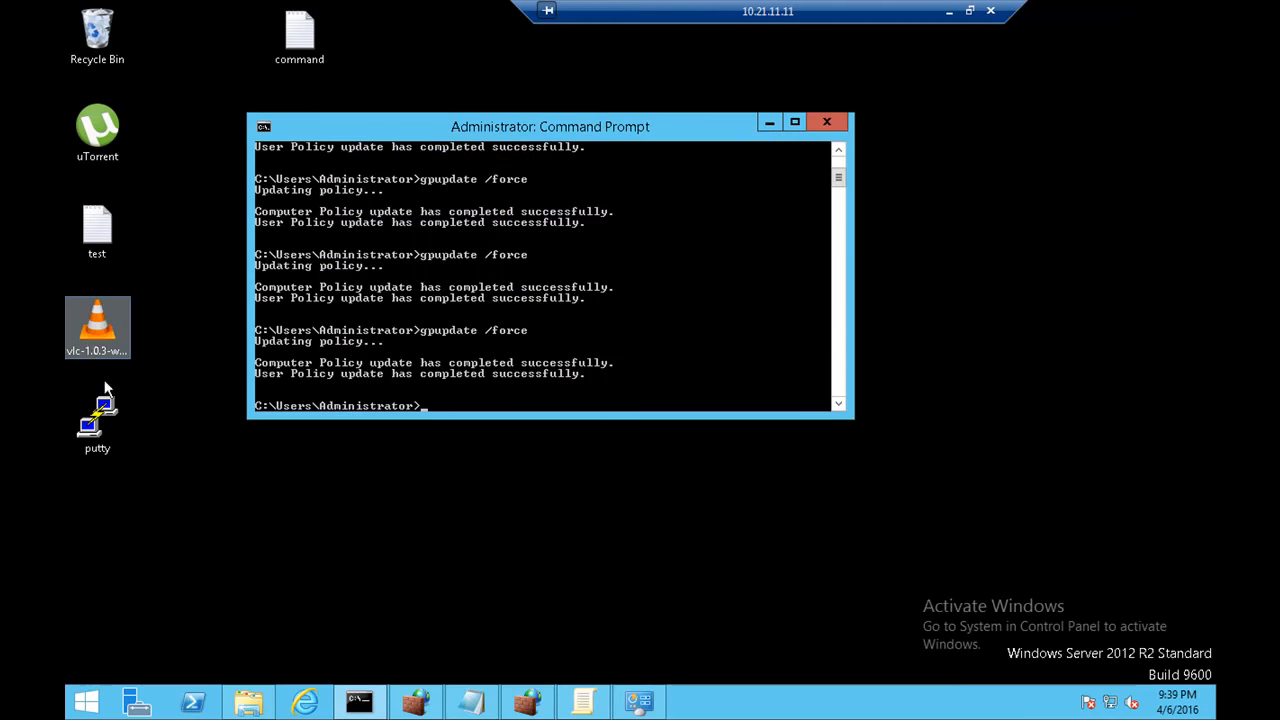
Try to open PuTTY, the VLC installer, the test file and uTorrent from the desktop, dismissing each resulting message
double_click(97, 420)
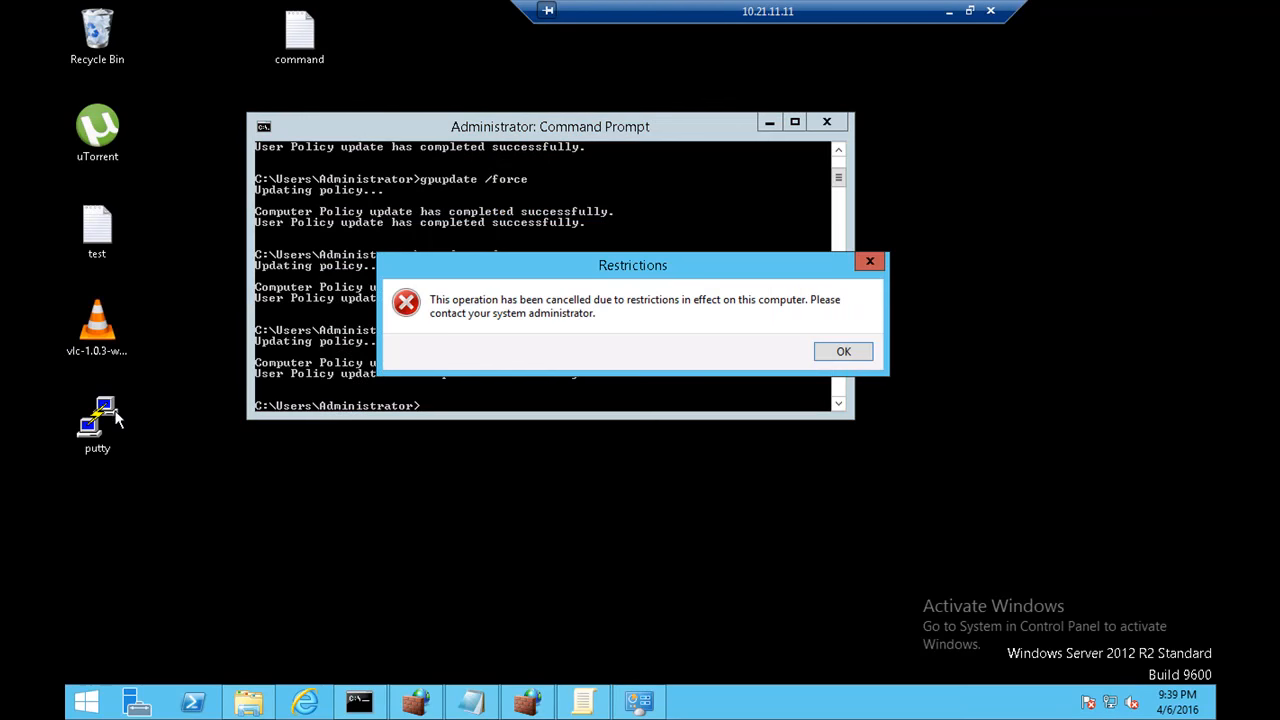
click(840, 355)
double_click(122, 325)
click(843, 350)
double_click(100, 232)
click(843, 352)
double_click(97, 230)
click(845, 354)
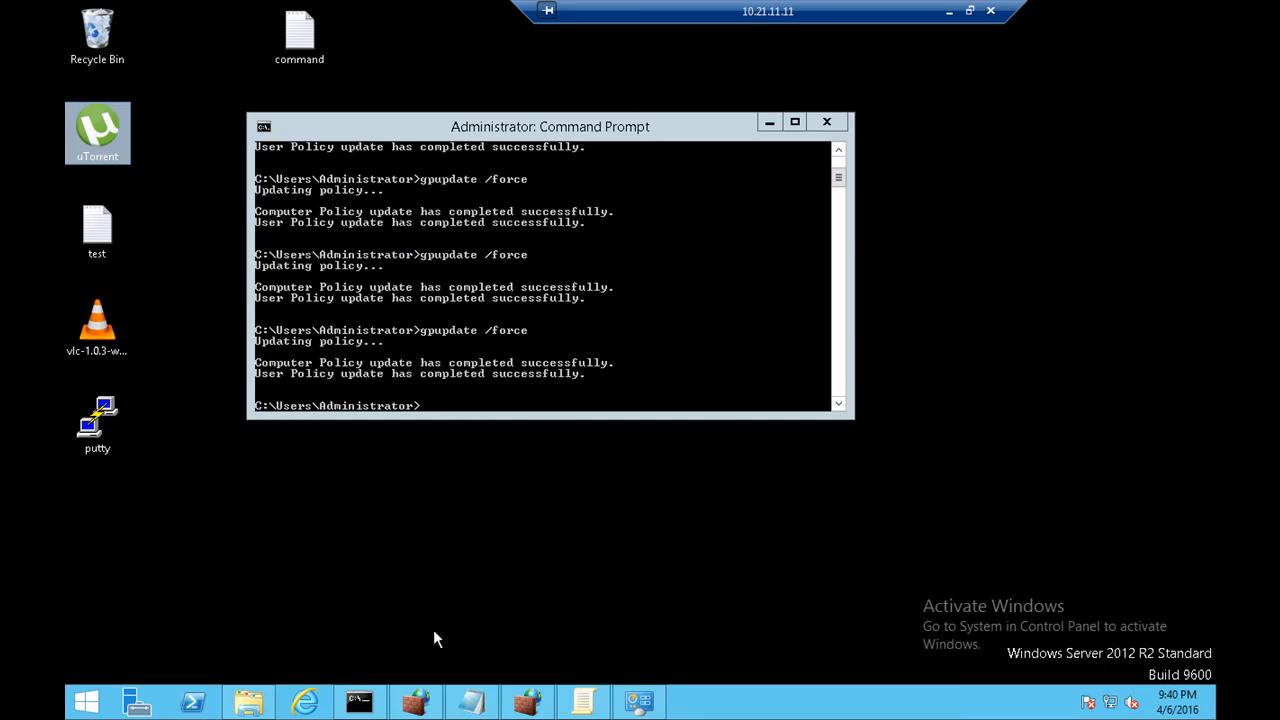
click(360, 703)
click(86, 703)
text(control Panel)
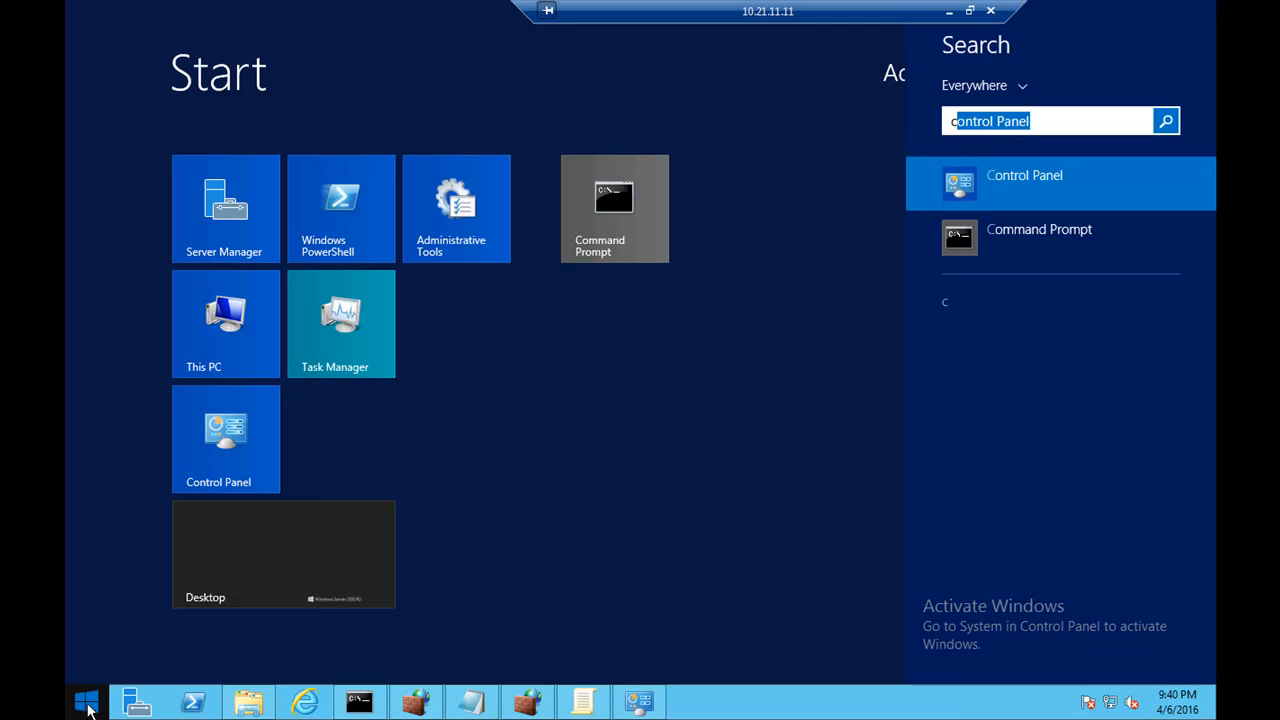
click(258, 551)
click(258, 551)
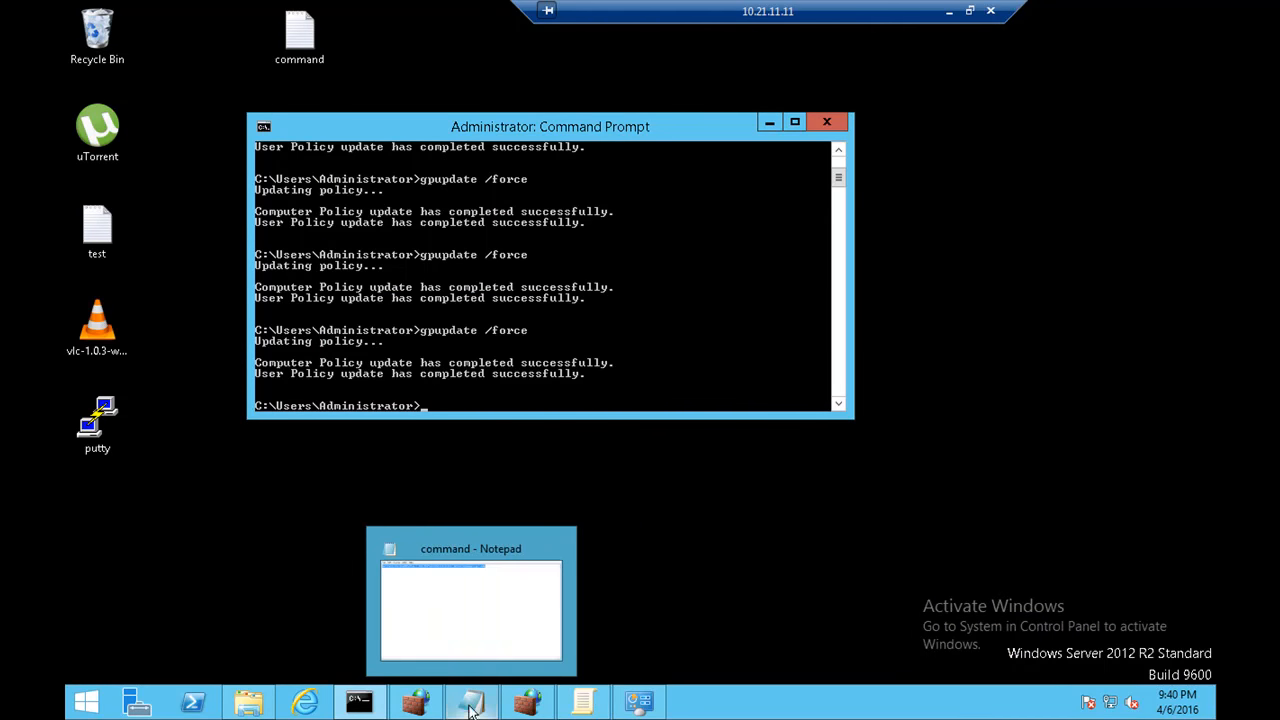
Read the description of the Prevent access to the command prompt policy in the Local Group Policy Editor, and minimize the editor
click(585, 701)
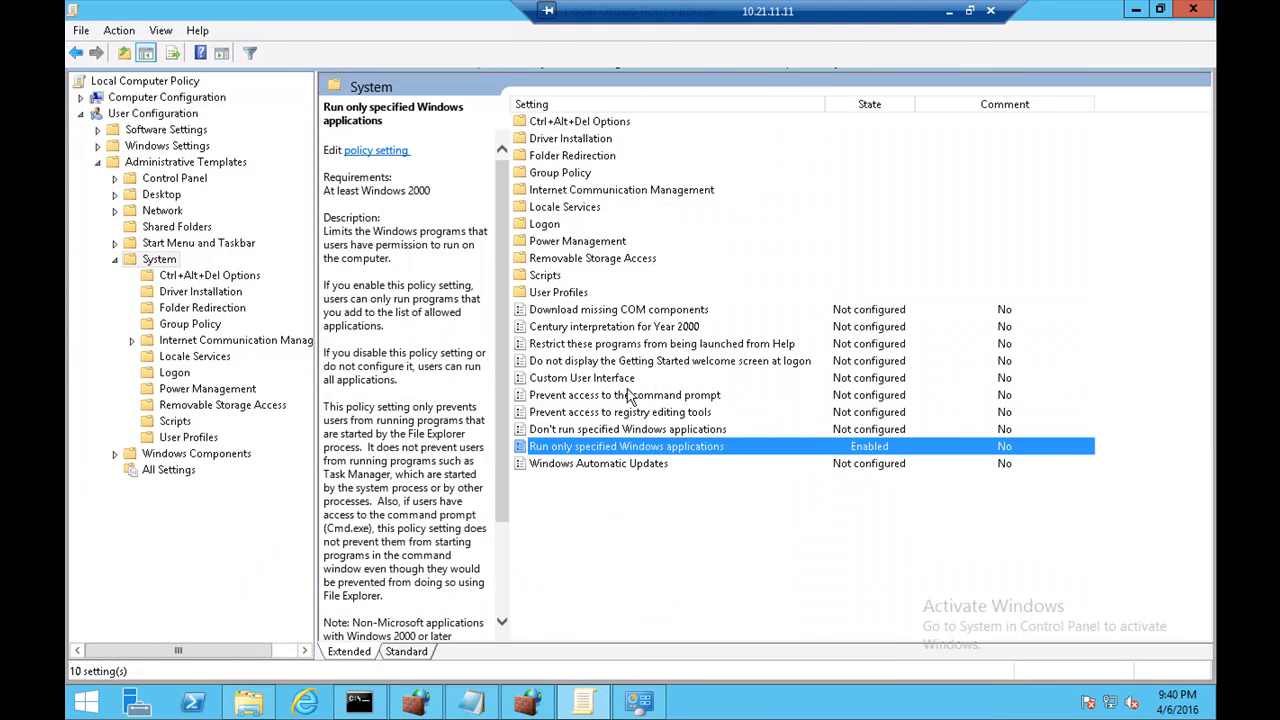
click(636, 396)
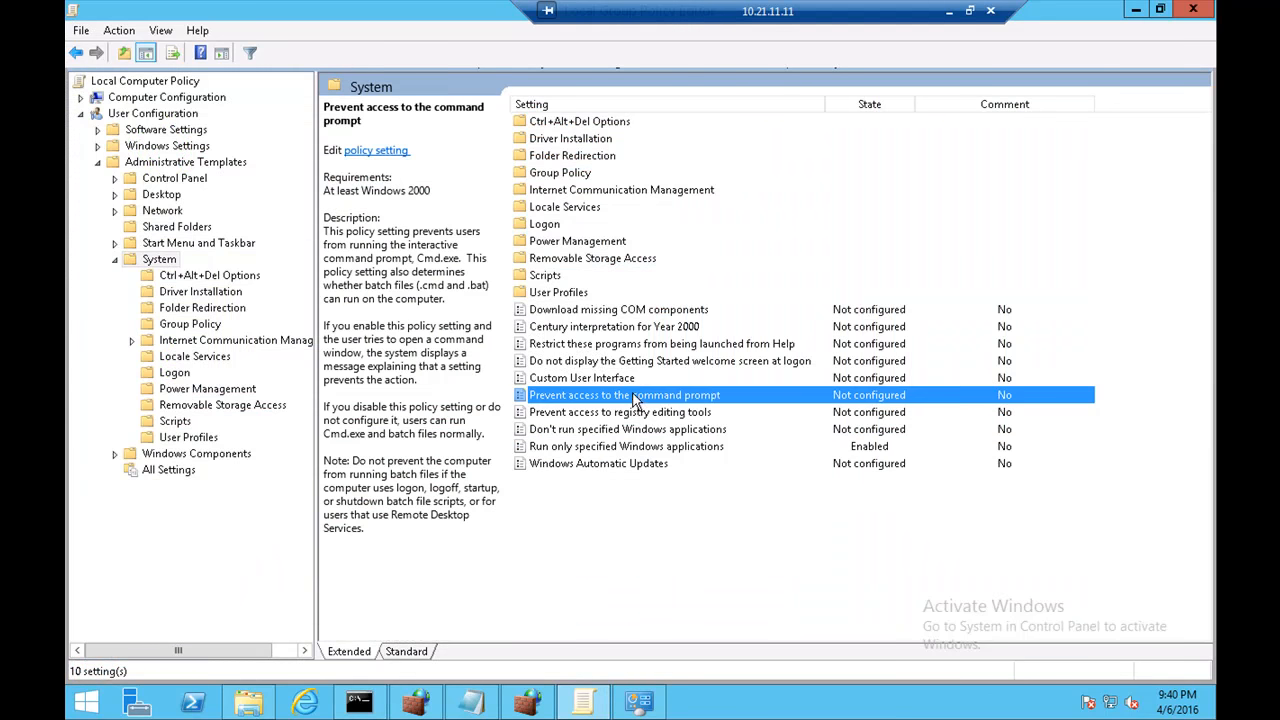
click(1136, 10)
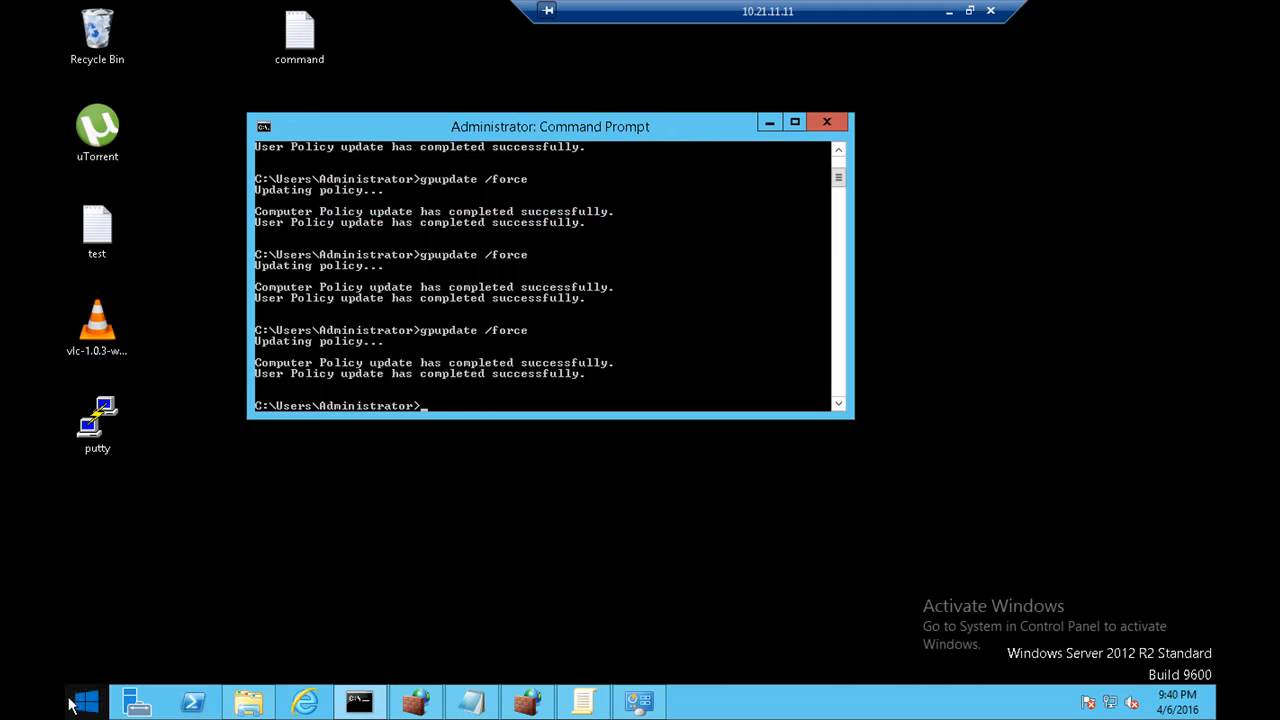
Launch Internet Explorer, try to start Windows PowerShell, dismiss the resulting message, and close the browser
click(303, 703)
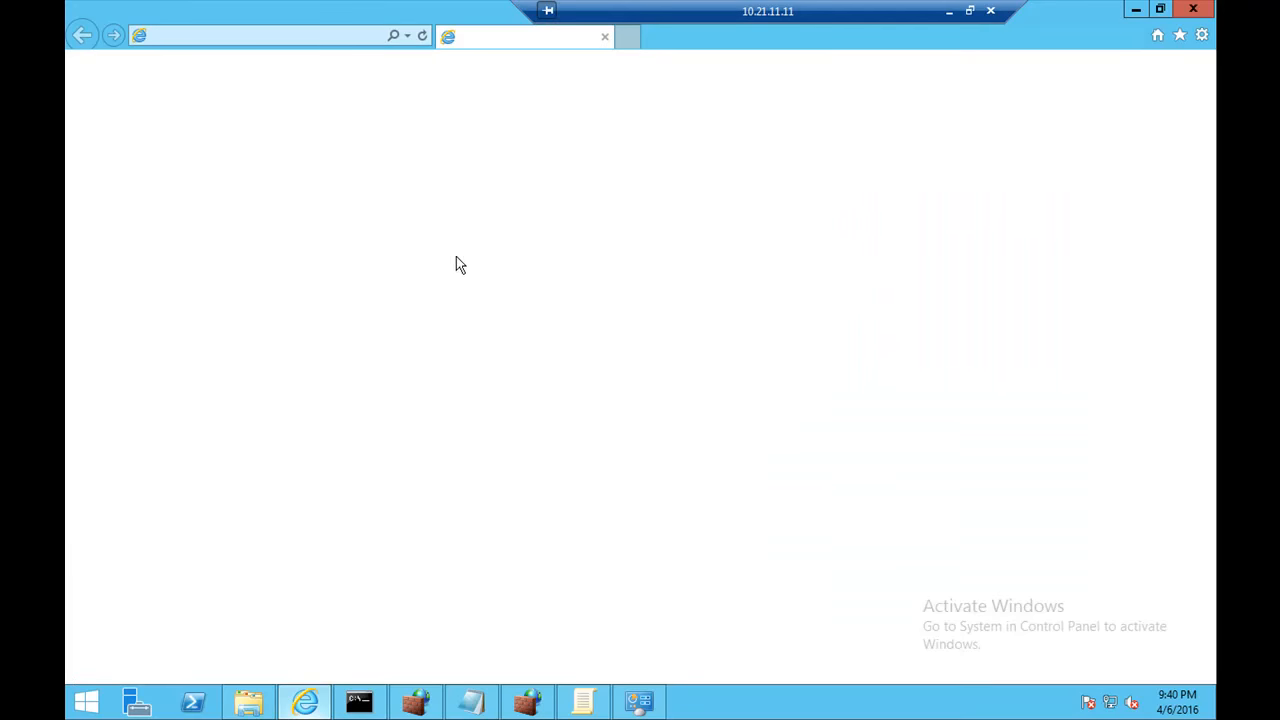
click(193, 703)
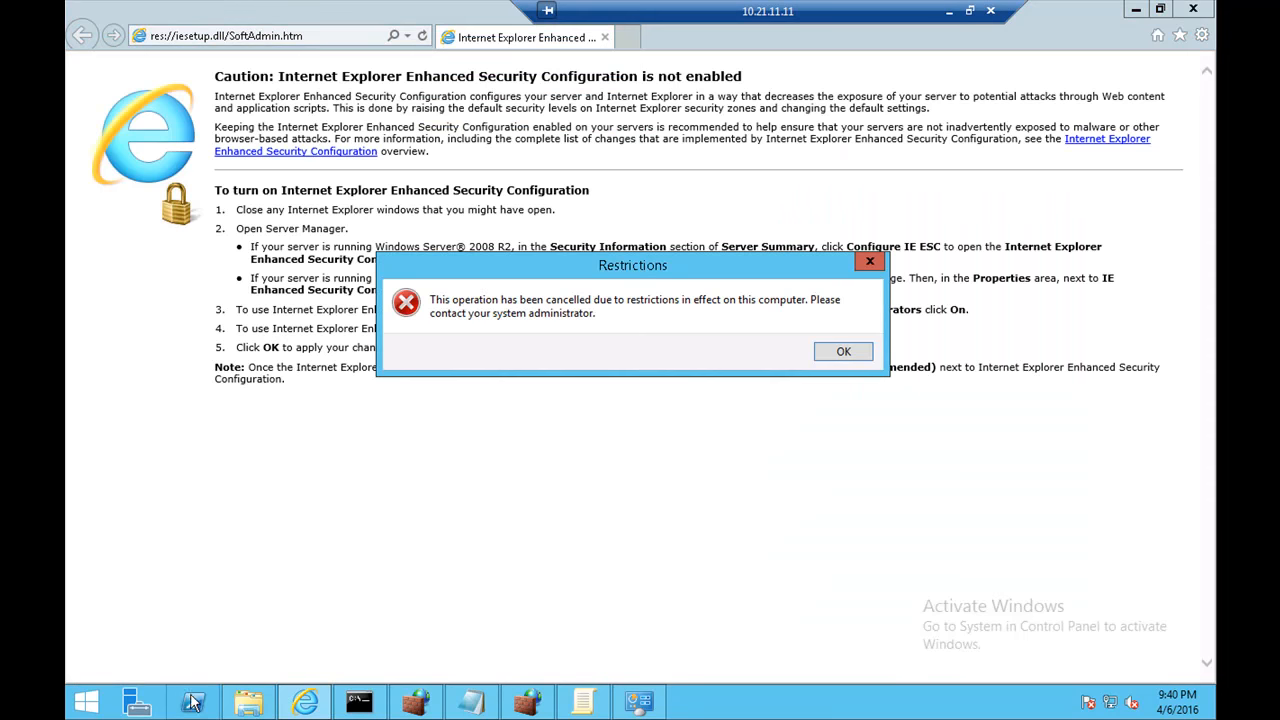
click(843, 351)
click(1209, 9)
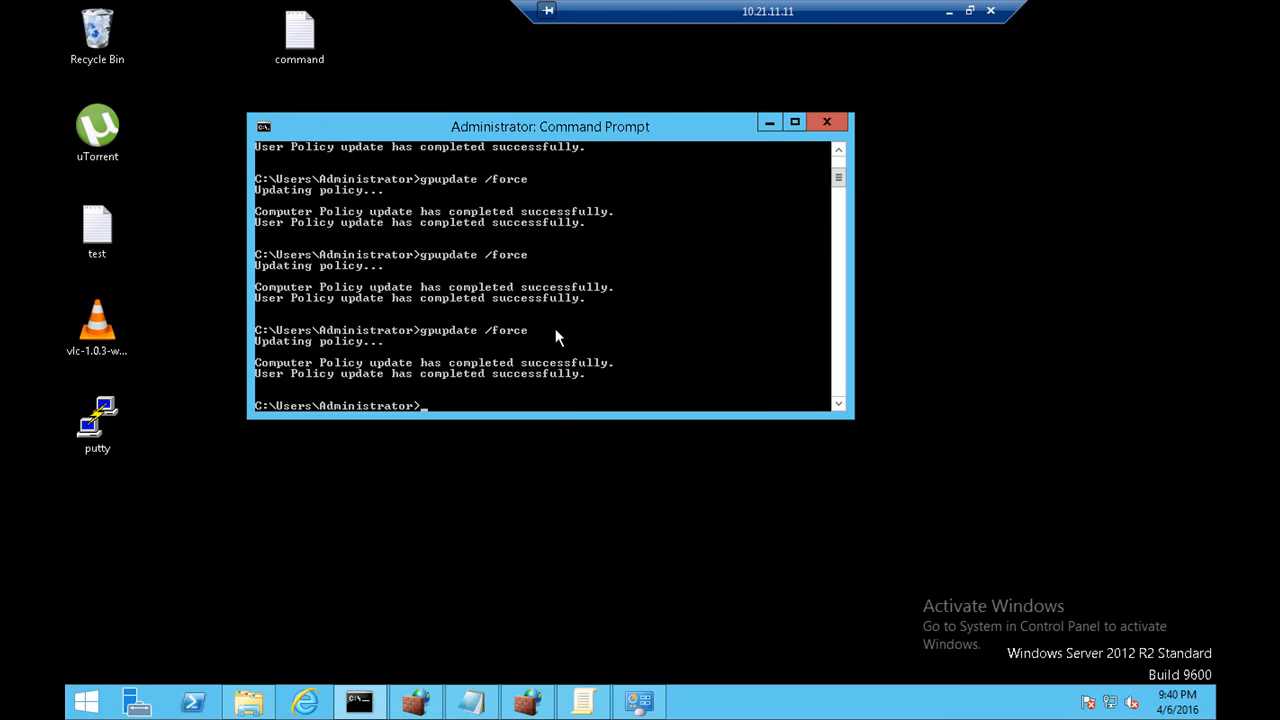
Return to the Local Group Policy Editor and set the Run only specified Windows applications policy to Not Configured
click(638, 702)
click(583, 702)
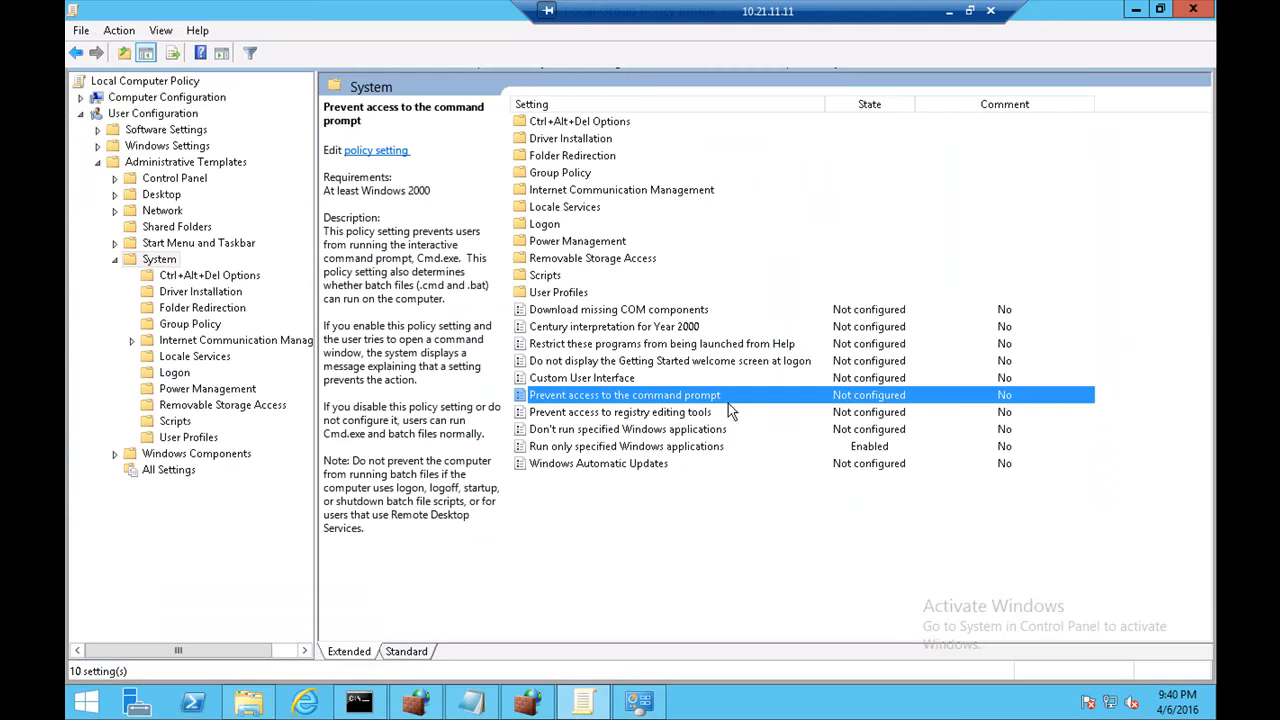
click(726, 447)
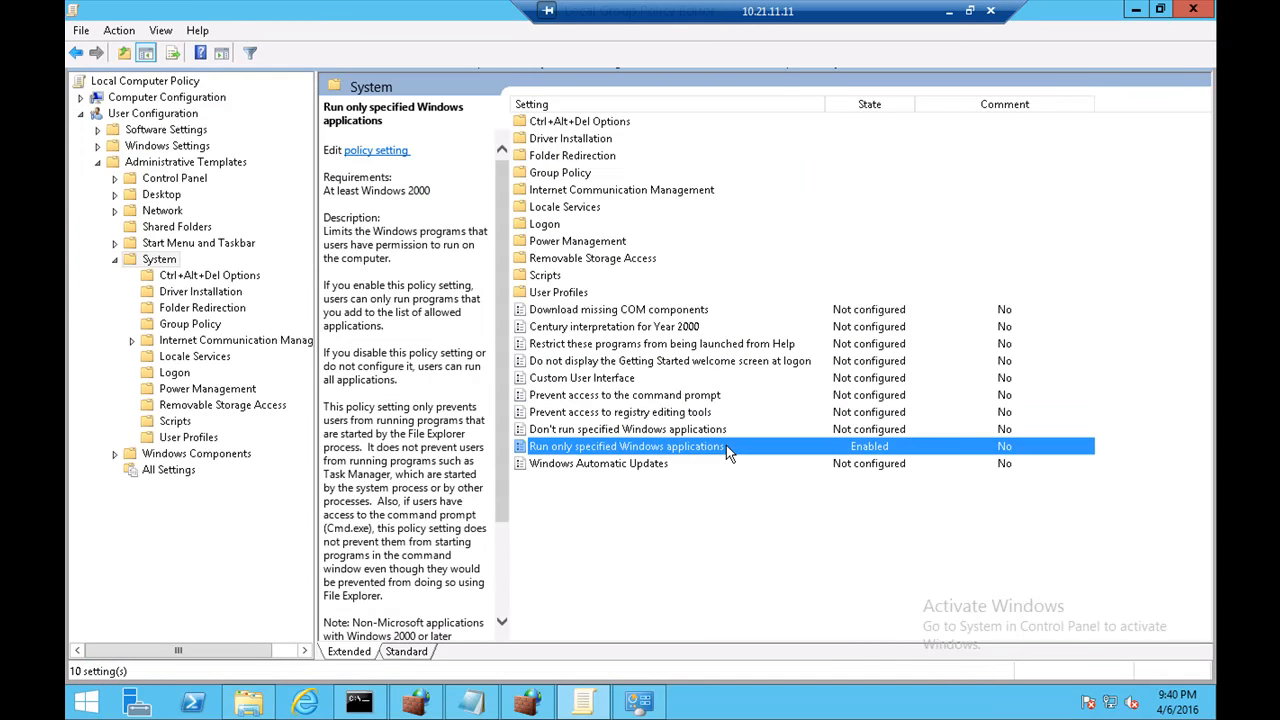
double_click(726, 446)
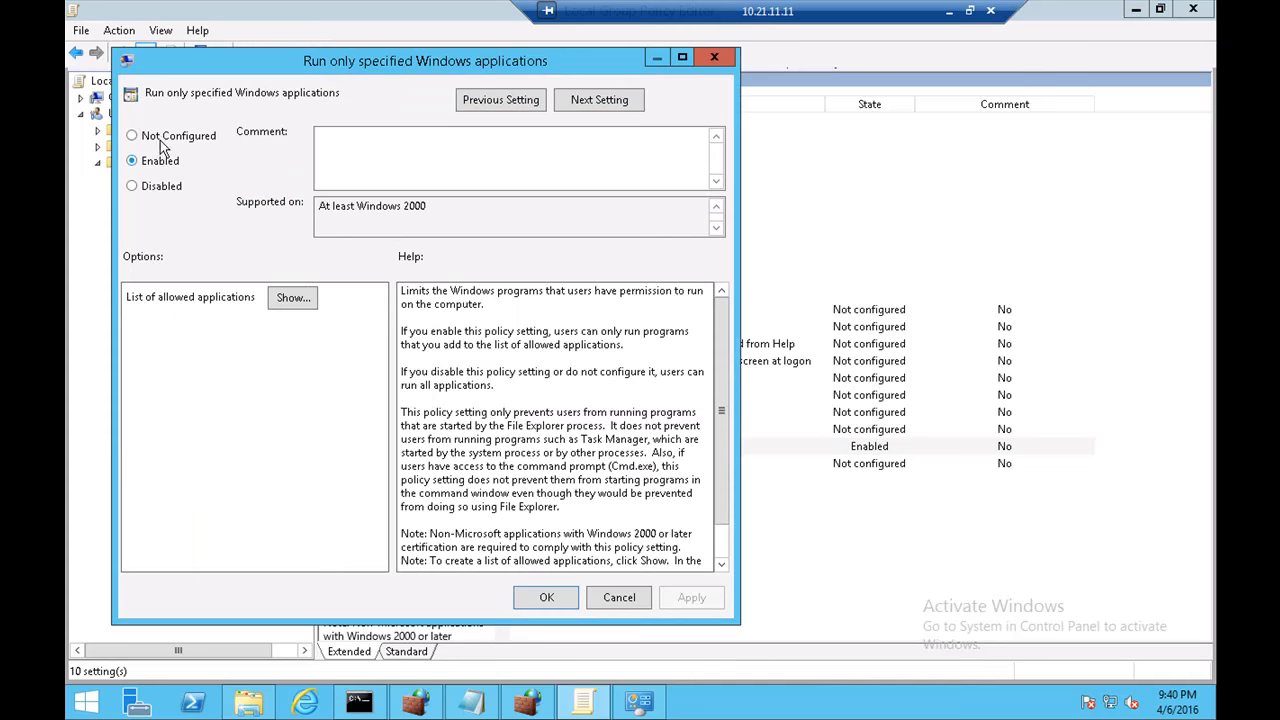
click(186, 142)
click(547, 597)
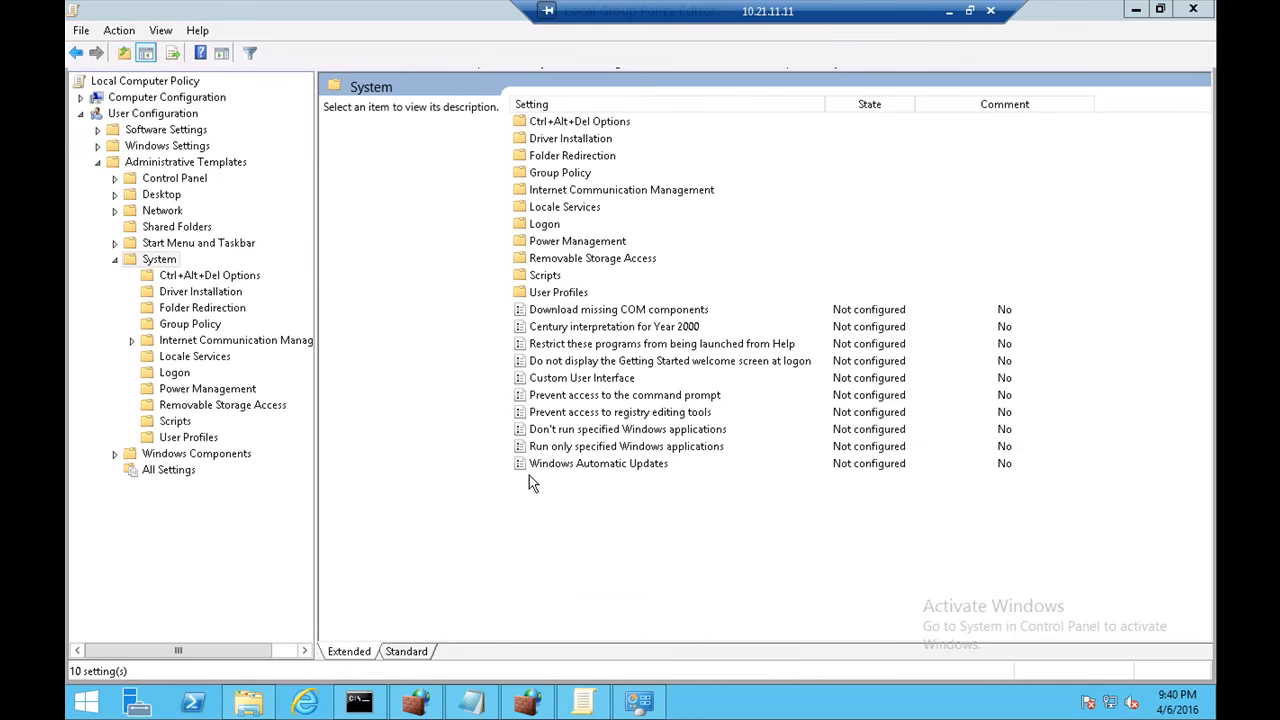
Restore the policy editor to a smaller window, open and close PuTTY and the test file from the desktop, and maximize the editor
drag(377, 11, 532, 96)
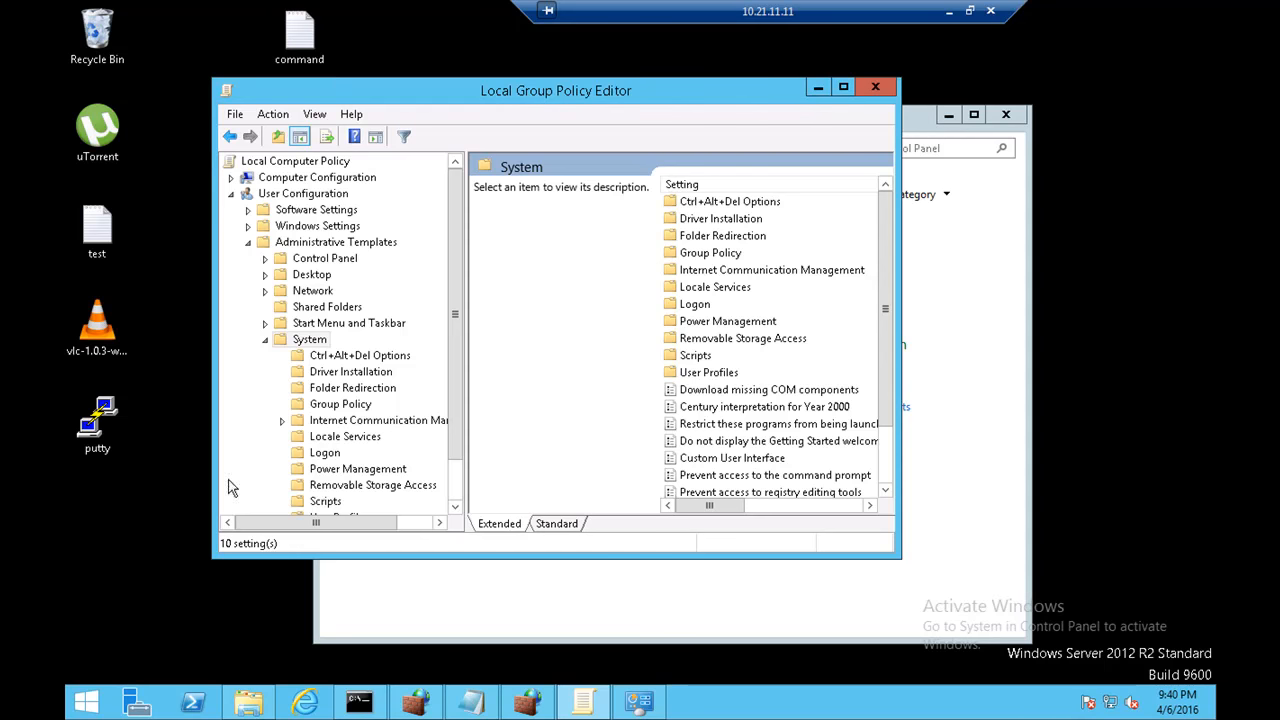
double_click(97, 420)
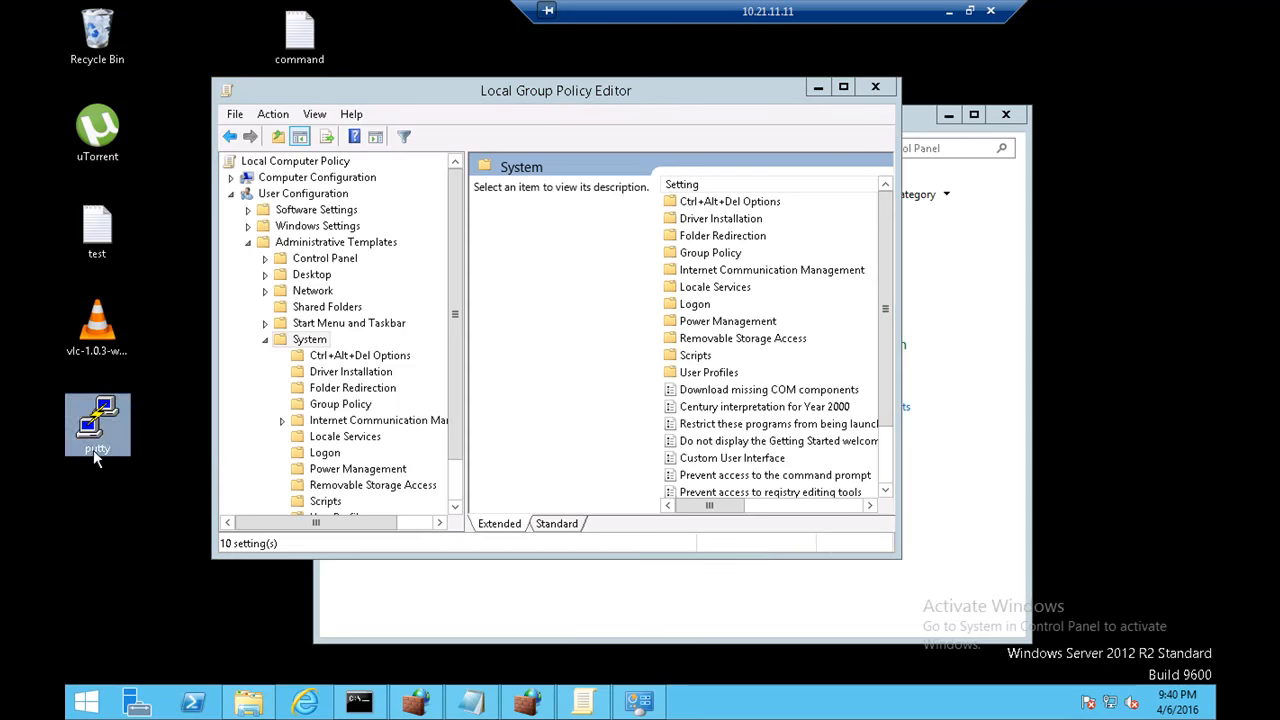
click(797, 540)
double_click(113, 222)
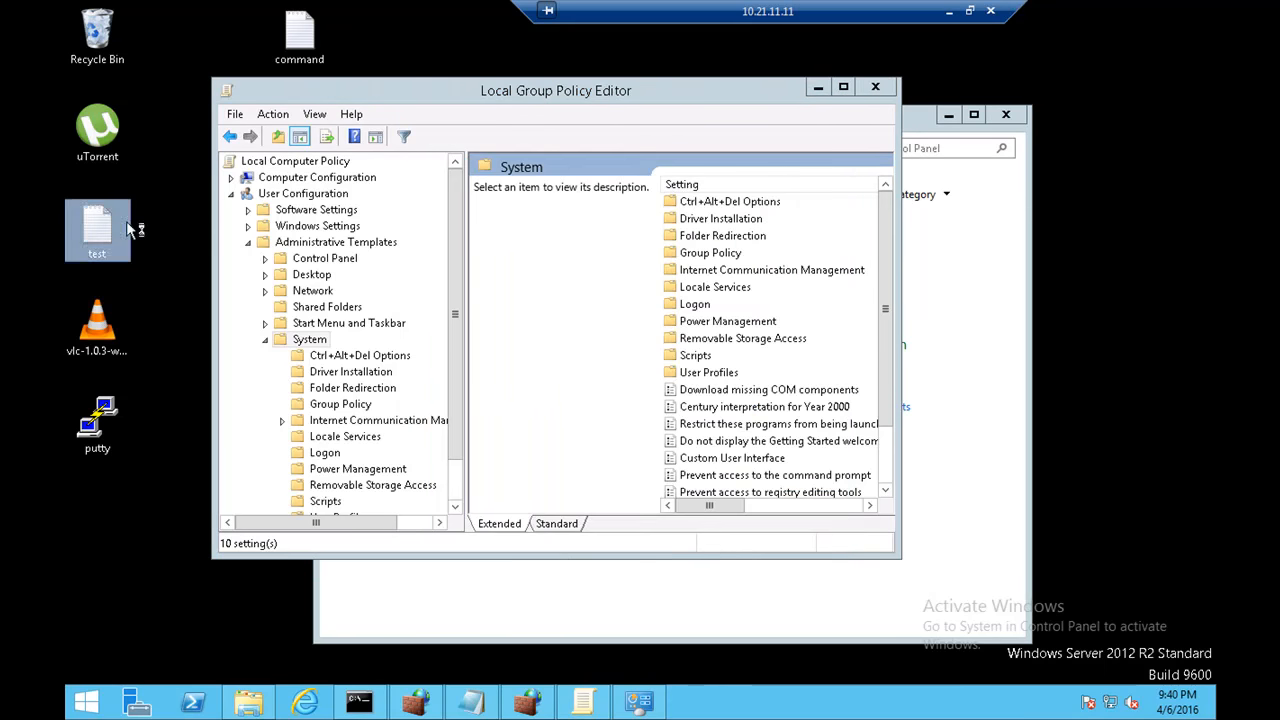
click(1104, 105)
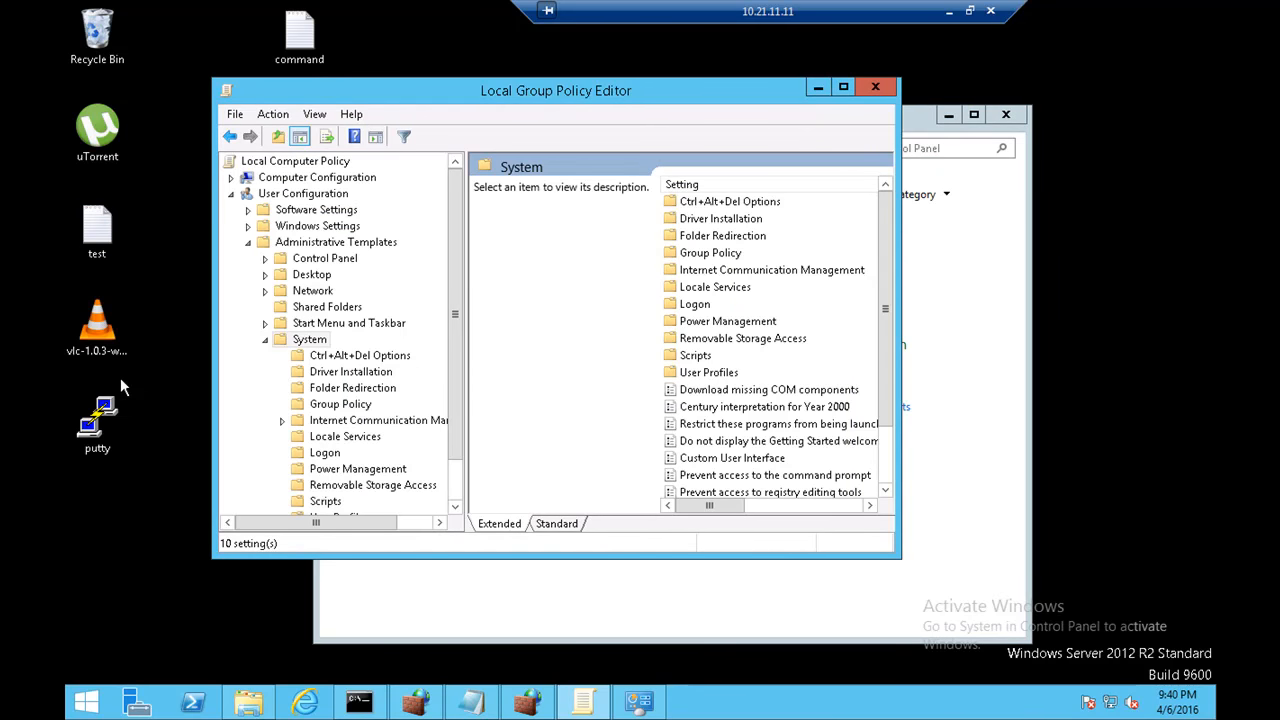
click(849, 87)
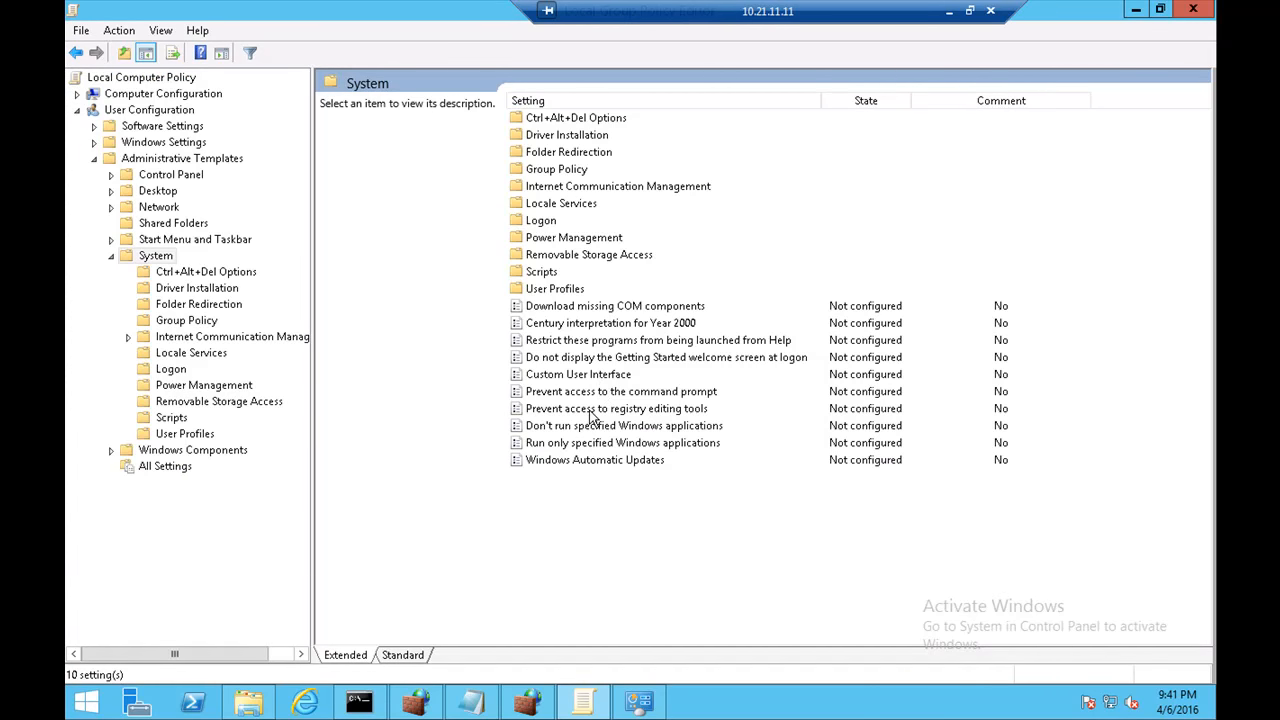
Open the Don't run specified Windows applications policy and set it to Enabled
click(591, 415)
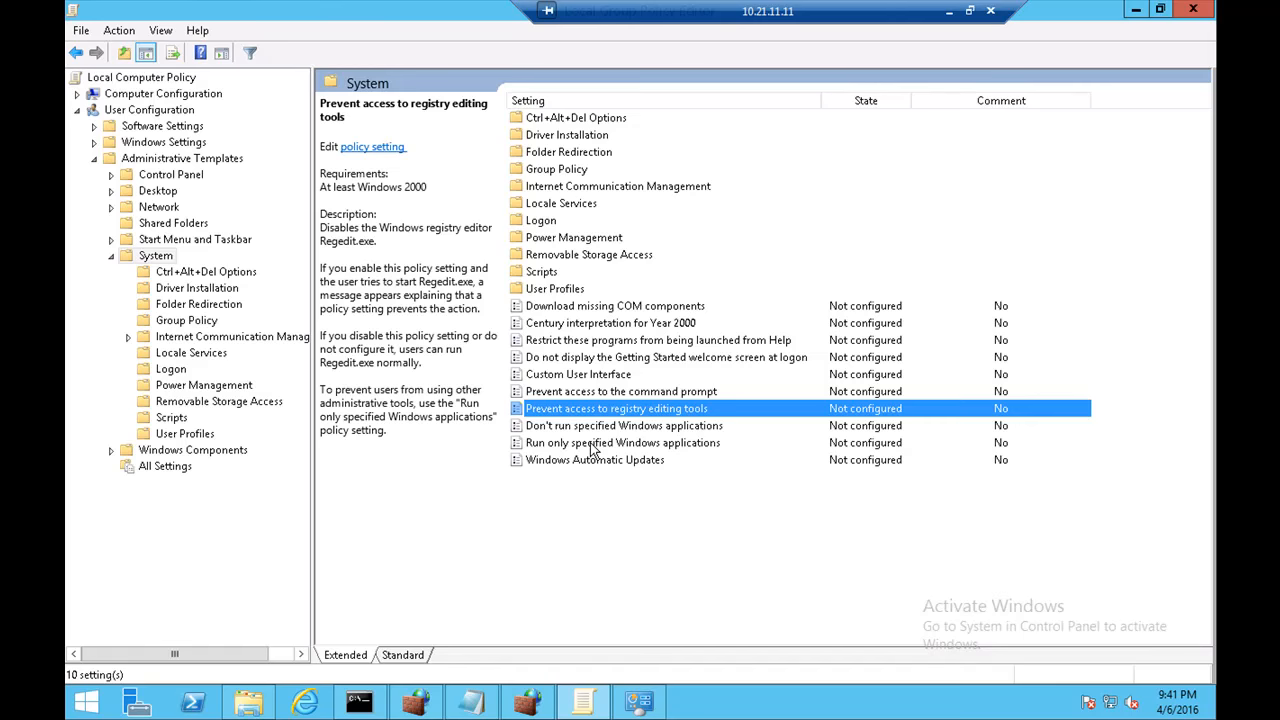
click(593, 446)
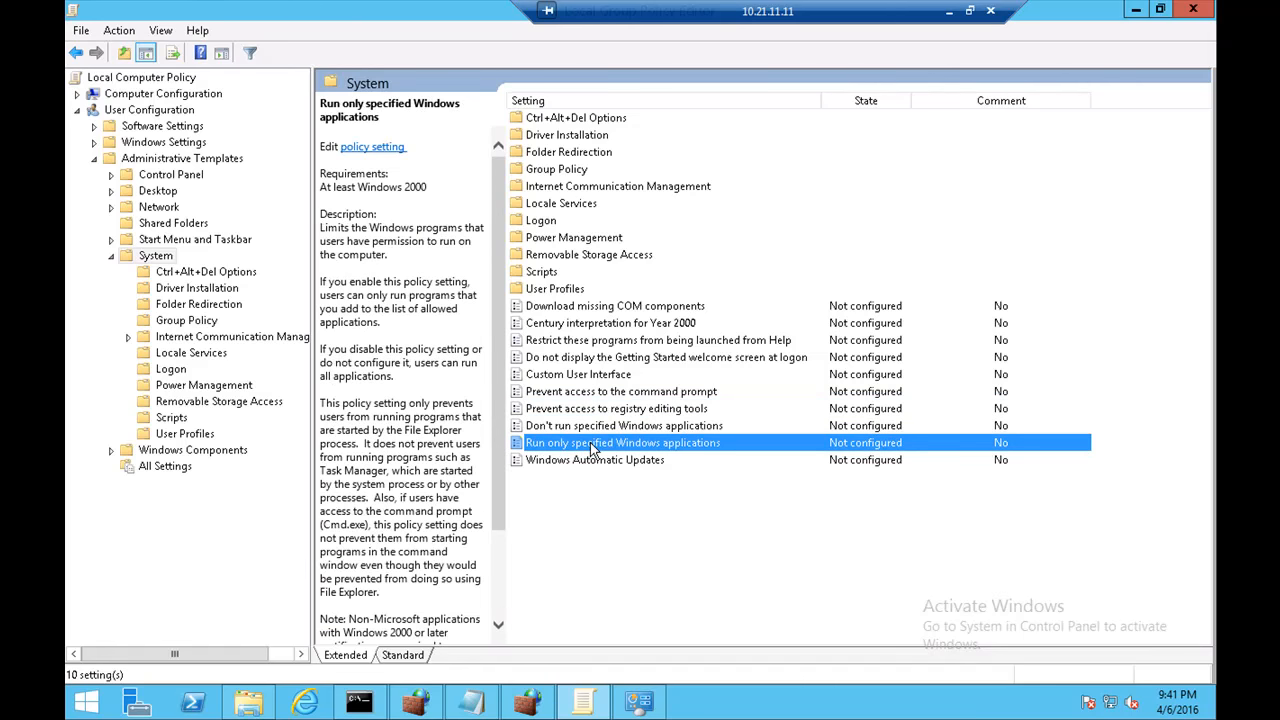
click(600, 430)
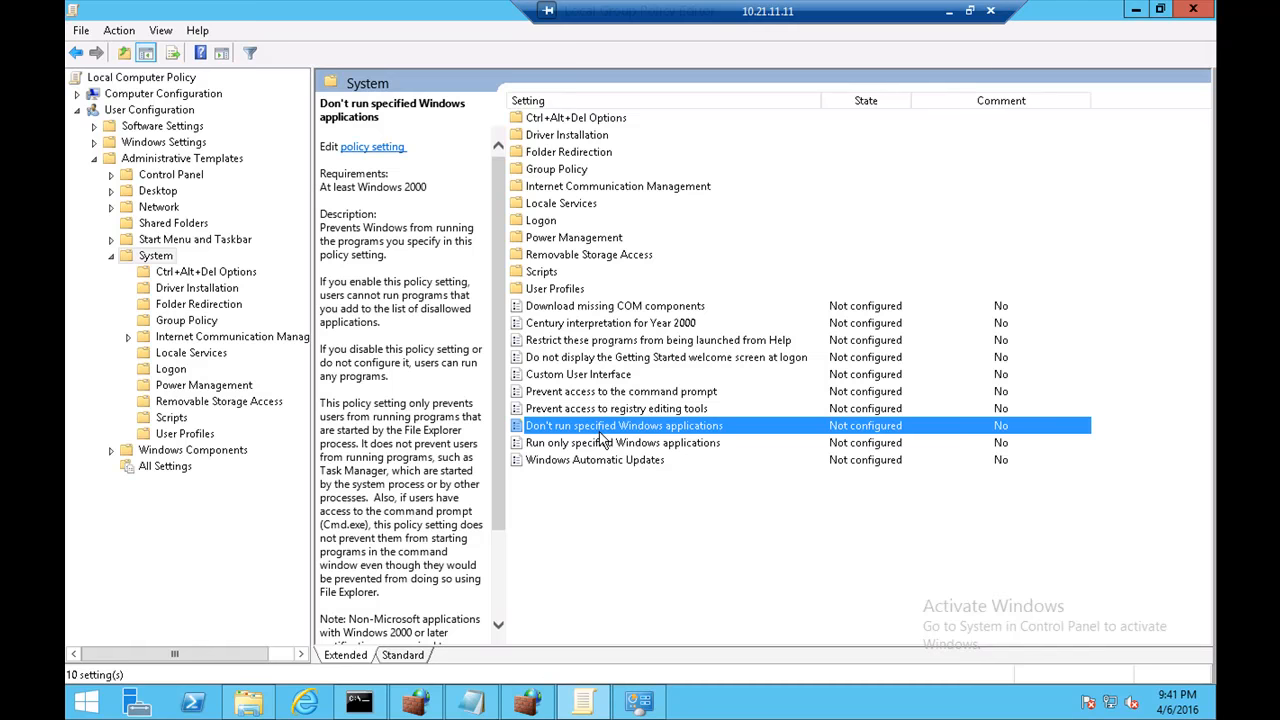
double_click(602, 432)
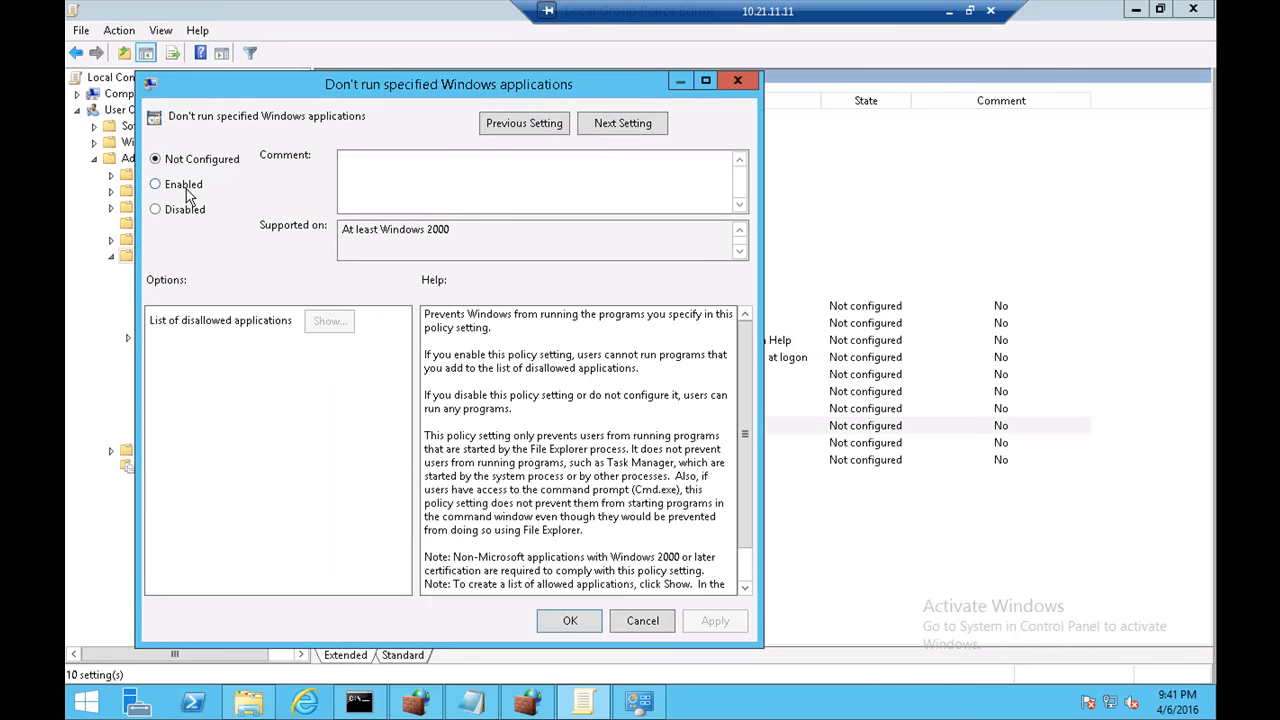
click(184, 188)
Add utorrent.exe and iexplore.exe to the policy's list of disallowed applications, and save the policy
click(330, 321)
click(278, 188)
click(278, 188)
text(utorrent)
text(.ex)
text(t)
key(BackSpace)
text(e)
click(286, 216)
click(287, 210)
text(iexplor)
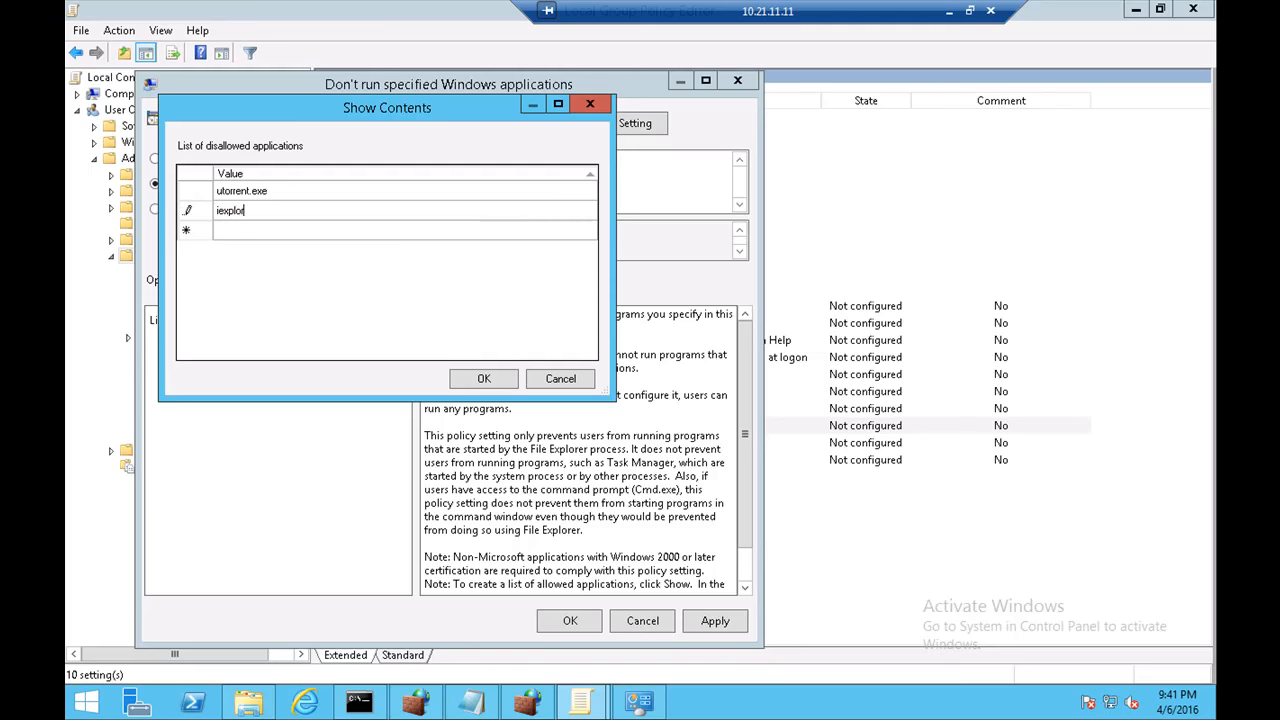
text(e.exe)
click(484, 379)
key(Return)
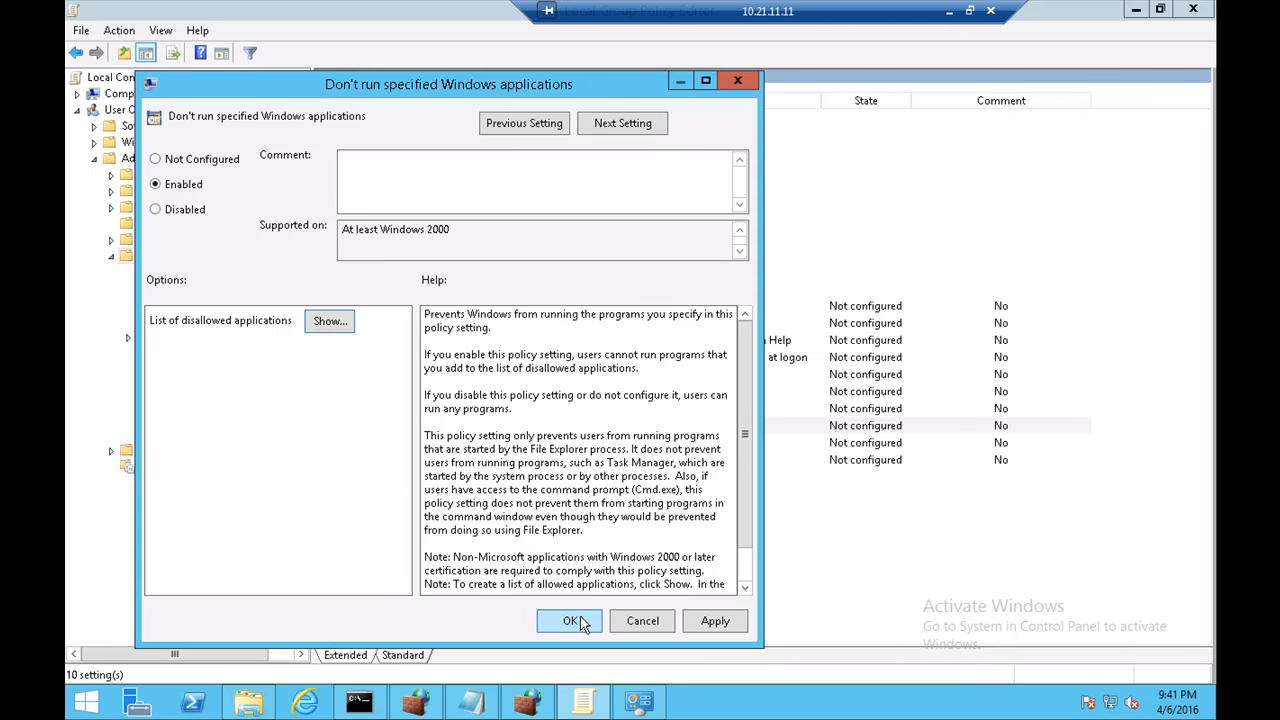
click(570, 621)
Switch to the Command Prompt and rerun gpupdate /force to refresh the group policies
click(359, 703)
key(Up)
key(Return)
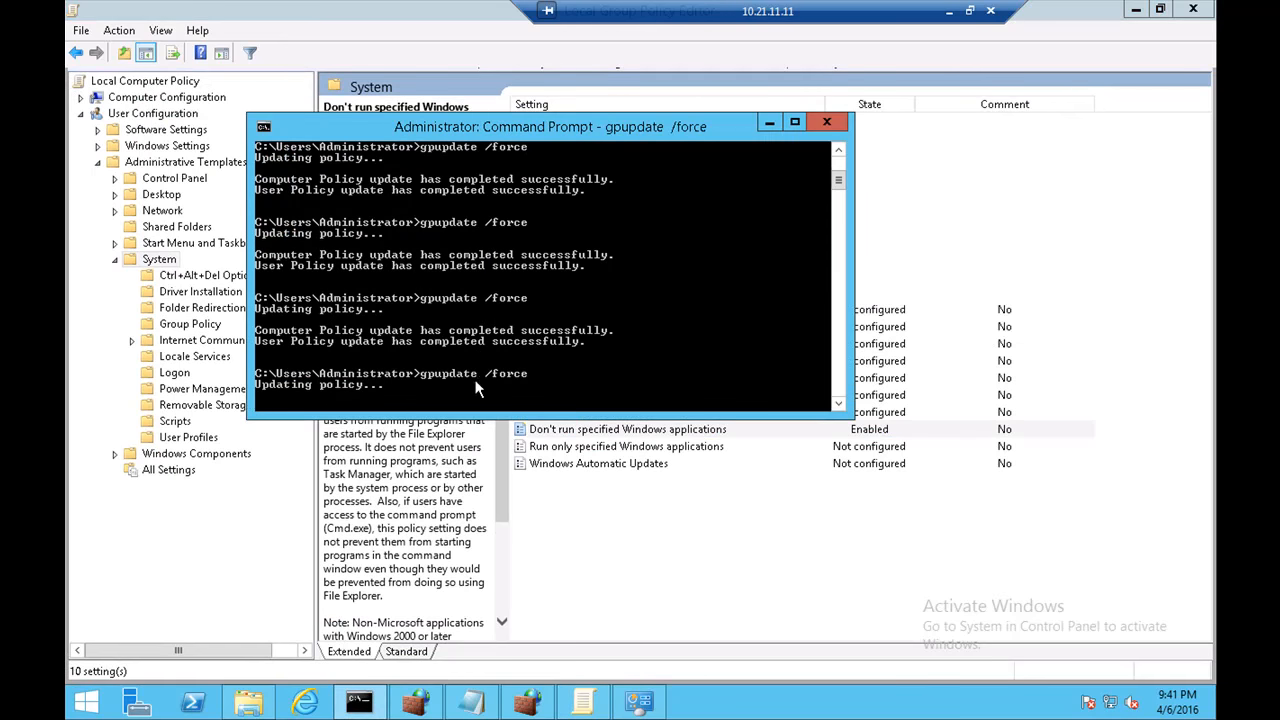
Minimize the policy editor, try to launch Internet Explorer, and dismiss the resulting message
click(1136, 9)
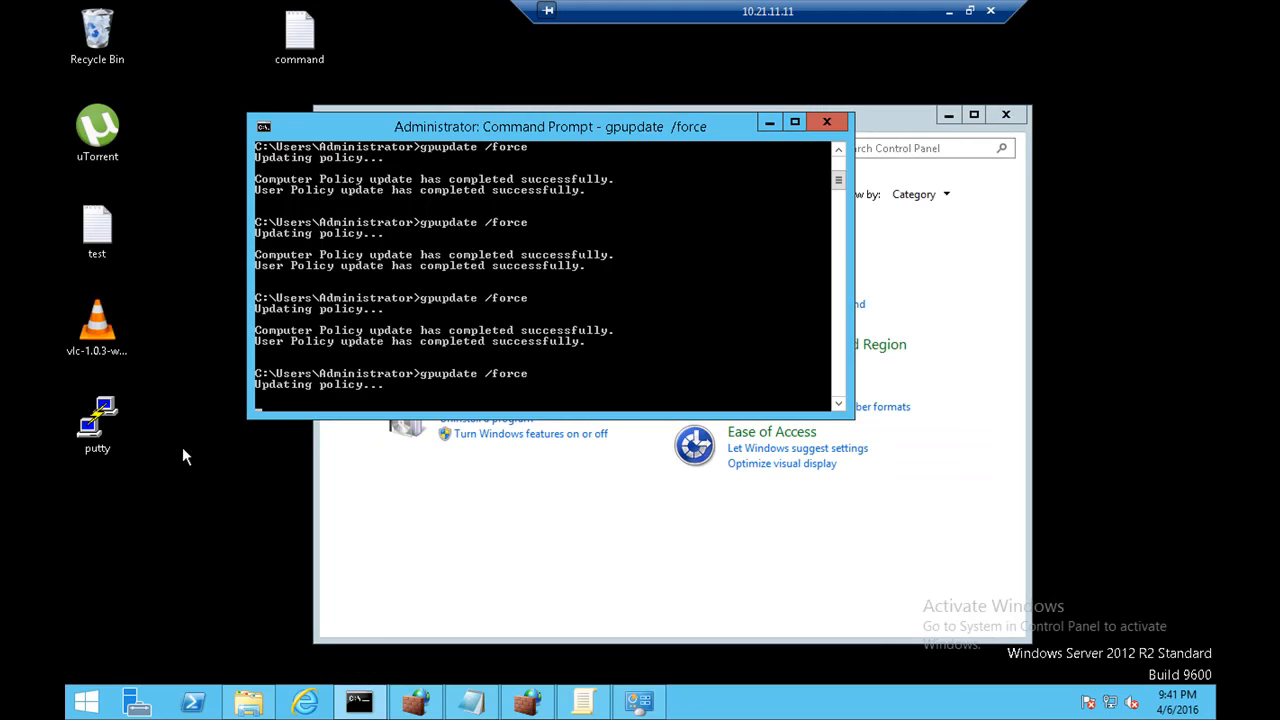
click(305, 703)
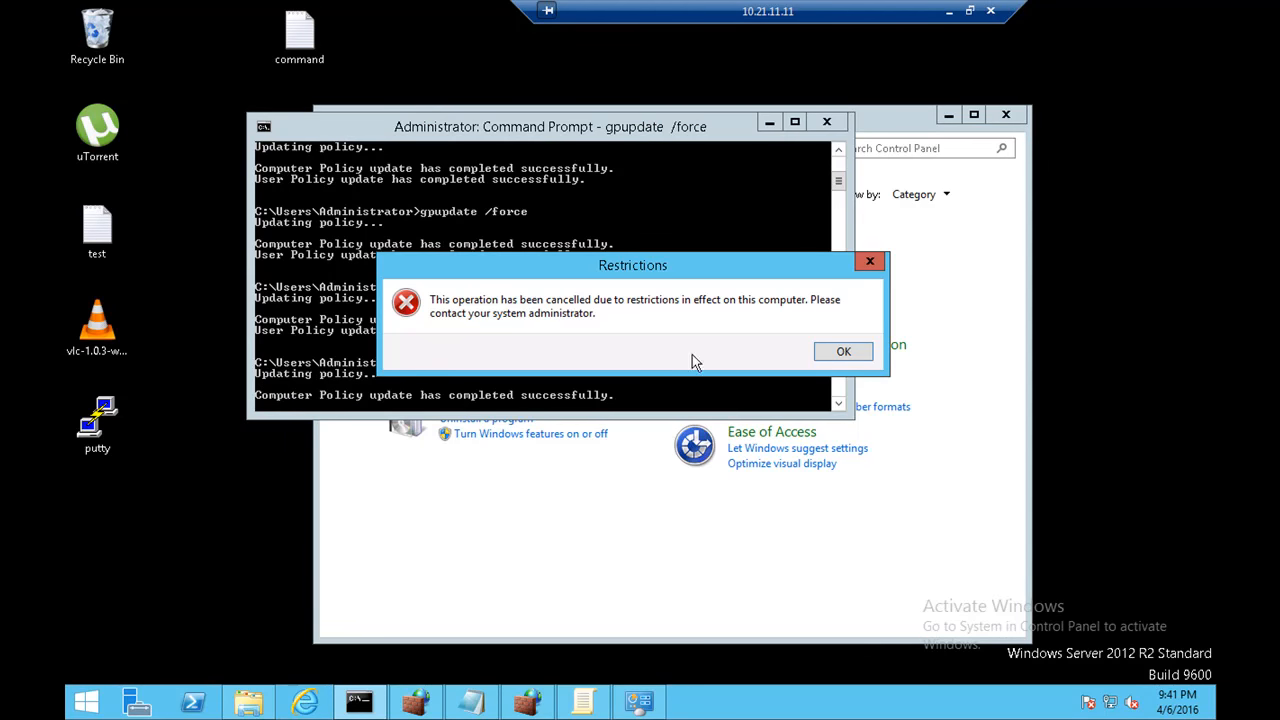
click(843, 352)
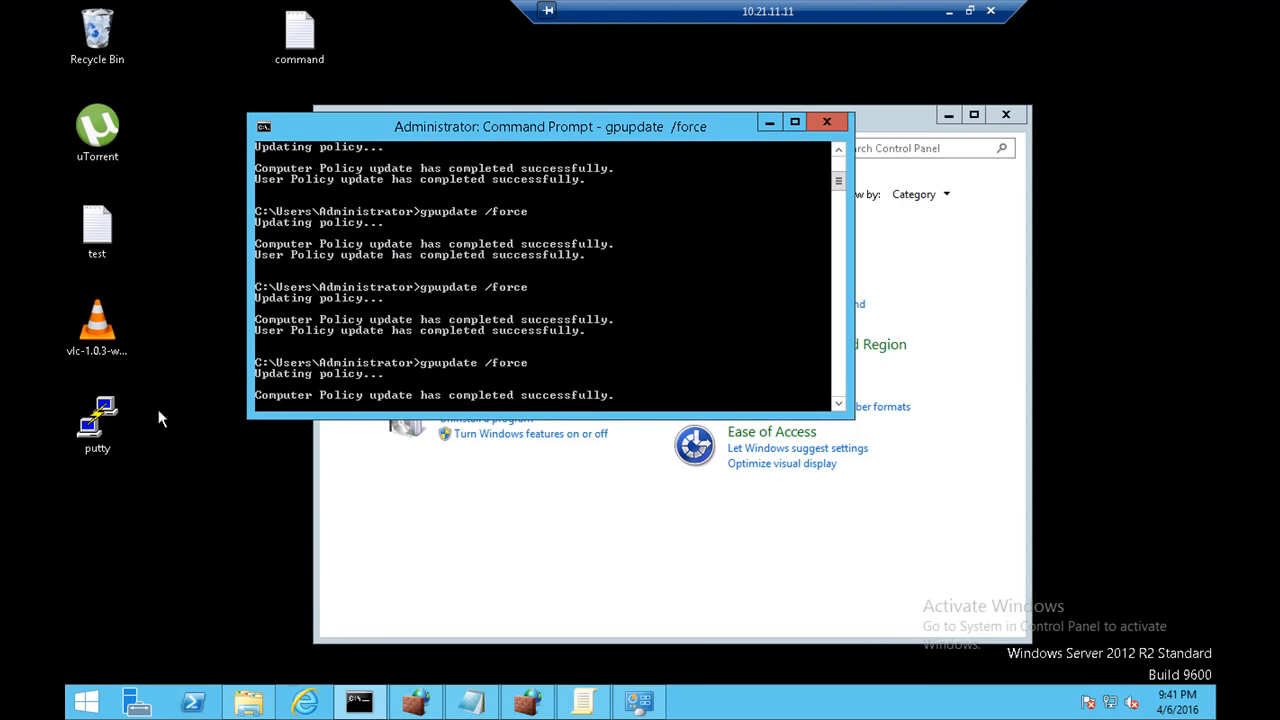
Test launching PuTTY, the VLC installer and uTorrent from the desktop, dismissing each window that appears
double_click(110, 424)
click(796, 539)
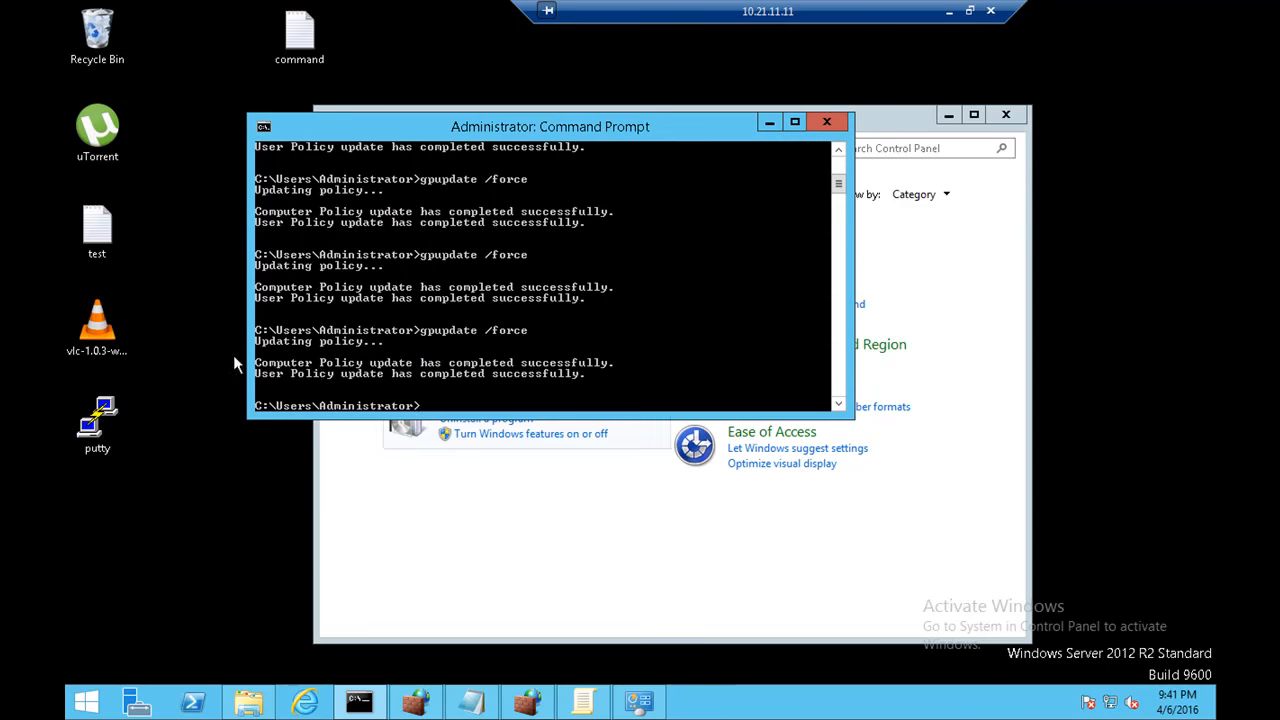
double_click(128, 322)
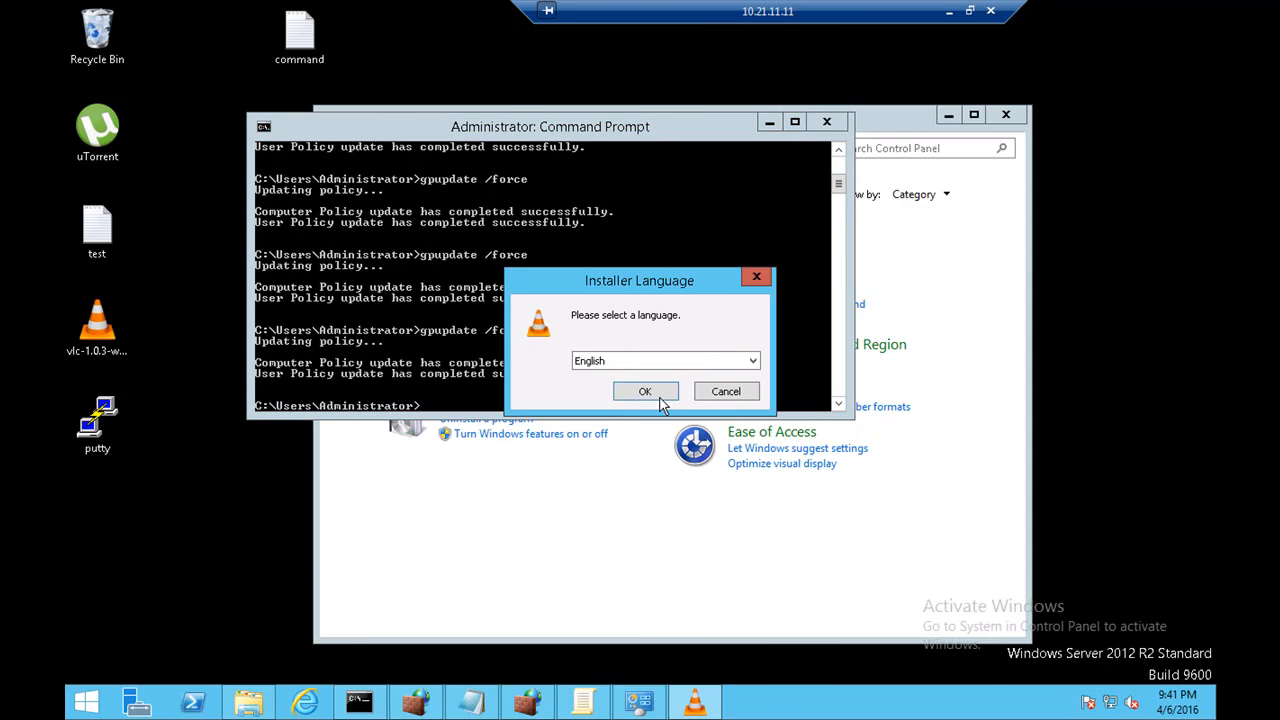
click(717, 395)
double_click(104, 140)
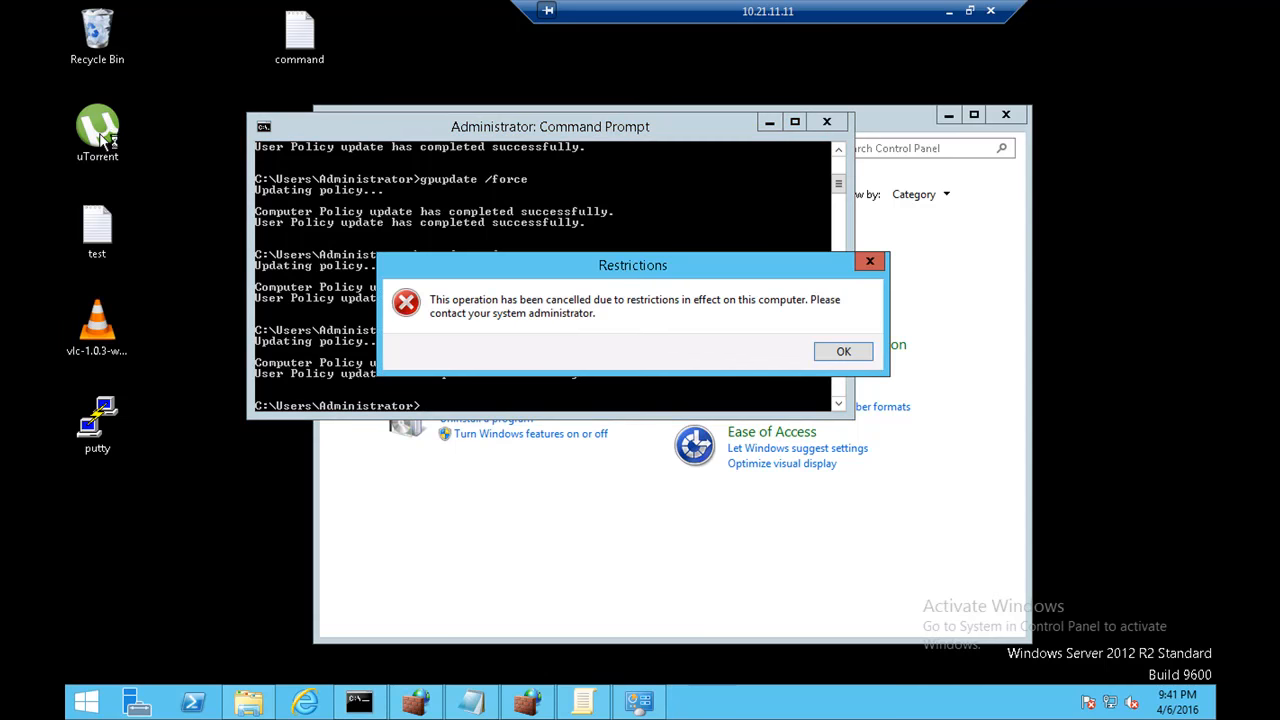
click(845, 352)
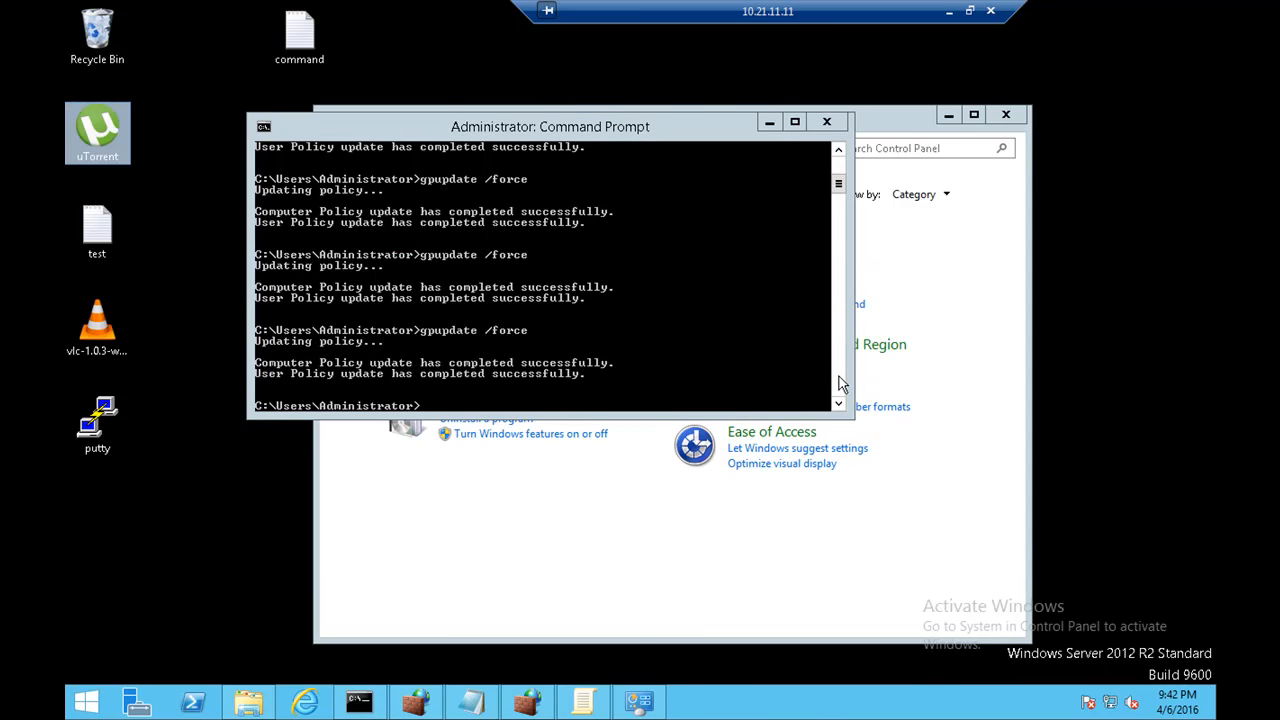
Rename the uTorrent desktop file to uTorrent_new
key(F2)
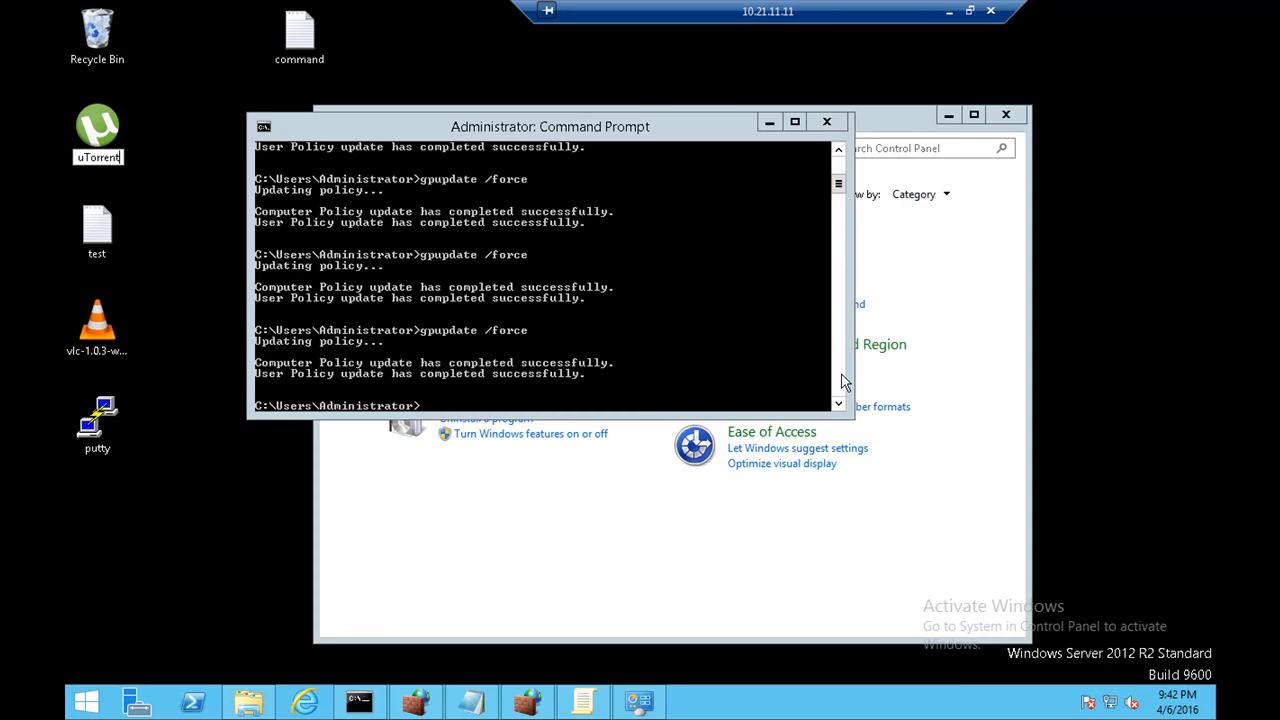
text(_new)
key(Return)
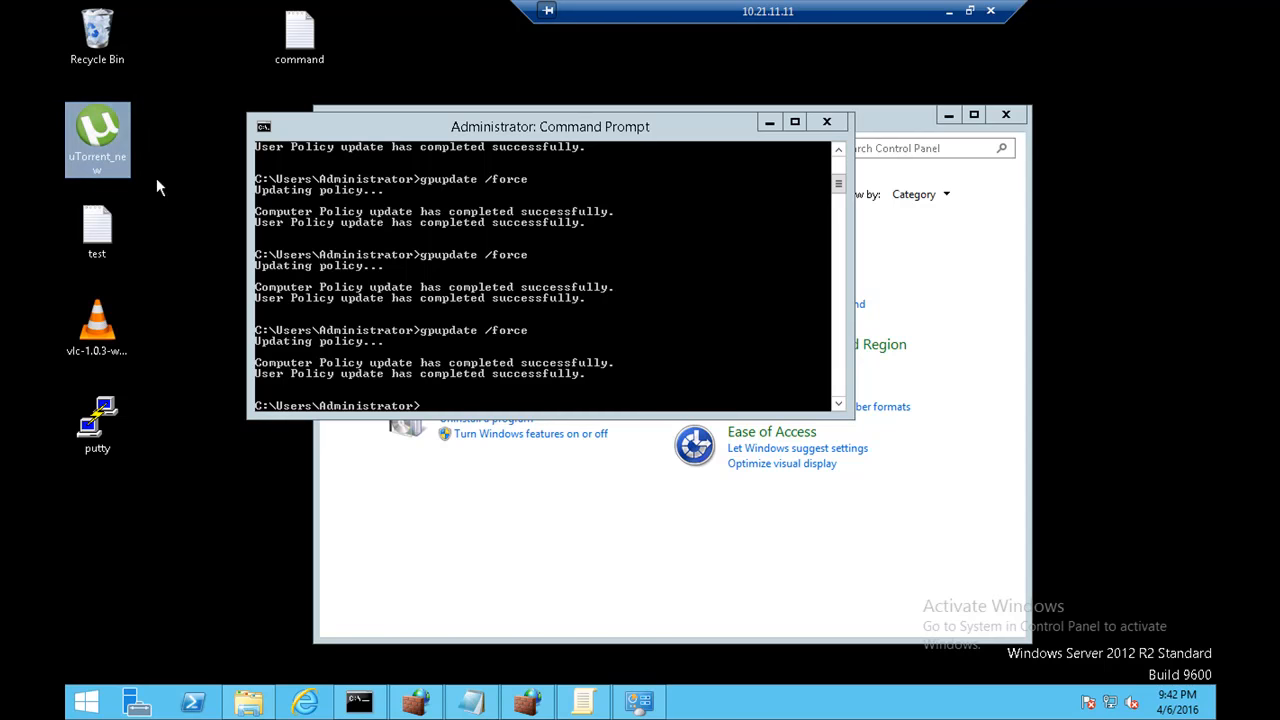
Minimize the Command Prompt and Control Panel windows, and select the uTorrent_new file on the desktop
click(764, 121)
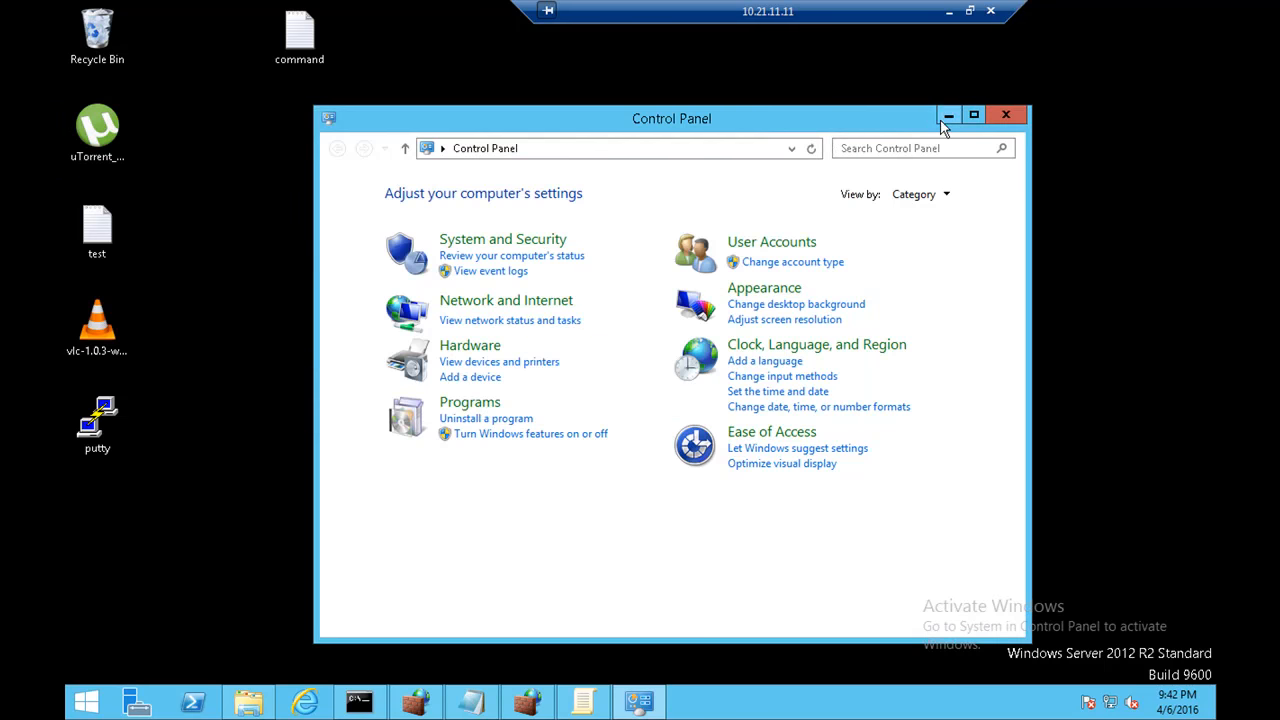
click(947, 116)
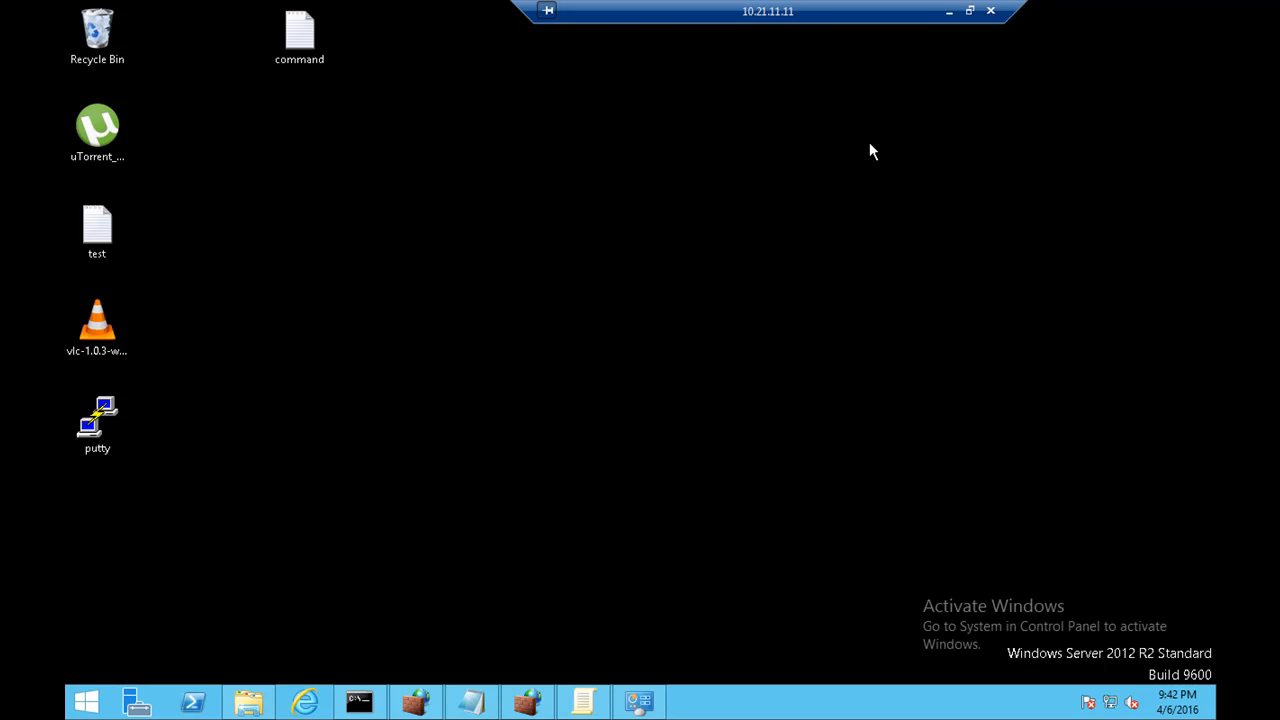
click(119, 155)
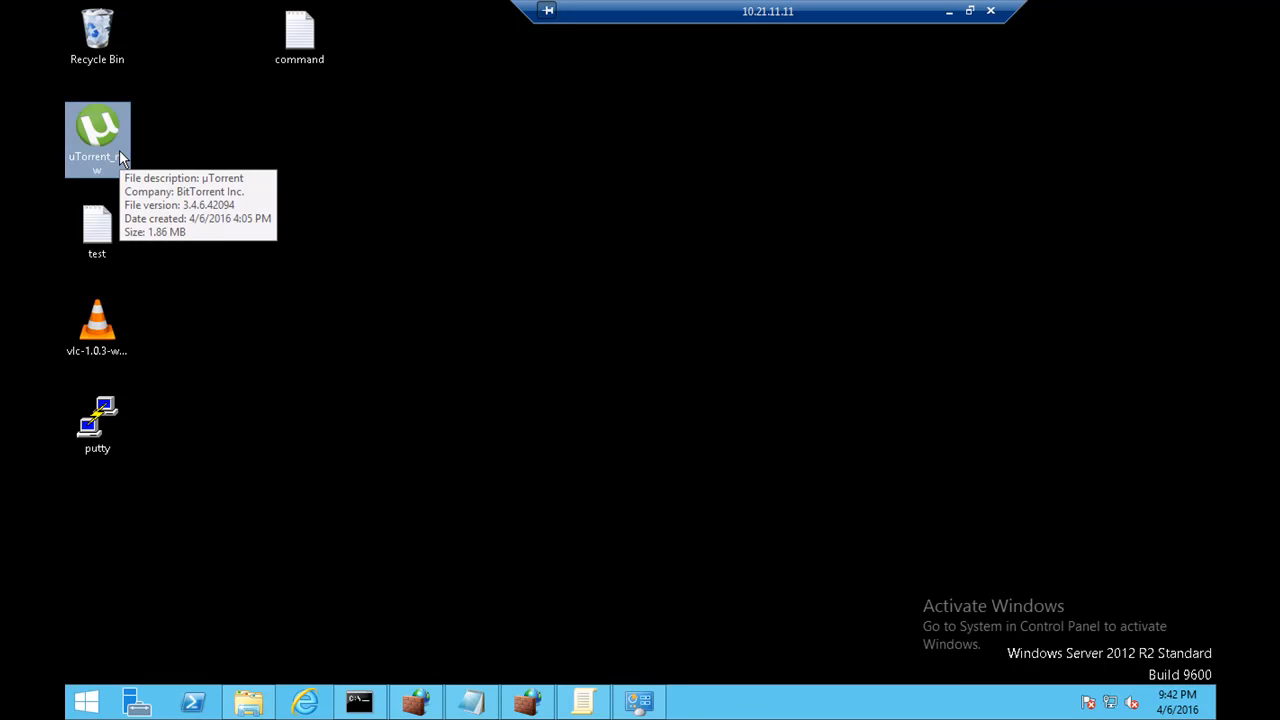